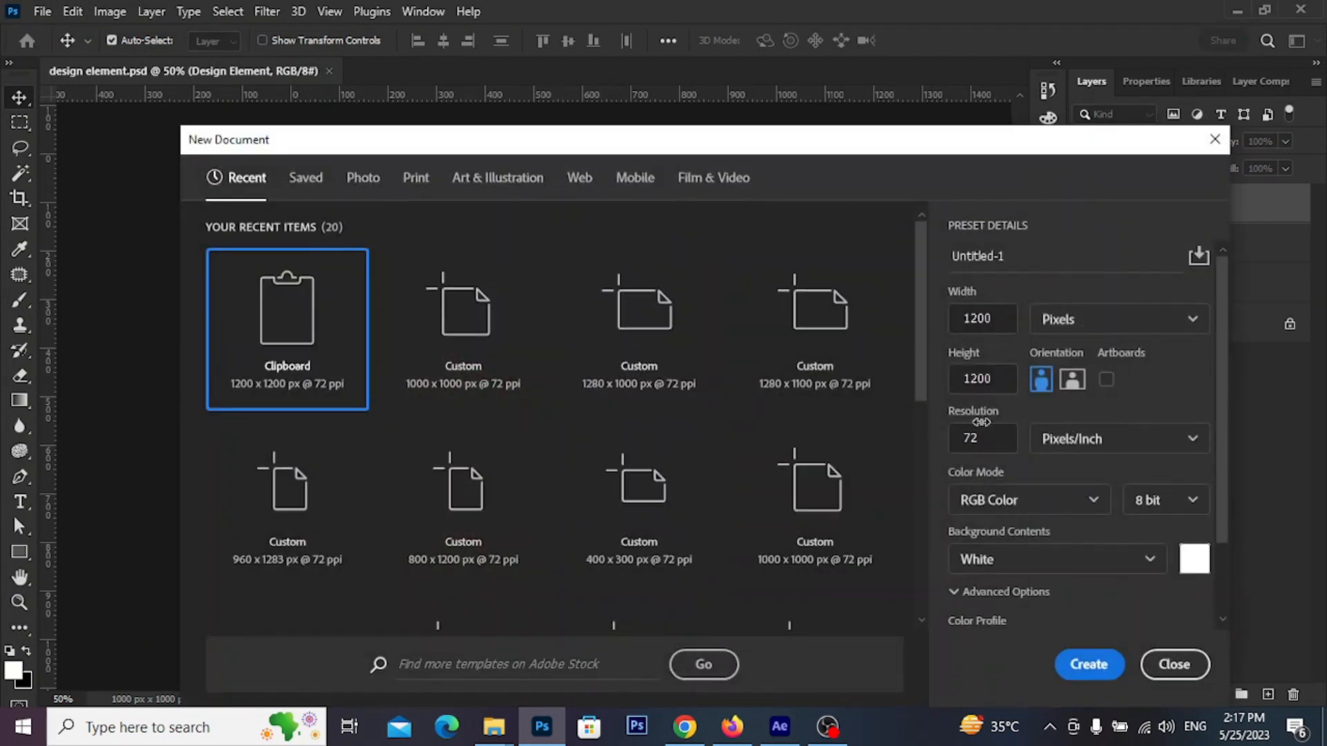
- Create a 1200 x 1200 px RGB document at 72 pixels/inch with a white background and activate the Curvature Pen tool
click(1088, 665)
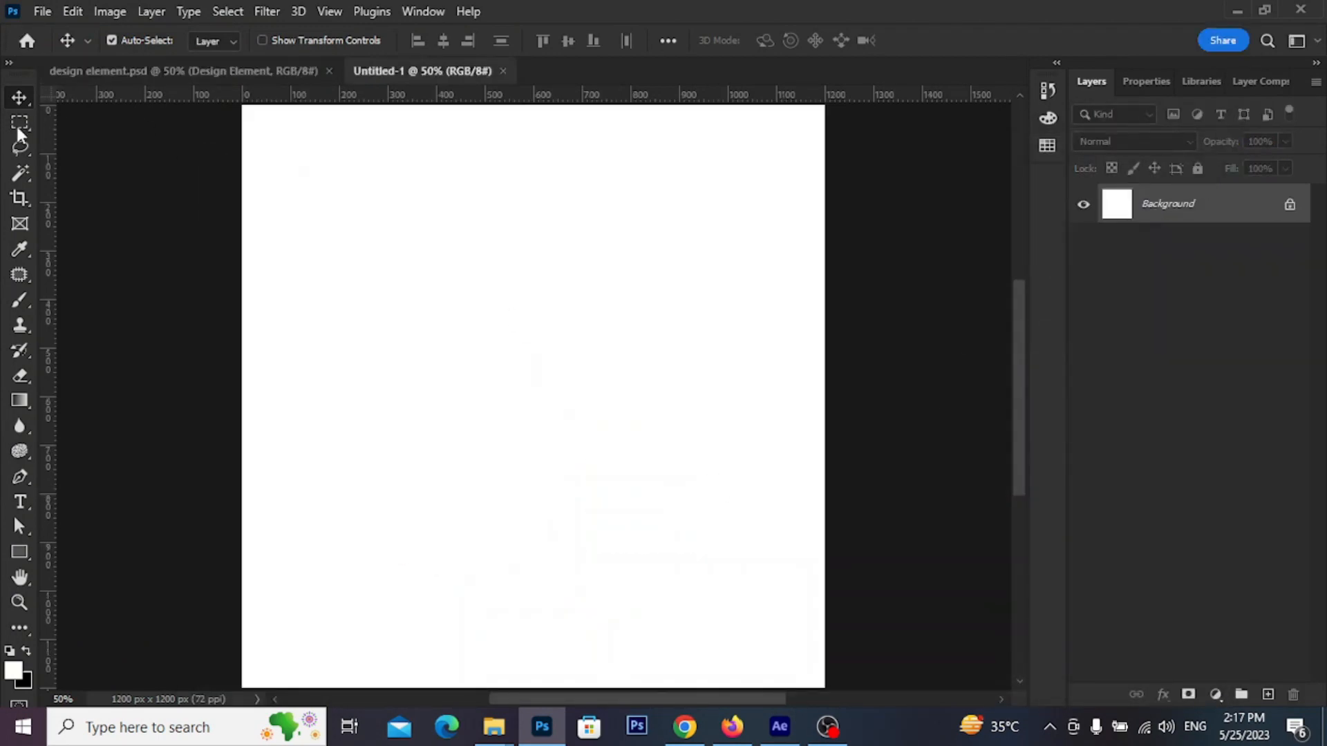
click(21, 479)
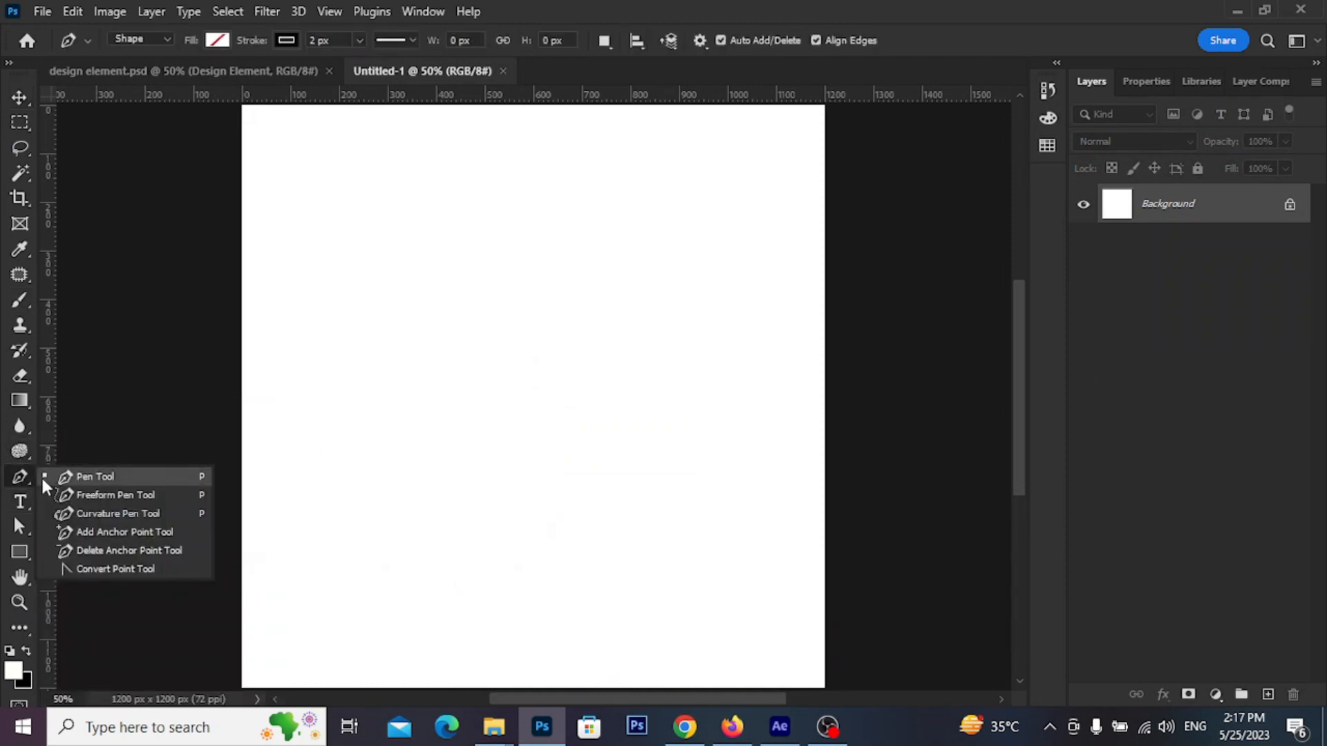
click(117, 513)
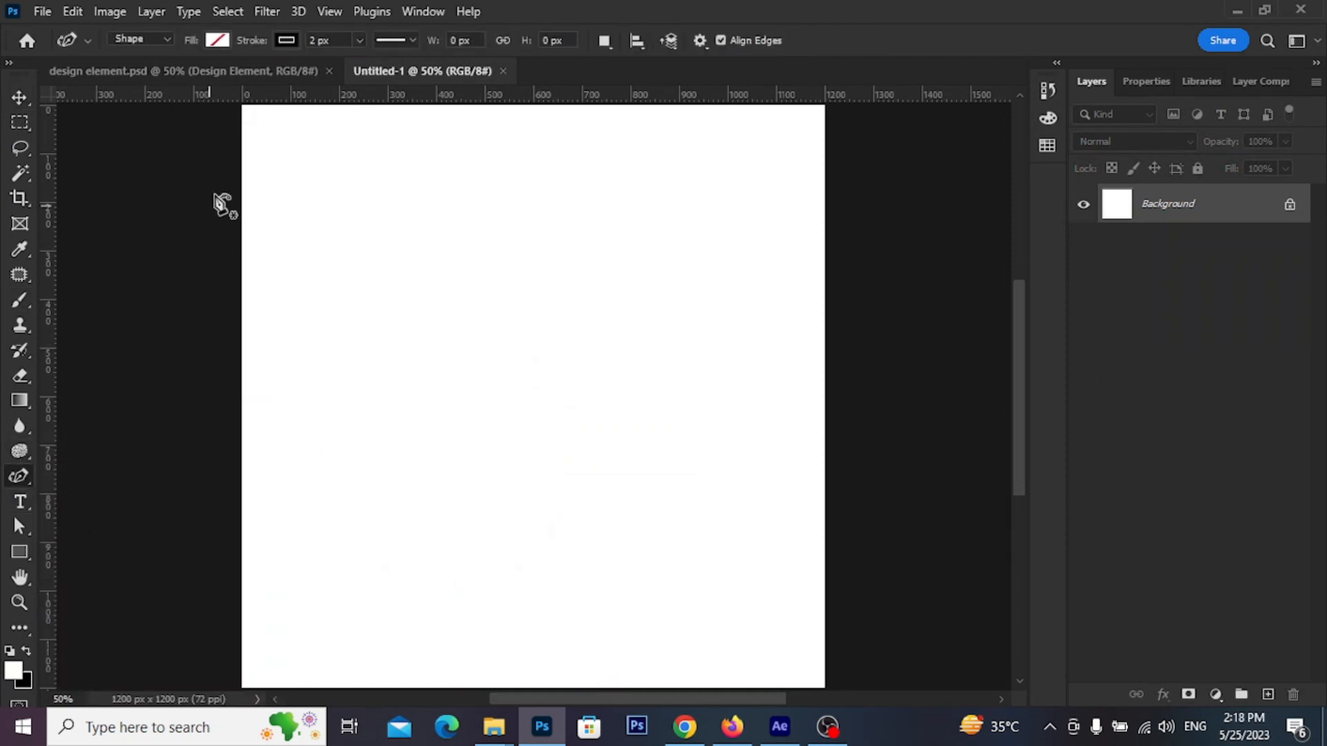
- Draw a smooth S-shaped curve across the canvas, from outside its upper left edge to the lower part of its right edge
click(219, 140)
click(308, 281)
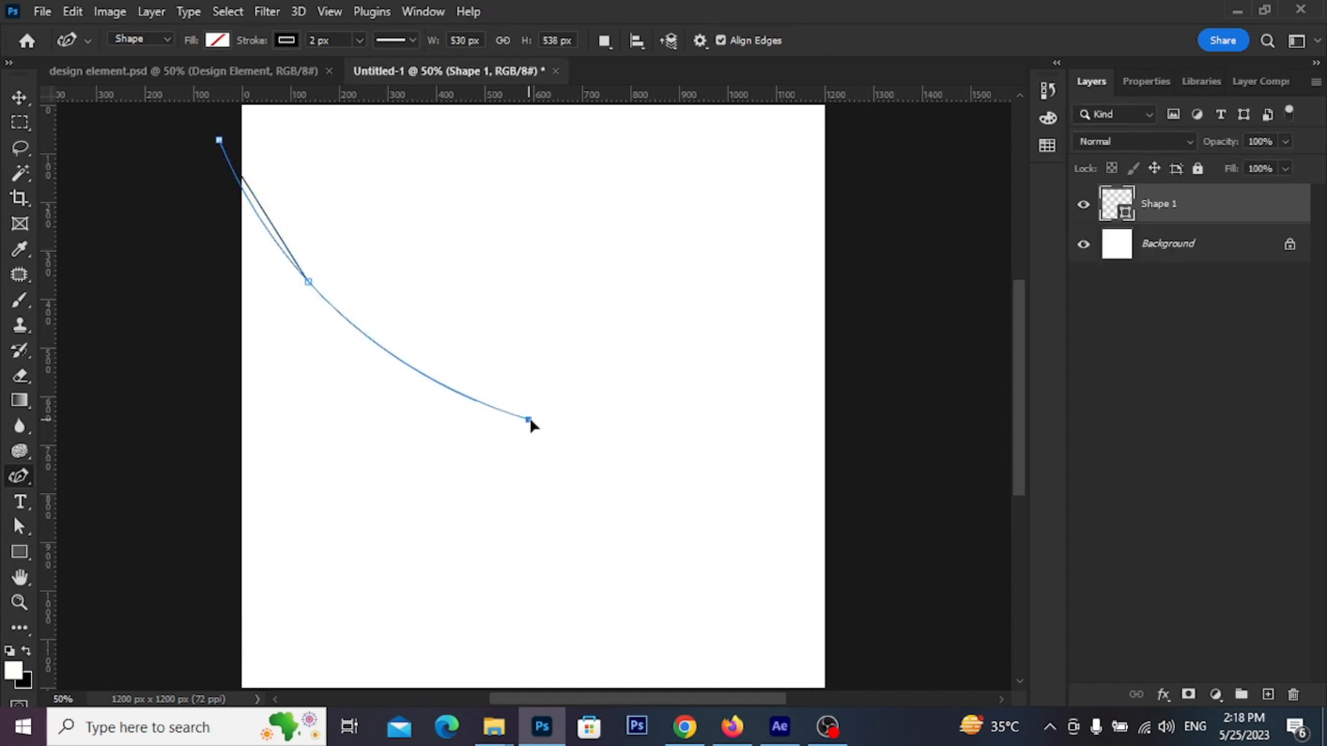
click(533, 419)
drag(598, 475, 535, 379)
click(690, 356)
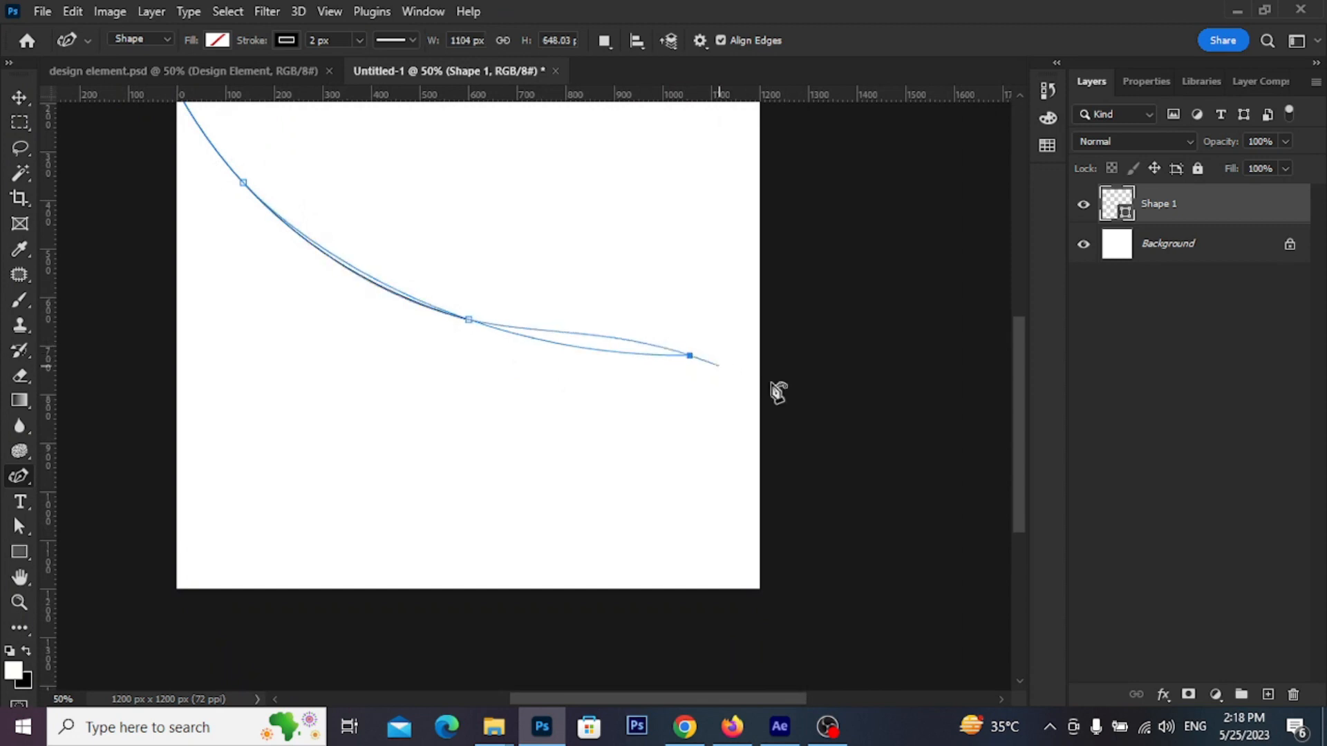
click(835, 525)
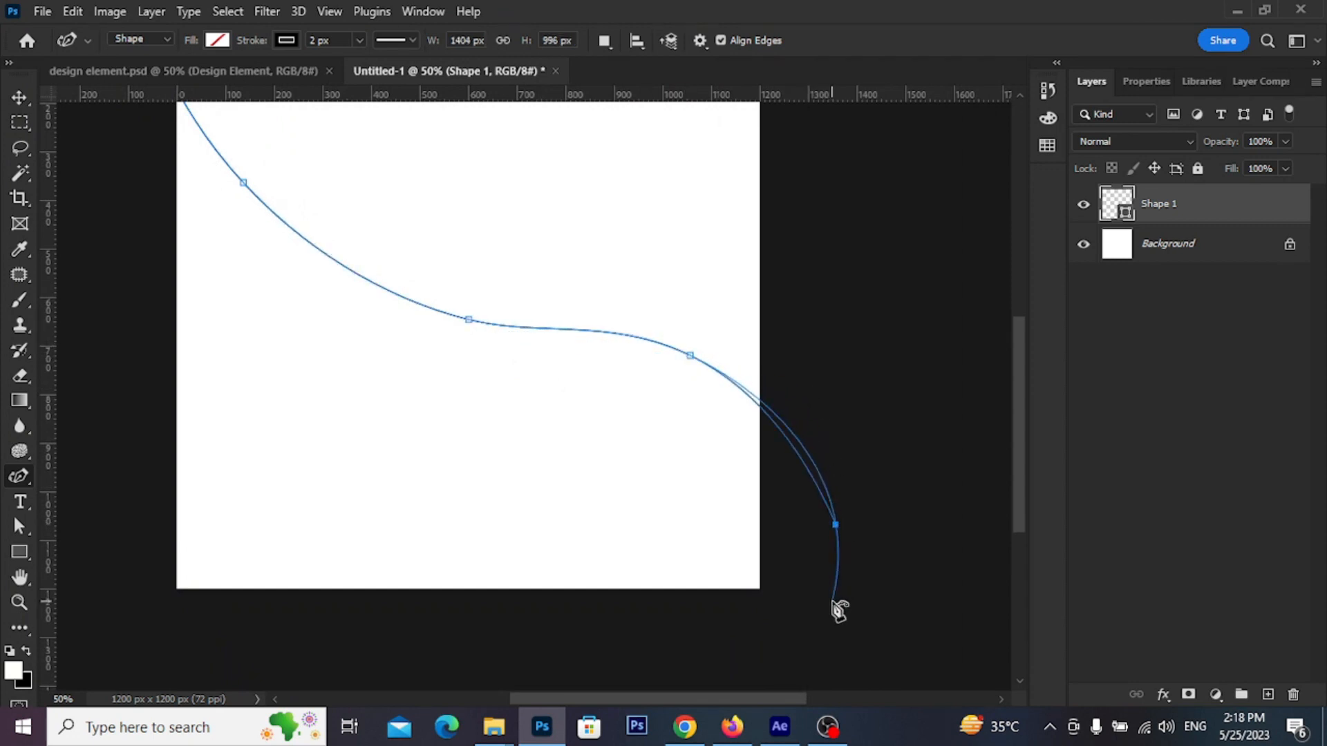
key(ctrl+z)
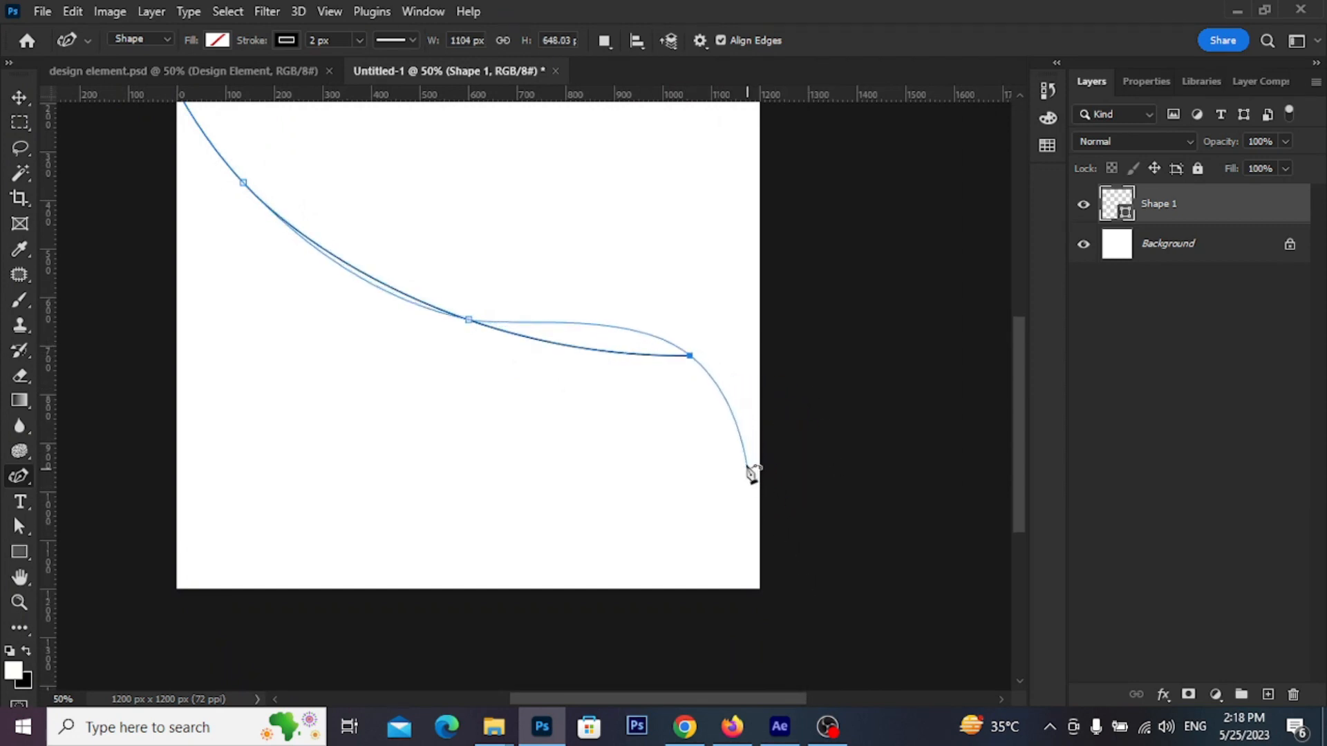
click(762, 452)
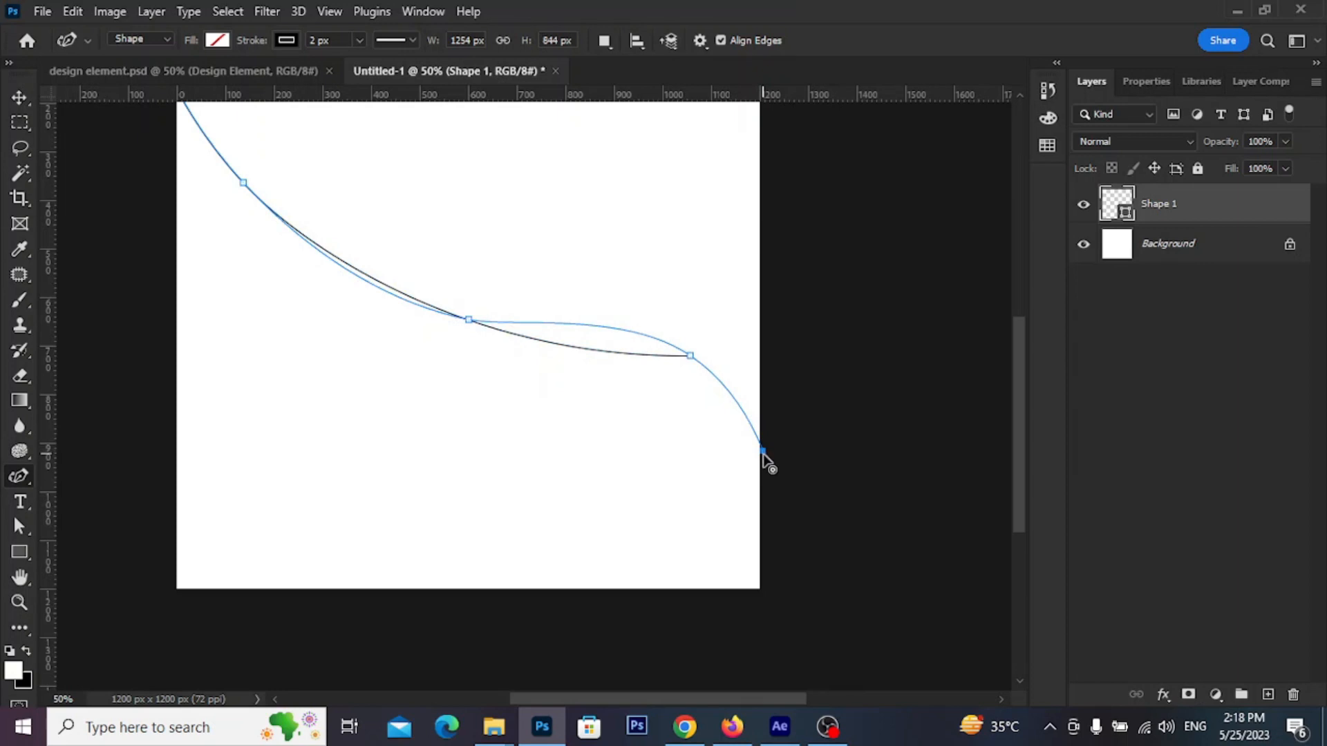
- Close the curve into a shape with straight Pen tool segments running outside the canvas below and along its left side
click(814, 620)
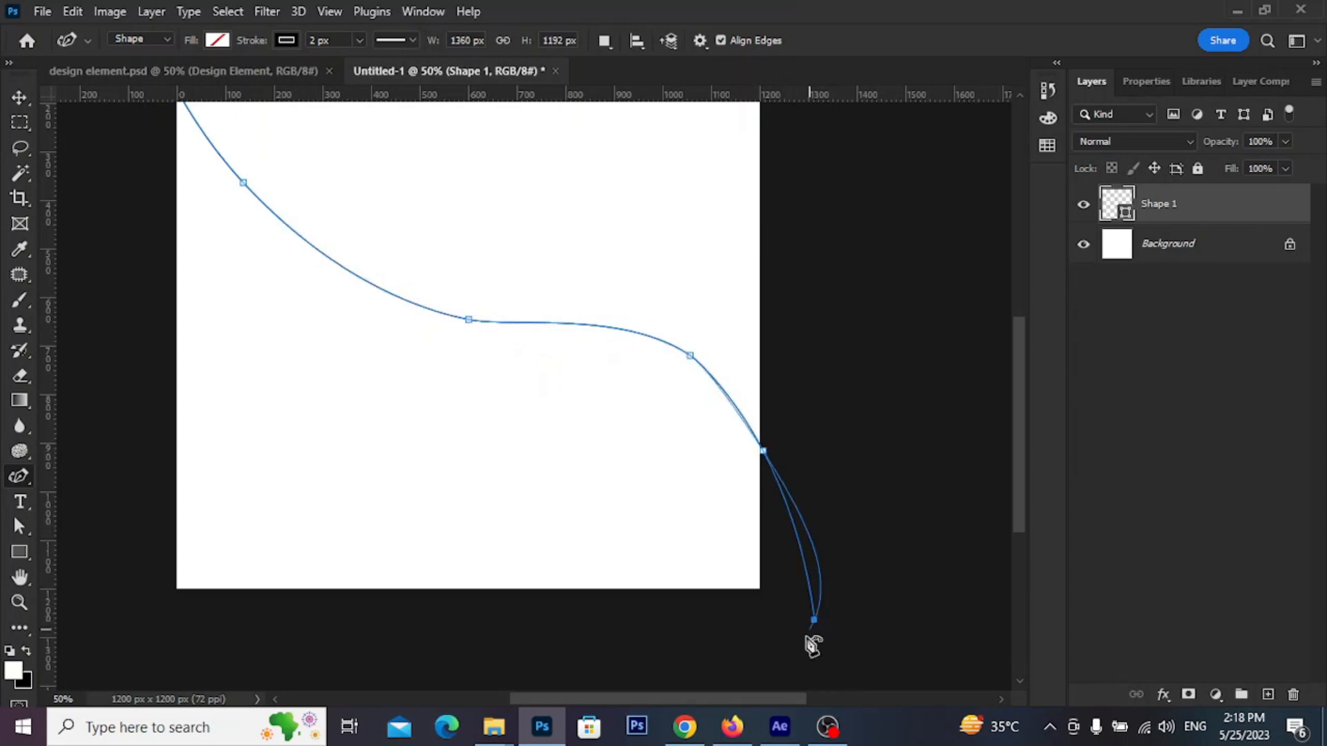
right_click(20, 477)
click(97, 477)
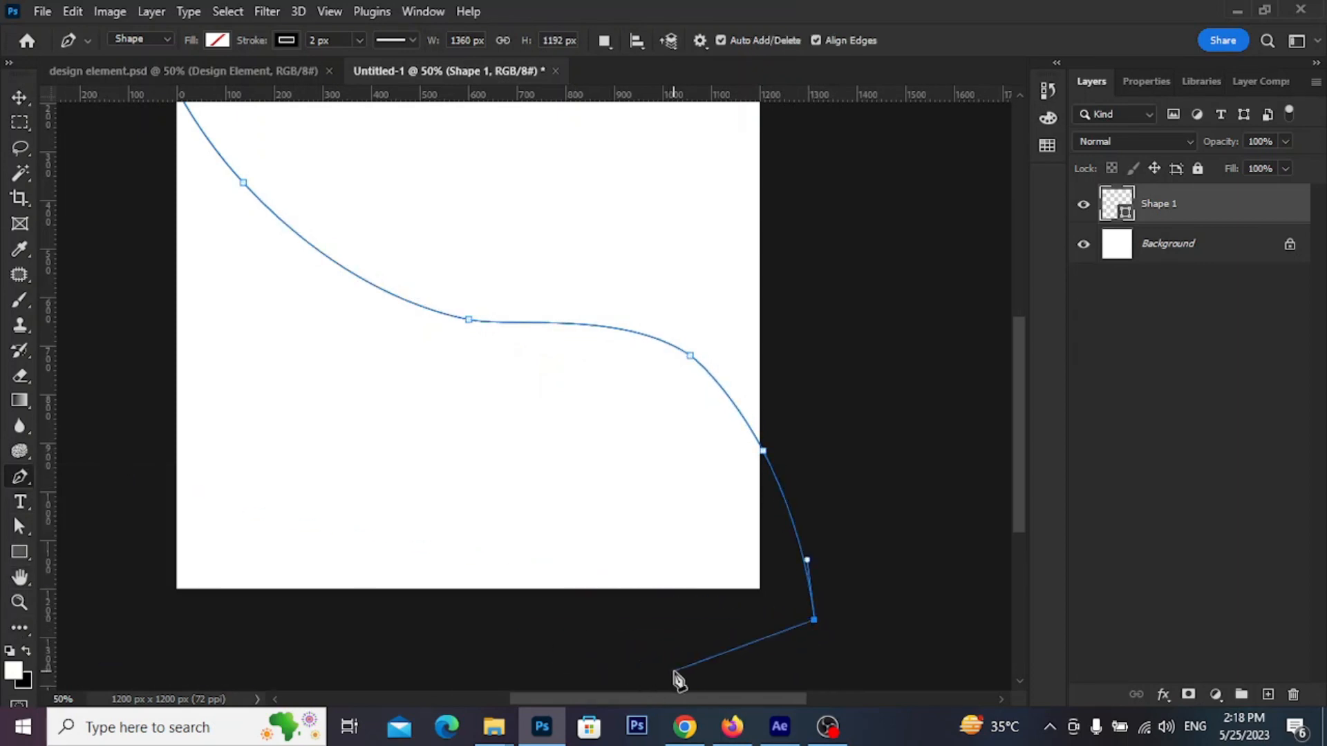
key(ctrl+z)
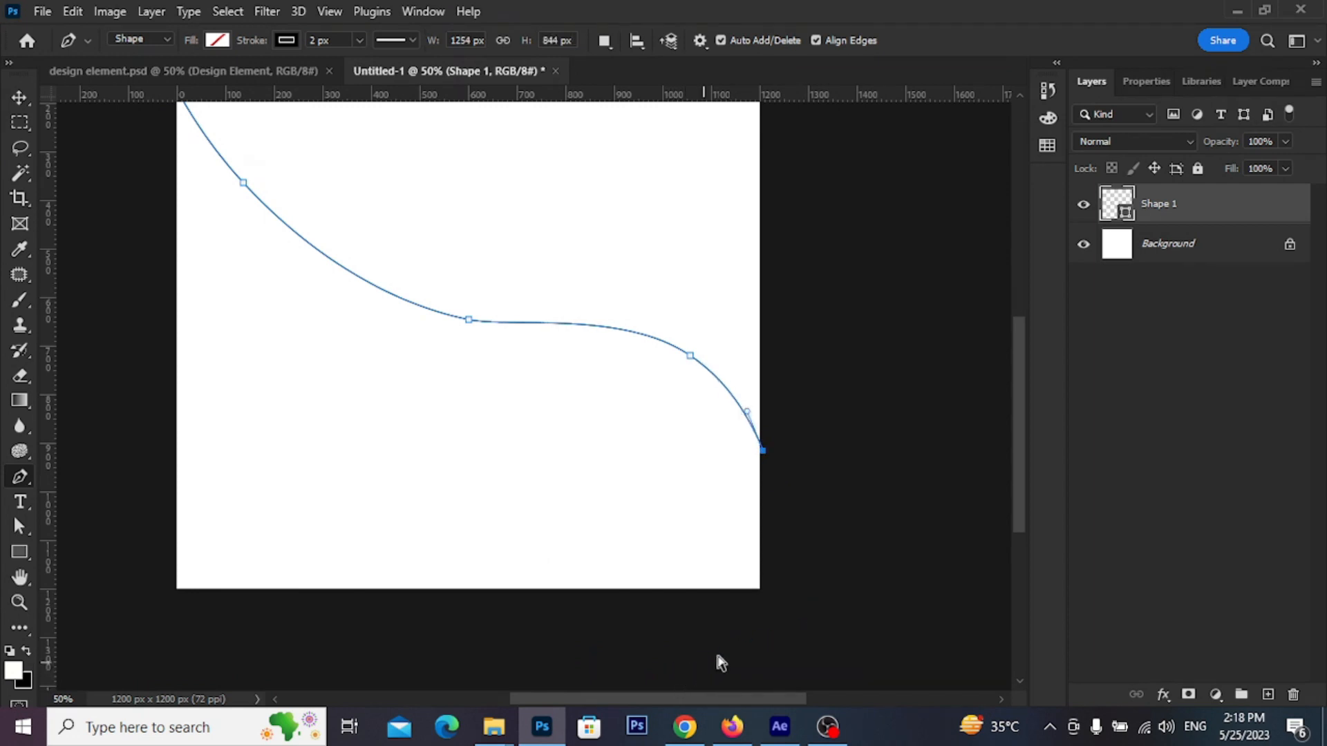
click(791, 573)
click(694, 649)
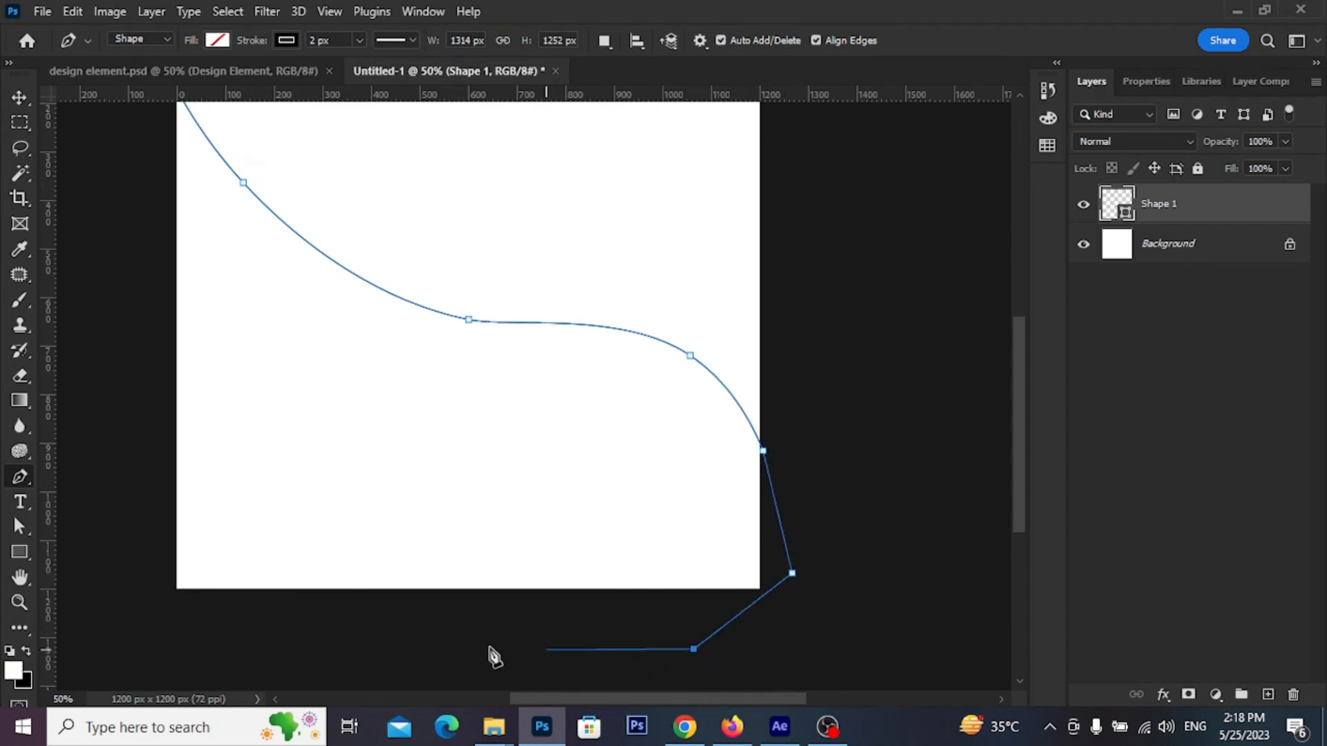
click(396, 638)
click(164, 622)
click(112, 318)
drag(112, 318, 230, 449)
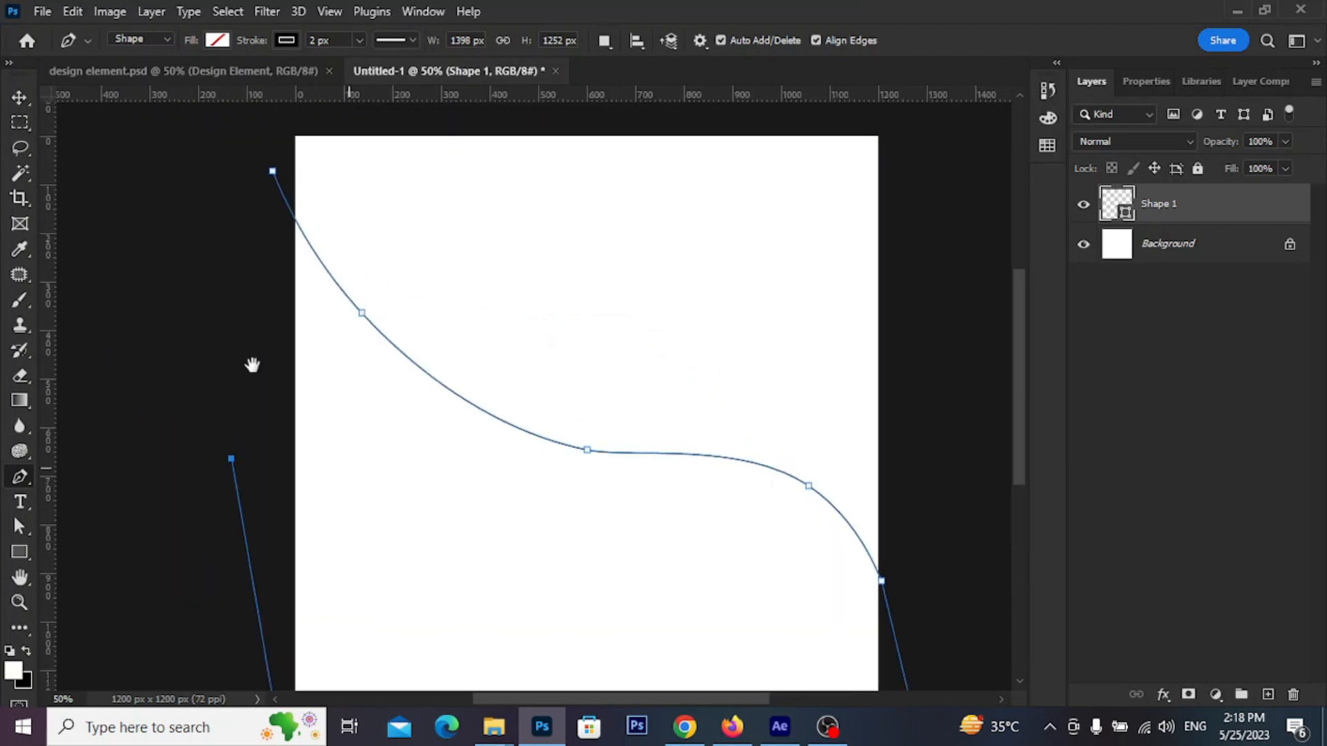
click(237, 233)
click(271, 171)
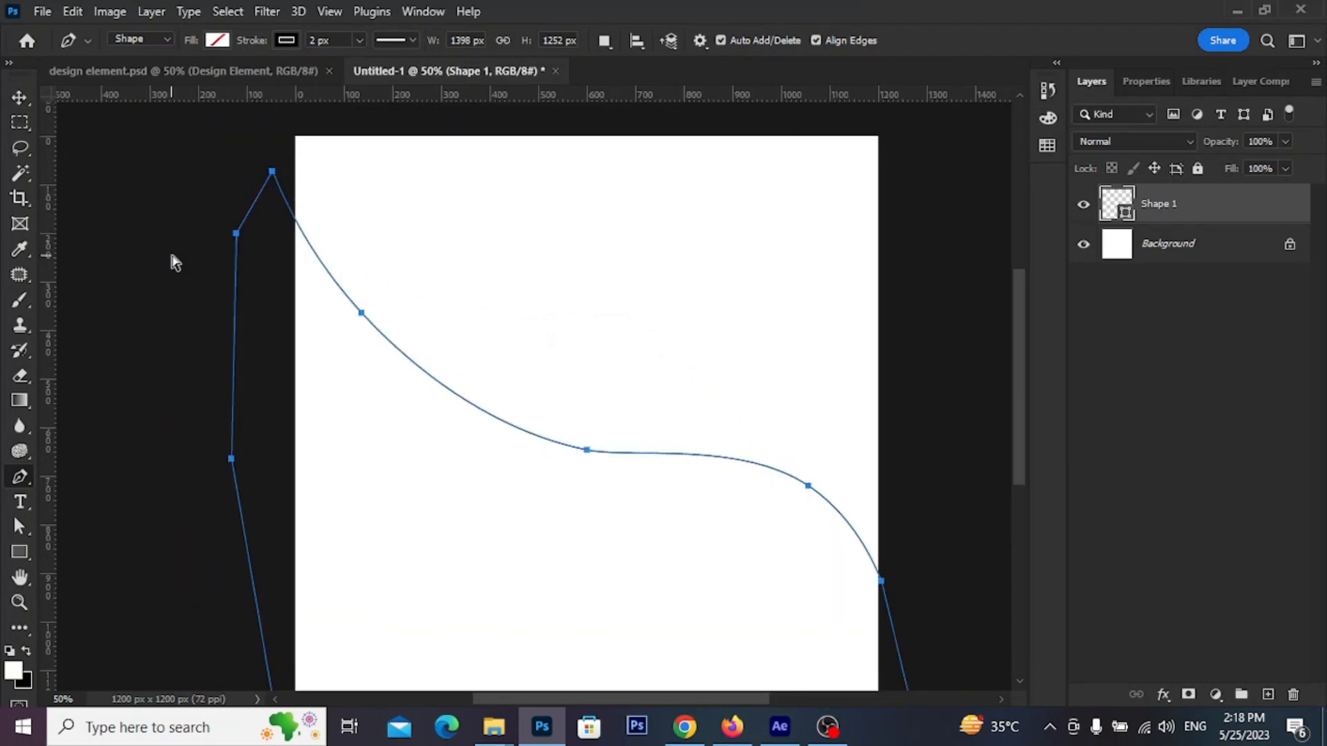
- Convert the closed path into a selection and add a Gradient Fill layer from it
key(ctrl+Return)
scroll(170, 256, down, 2)
drag(399, 369, 376, 355)
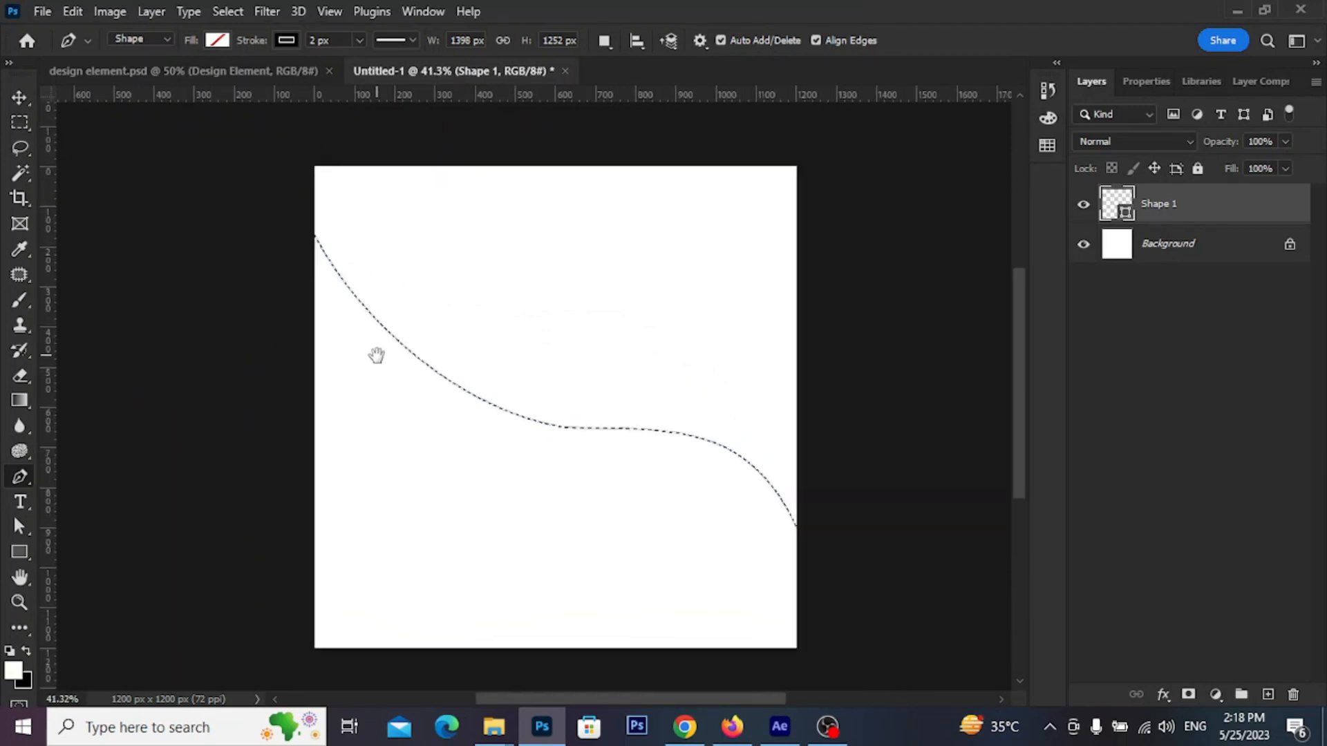
drag(578, 477, 518, 468)
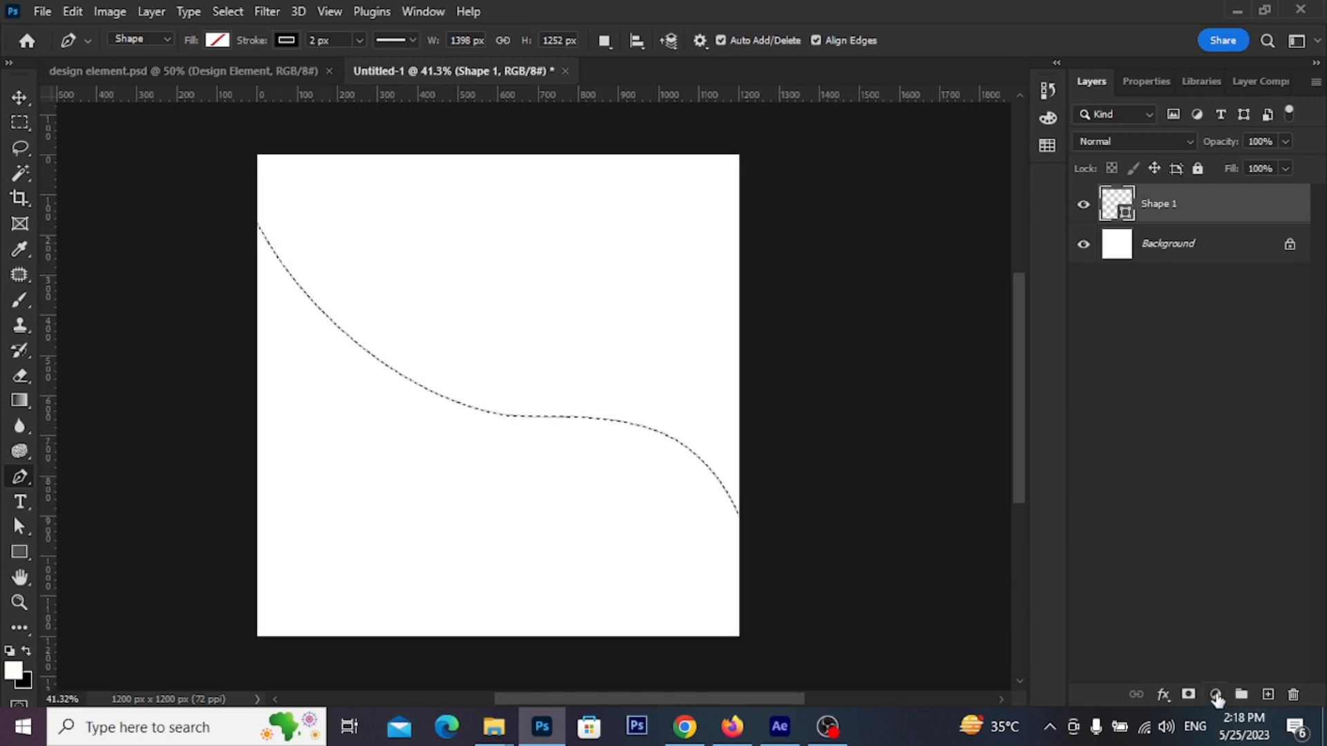
click(1215, 694)
click(1201, 367)
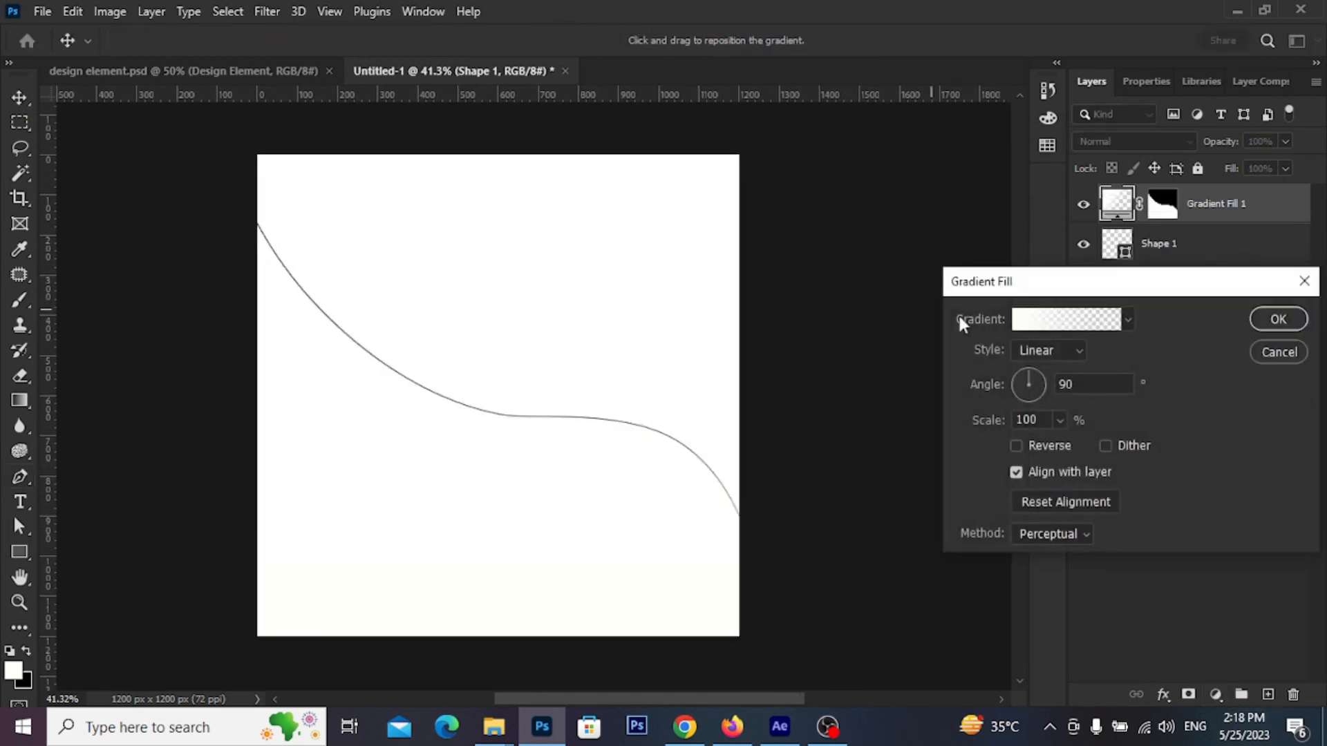
- Apply the third gradient preset of the Reds group to the fill
click(1040, 320)
scroll(924, 305, down, 1)
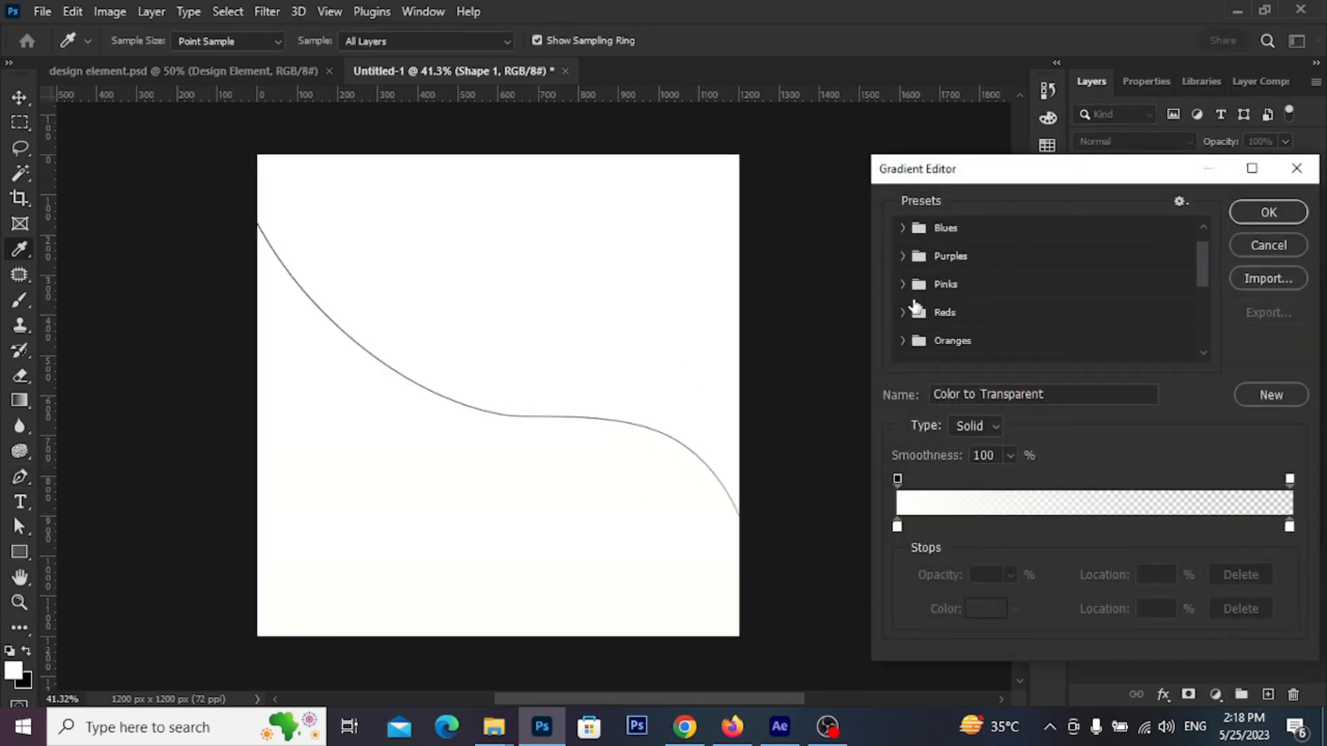
click(902, 312)
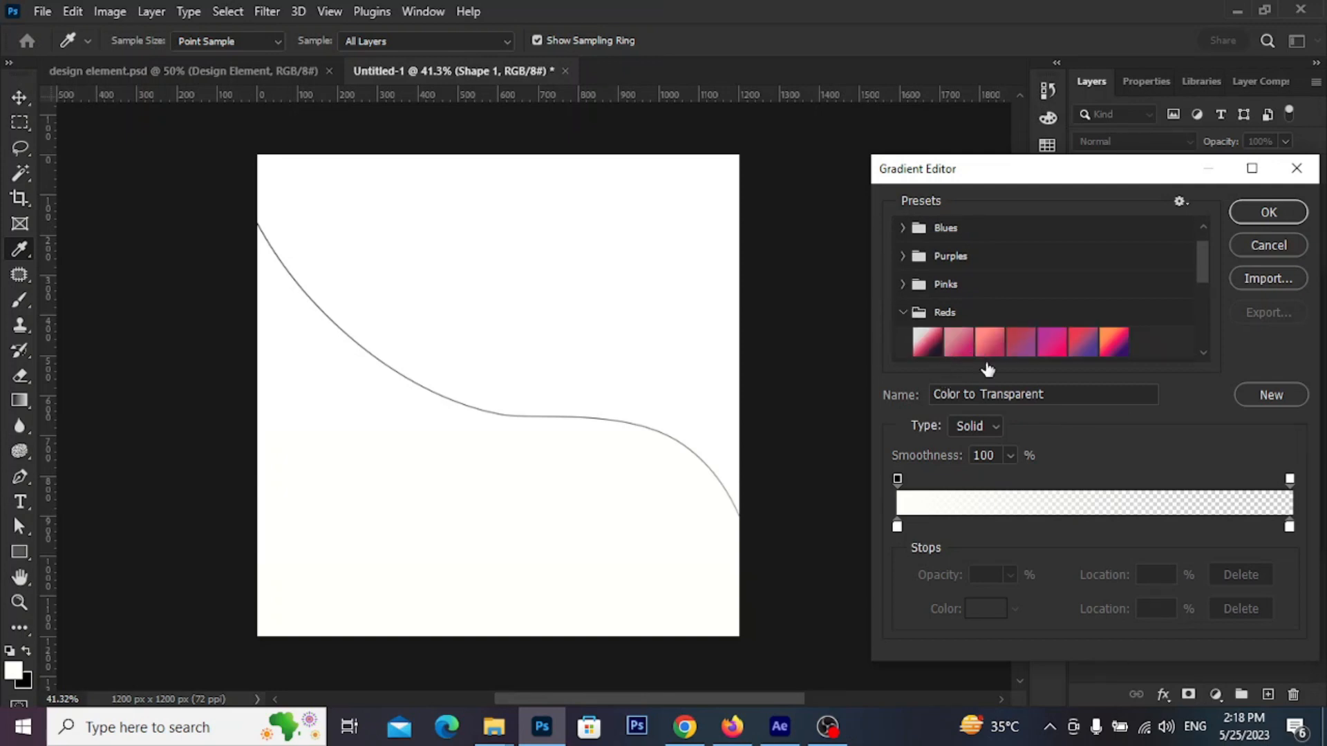
click(996, 346)
- Recolor the gradient's starting stop to red be1100 and its end stop to a dark red
click(898, 527)
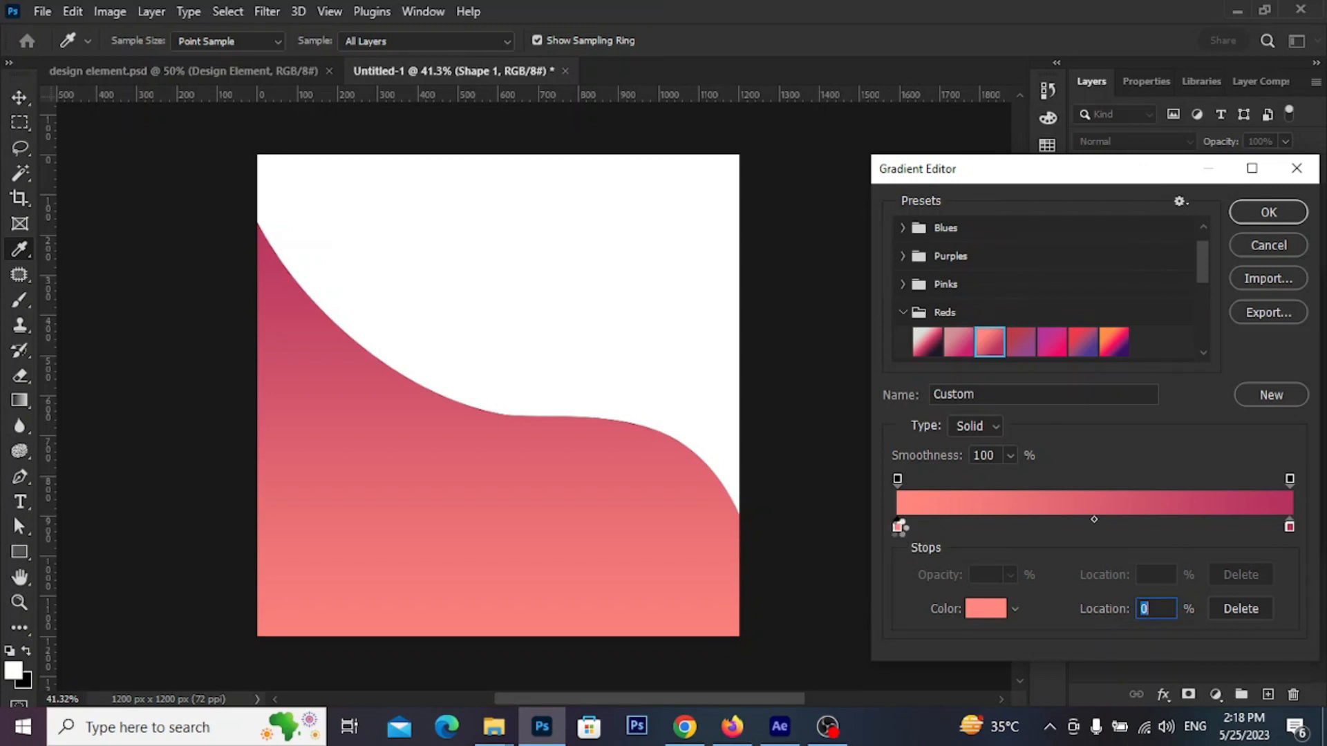
double_click(897, 527)
drag(794, 419, 802, 432)
click(975, 369)
double_click(1288, 527)
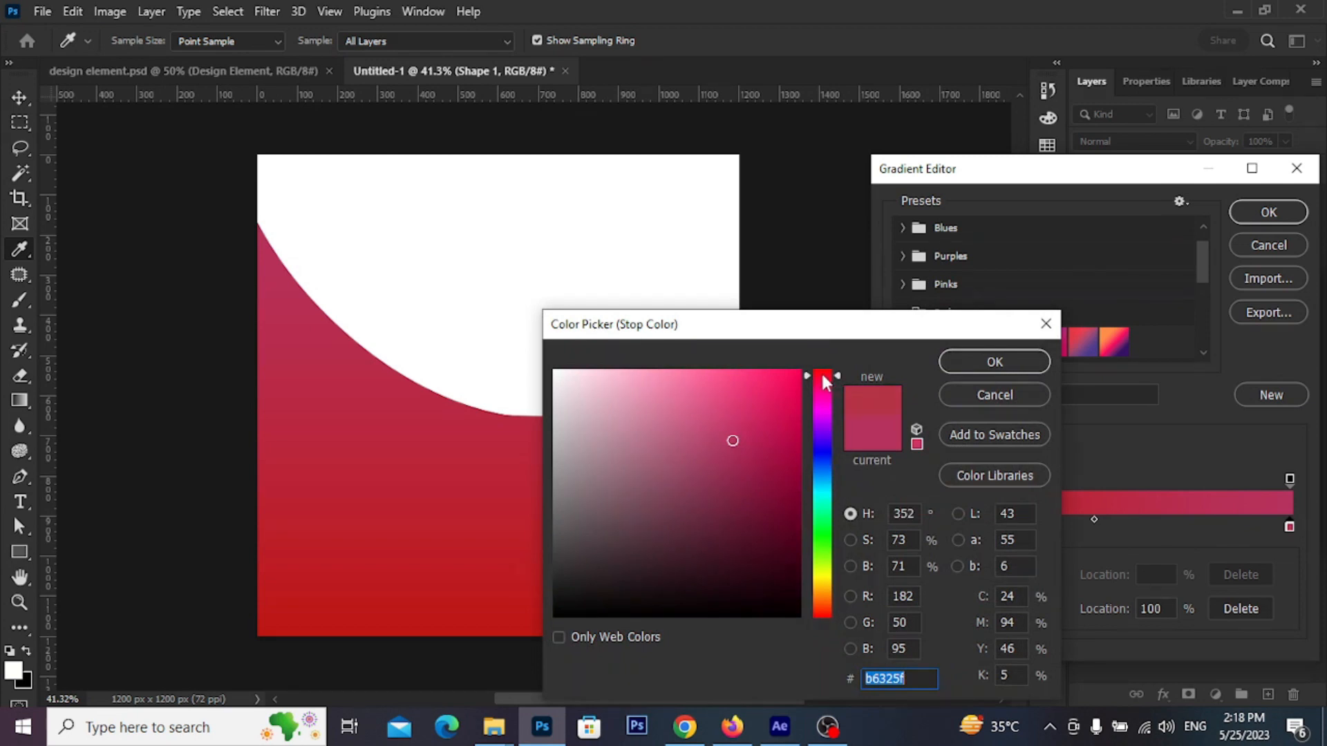
click(823, 380)
drag(792, 477, 799, 501)
click(981, 364)
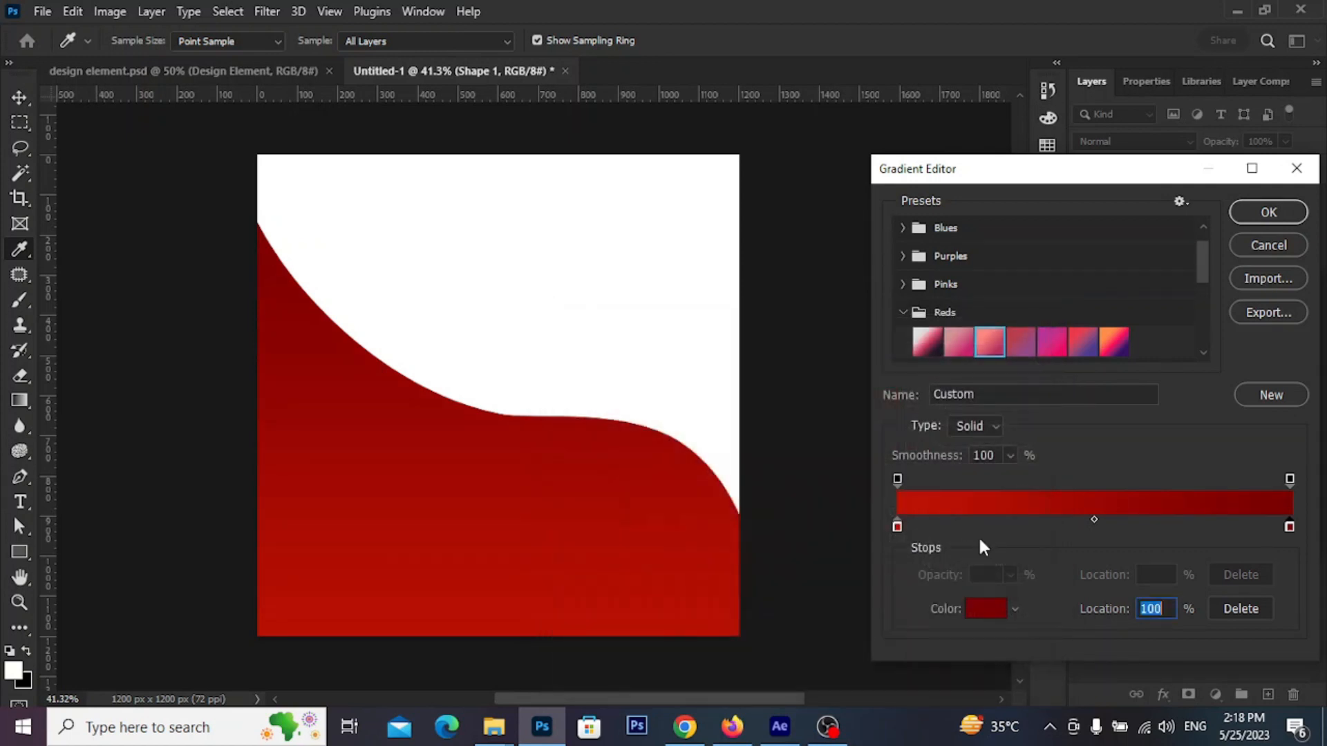
- Make the gradient's starting stop a slightly brighter red and accept the edited gradient
click(897, 528)
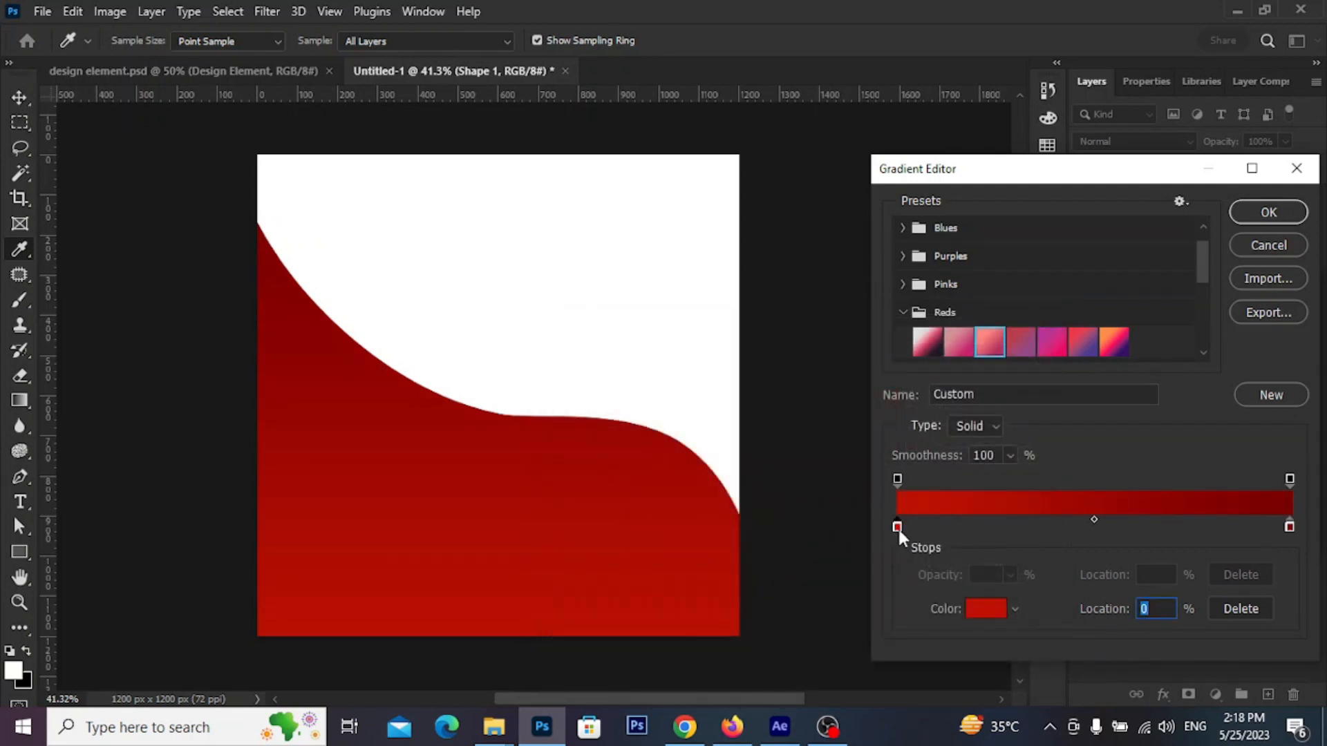
double_click(898, 526)
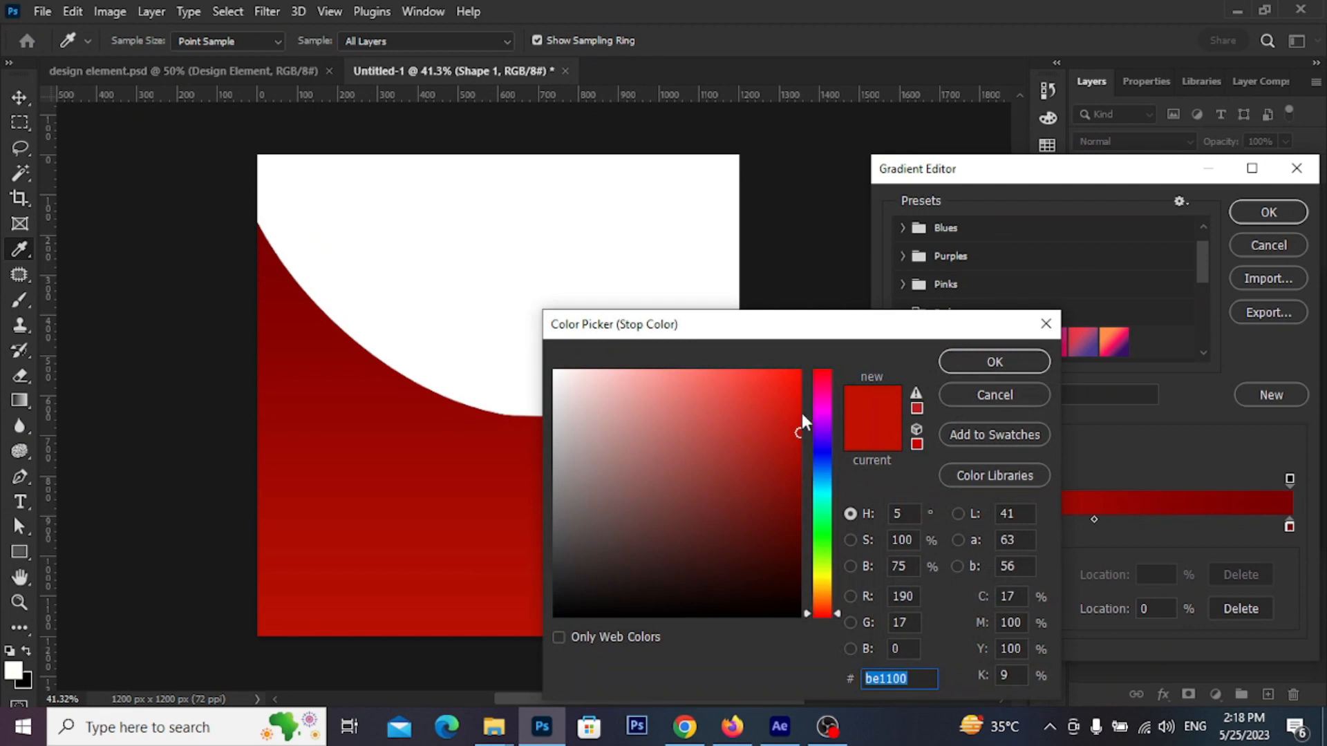
click(797, 413)
click(1016, 365)
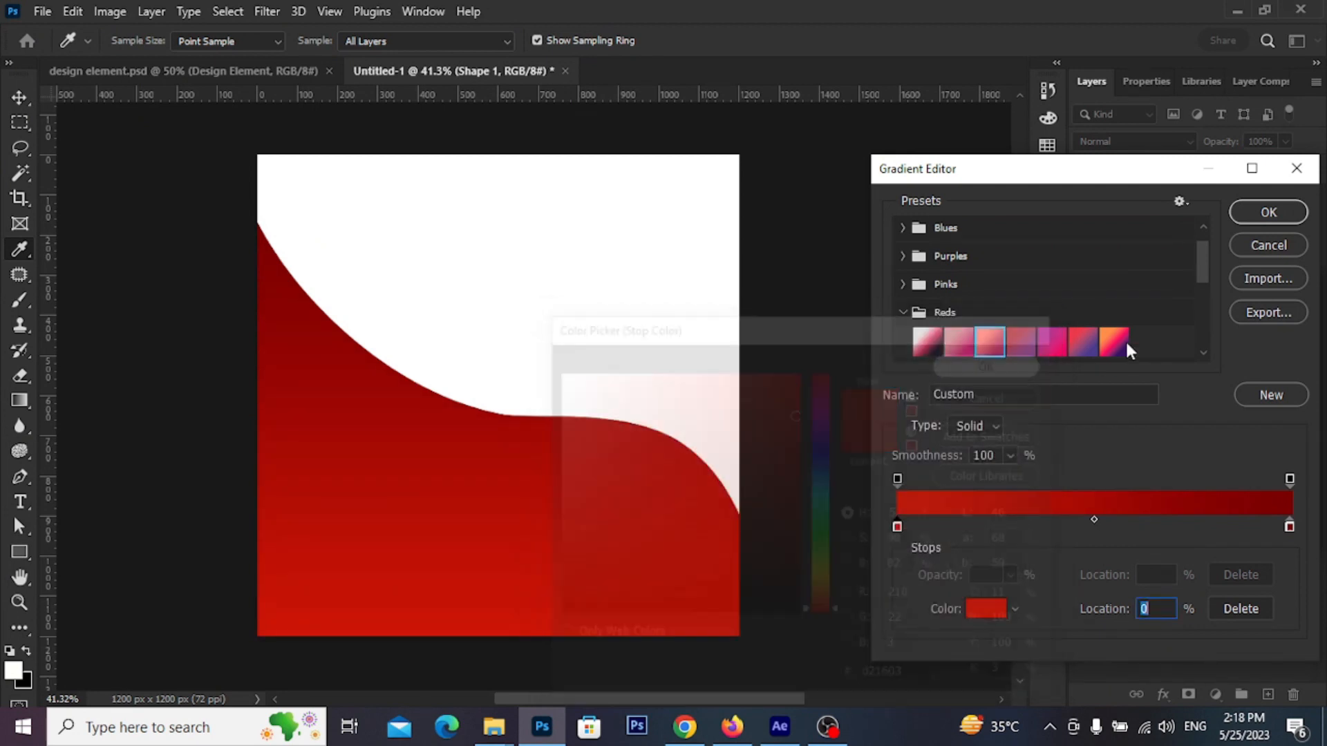
click(1268, 213)
- Set the gradient fill's style to Radial and apply it
click(1075, 351)
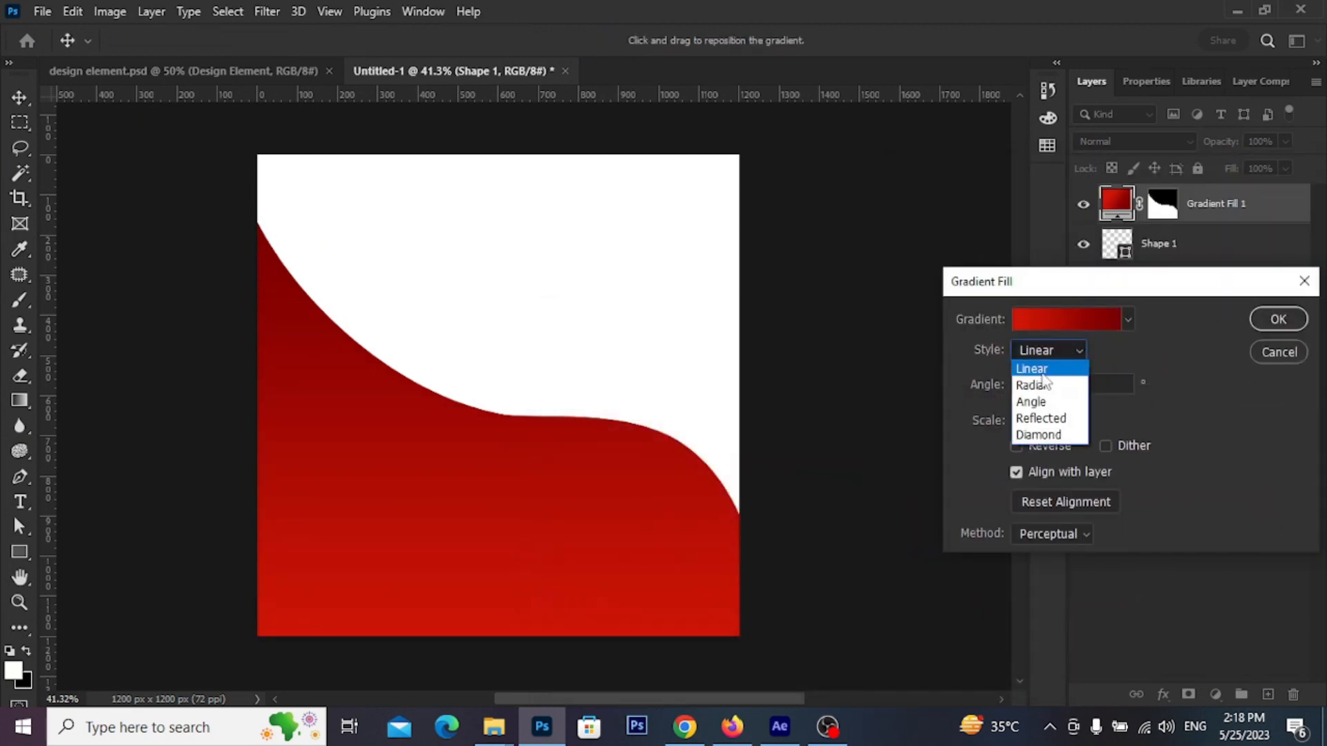
click(1042, 391)
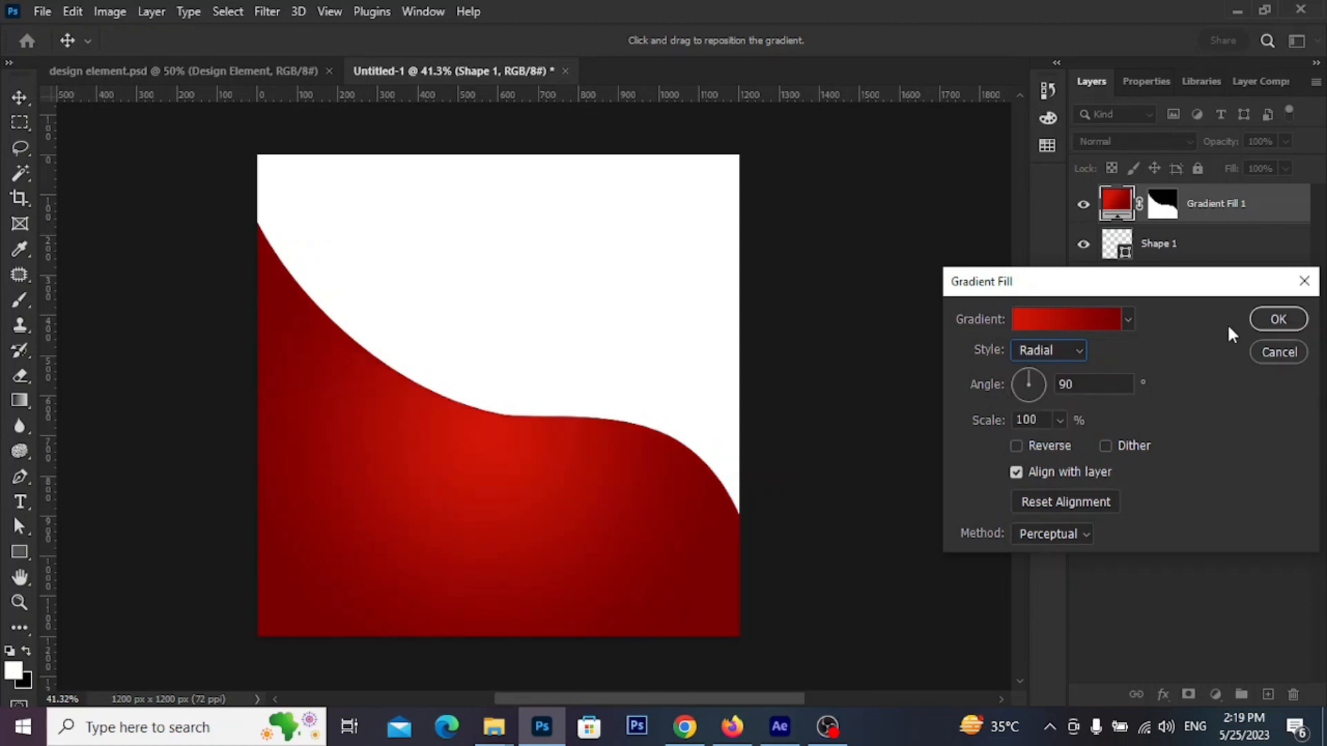
click(1278, 319)
key(p)
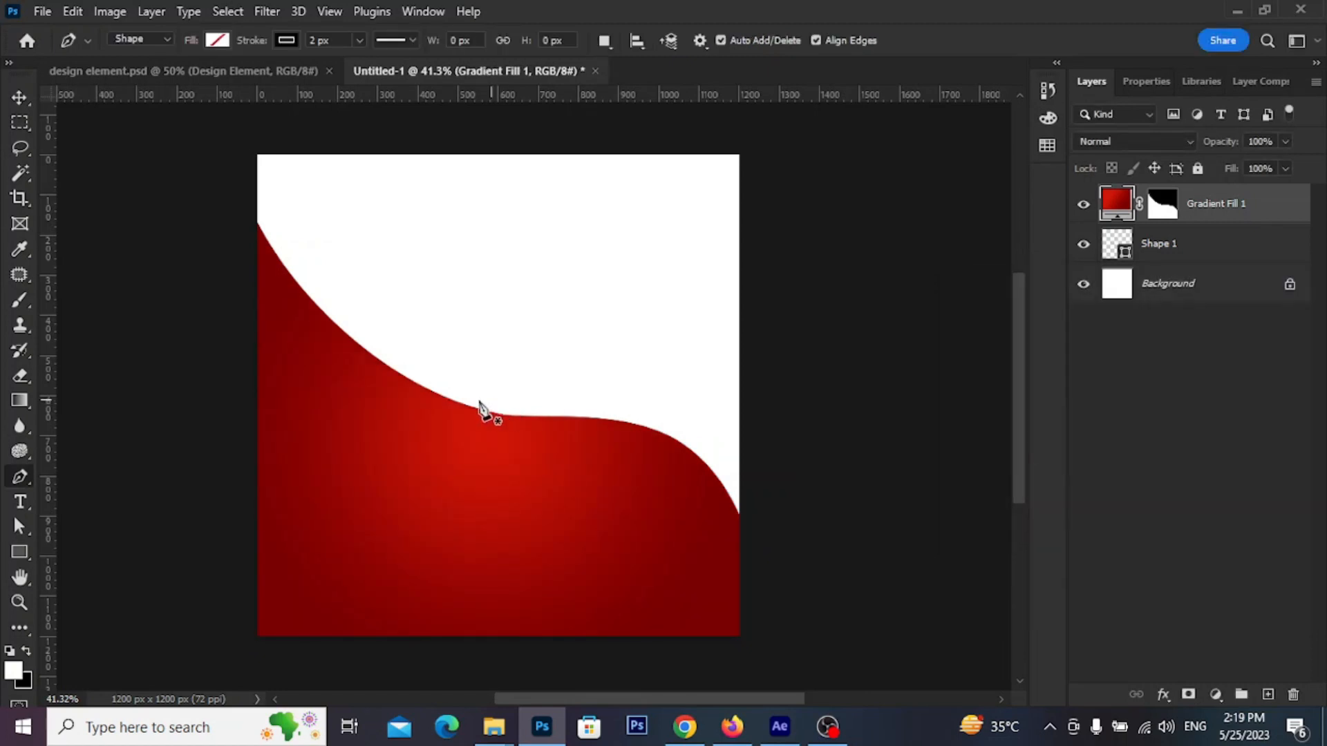
- Float the Untitled-1 document in its own window and copy the cupcake from design element.psd onto its canvas
click(26, 100)
click(359, 305)
drag(399, 76, 668, 128)
click(325, 315)
click(433, 476)
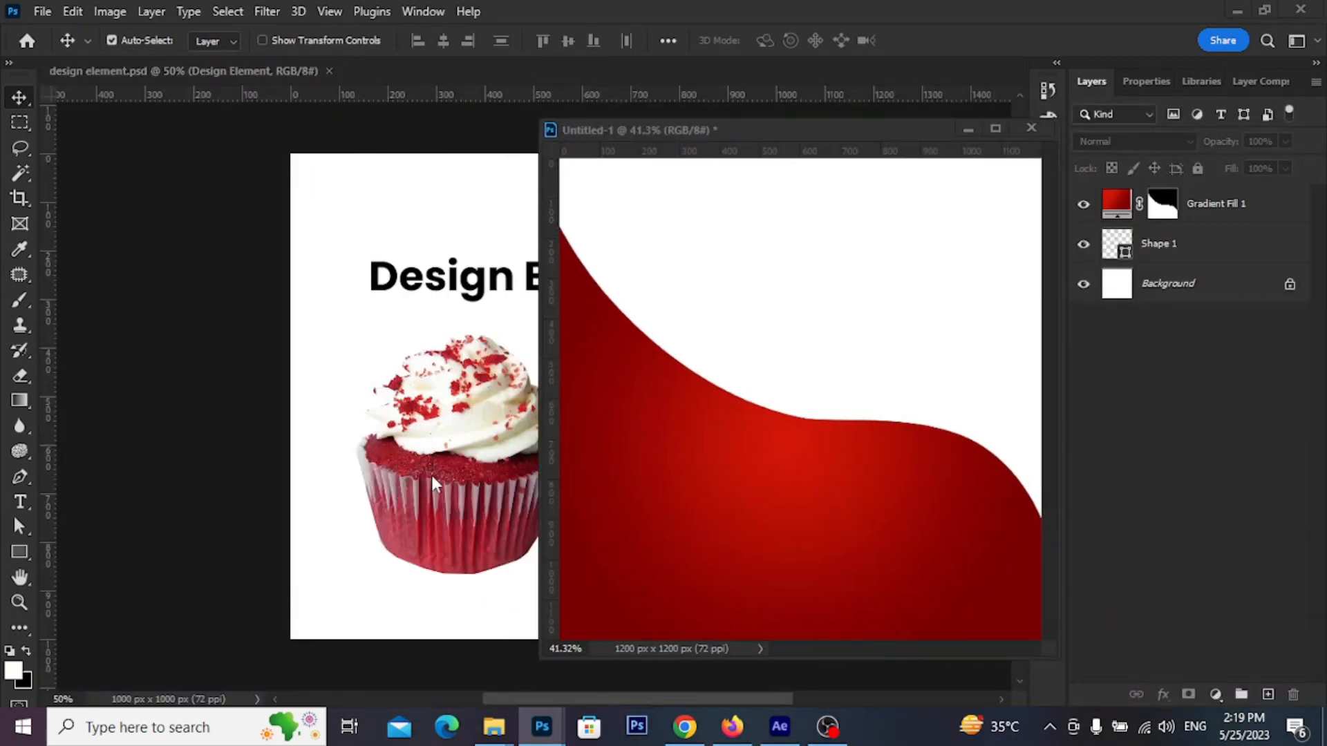
drag(432, 477, 702, 495)
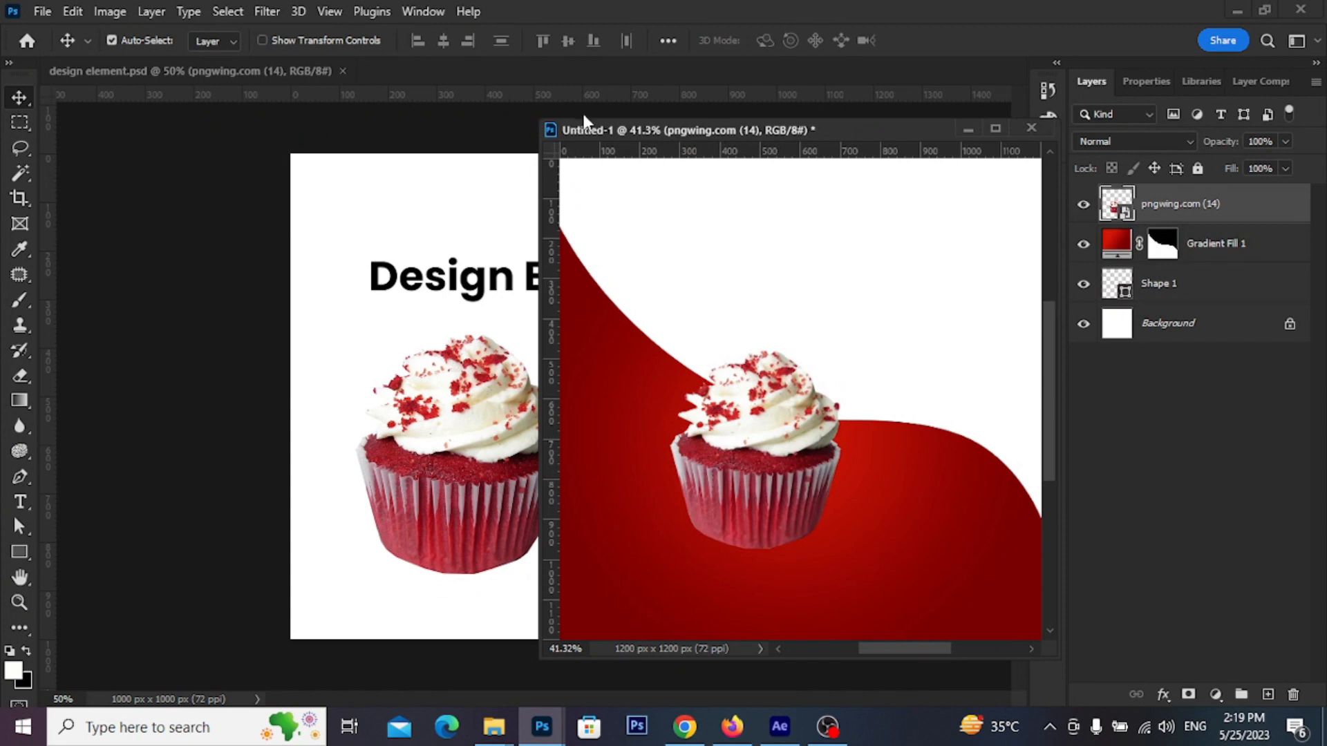
- Copy the black dot grid from design element.psd into the Untitled-1 document beside the cupcake
drag(584, 121, 163, 205)
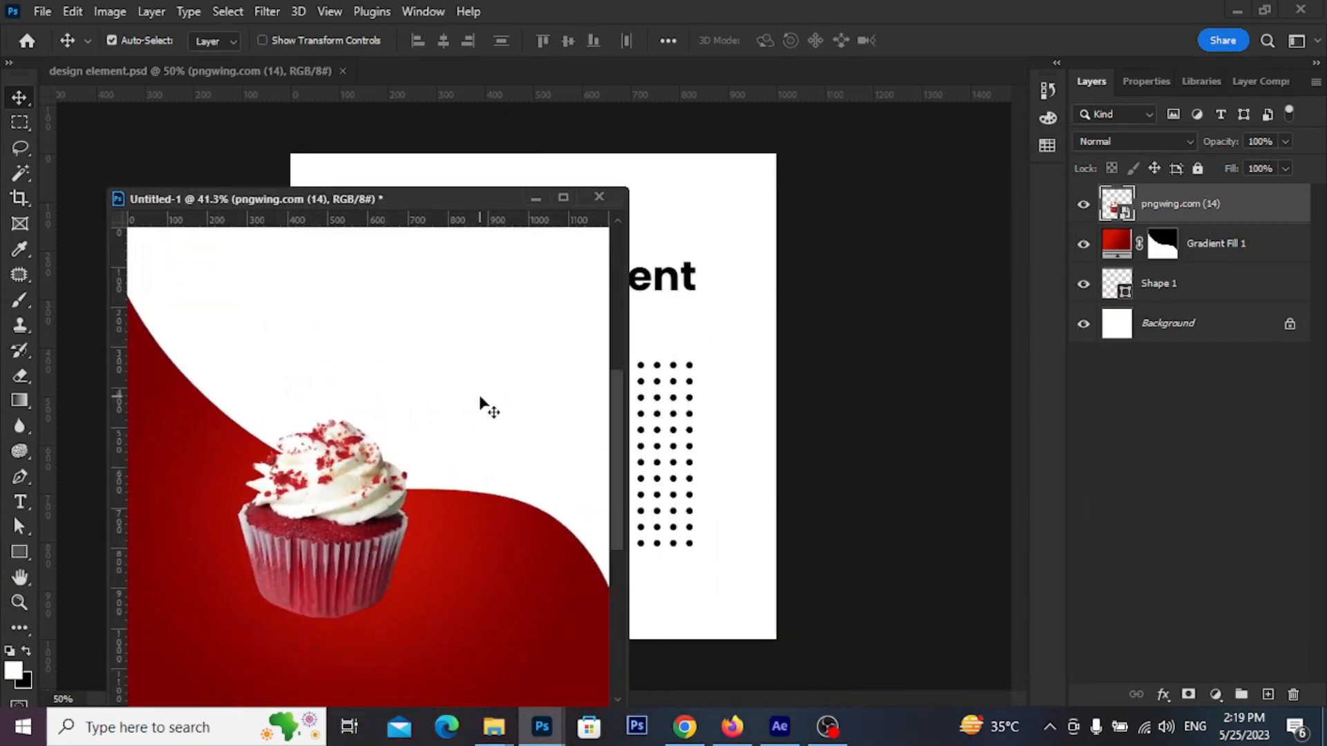
click(694, 427)
drag(699, 422, 558, 344)
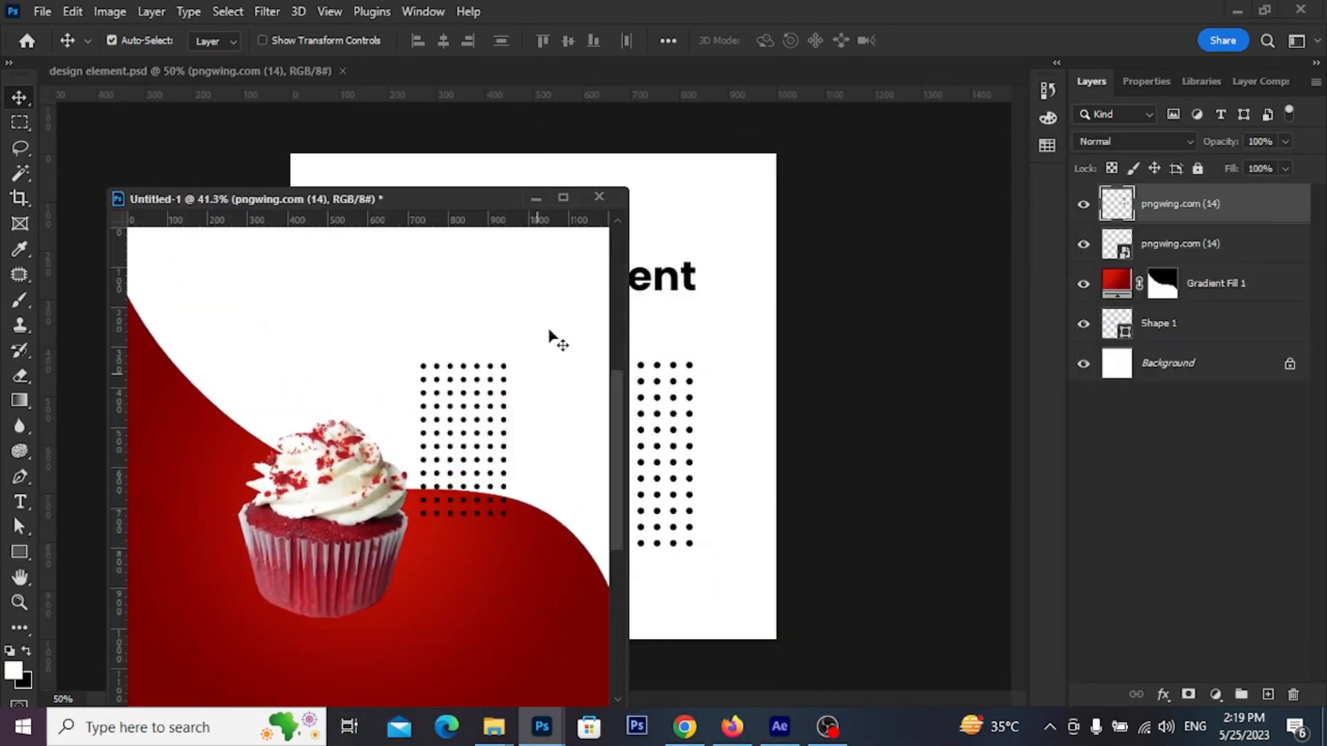
- Clear the design element.psd window from the workspace and dock the Untitled-1 document again
drag(438, 200, 494, 394)
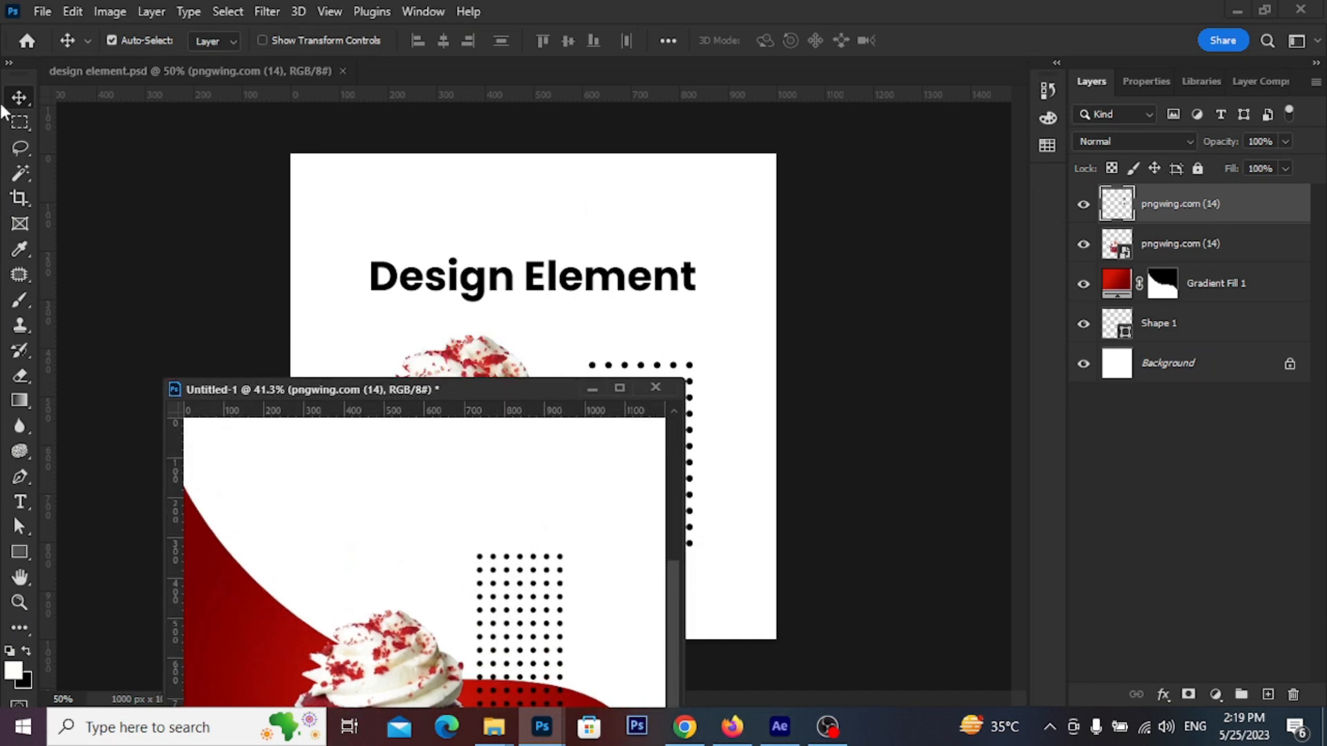
drag(115, 71, 255, 180)
click(543, 114)
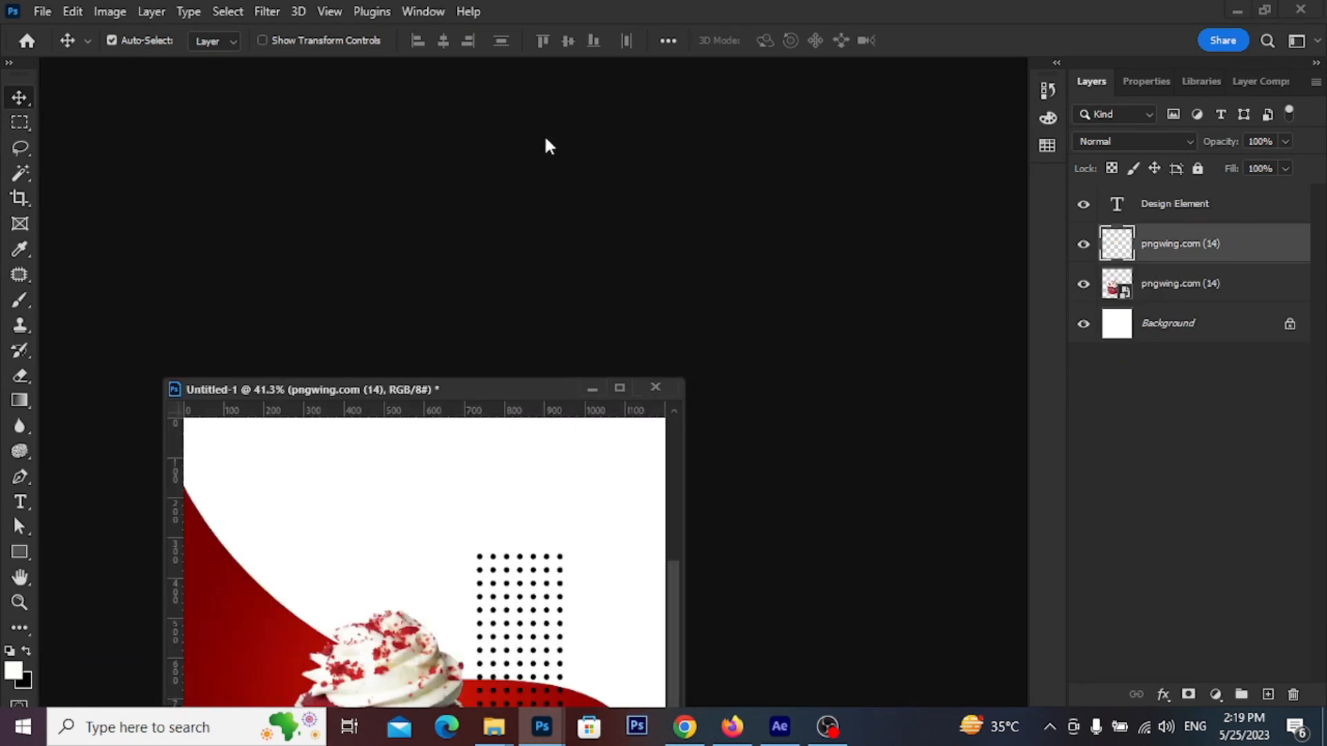
drag(444, 381, 570, 68)
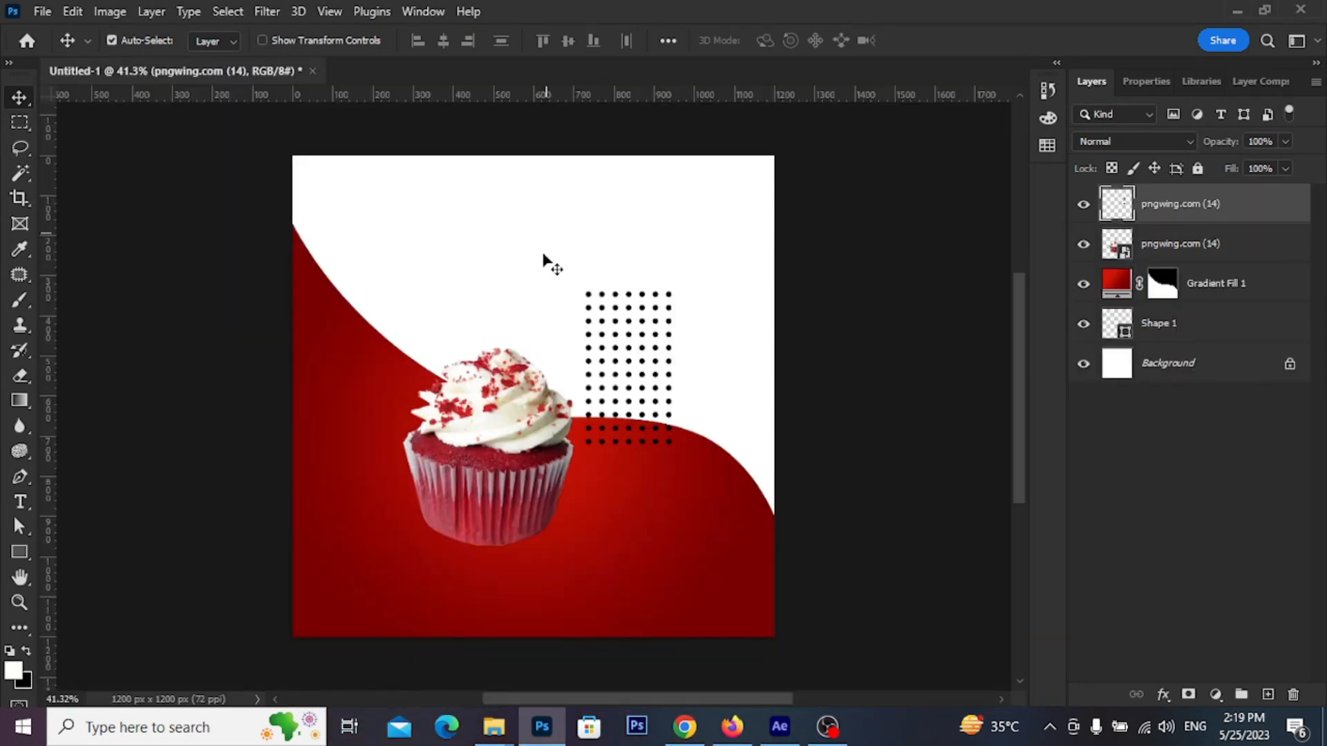
- Move the black dot grid up onto the white area above the curve, near the canvas's upper-right part
scroll(546, 263, up, 2)
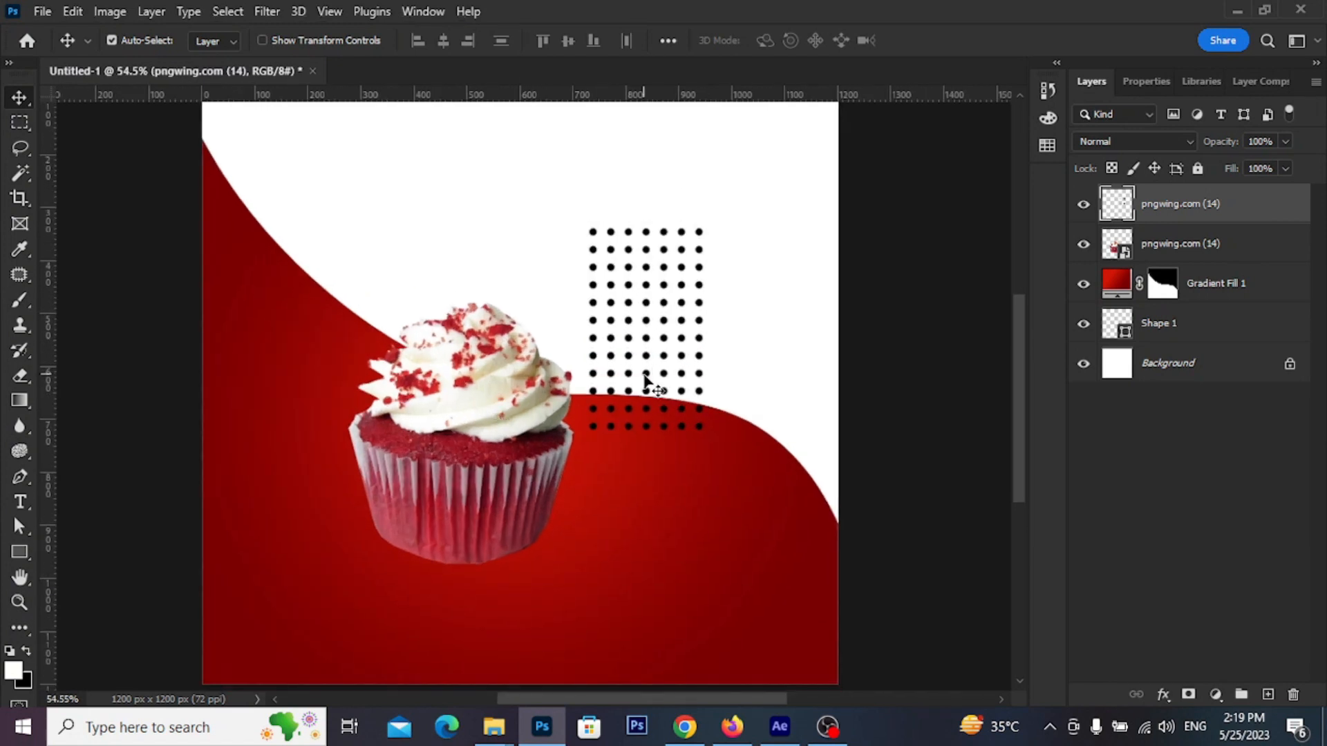
drag(644, 380, 699, 260)
scroll(595, 318, down, 1)
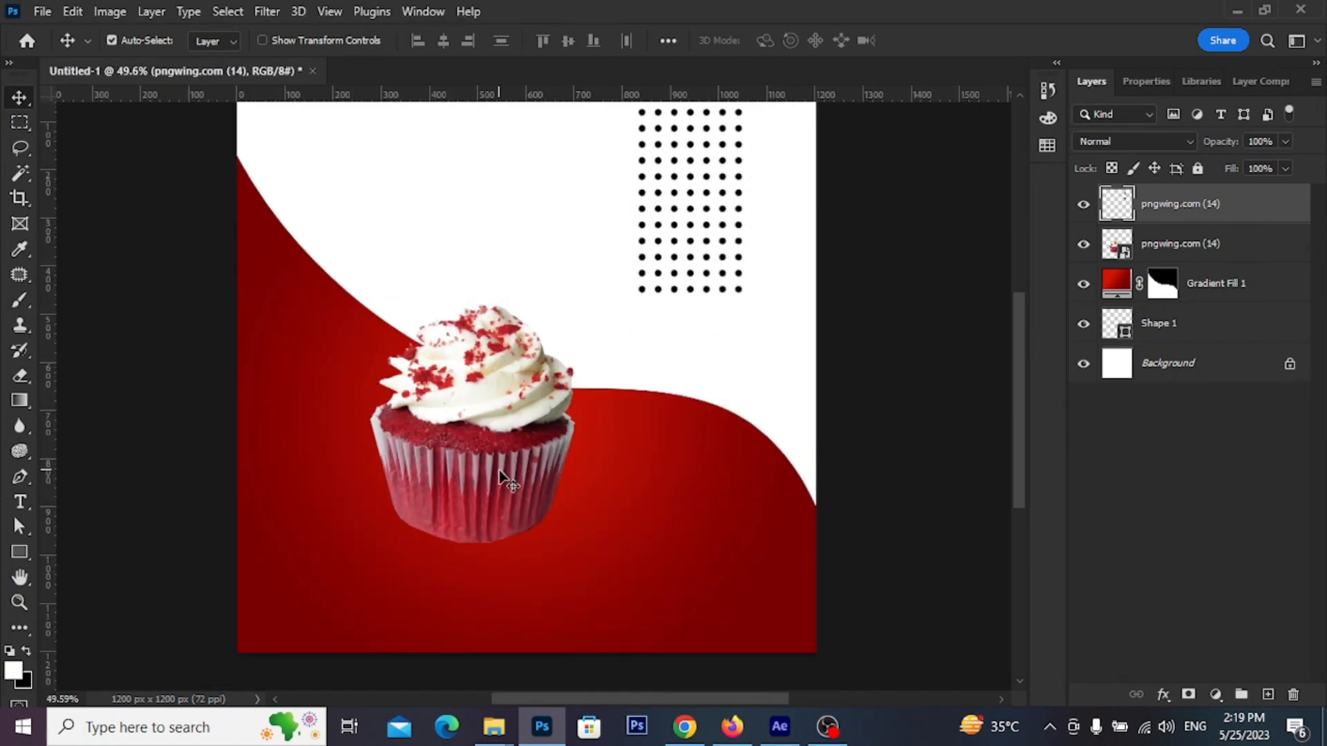
- Move the cupcake toward the canvas centre, scale it to about 123.56%, and lower it over the red area
drag(500, 477, 554, 450)
key(ctrl+t)
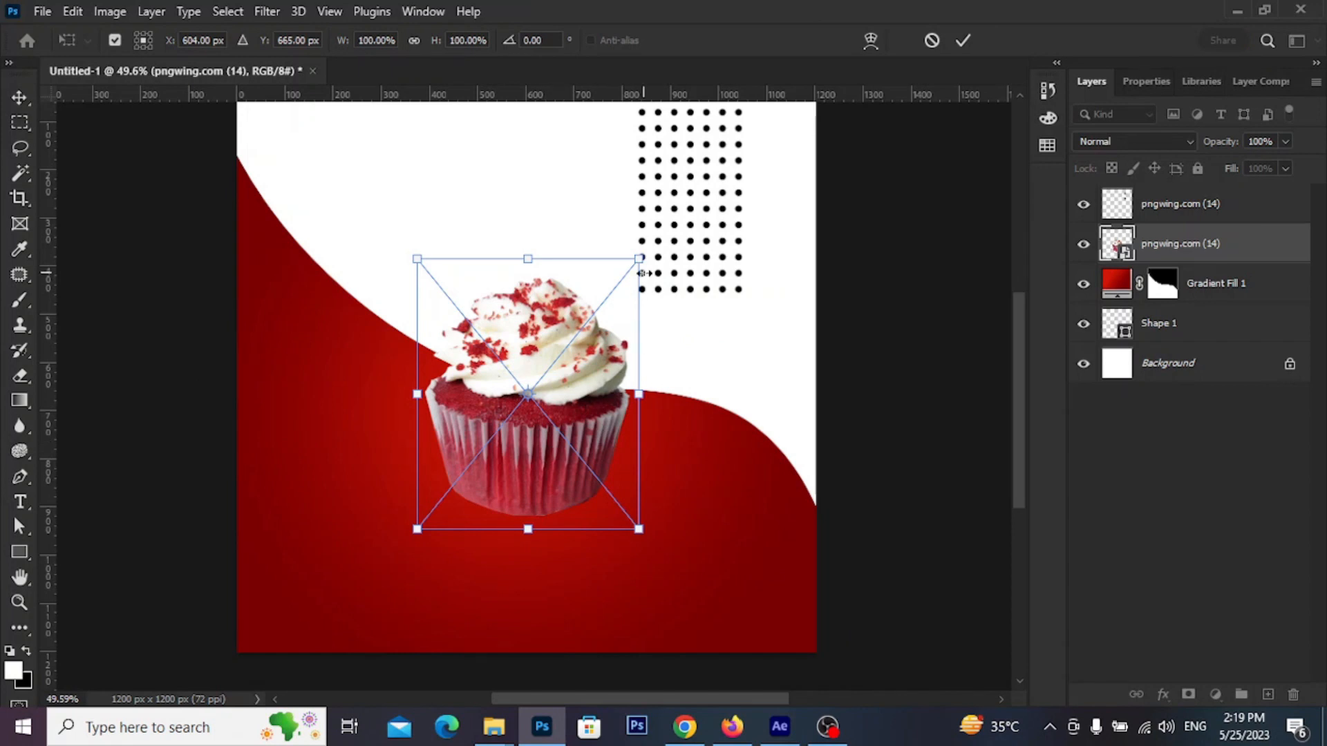
drag(644, 273, 672, 245)
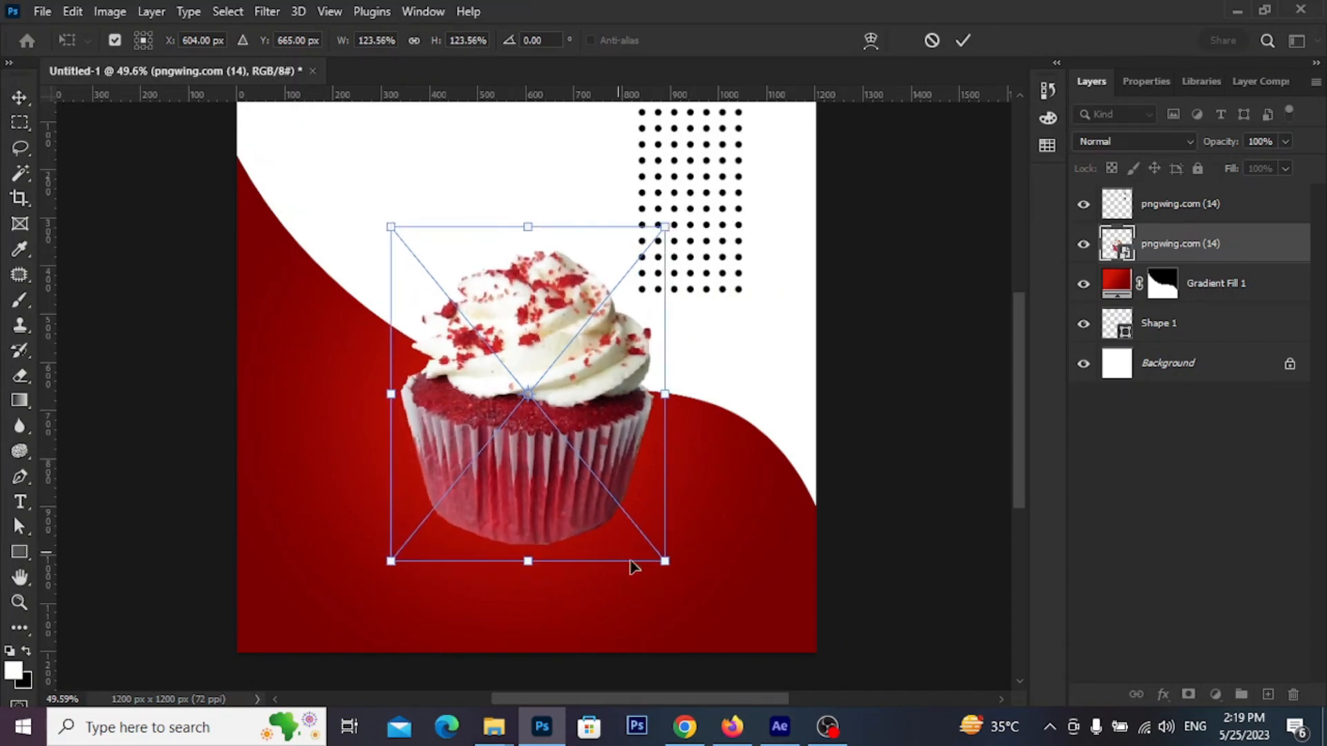
drag(632, 566, 683, 586)
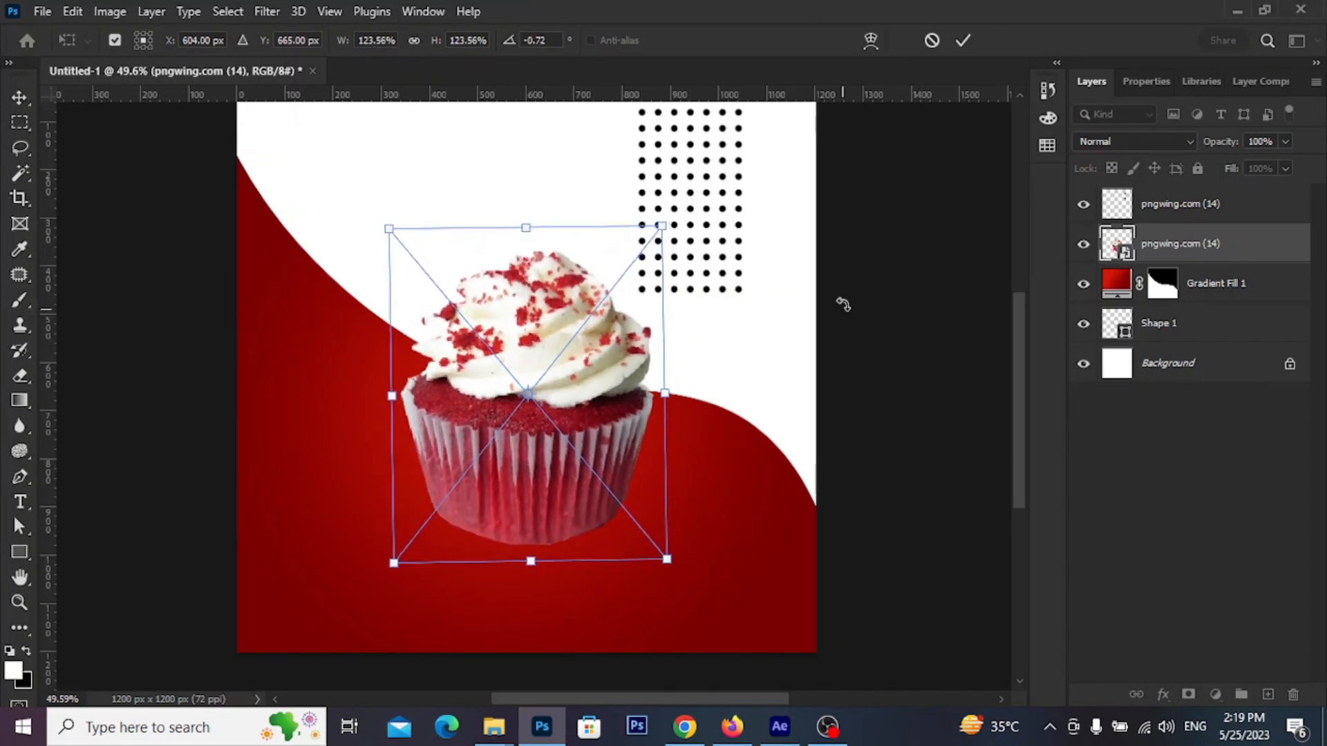
drag(551, 462, 539, 510)
click(963, 40)
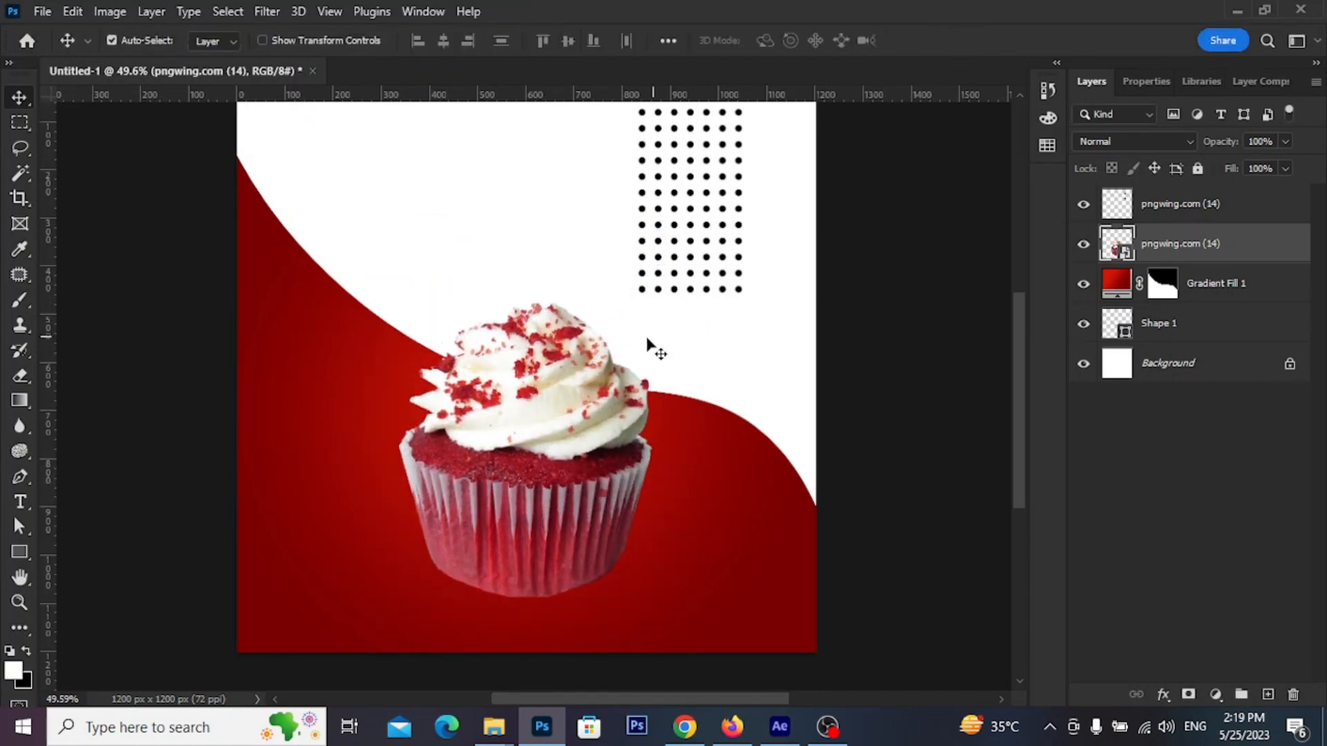
- Scale the black dot grid to about 51.72% and place it near the upper-right corner of the canvas
scroll(650, 349, down, 2)
drag(515, 368, 497, 416)
scroll(497, 417, up, 2)
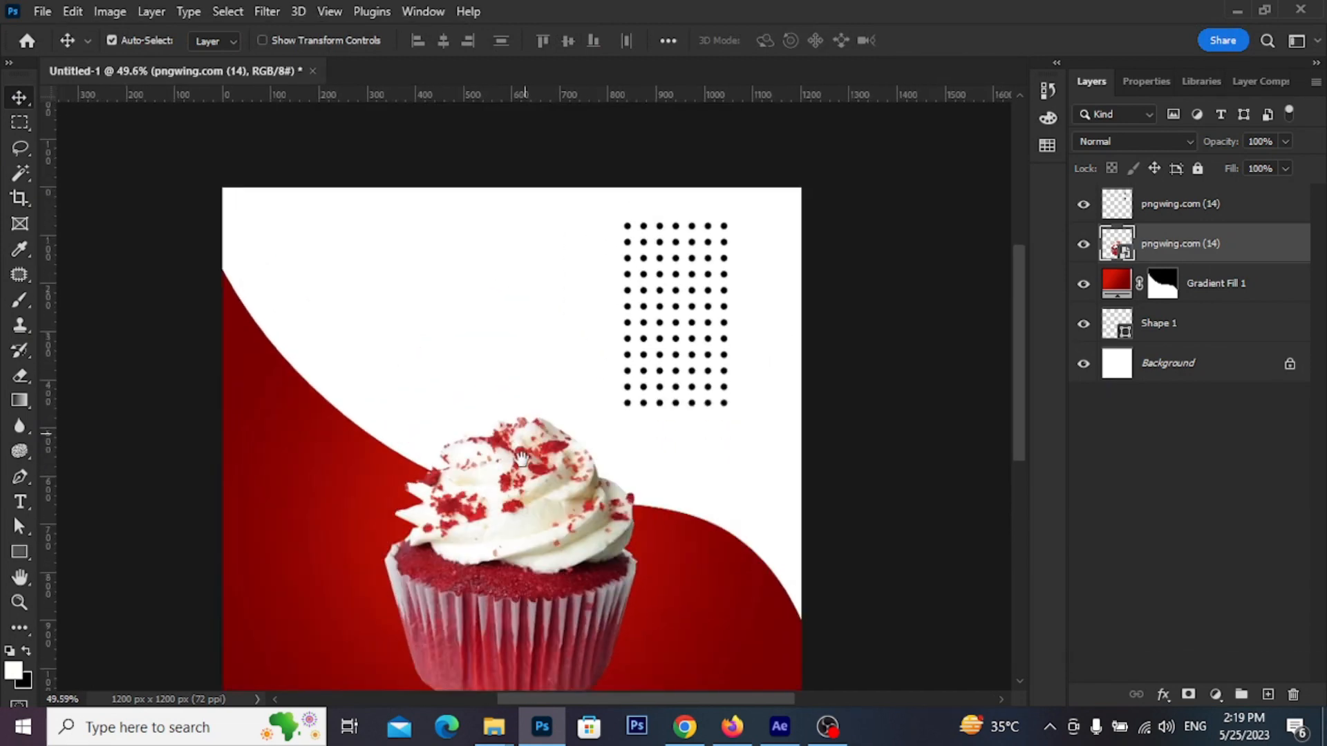
scroll(678, 318, up, 2)
click(738, 240)
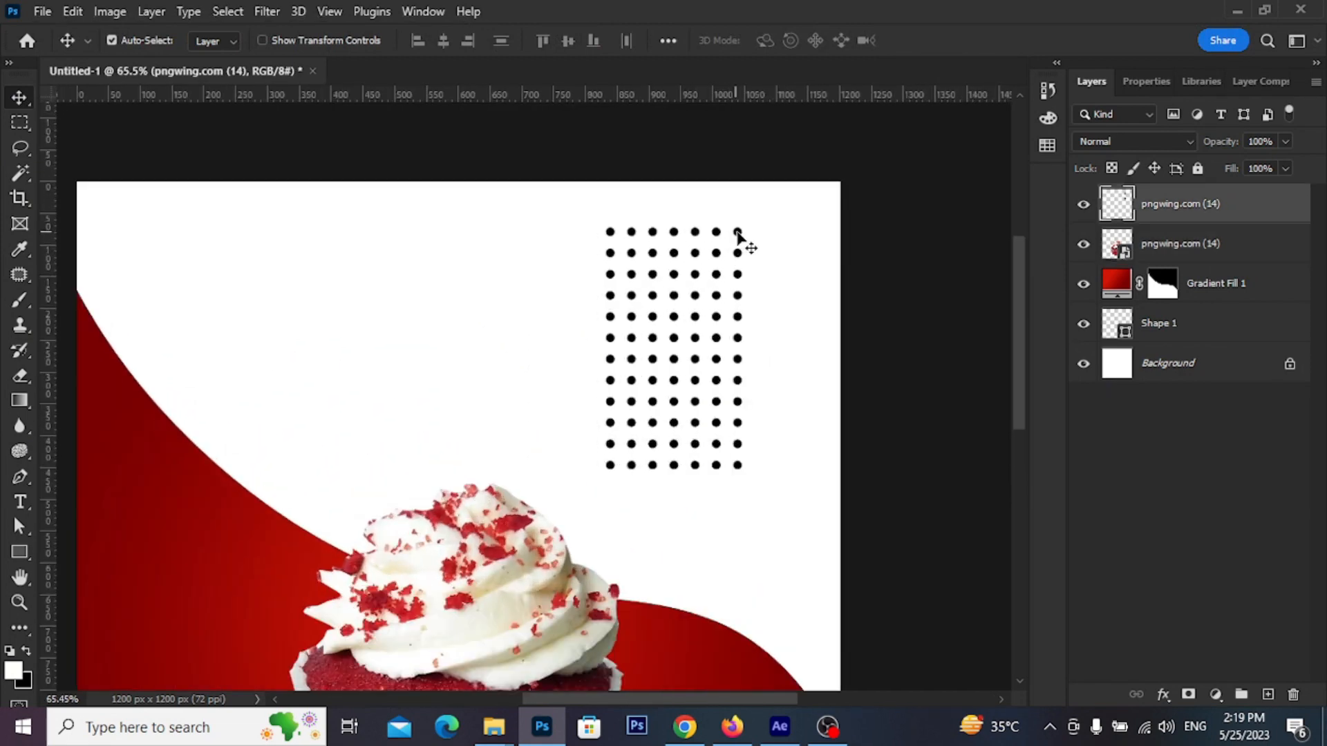
key(ctrl+t)
drag(742, 228, 709, 286)
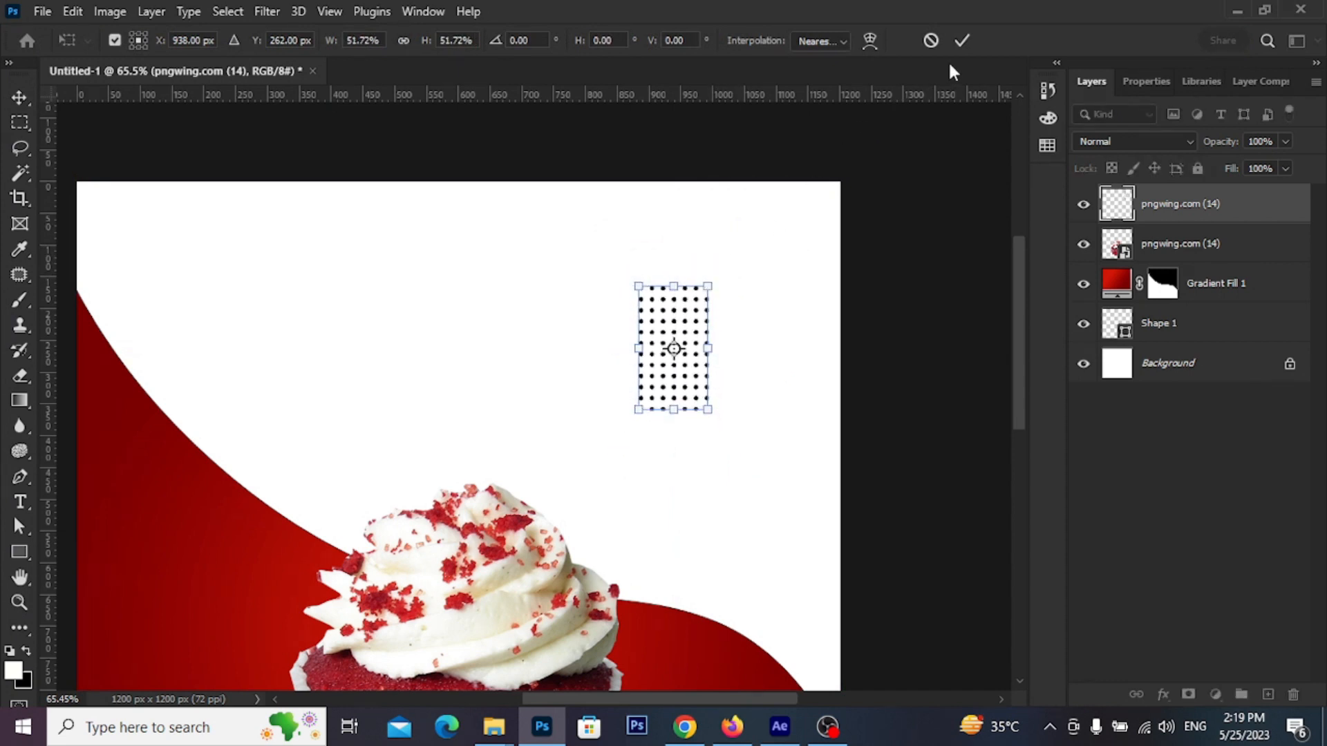
click(962, 42)
scroll(715, 406, up, 4)
drag(687, 358, 806, 276)
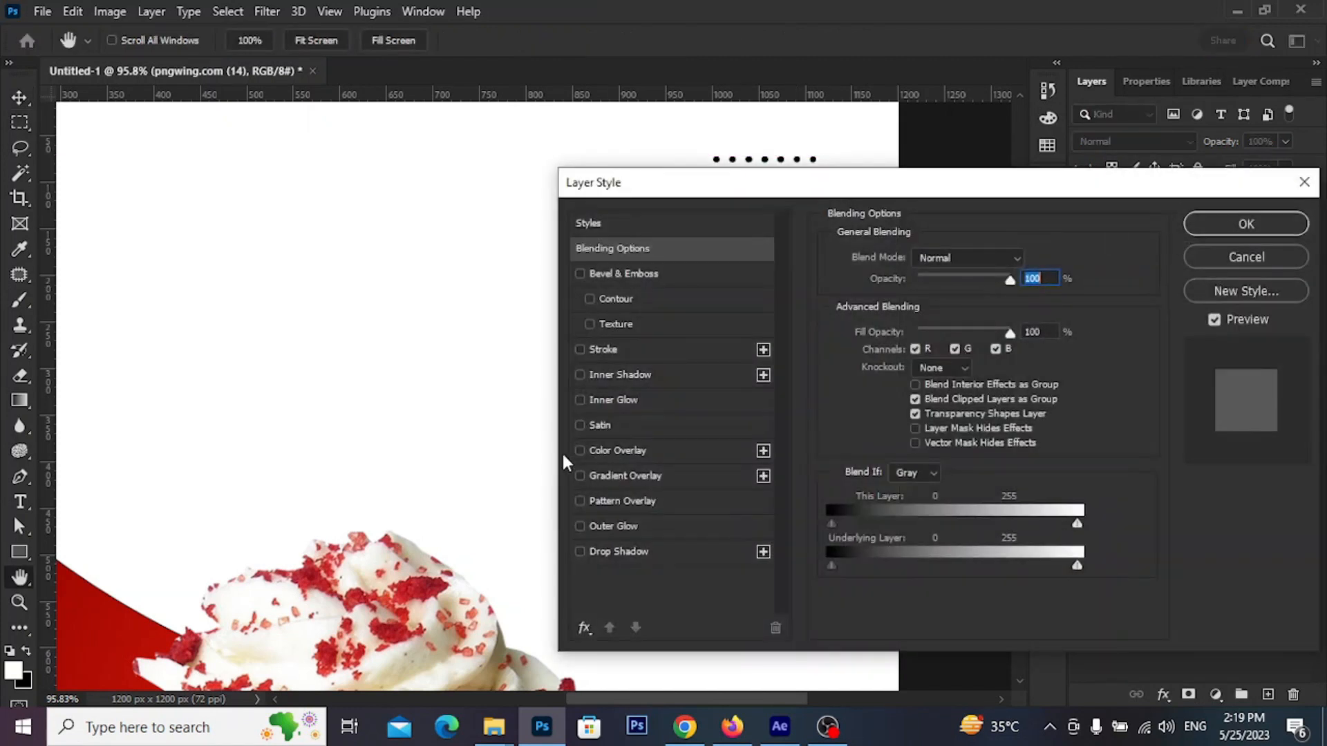
- Apply a Color Overlay in dark red #900000 to the dot grid
click(624, 446)
click(1029, 260)
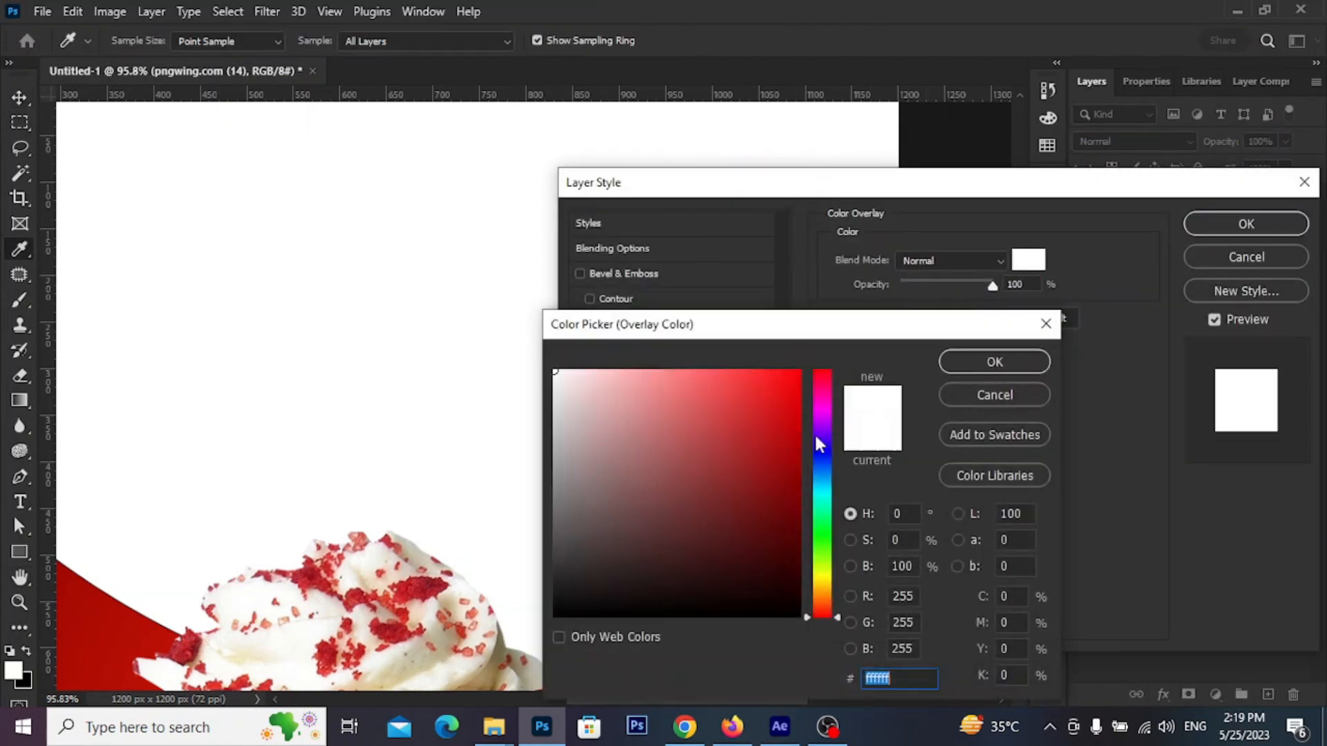
click(784, 529)
drag(783, 529, 803, 474)
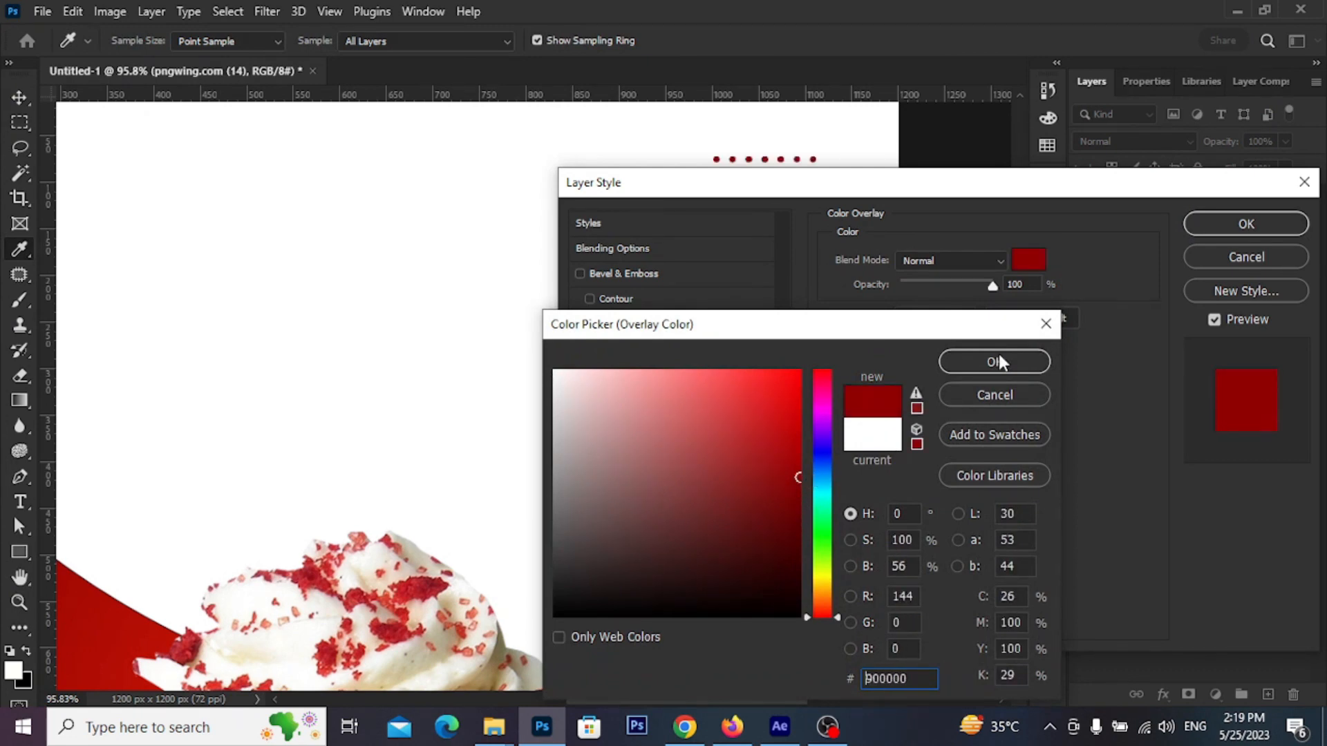
click(996, 360)
click(1244, 224)
- Duplicate the dot grid onto the red area right of the cupcake and set the copy's Color Overlay to white
scroll(693, 355, down, 4)
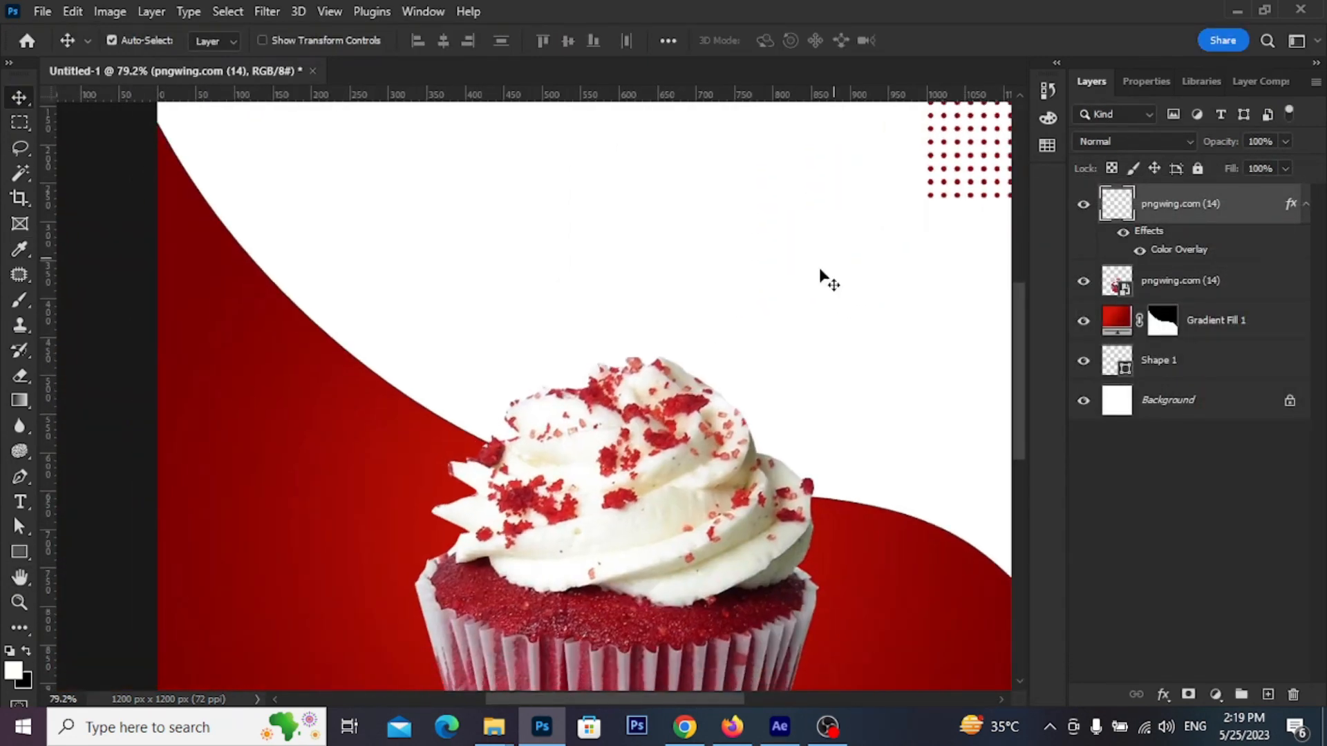
drag(802, 330, 578, 329)
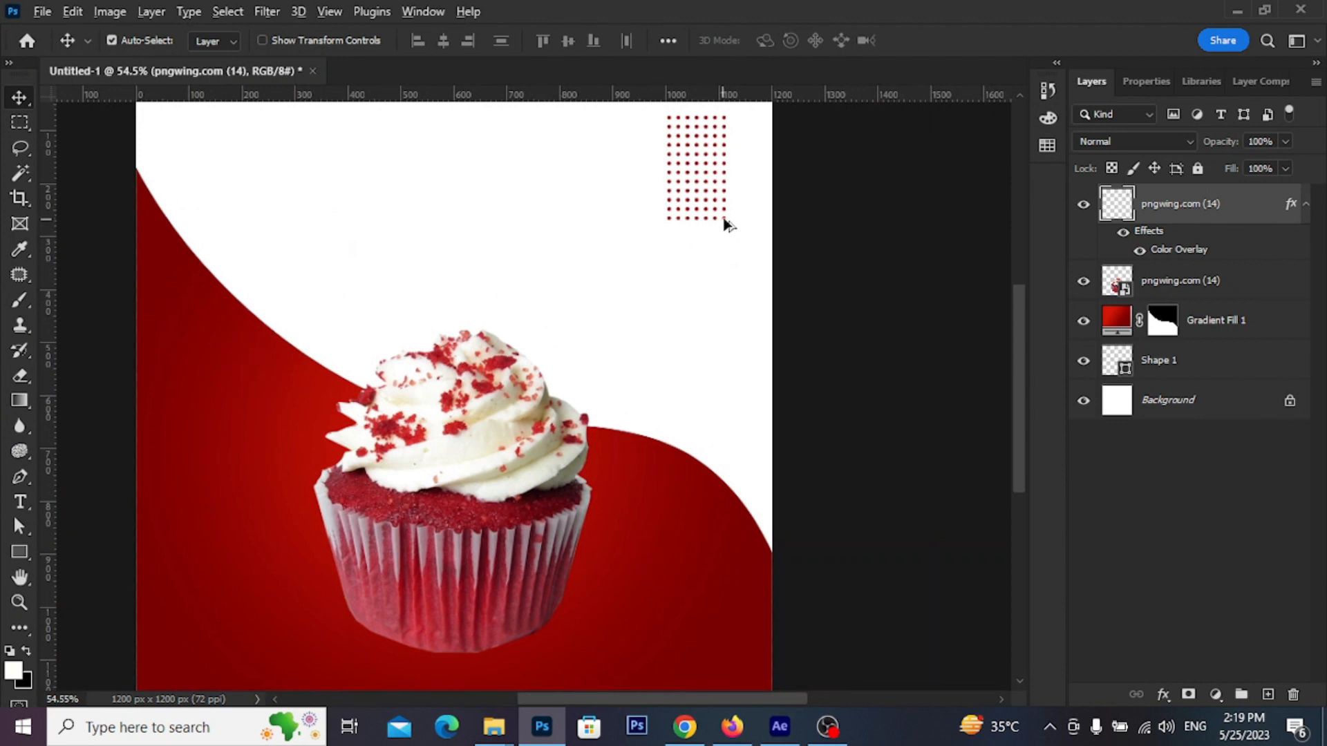
drag(725, 225, 738, 576)
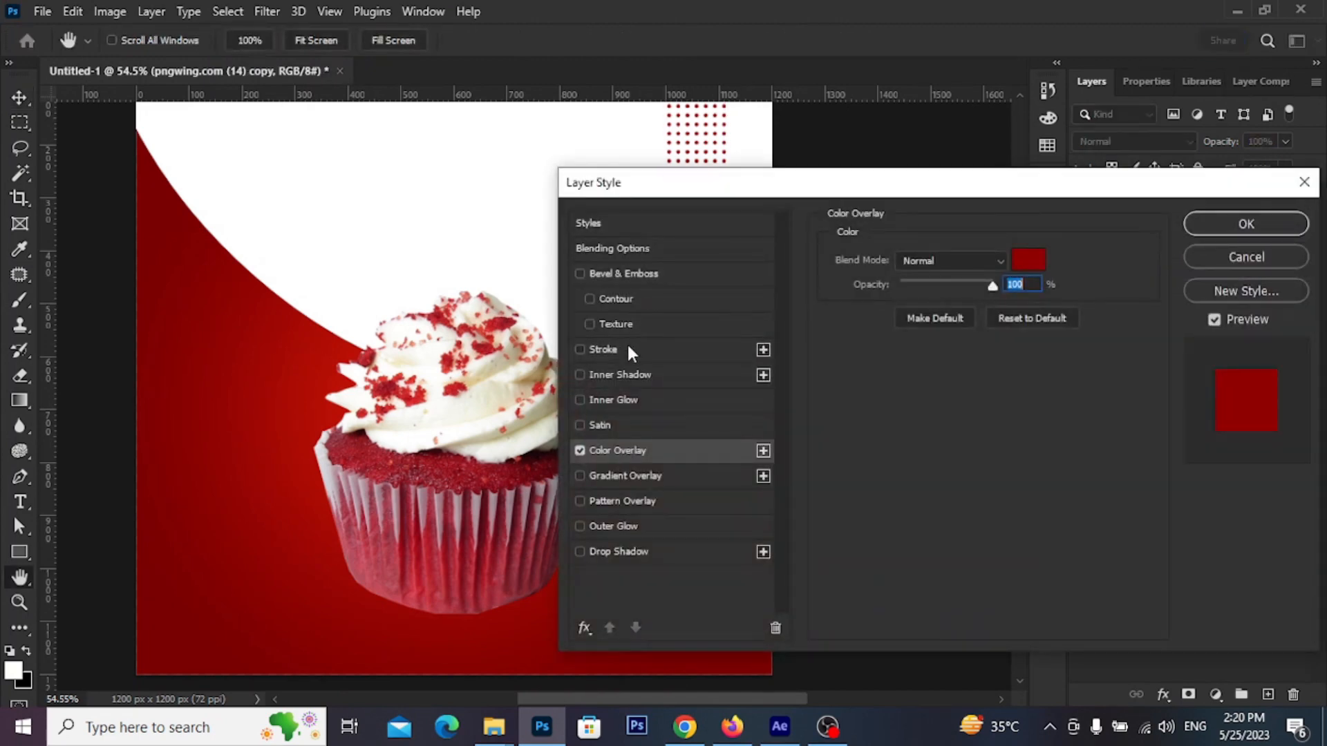
click(1033, 266)
drag(613, 392, 553, 354)
click(990, 359)
click(1248, 221)
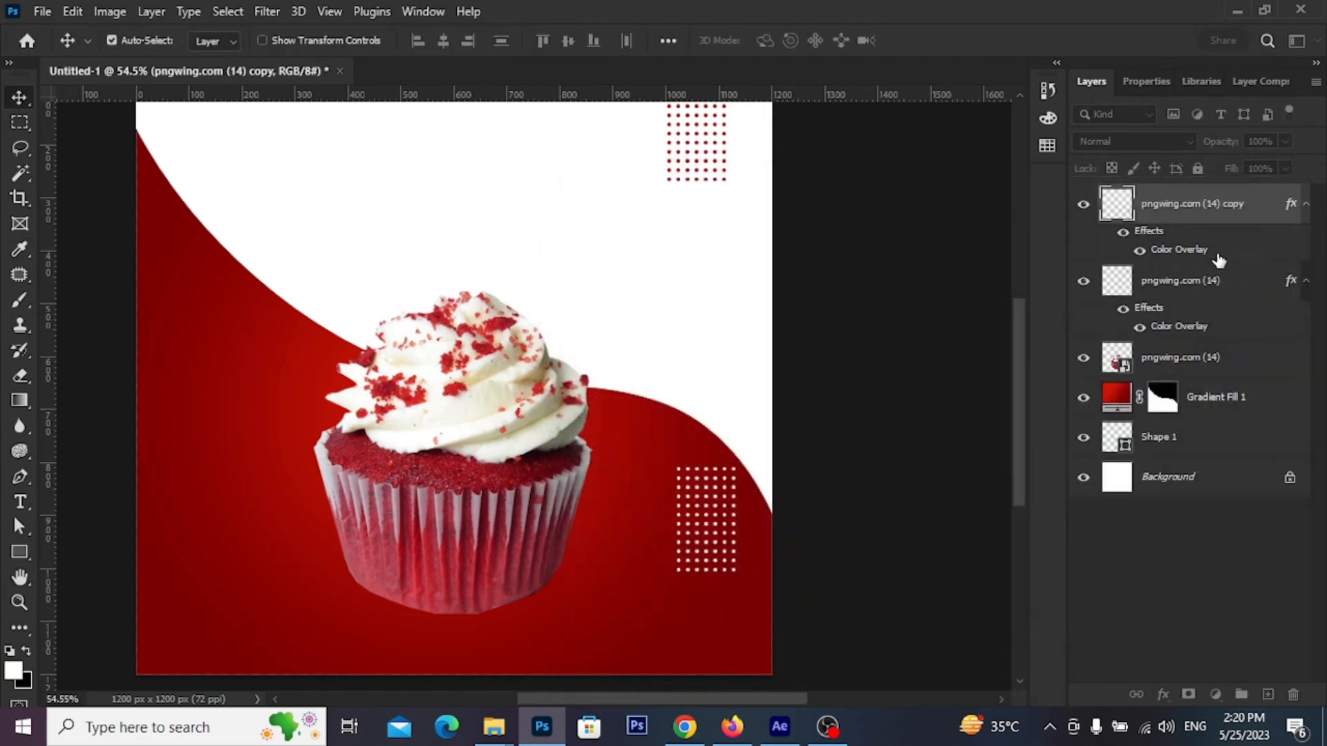
- Duplicate the white dot grid onto the red area left of the cupcake
drag(797, 362, 866, 361)
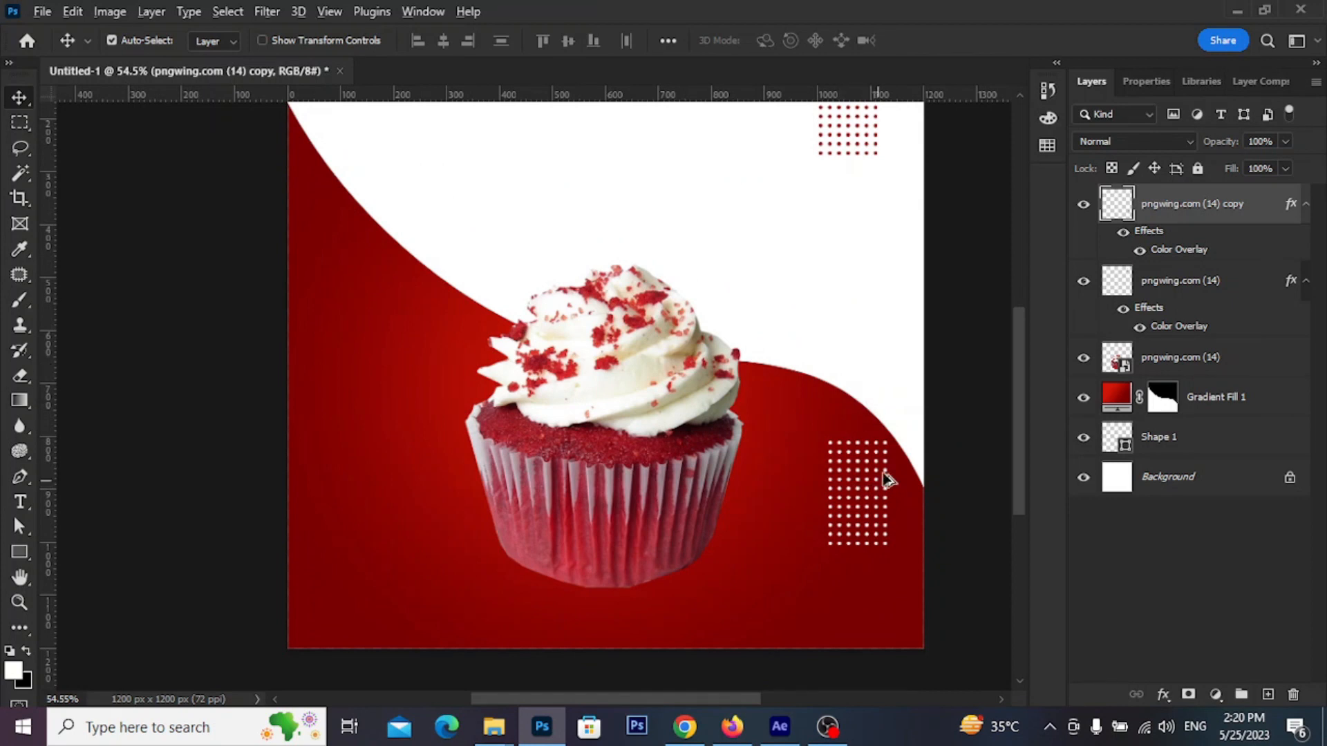
drag(889, 451, 363, 301)
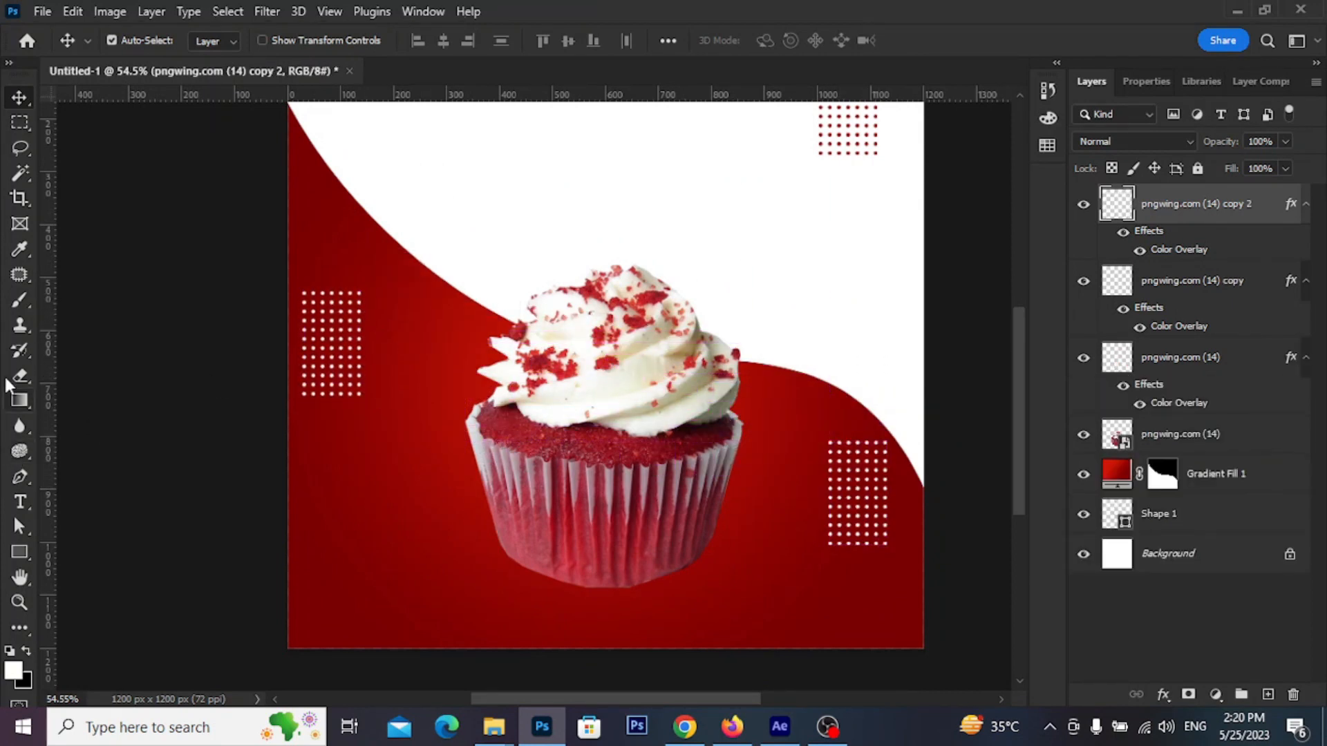
- Set the Ellipse tool's stroke to a linear gradient from #8f0000 to #600000
drag(15, 555, 118, 566)
click(287, 41)
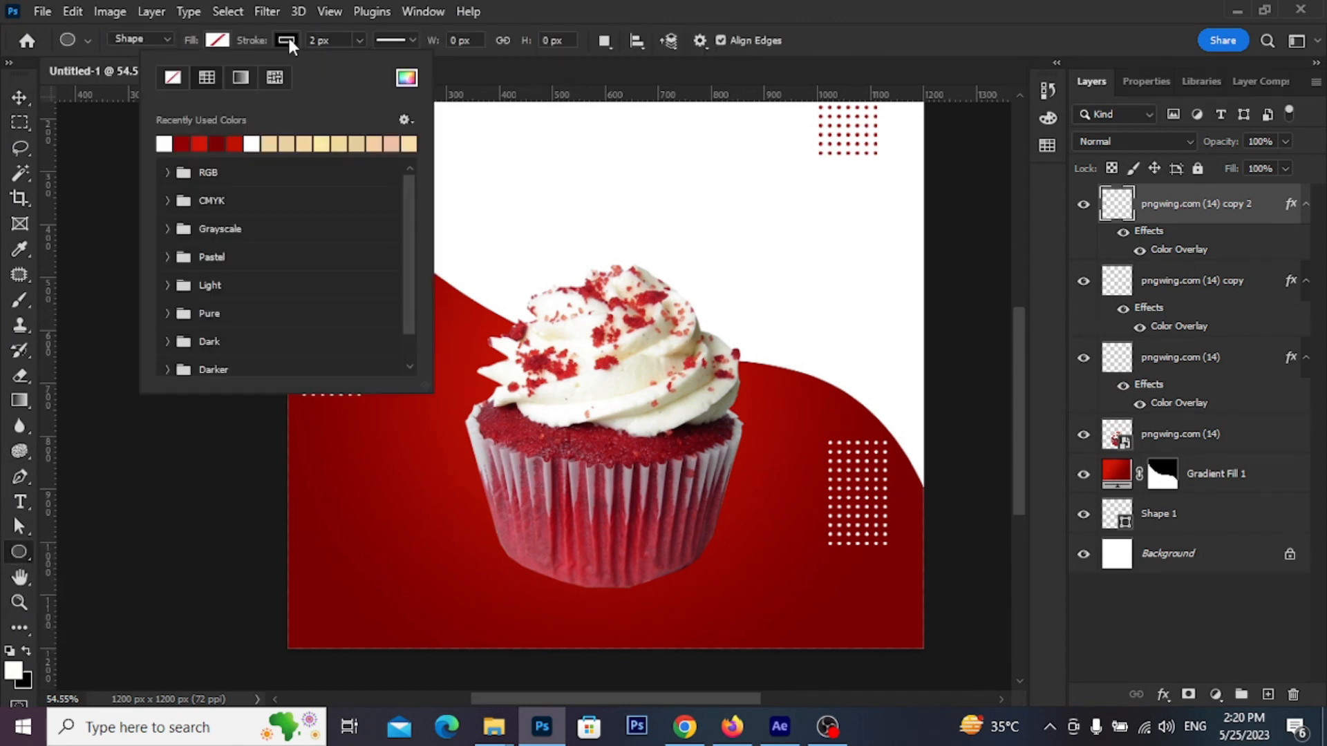
click(238, 75)
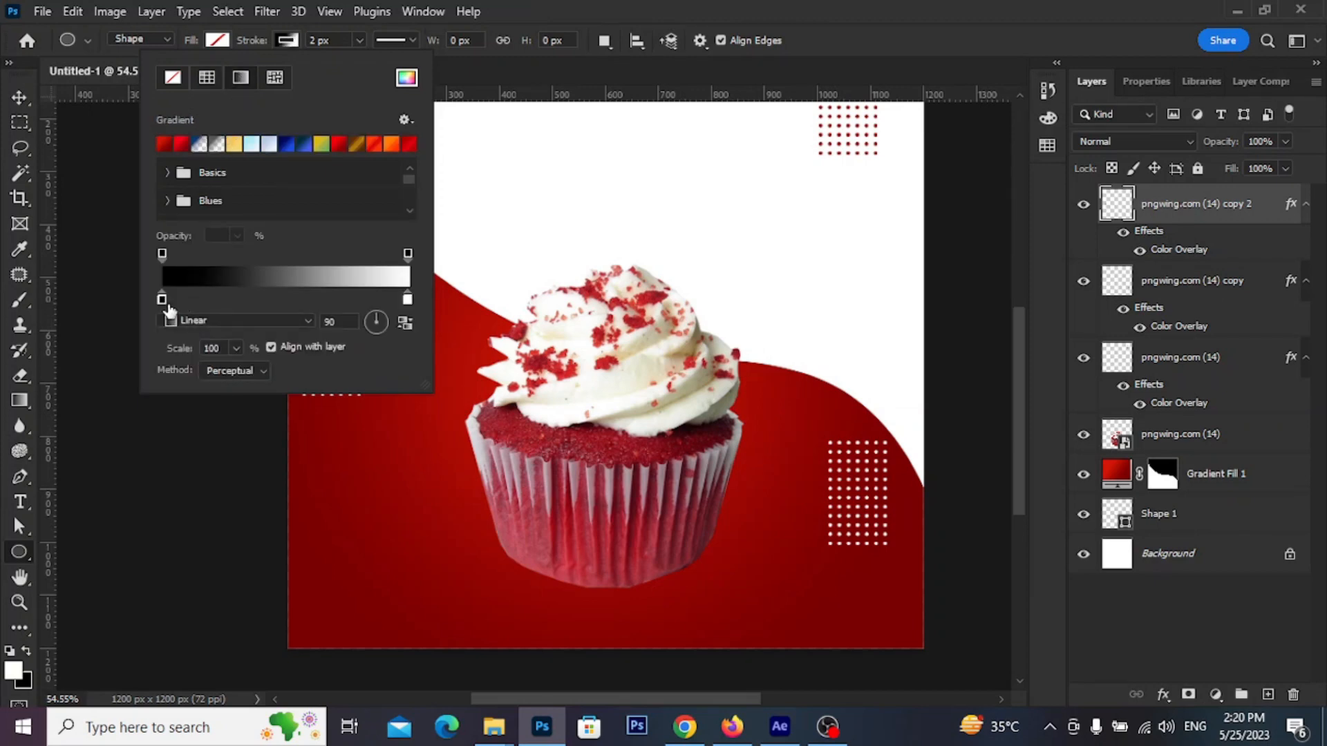
double_click(163, 299)
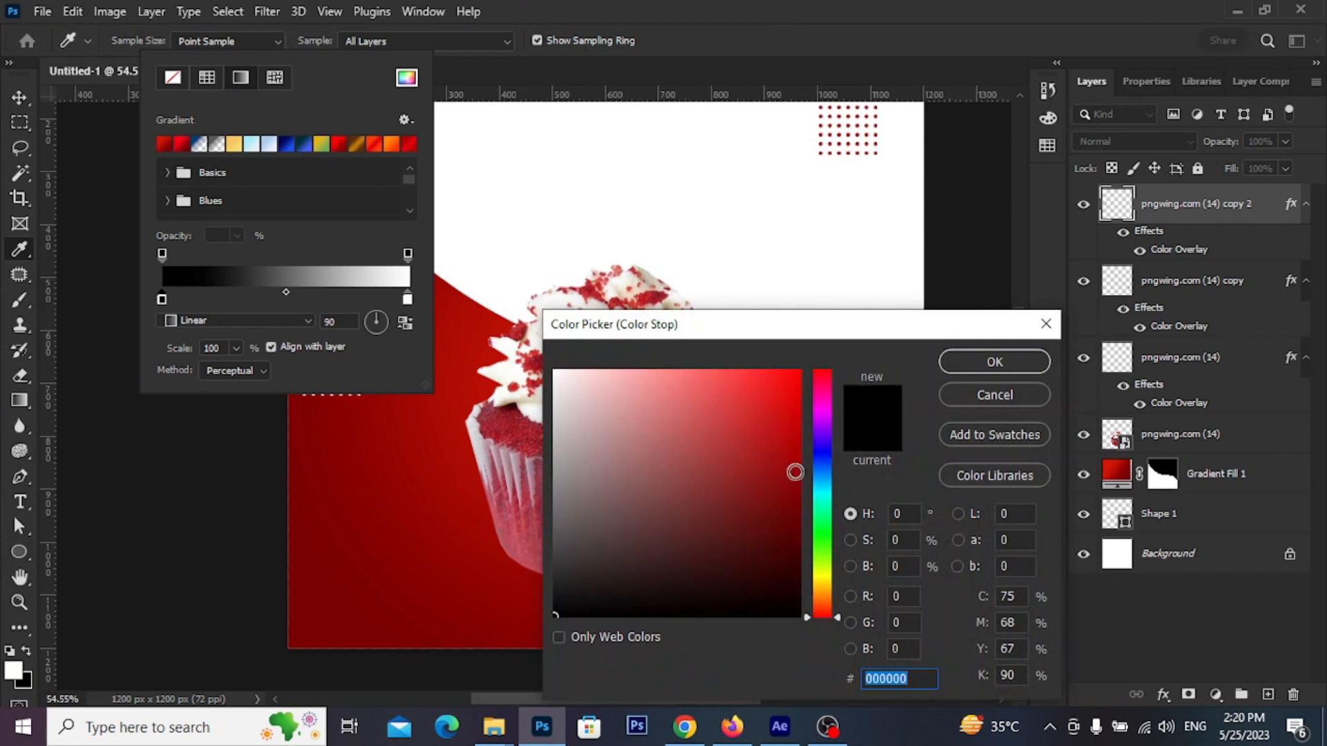
mouse_move(795, 472)
mouse_down()
mouse_move(796, 434)
mouse_move(798, 478)
mouse_up()
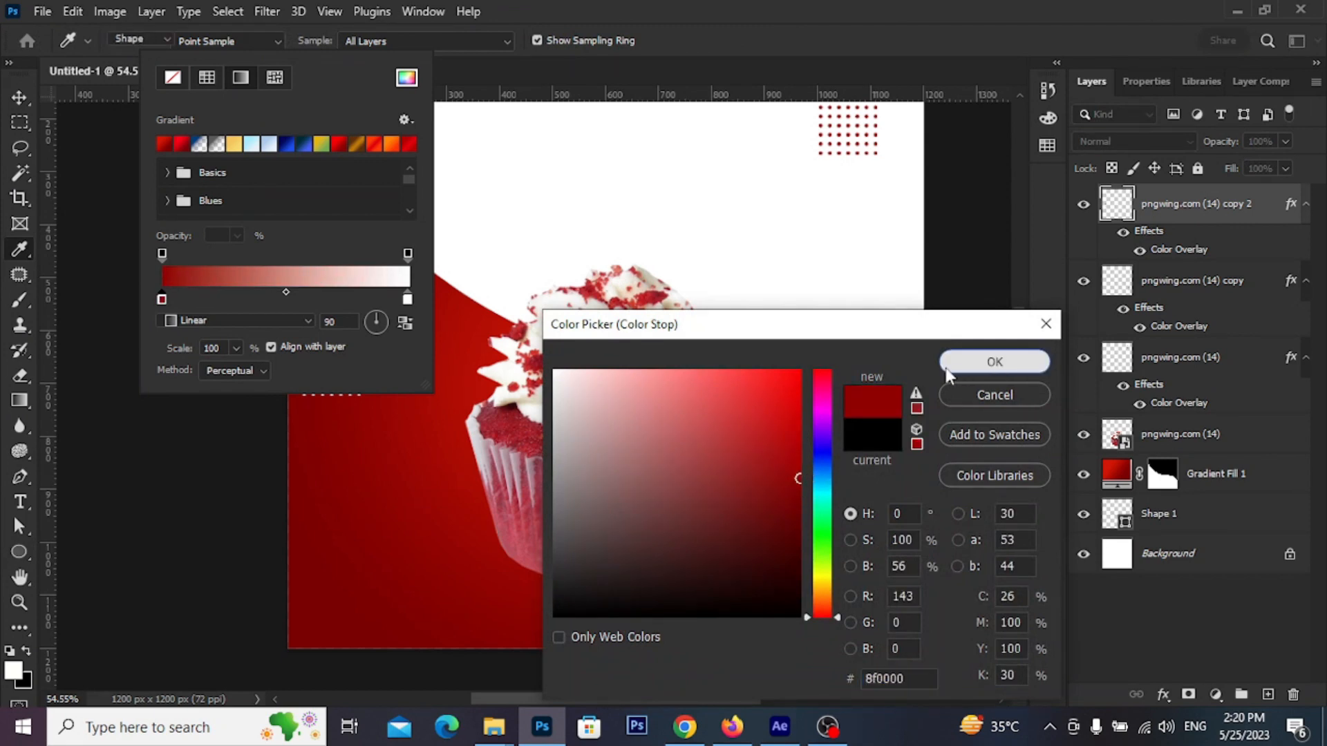
click(948, 366)
double_click(408, 300)
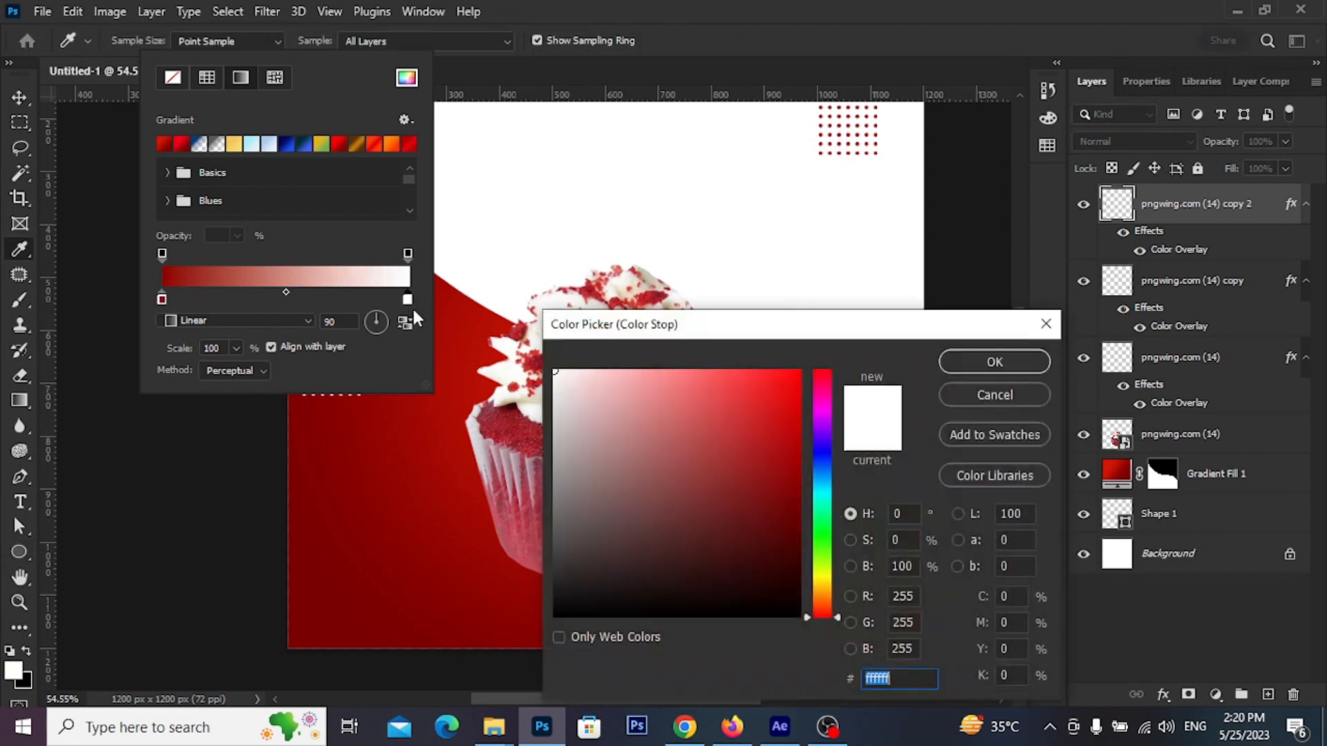
mouse_move(724, 401)
mouse_down()
mouse_move(800, 483)
mouse_move(810, 525)
mouse_up()
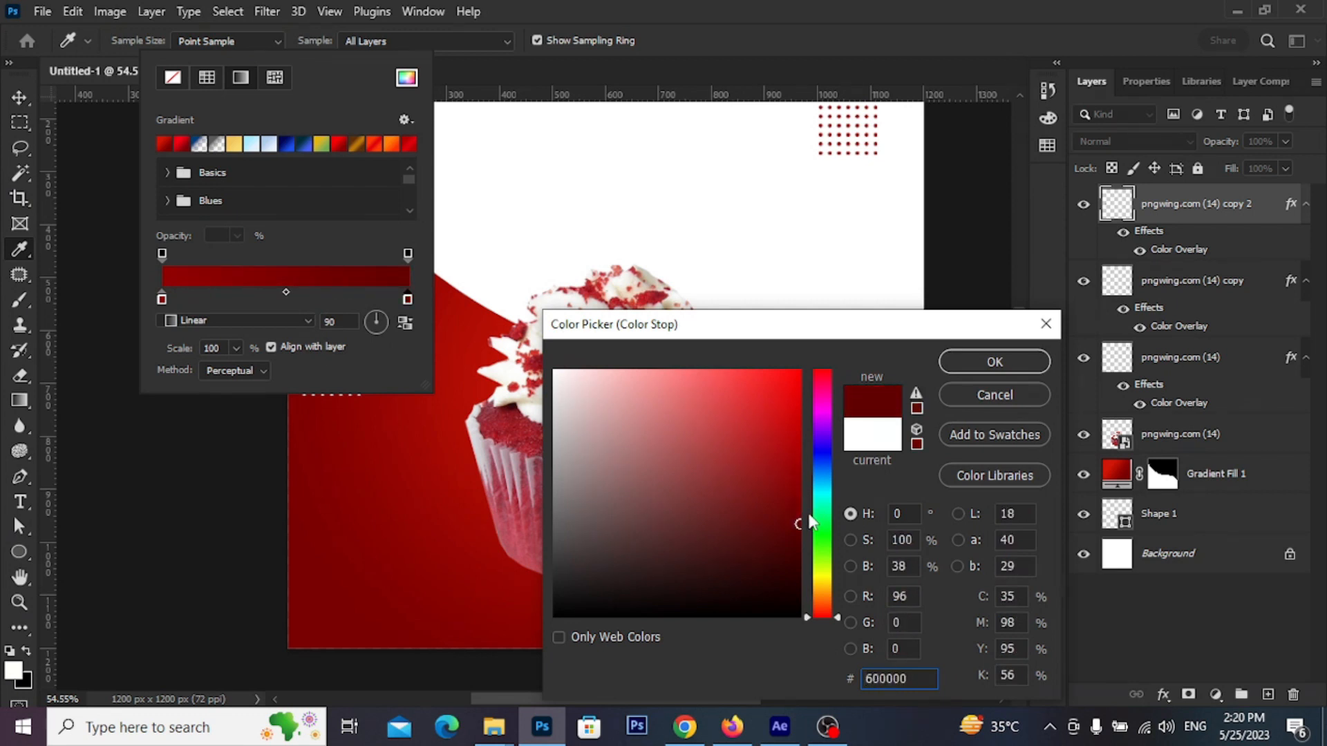
click(965, 368)
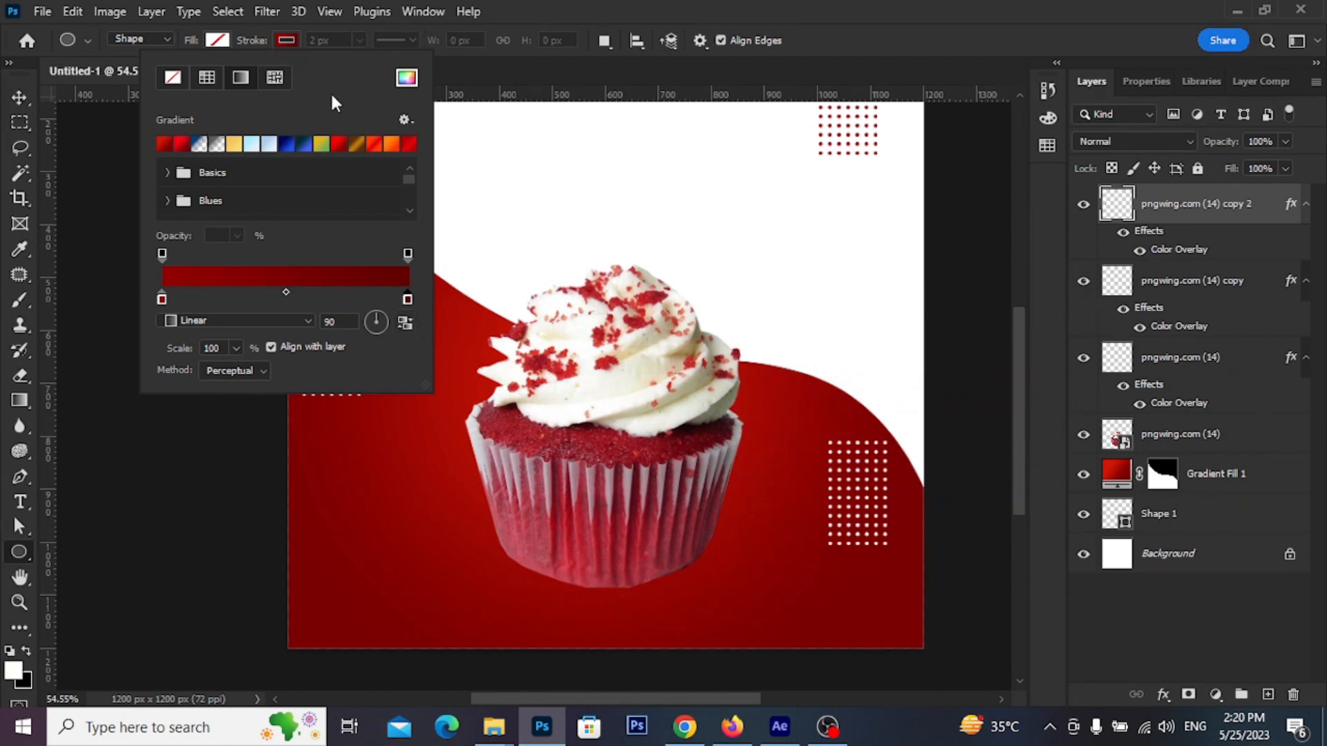
click(315, 41)
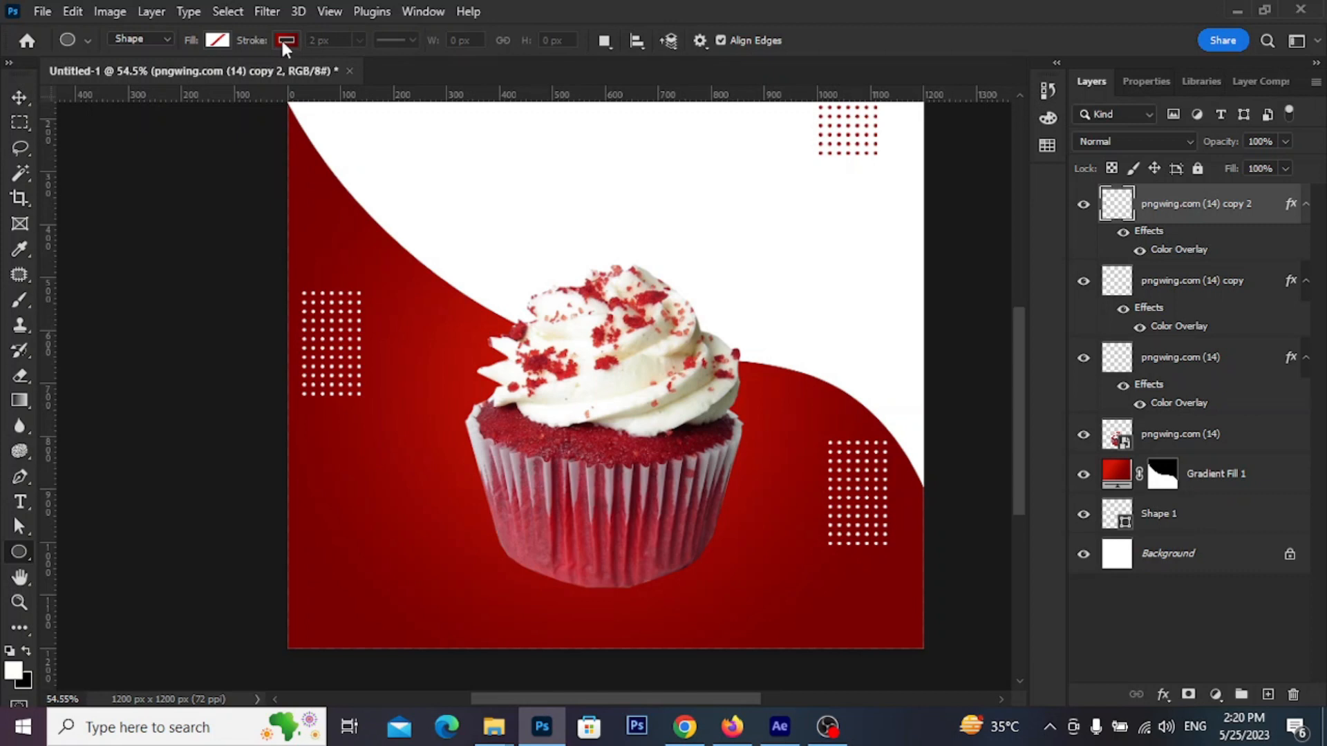
click(10, 100)
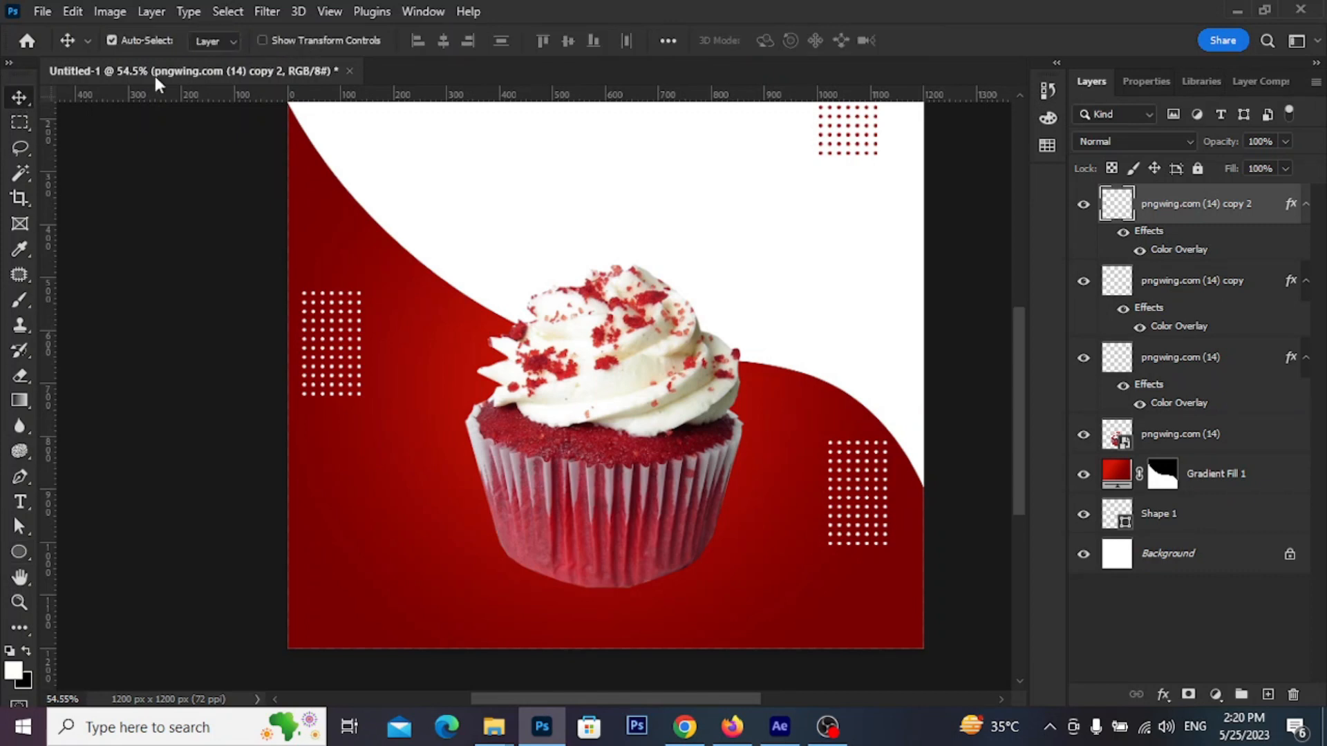
- Set the Ellipse tool's stroke to solid white
click(19, 553)
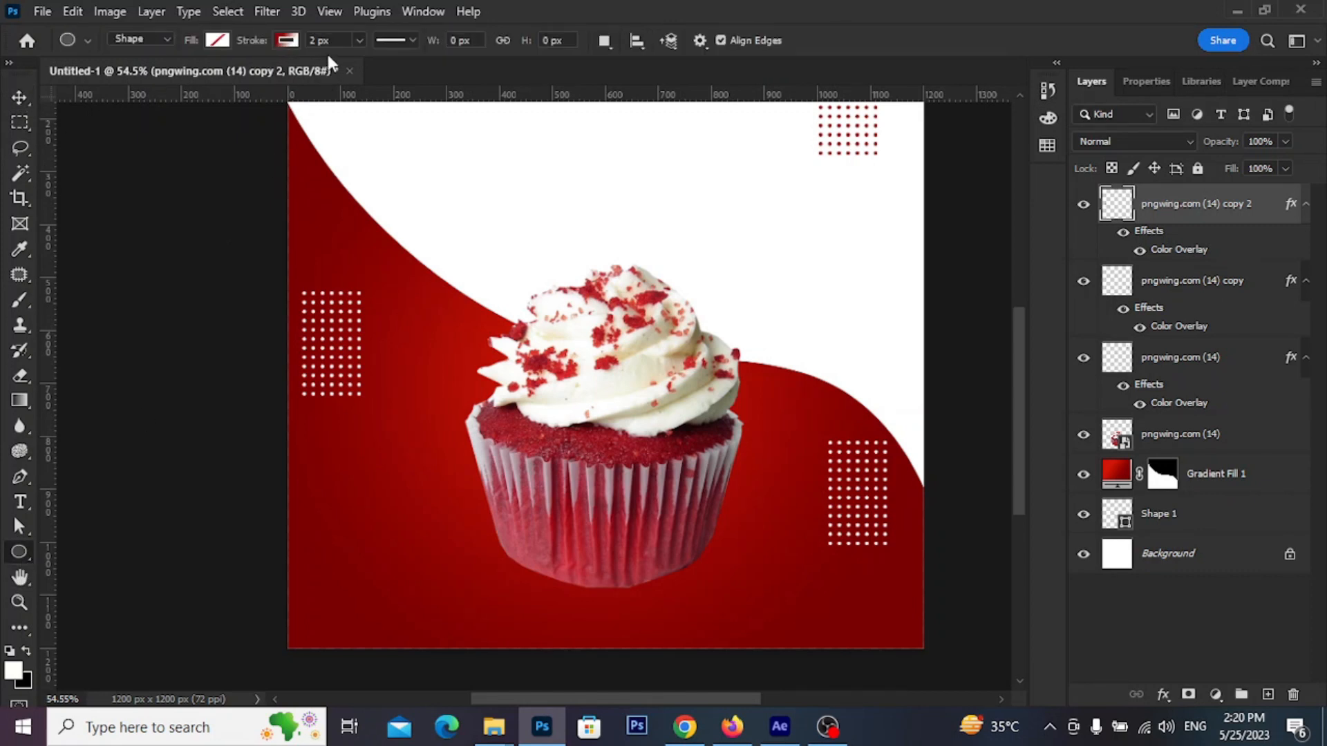
click(288, 40)
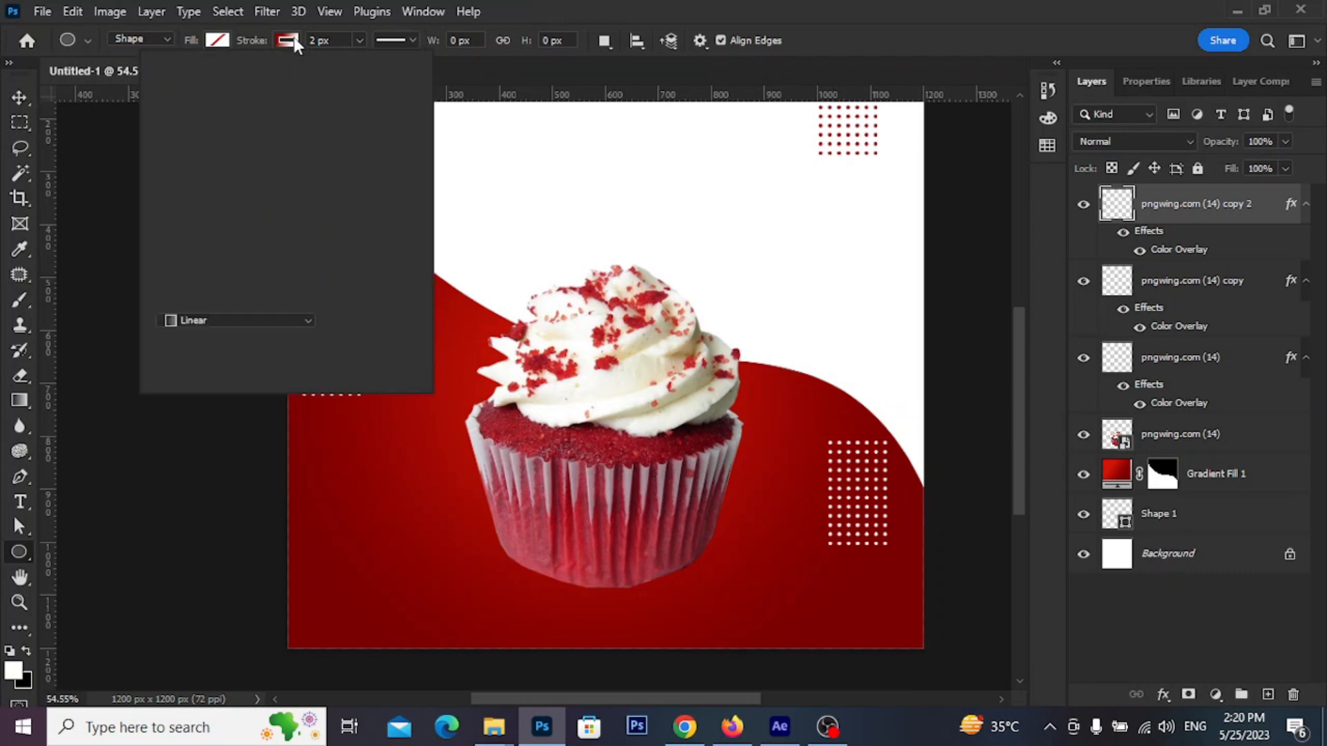
click(173, 79)
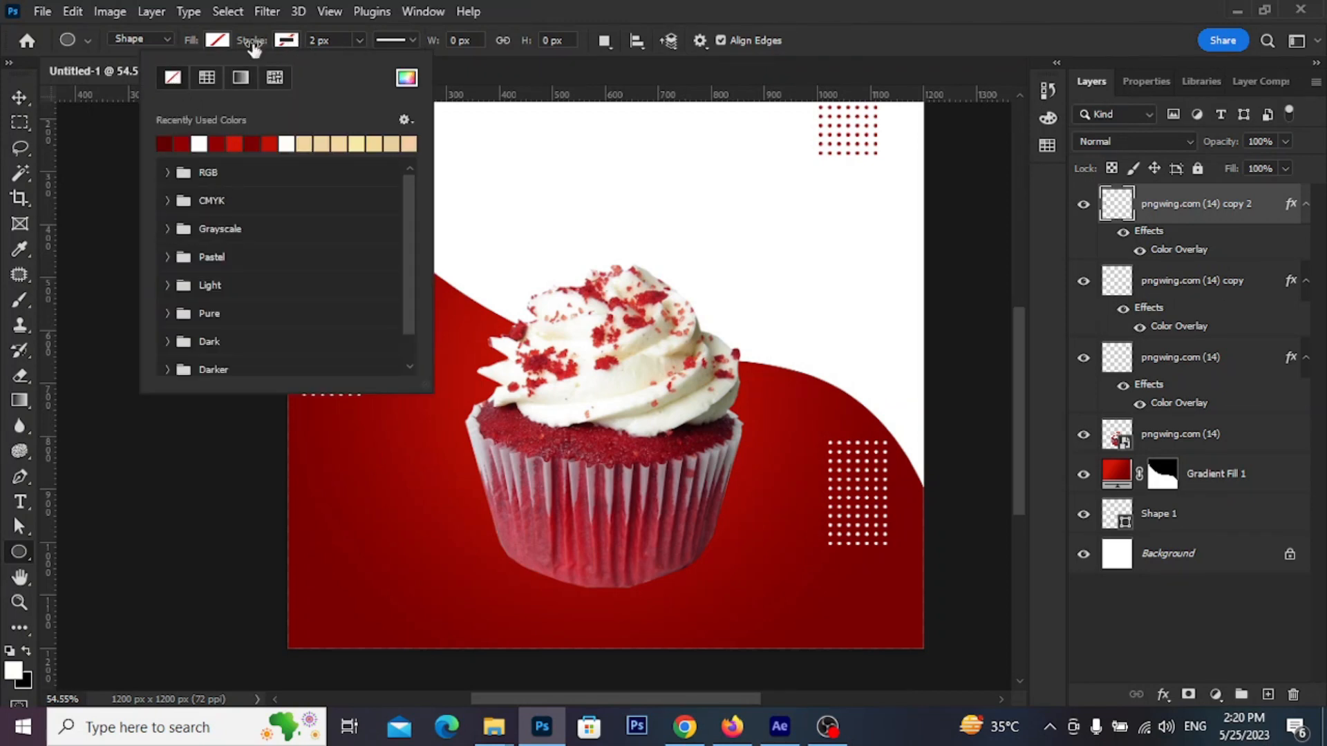
click(285, 41)
click(287, 41)
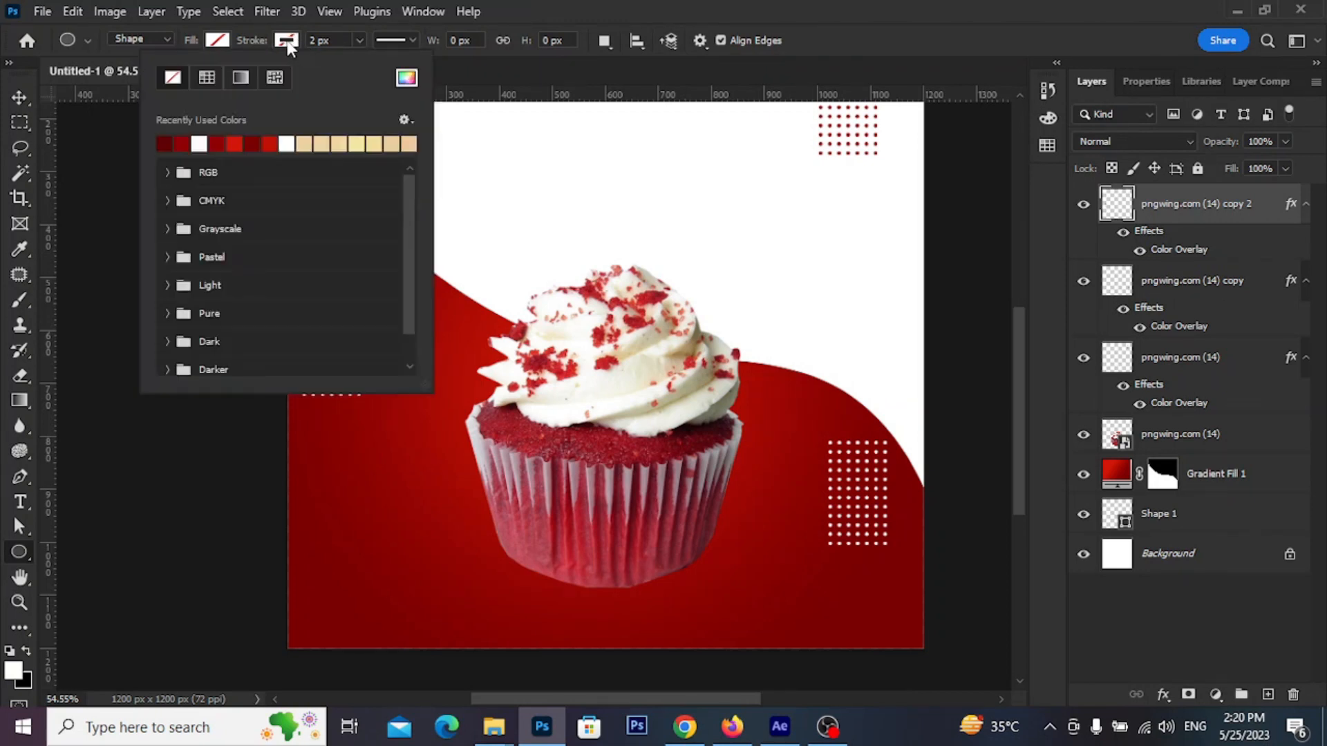
click(199, 143)
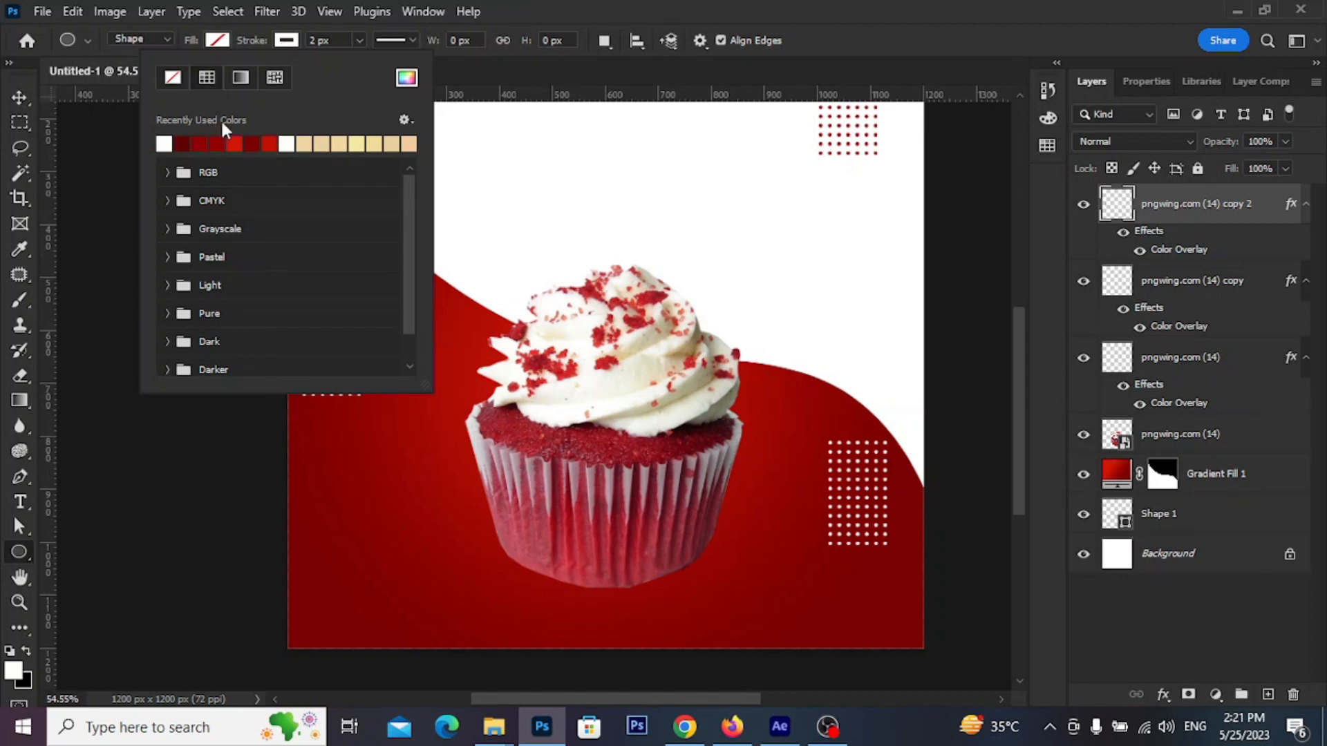
- Draw an unfilled circle about 715 px in diameter with a 125 px stroke around the cupcake
click(315, 39)
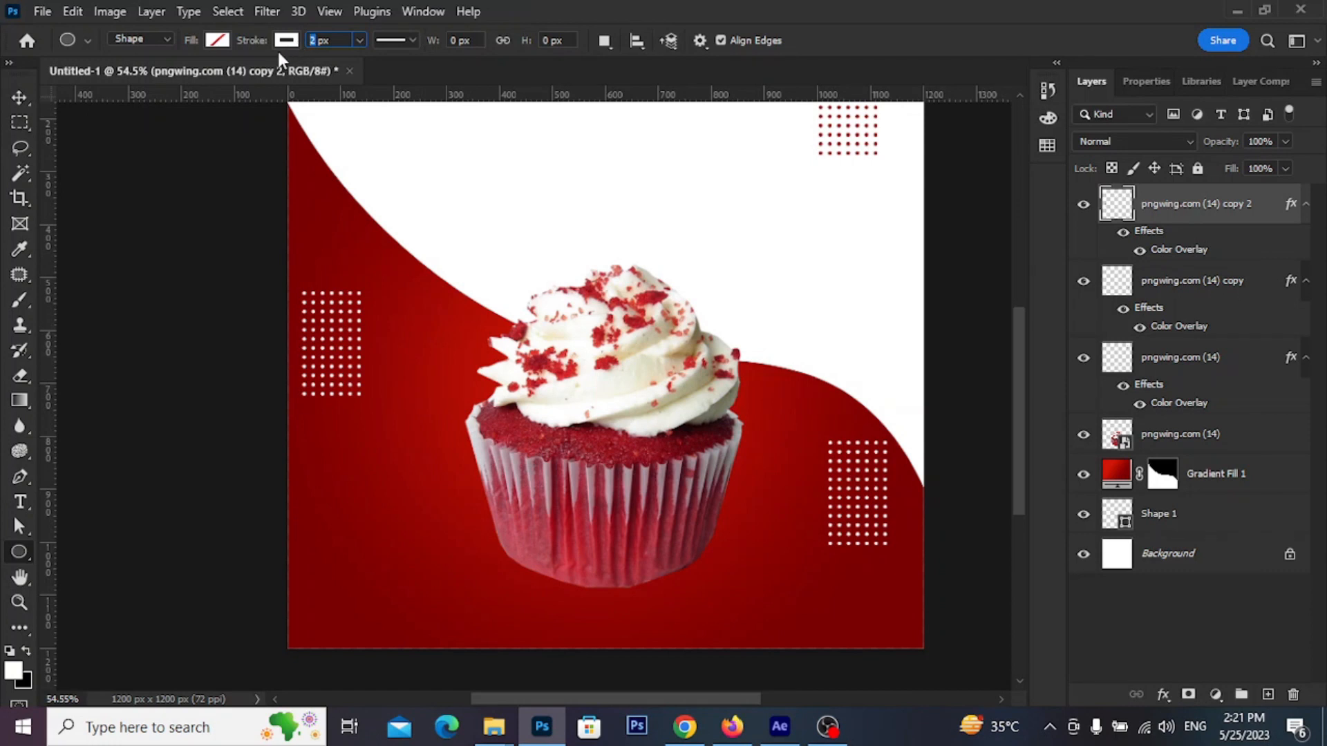
text(125)
mouse_move(418, 252)
mouse_down()
mouse_move(691, 555)
mouse_move(795, 631)
mouse_up()
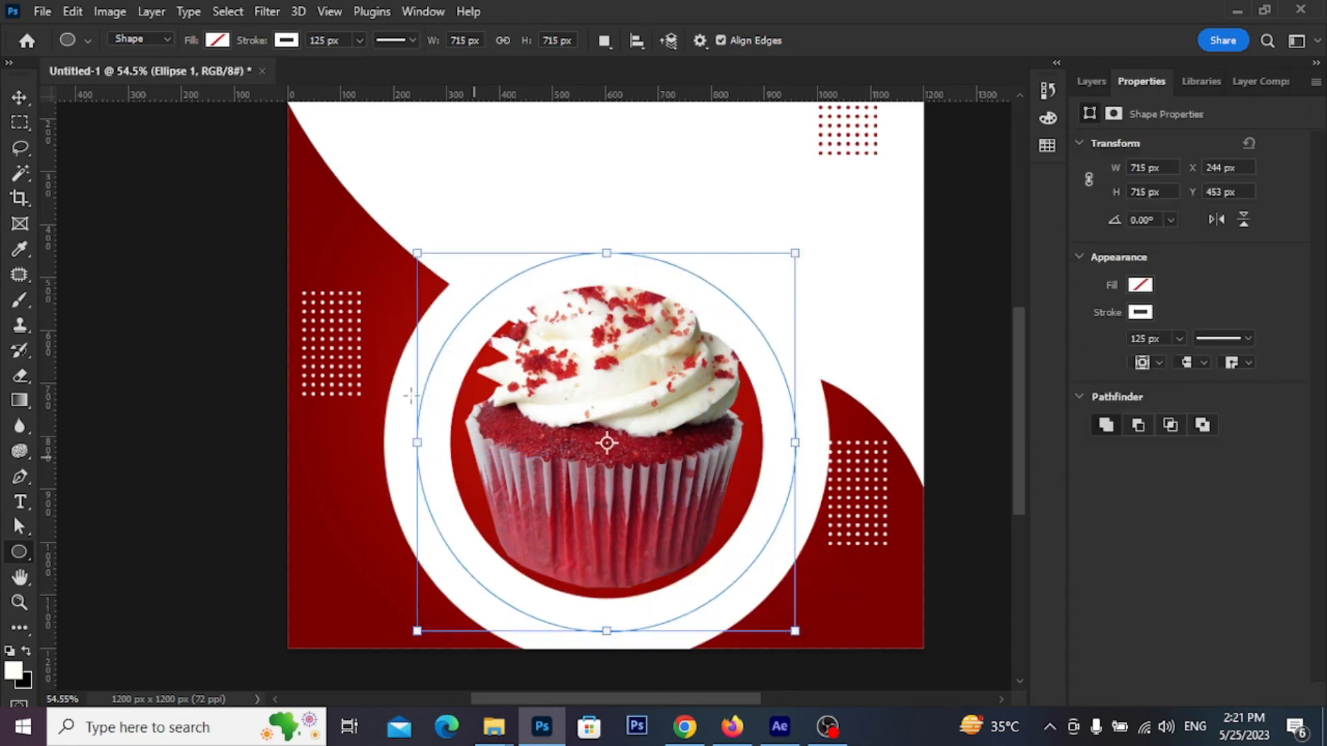
click(19, 97)
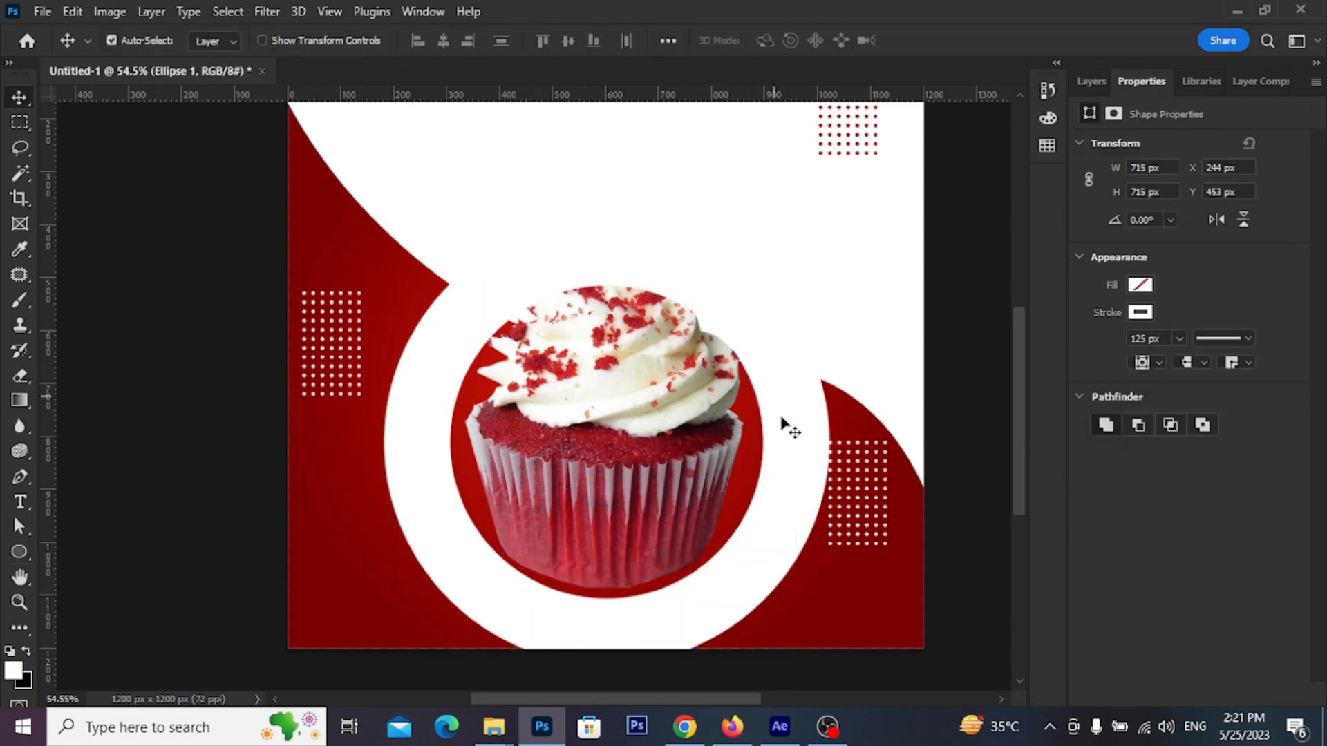
- Place the ring's layer beneath the cupcake, clipped to the gradient fill, and move the ring up and left behind the cupcake
drag(786, 423, 770, 409)
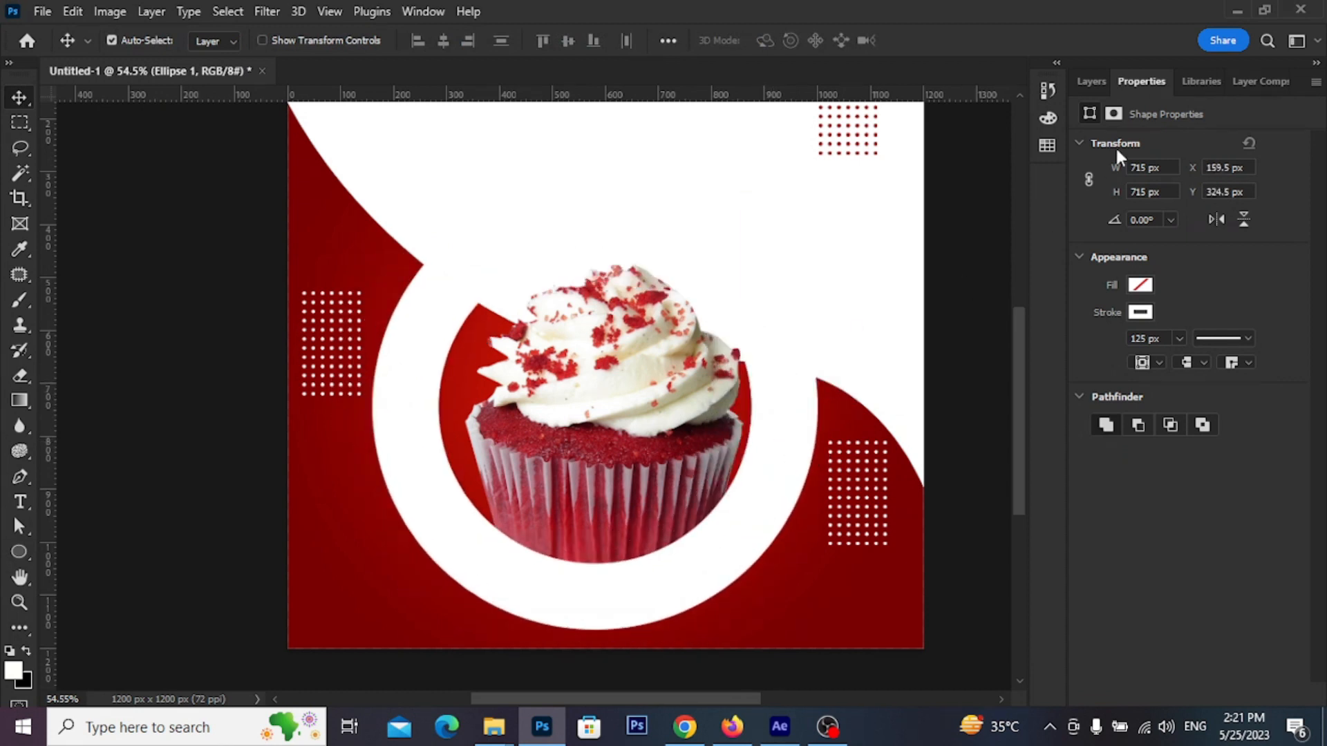
click(1088, 83)
drag(1161, 215, 1193, 490)
drag(770, 483, 725, 468)
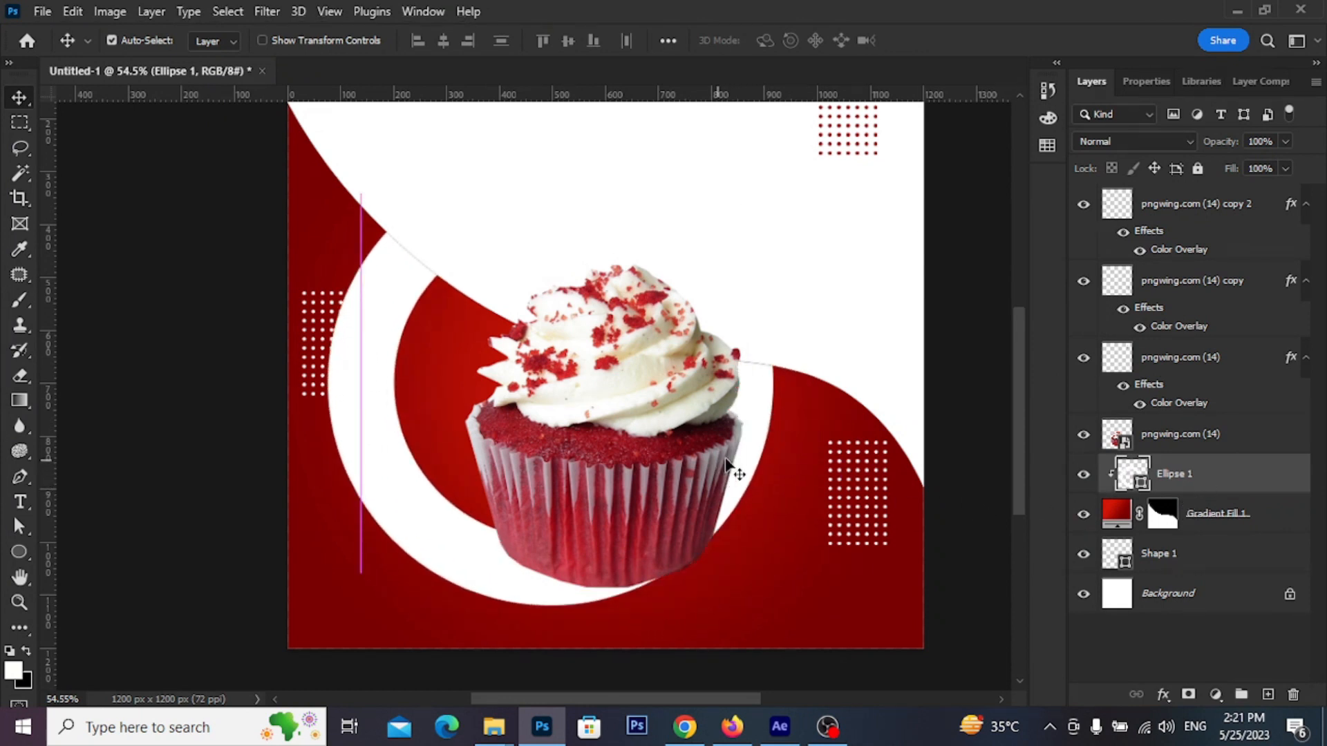
- Convert the ring's Ellipse 1 layer to a smart object
right_click(1251, 481)
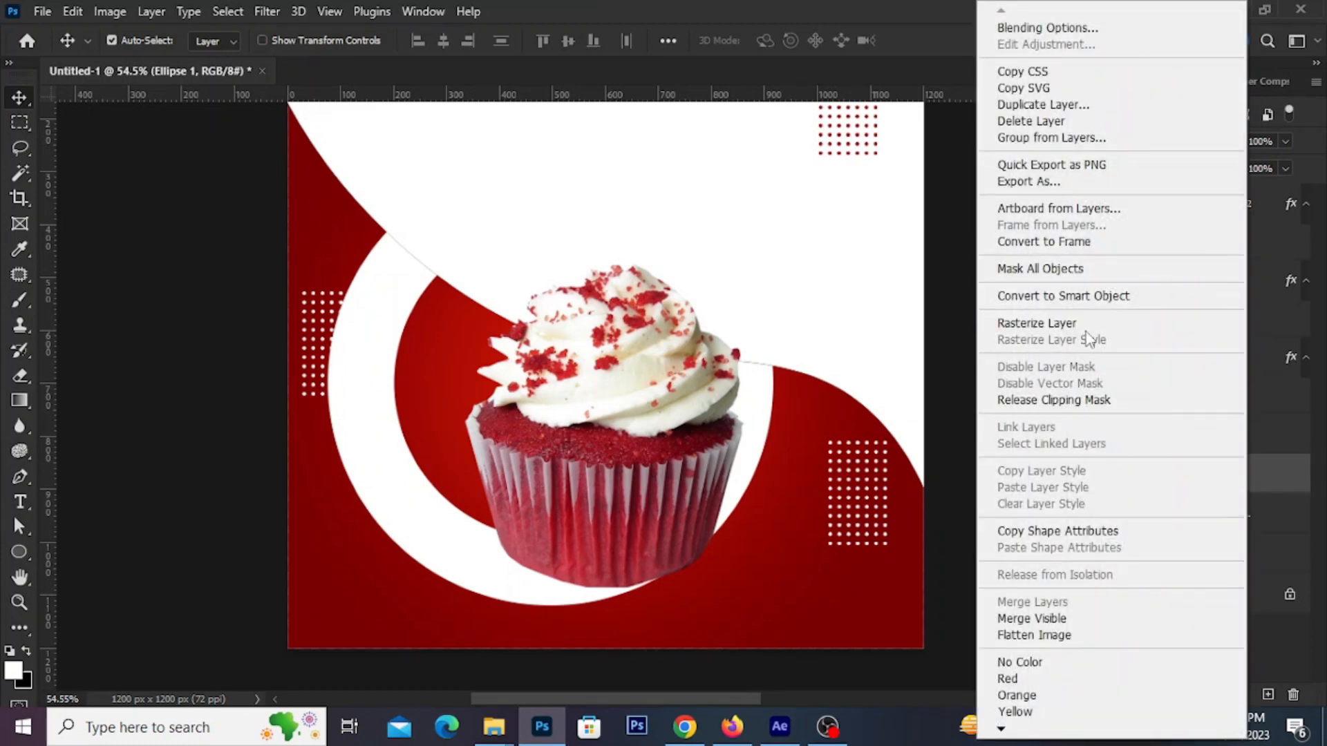
click(1054, 296)
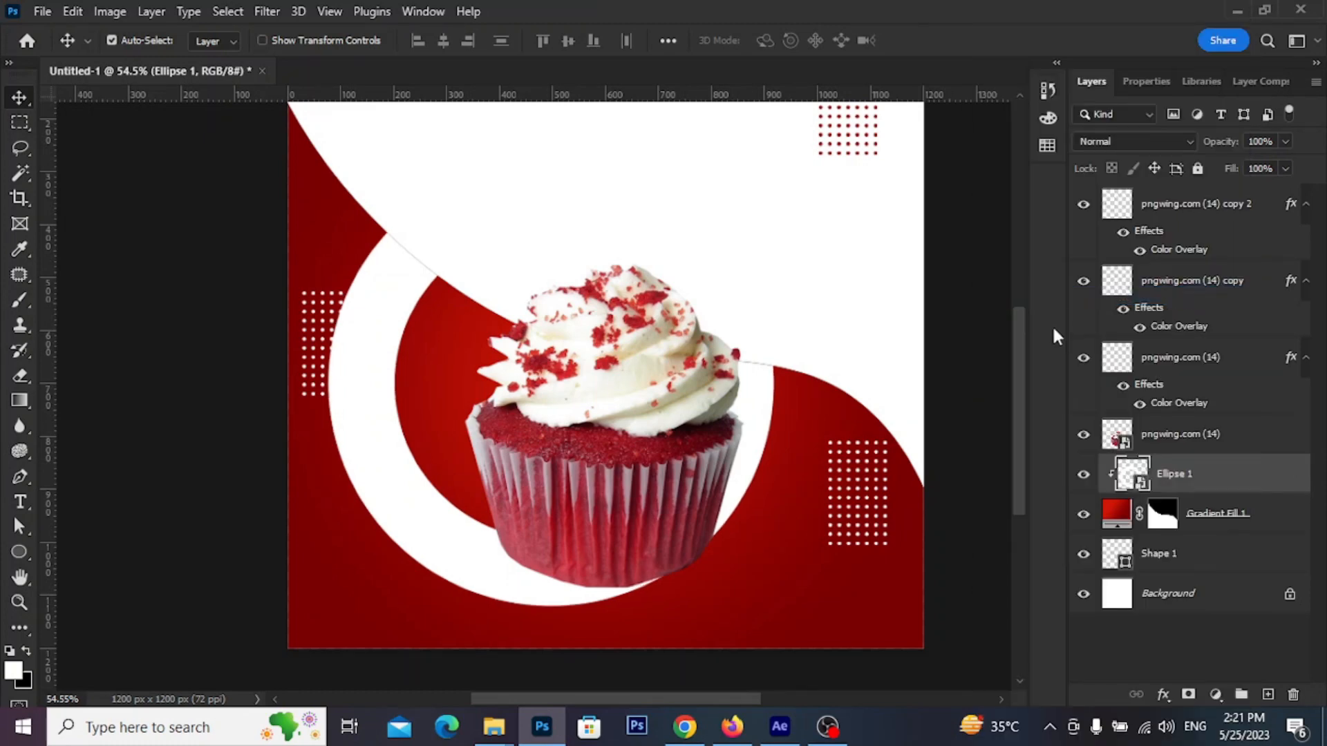
right_click(1229, 474)
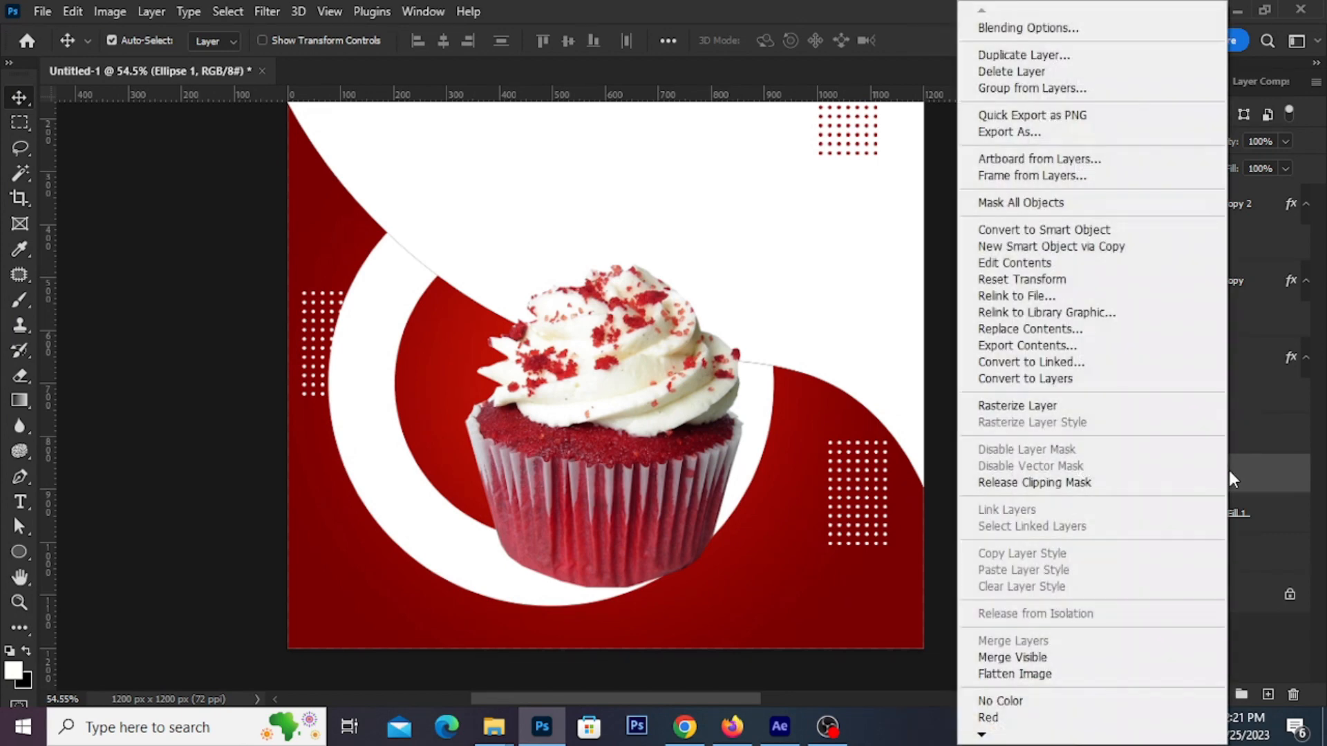
click(1280, 482)
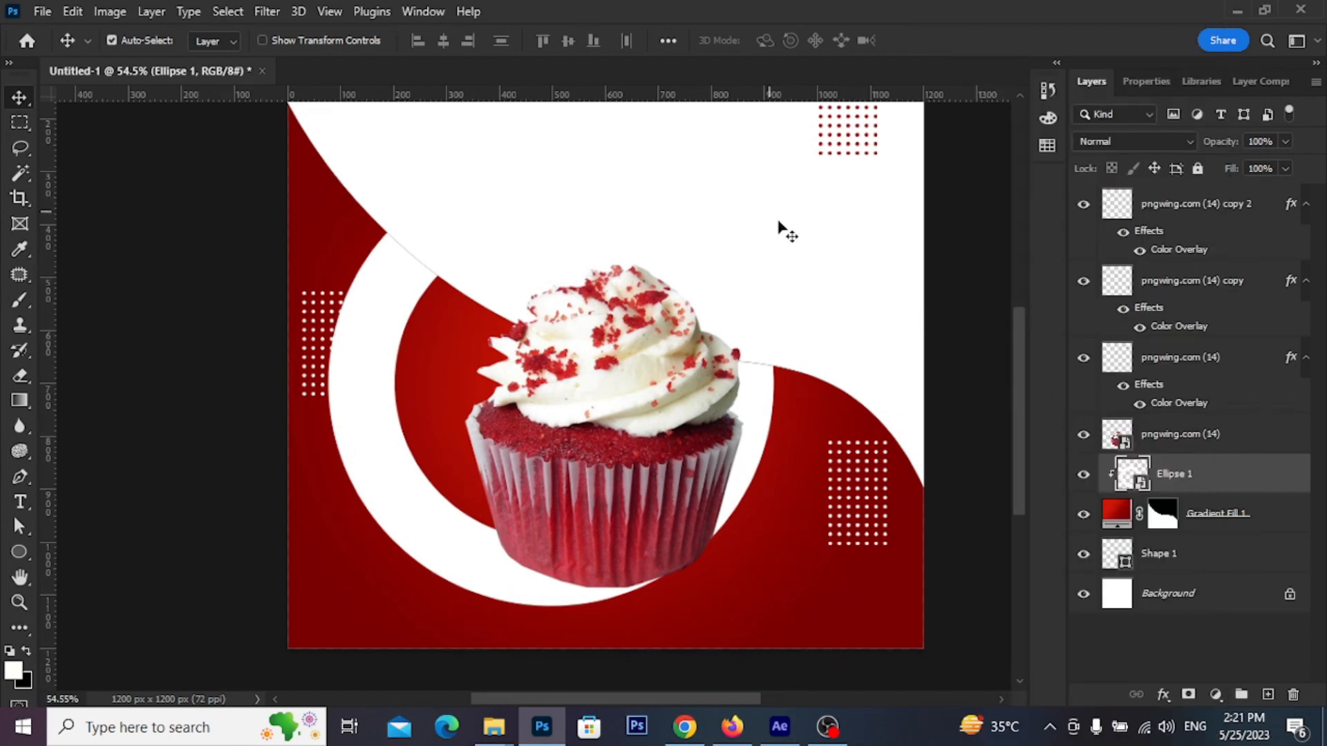
- Add a linear red Gradient Overlay at 24° to the ring and move the ring slightly up and right
double_click(1234, 475)
click(581, 477)
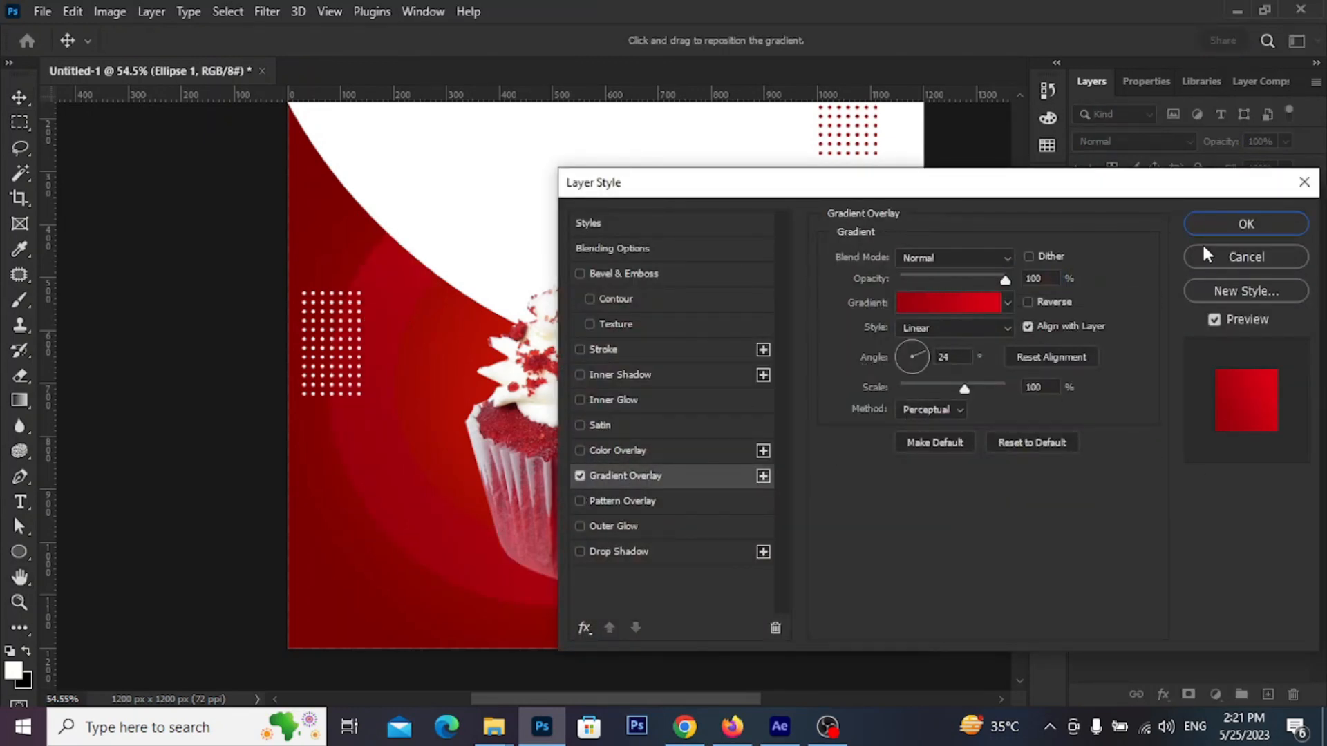
click(1271, 232)
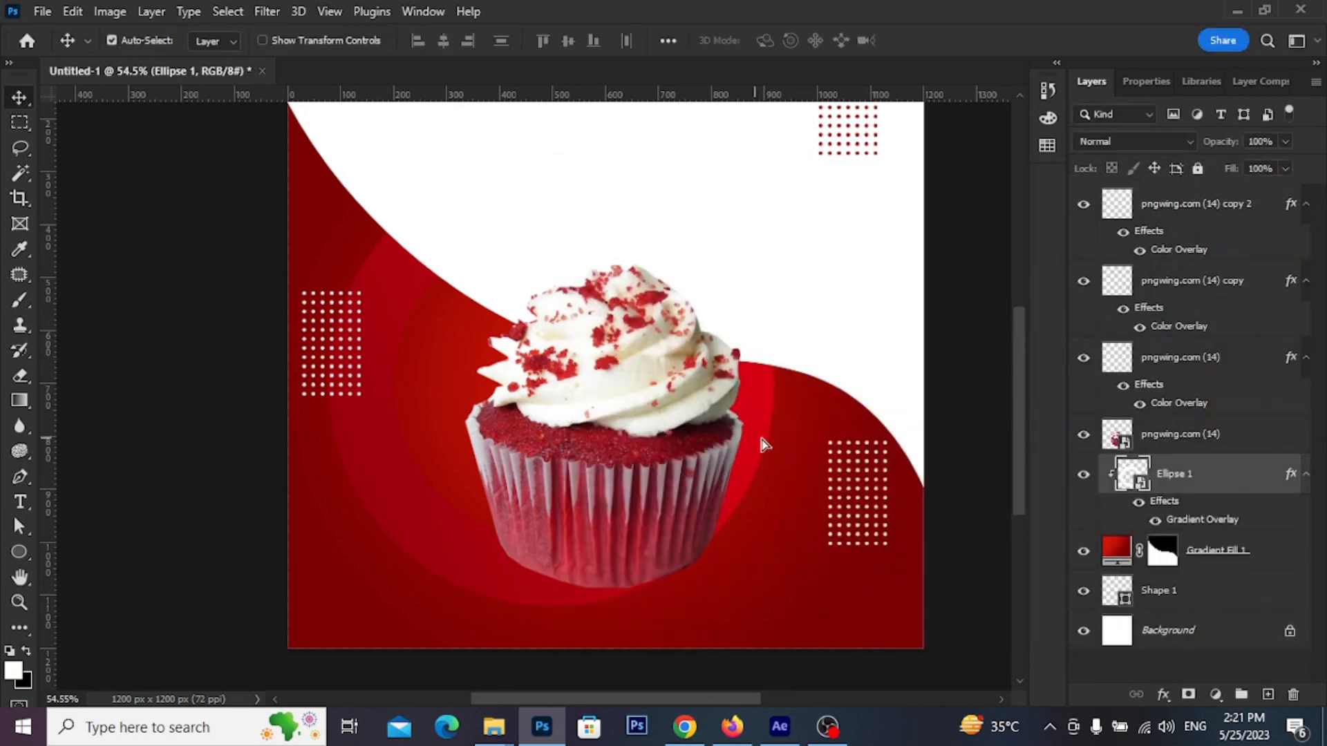
mouse_move(761, 444)
mouse_down()
mouse_move(793, 432)
mouse_move(772, 425)
mouse_up()
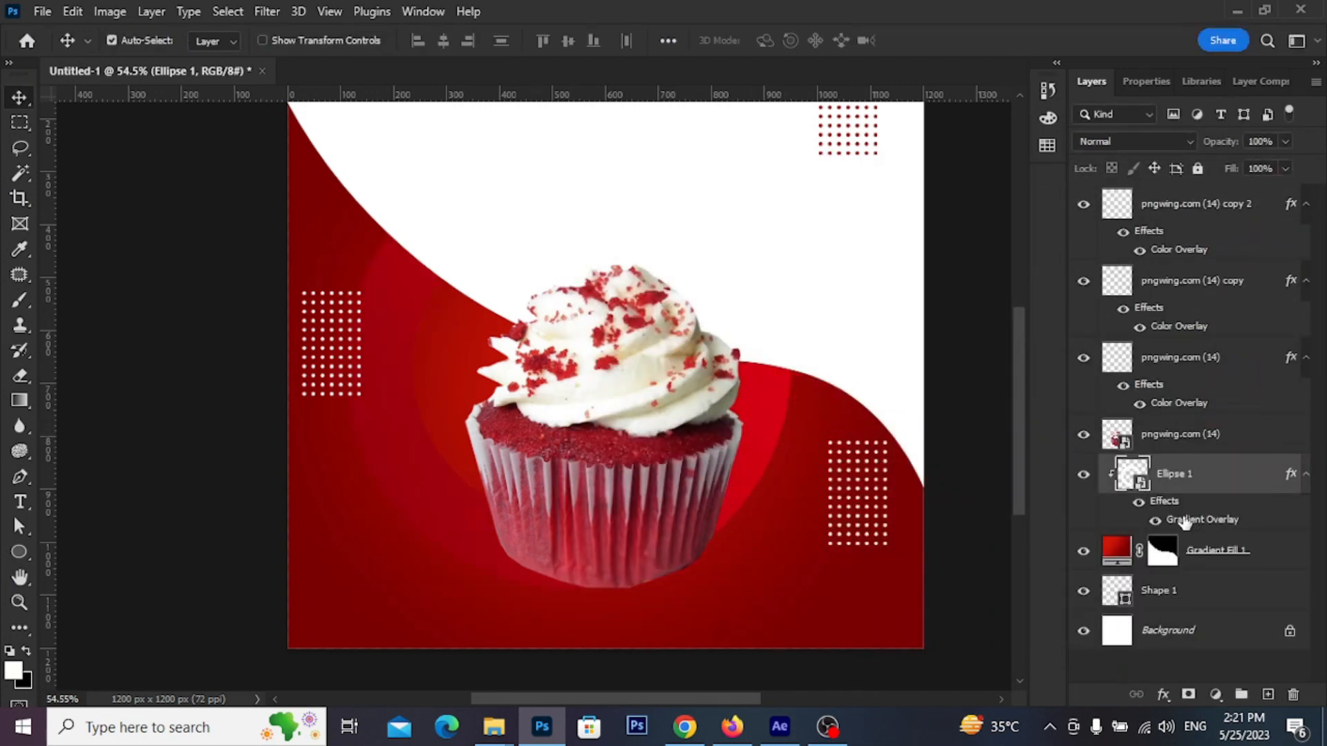
- Change the end colour stop of the ring's Gradient Overlay, at location 100%, to a dark red
drag(843, 190, 955, 184)
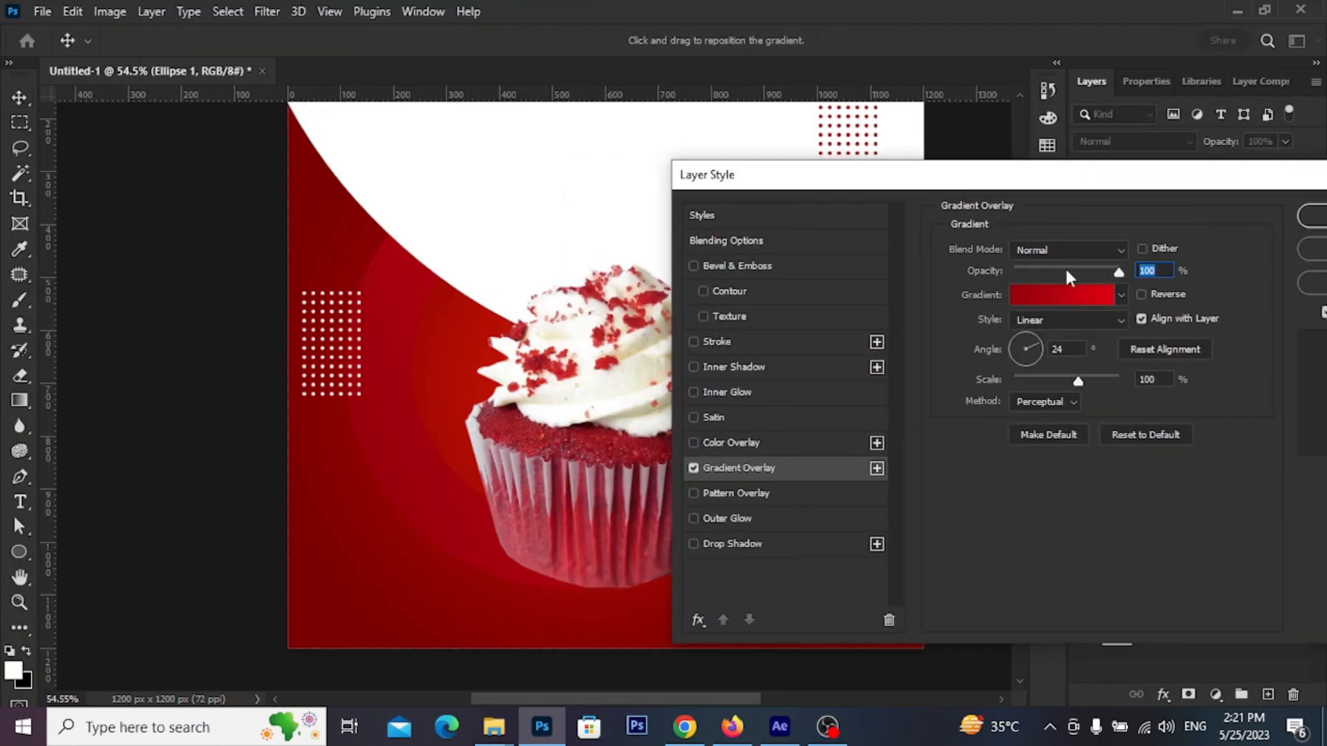
click(1074, 302)
click(1289, 527)
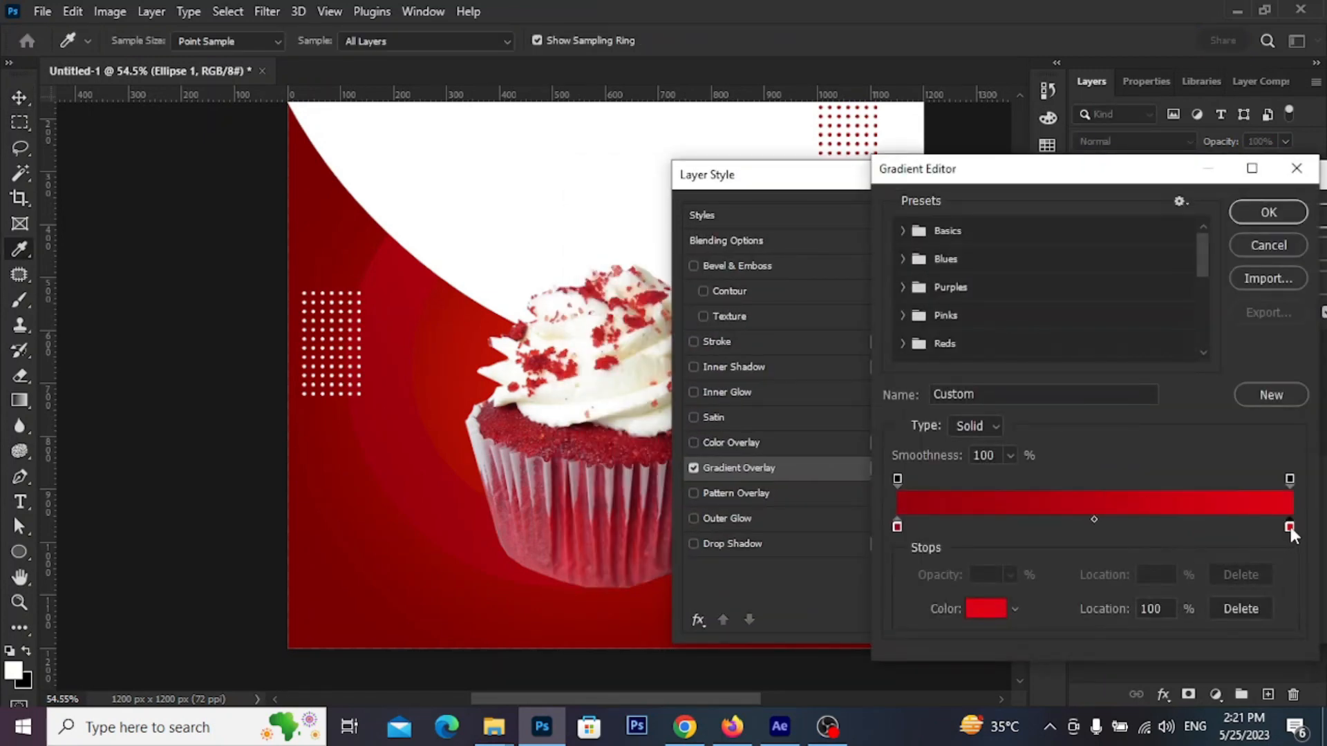
drag(787, 453, 806, 506)
click(980, 368)
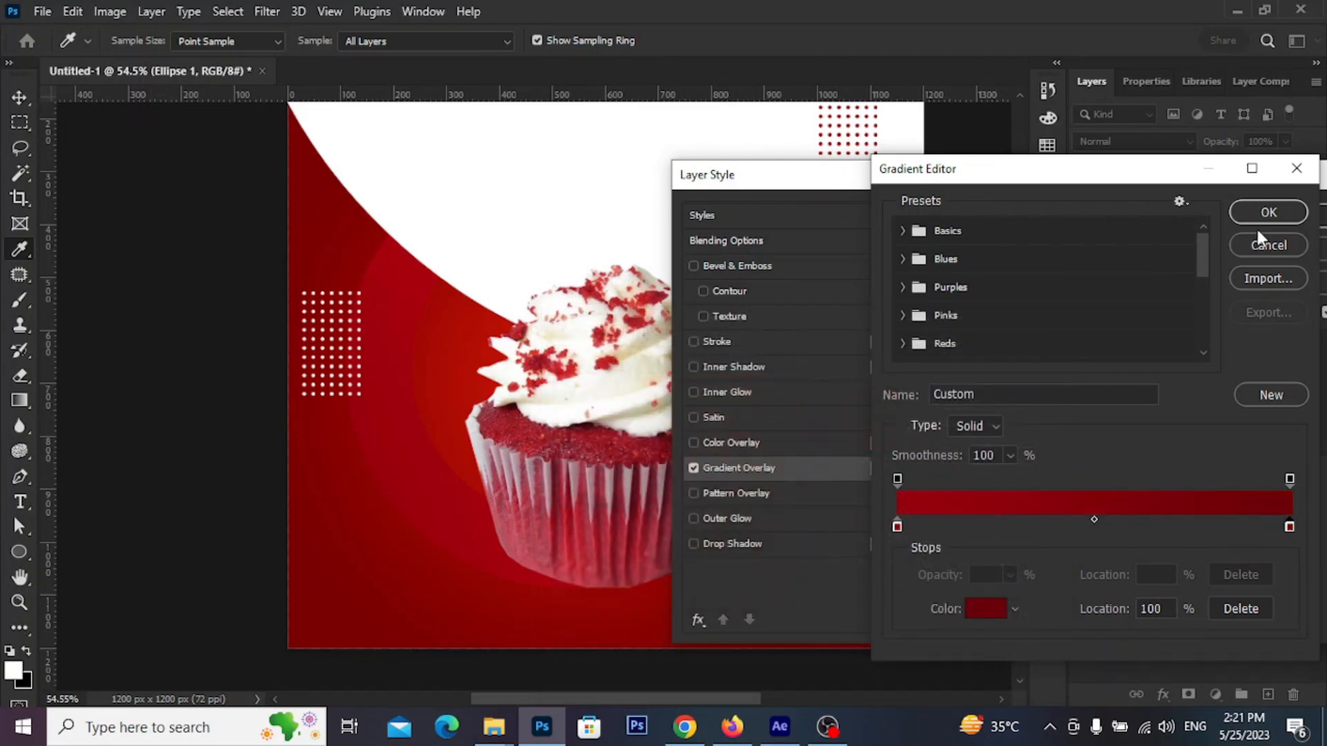
click(1268, 217)
click(1315, 217)
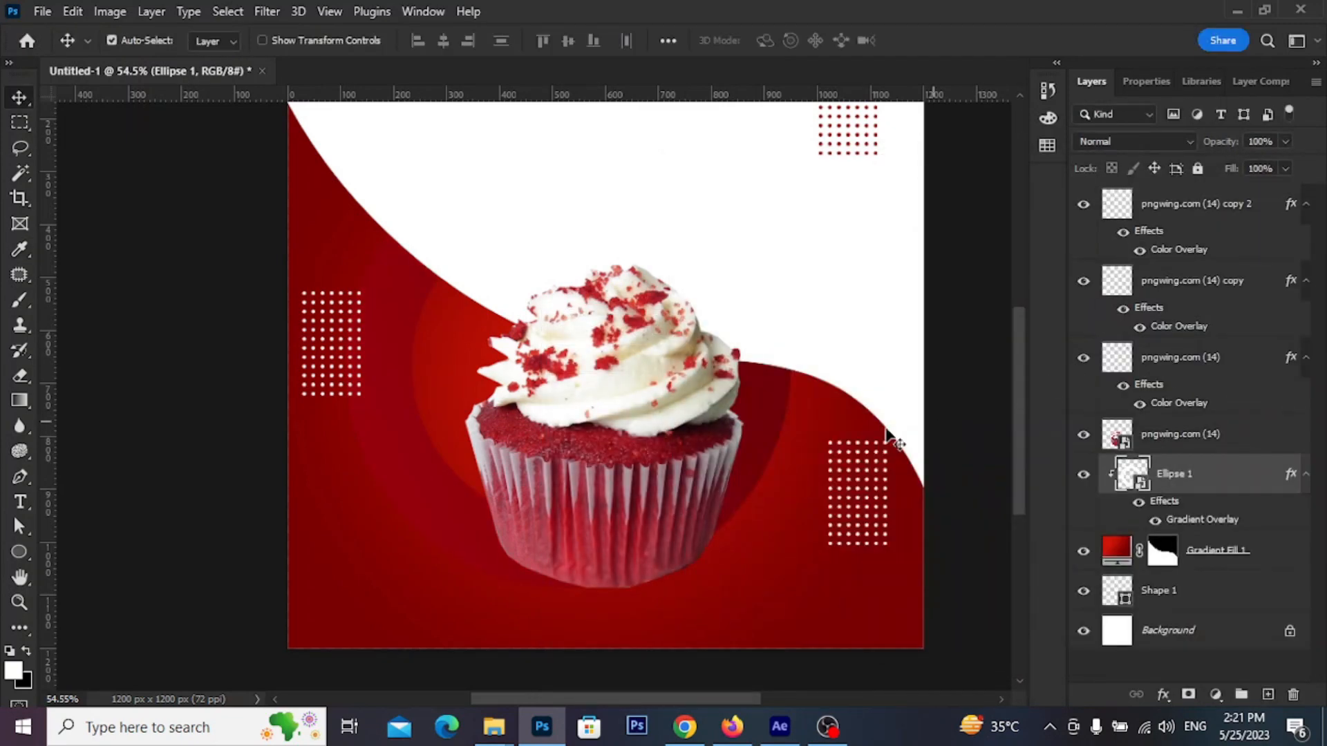
- Nudge the ring and the cupcake slightly to refine their positions on the red area
scroll(787, 426, down, 2)
drag(787, 425, 779, 428)
drag(729, 298, 644, 346)
scroll(667, 370, down, 1)
scroll(621, 400, up, 2)
drag(577, 537, 573, 530)
- Start a text line in the white area above the cupcake and set its colour to red #a90b01
drag(593, 291, 599, 409)
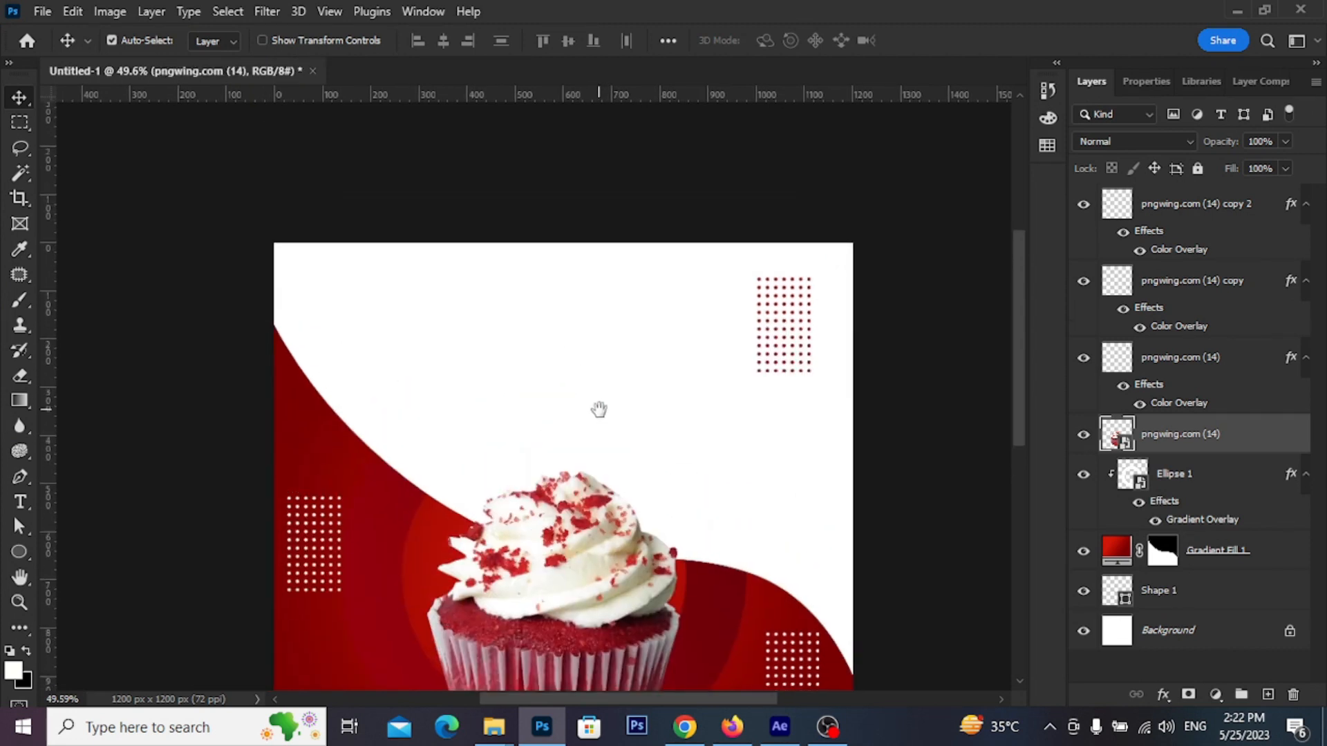
scroll(599, 409, up, 1)
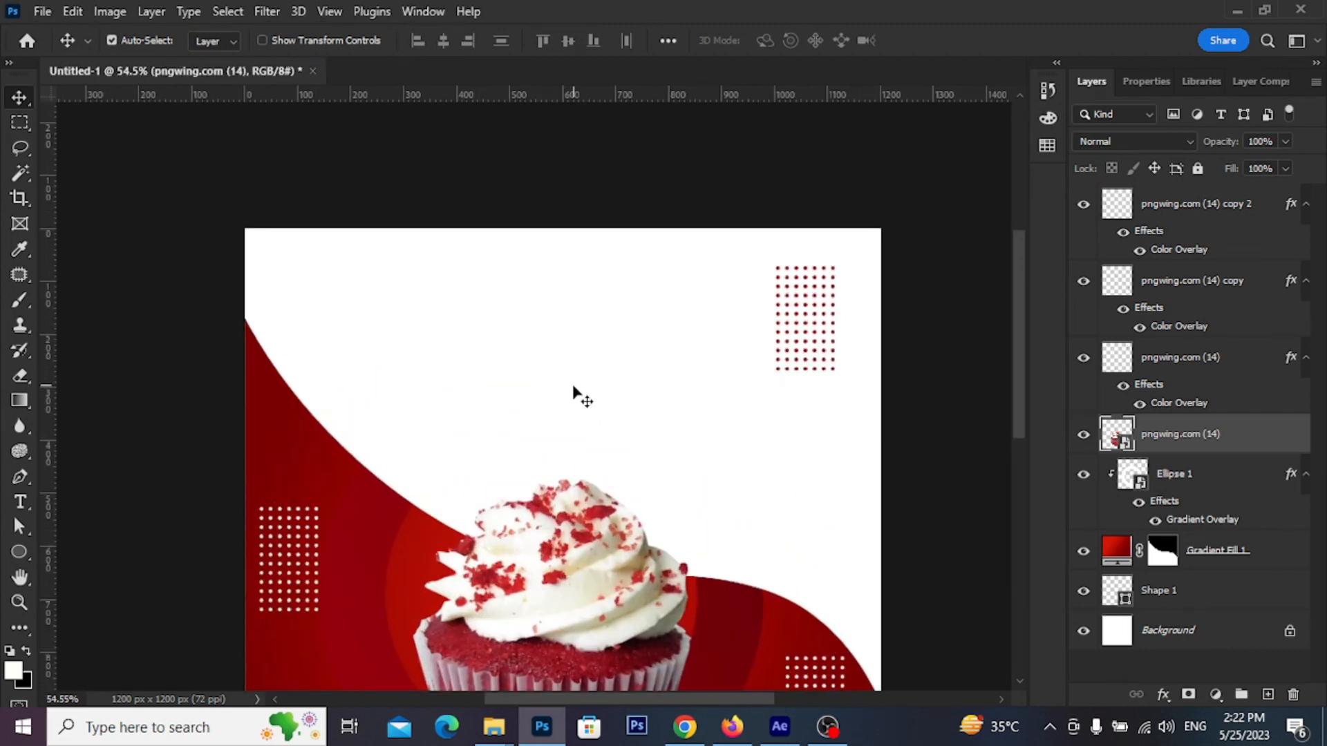
click(20, 502)
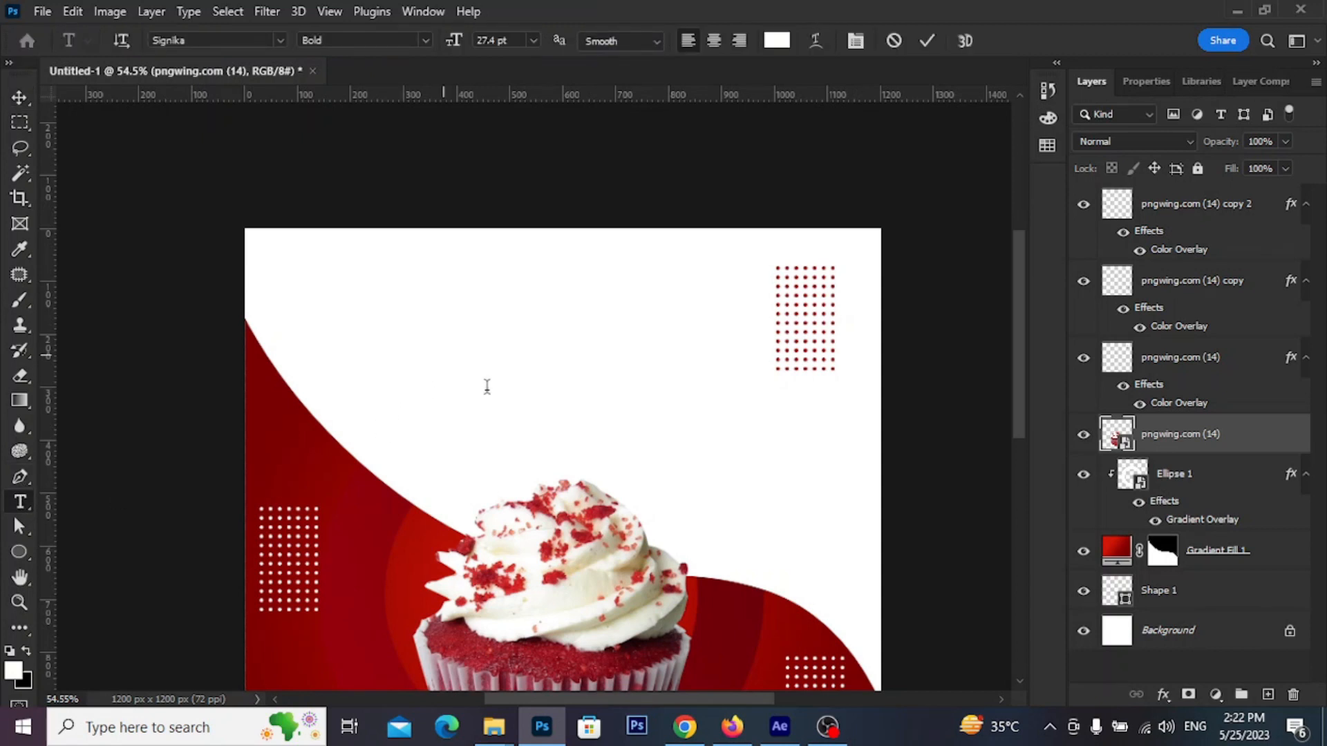
click(443, 355)
click(777, 40)
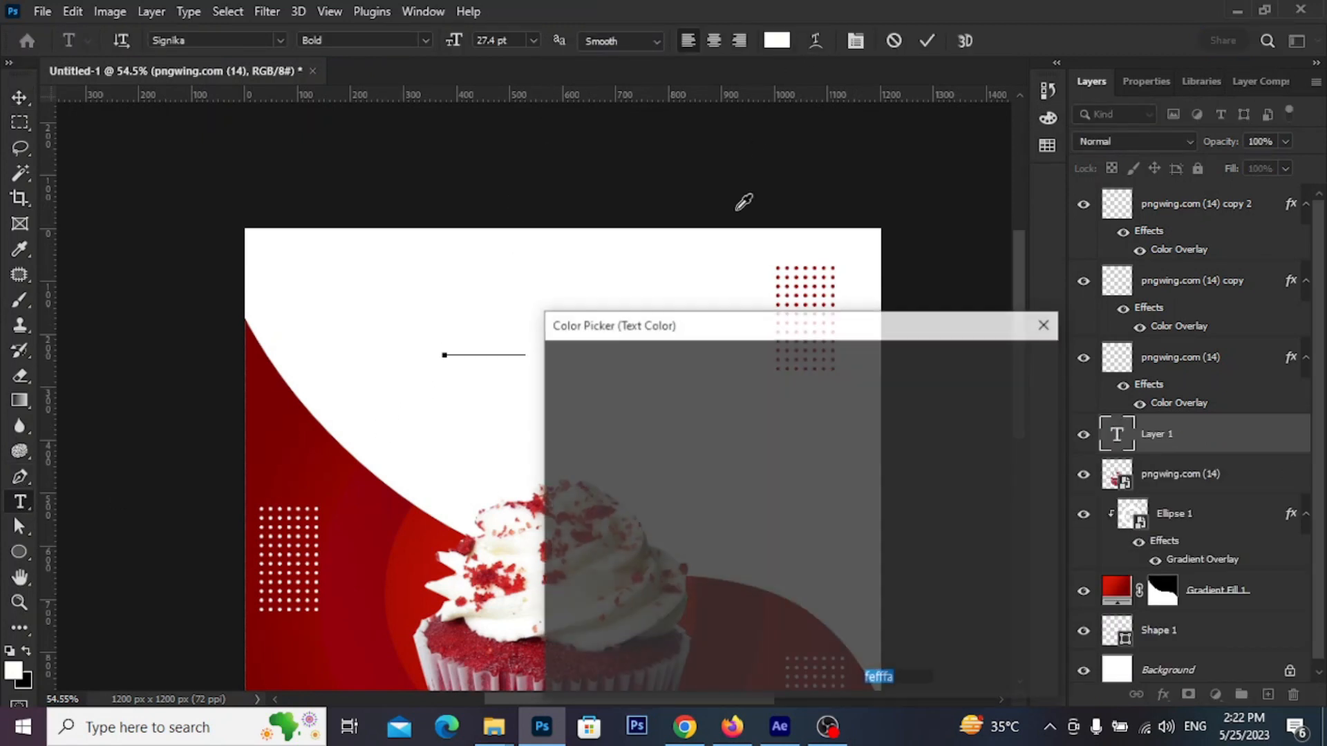
drag(624, 551, 711, 546)
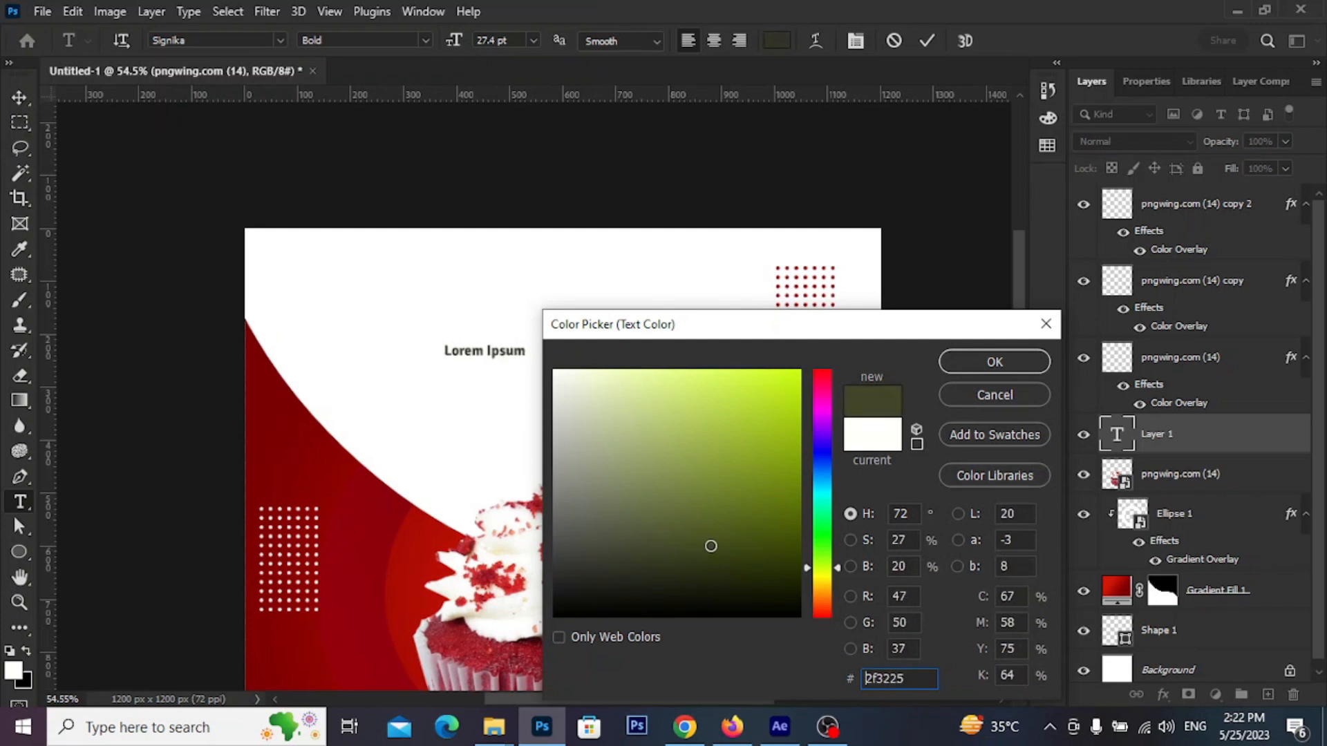
click(824, 371)
click(423, 515)
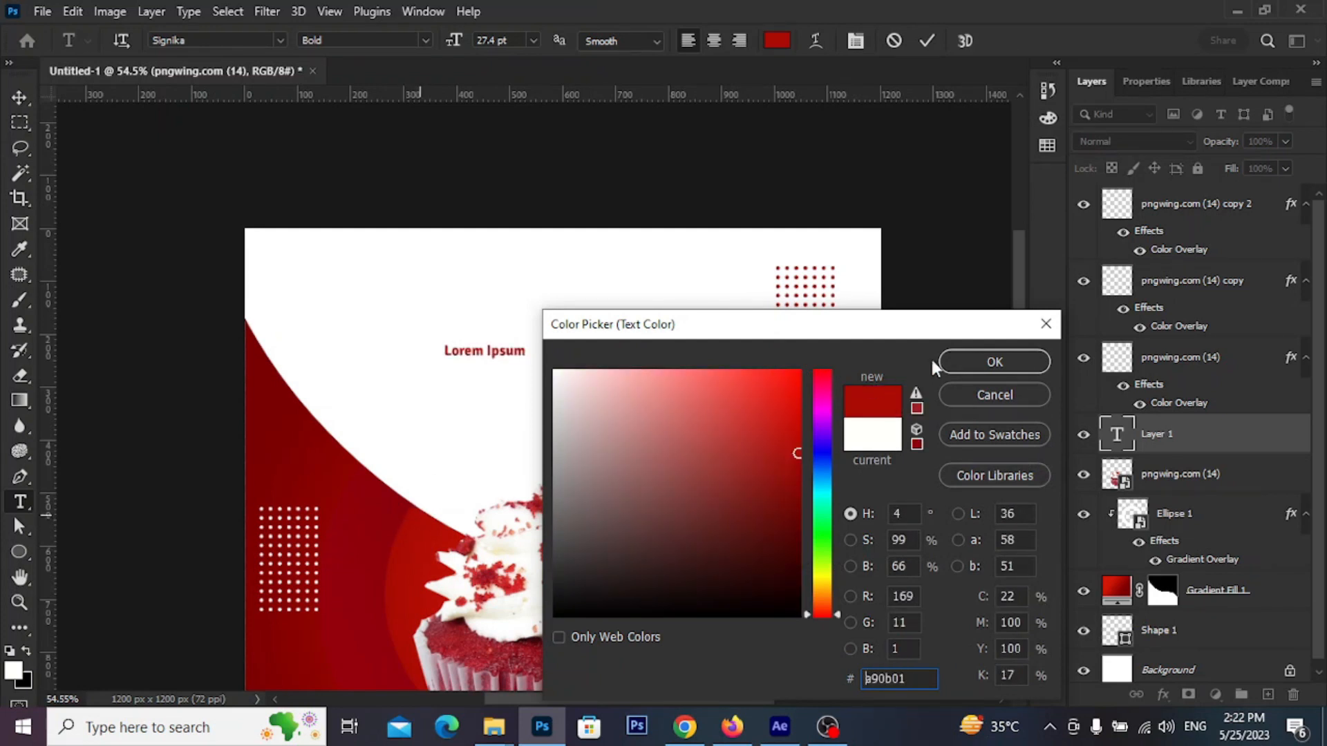
click(948, 360)
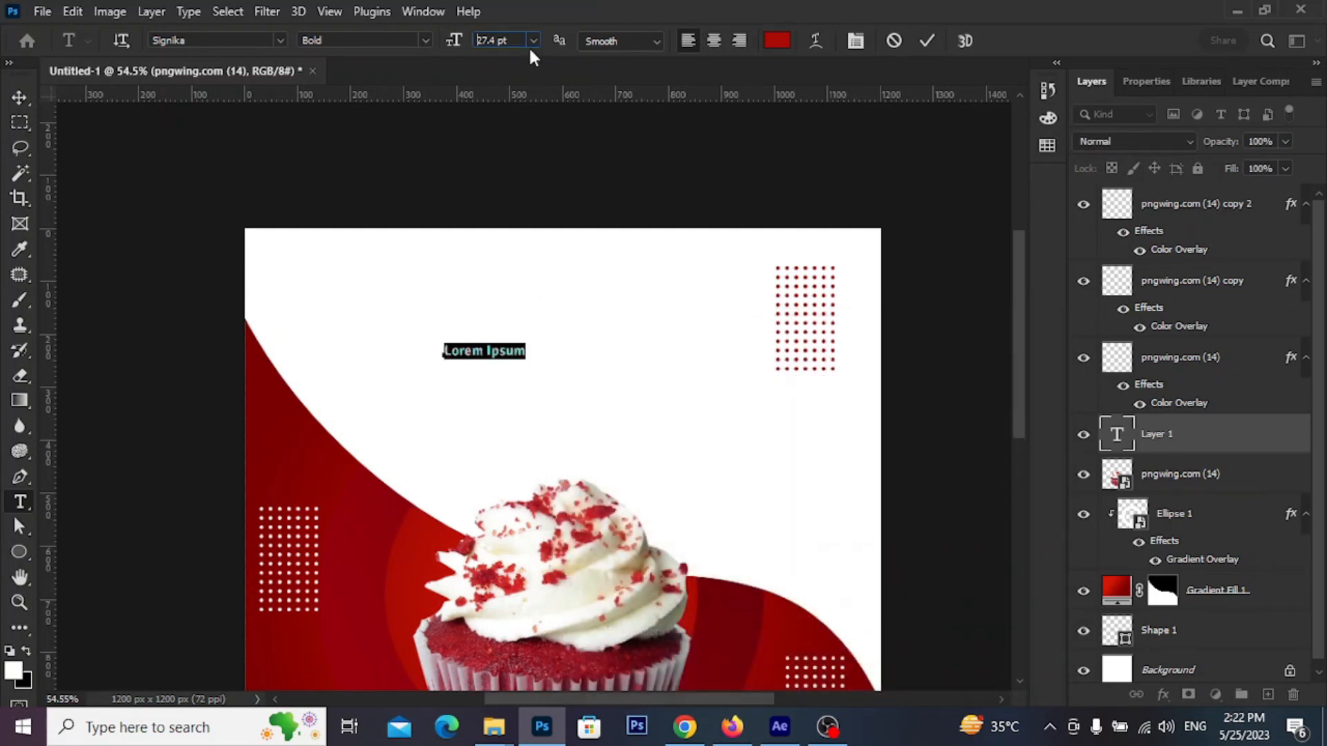
- Set the new text to Poppins ExtraBold at 72 pt
click(534, 40)
click(504, 213)
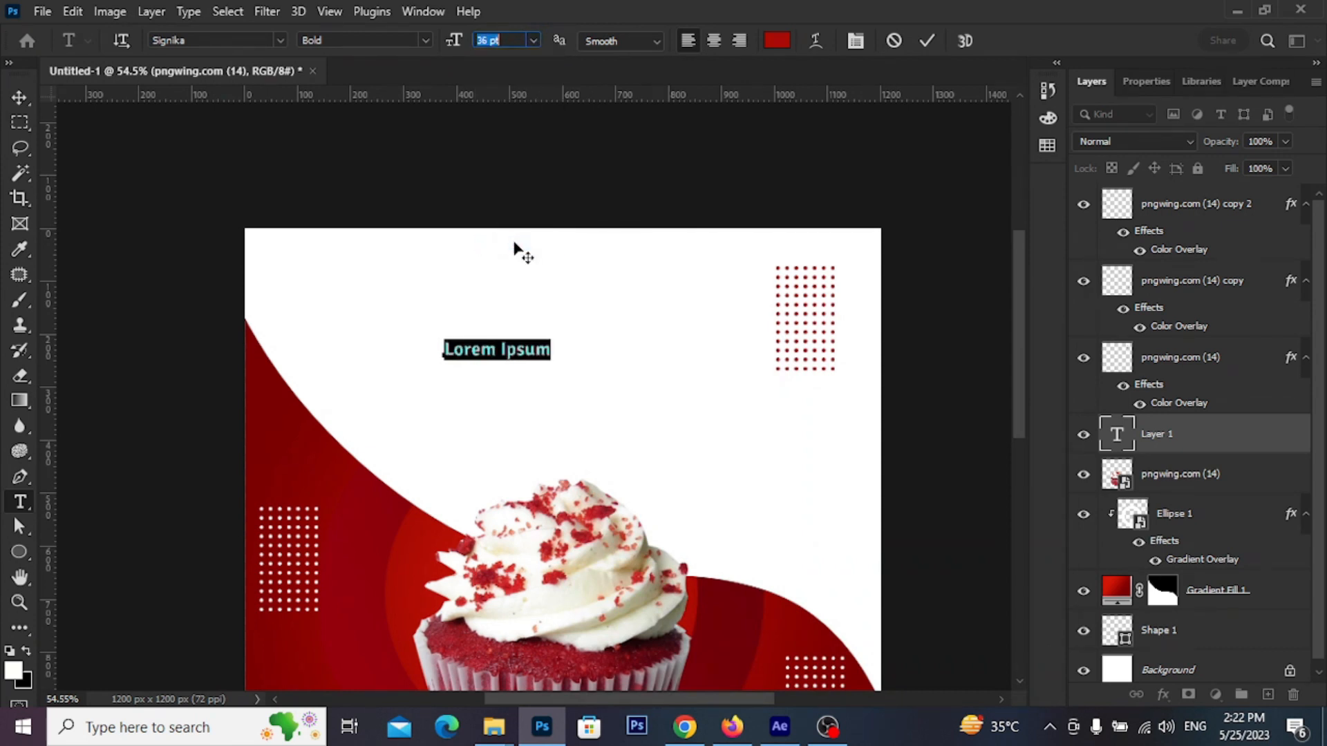
click(534, 40)
click(530, 288)
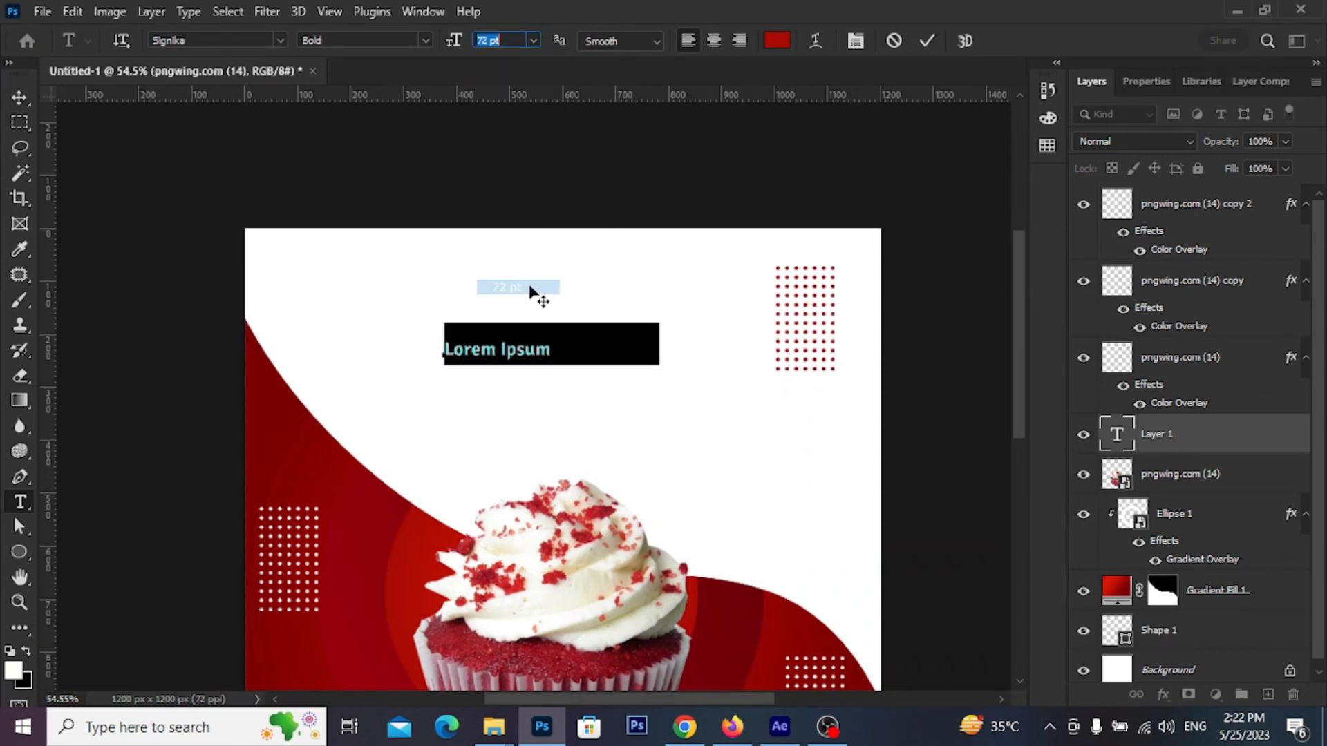
click(213, 40)
text(pop)
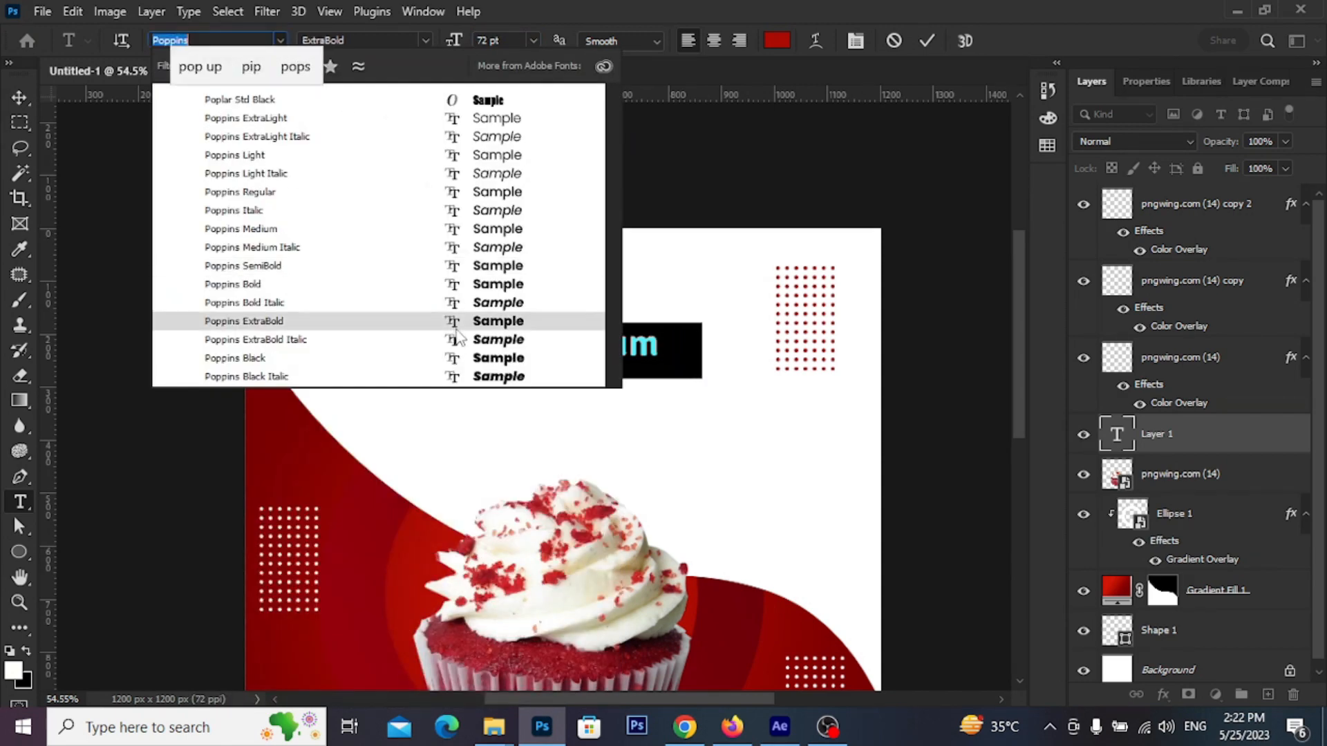
click(450, 321)
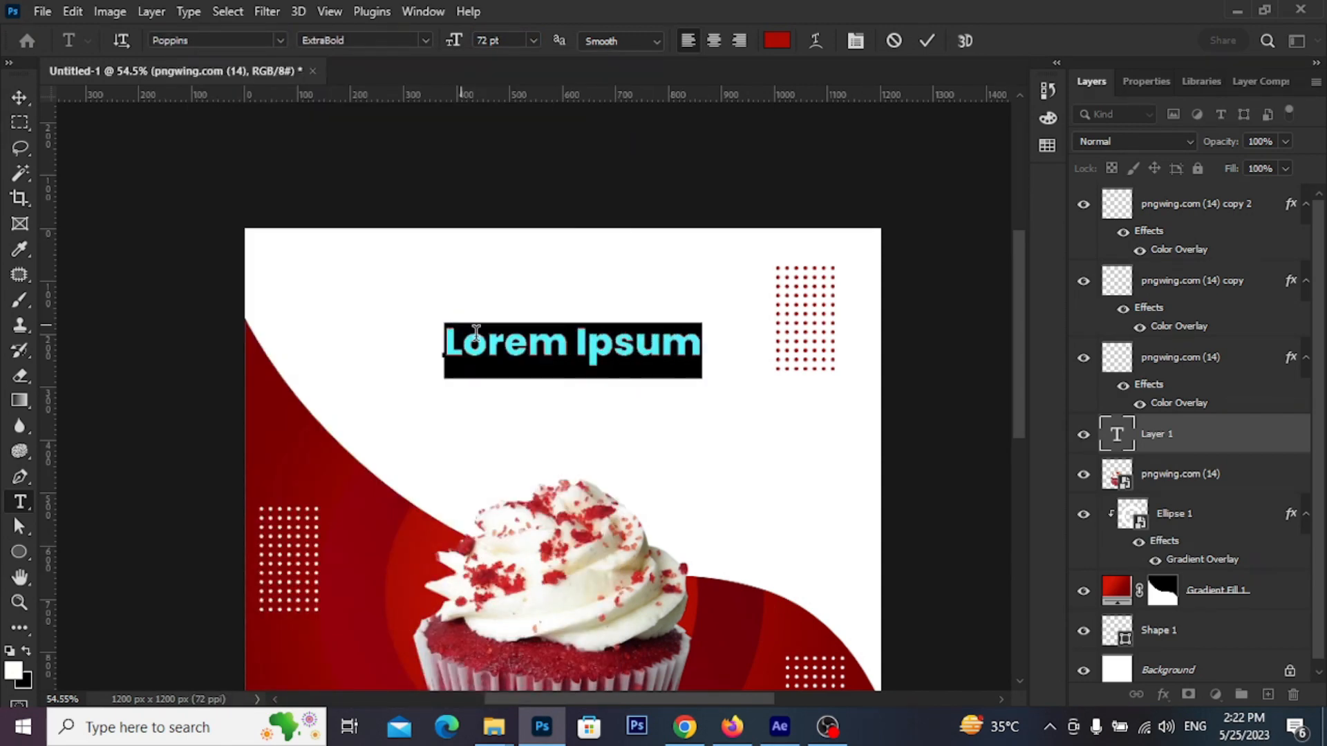
- Replace the placeholder text with the title "CupCake"
text(C)
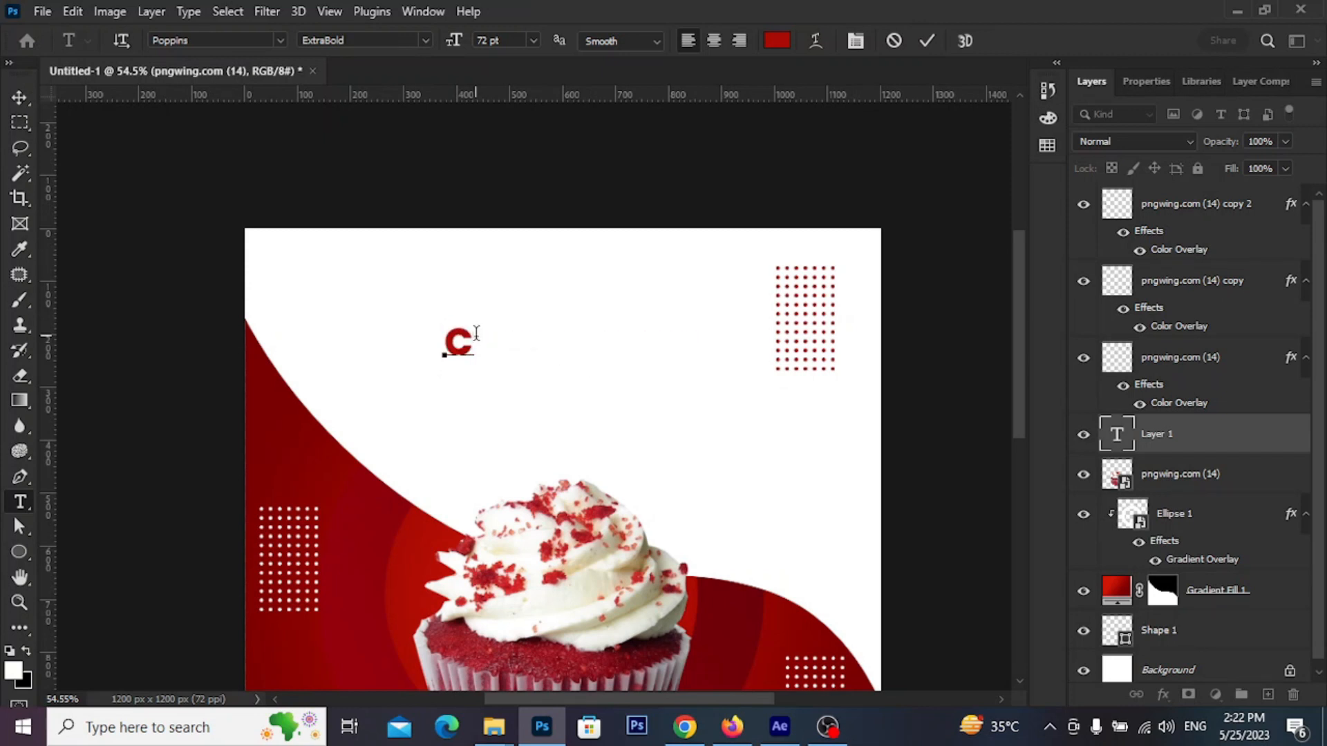
text(up Ca)
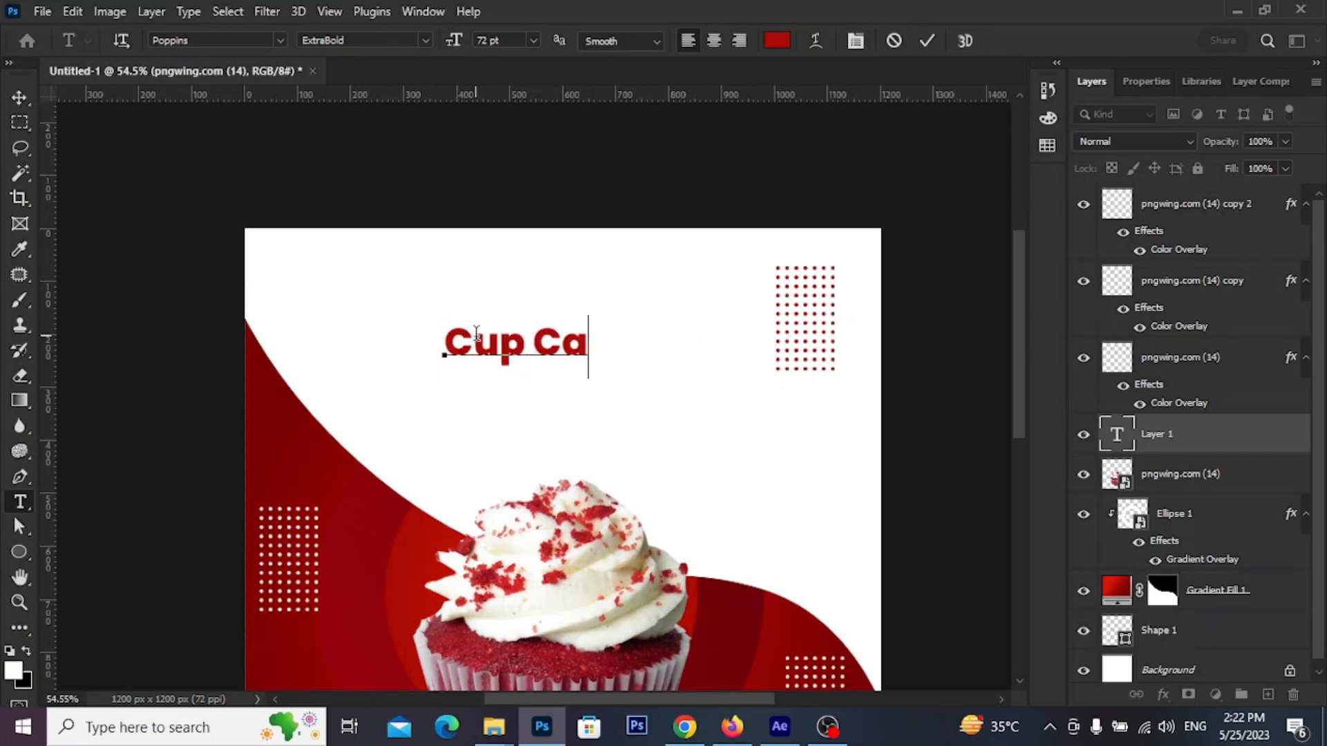
key(BackSpace)
key(BackSpace)
key(BackSpace)
text(Cake)
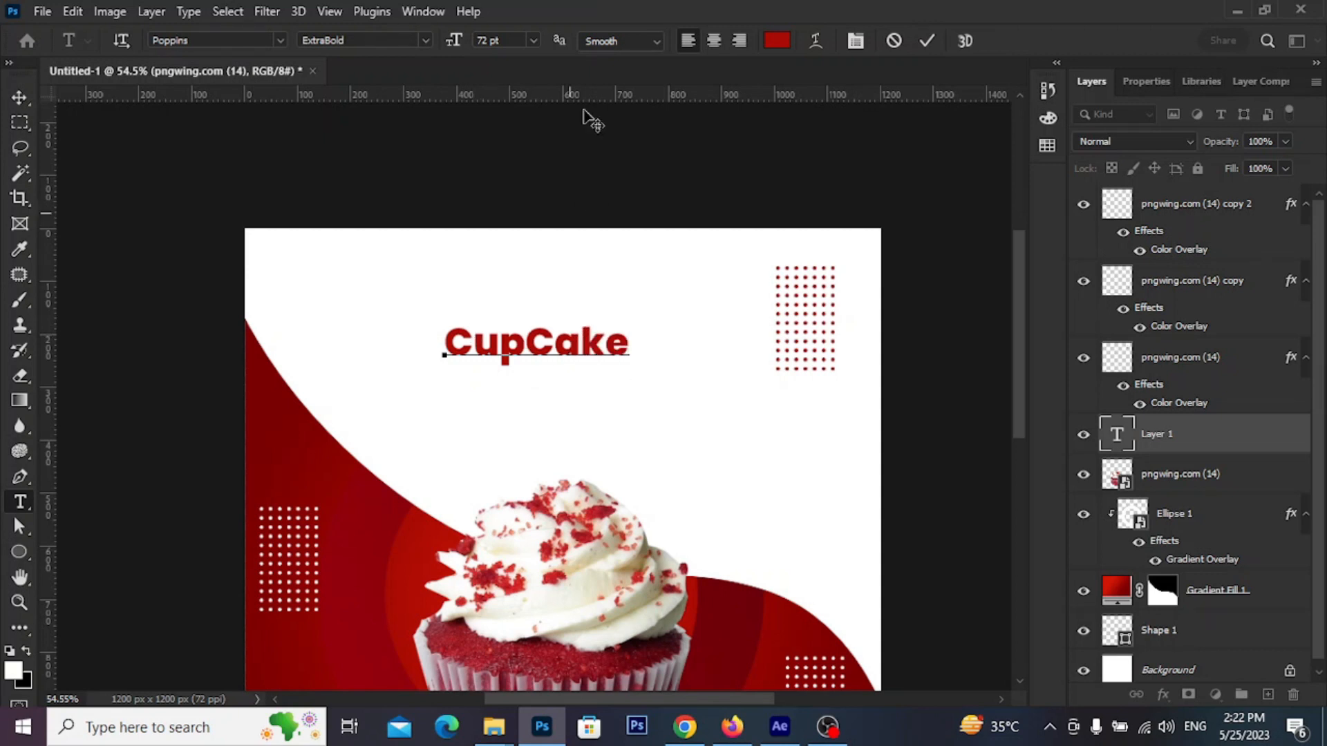
click(929, 42)
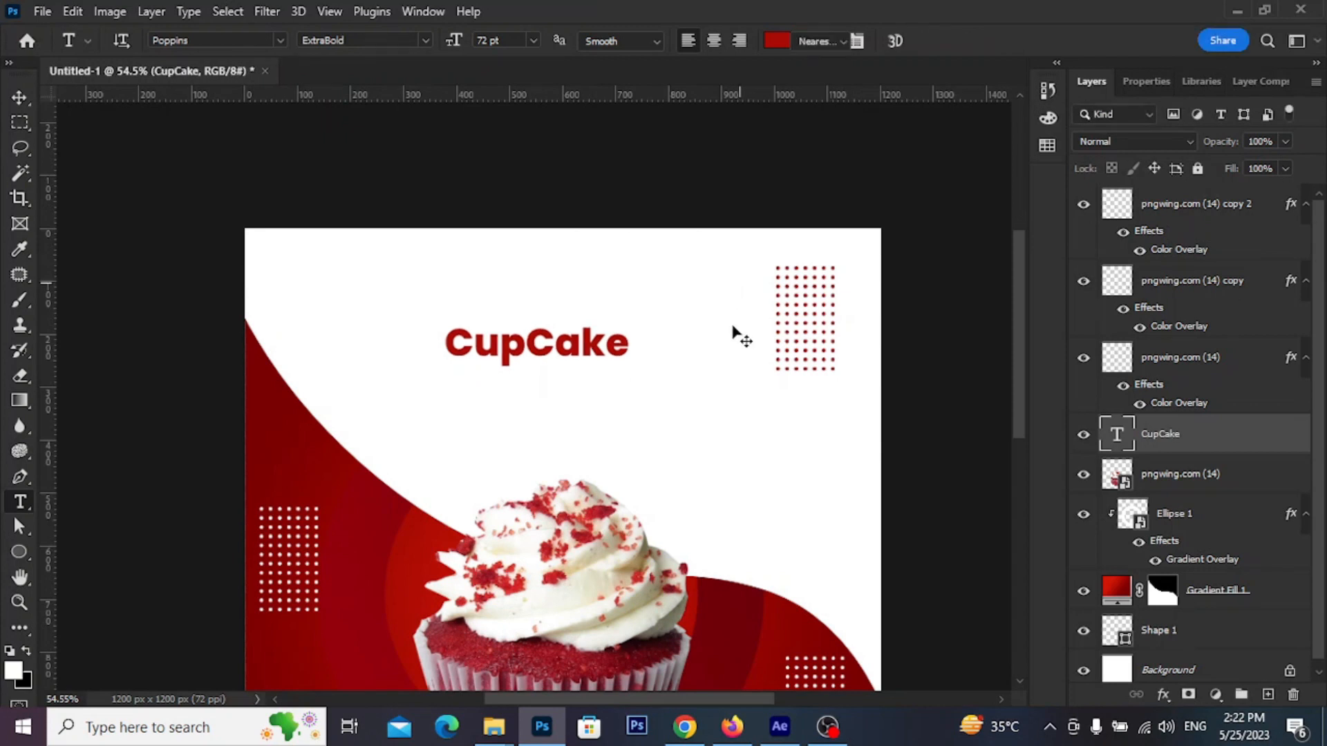
- Scale the CupCake title to about 201% and centre it horizontally just above the cupcake
key(ctrl+t)
drag(635, 381, 711, 461)
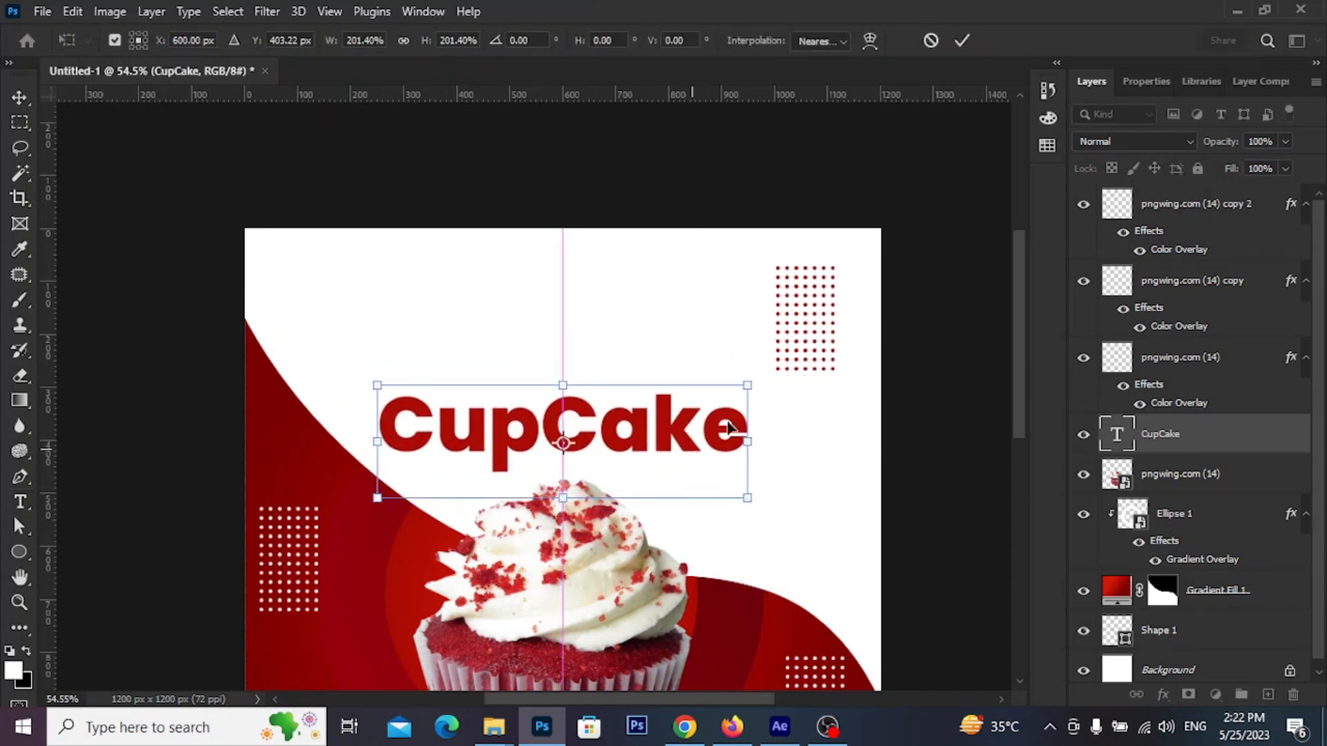
click(963, 41)
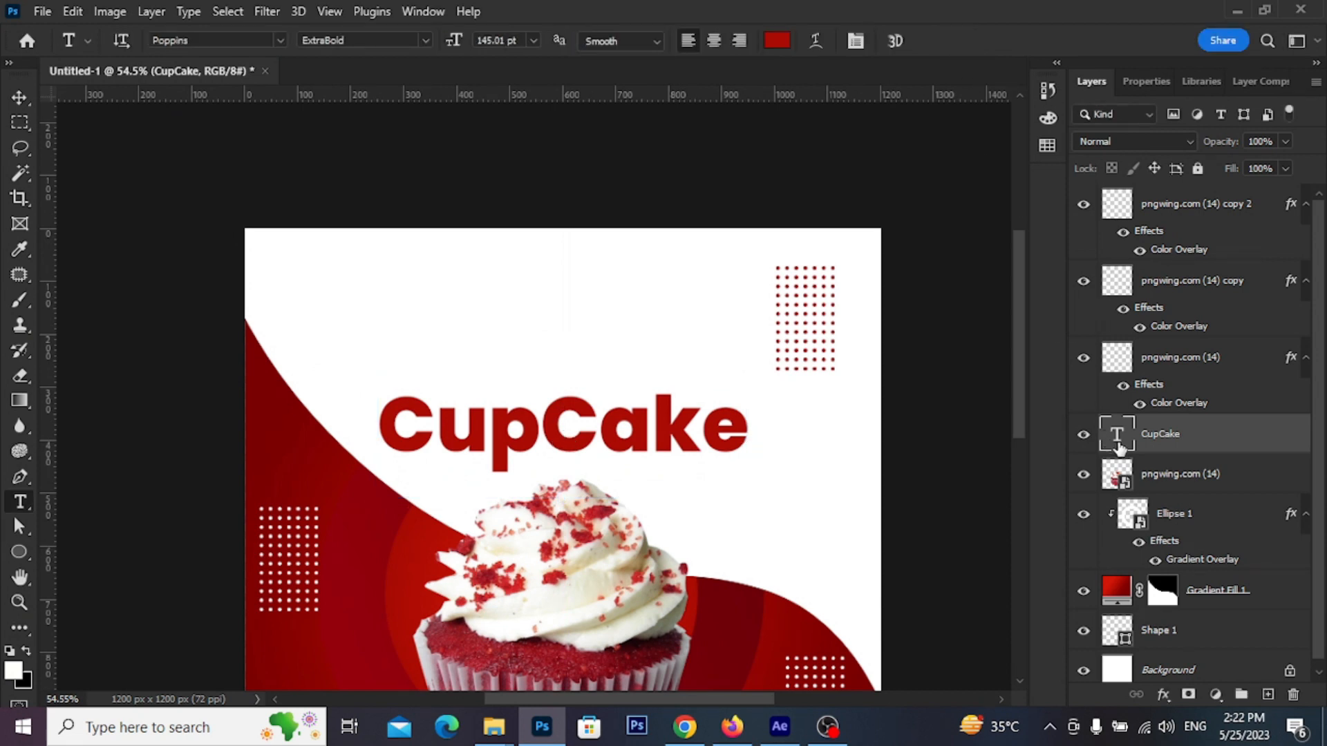
- Set the CupCake title's font weight to Bold and shift the title slightly right
click(415, 39)
click(347, 201)
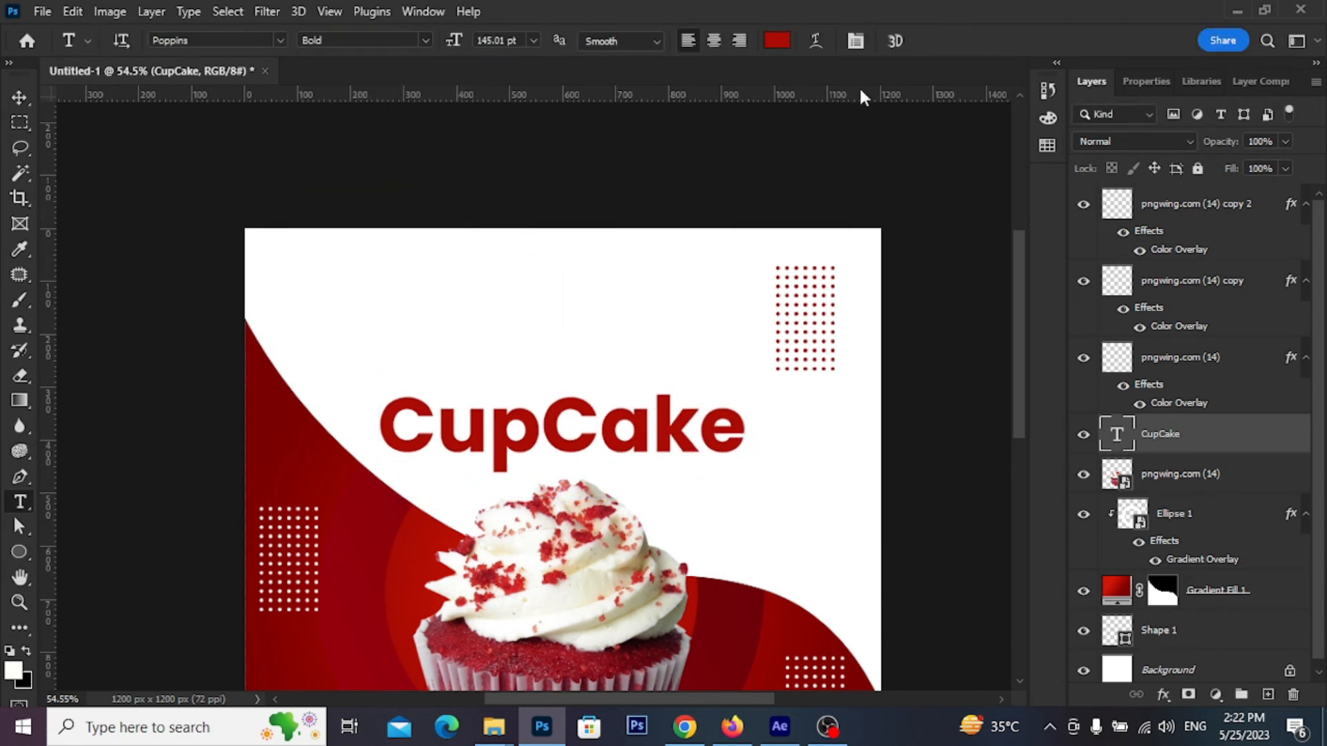
click(19, 97)
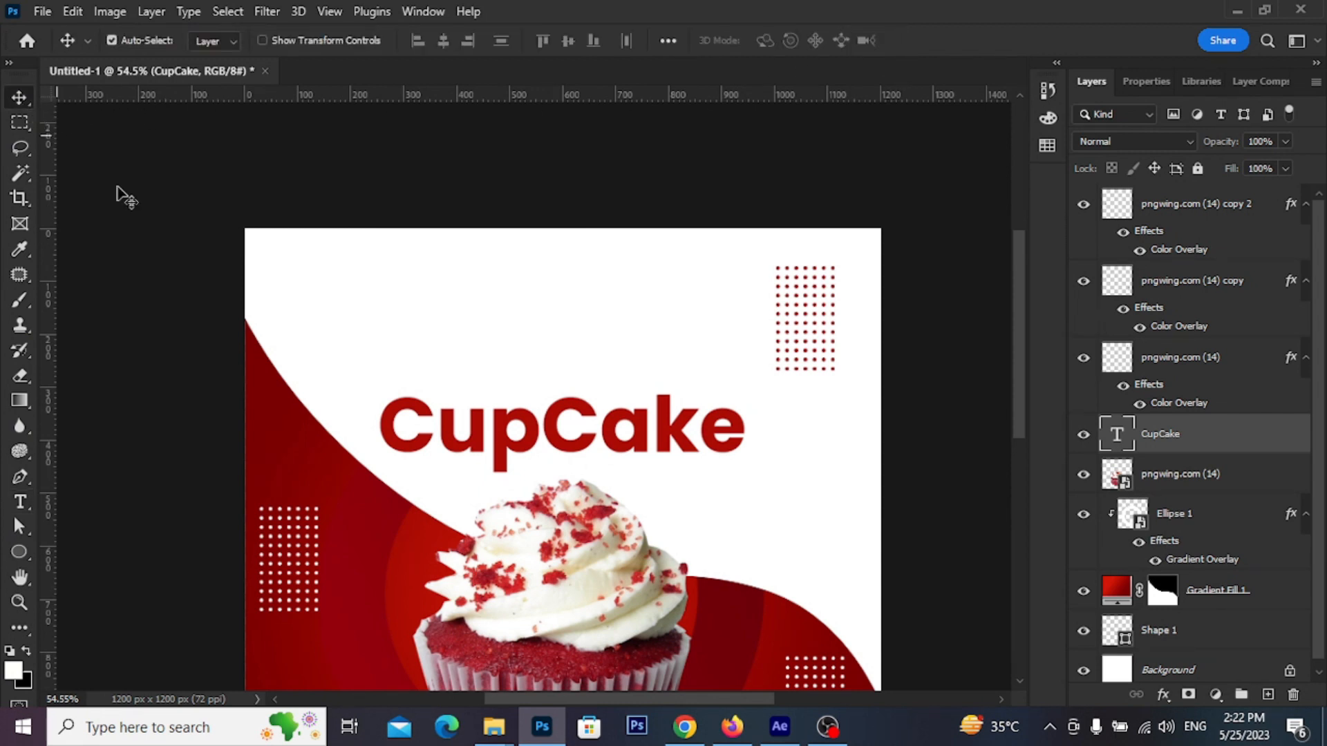
drag(567, 453, 585, 447)
click(197, 379)
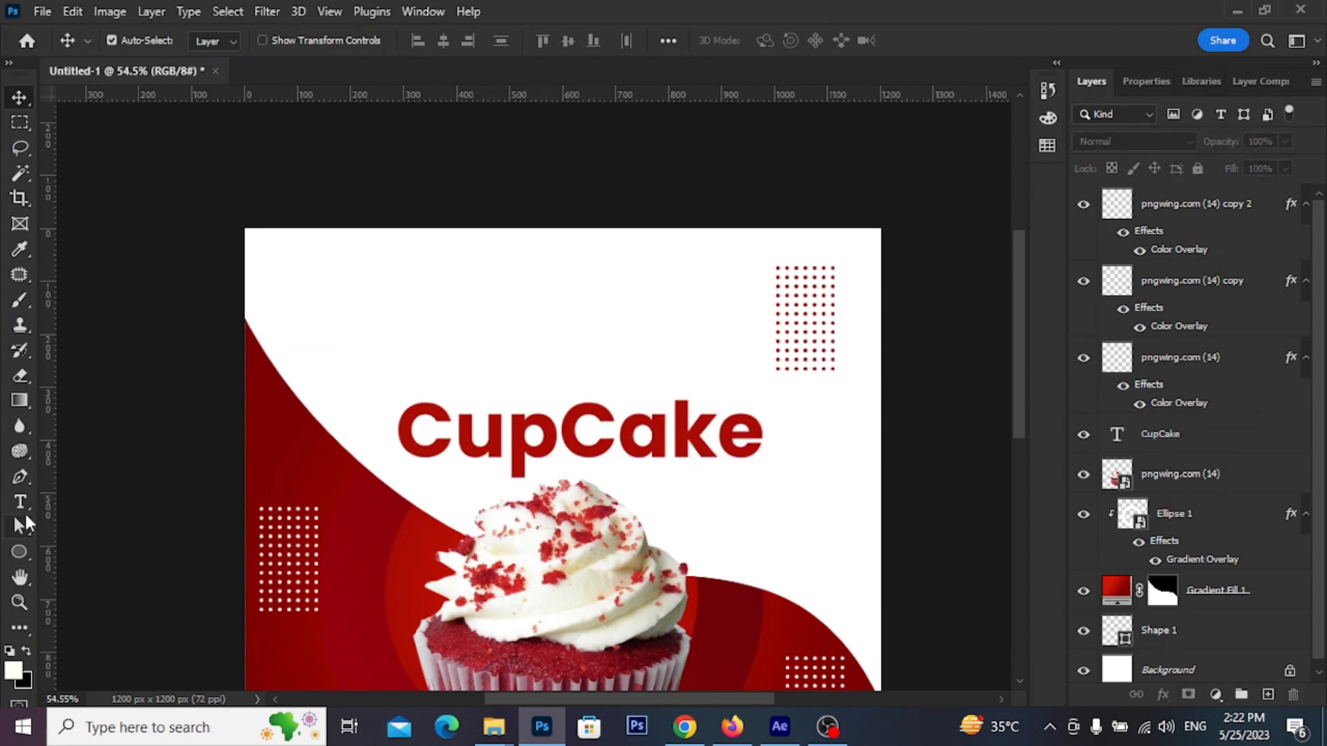
- Add a new text line reading "Today's chocolate" above the CupCake title
click(20, 503)
click(482, 339)
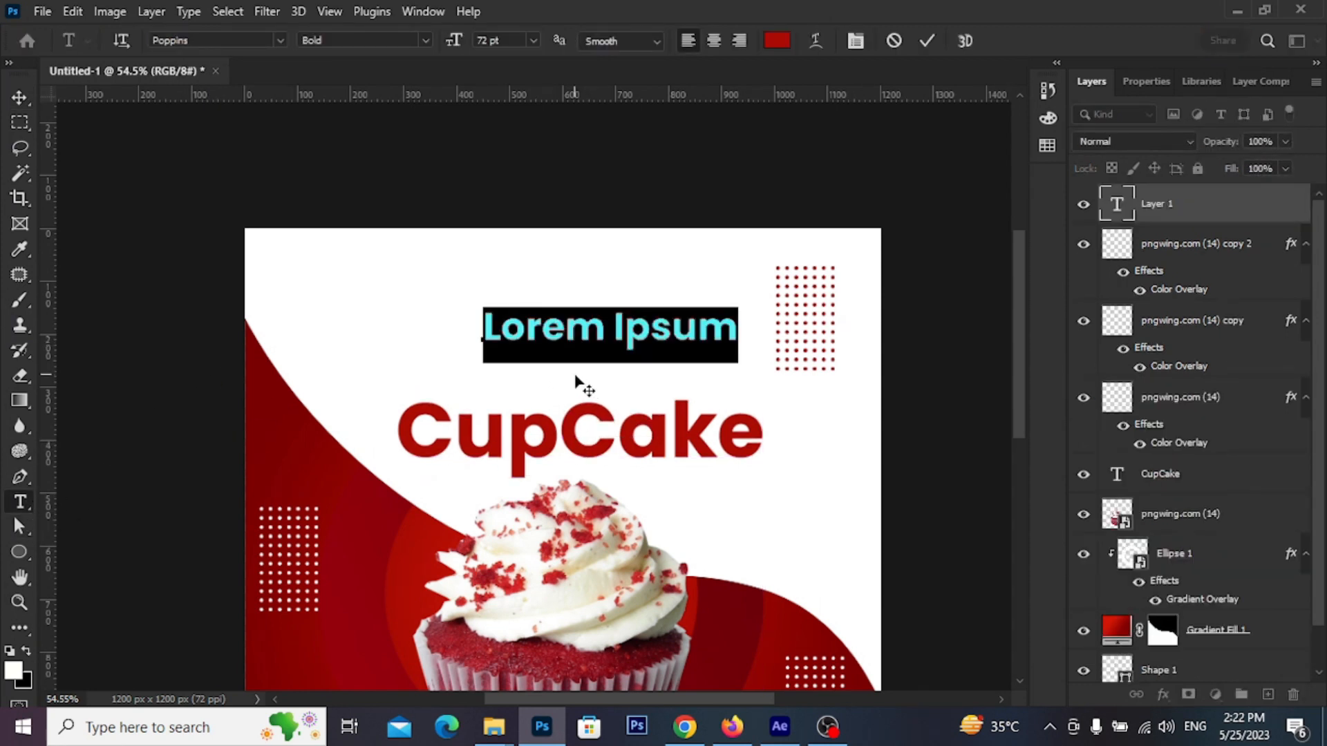
text(Today)
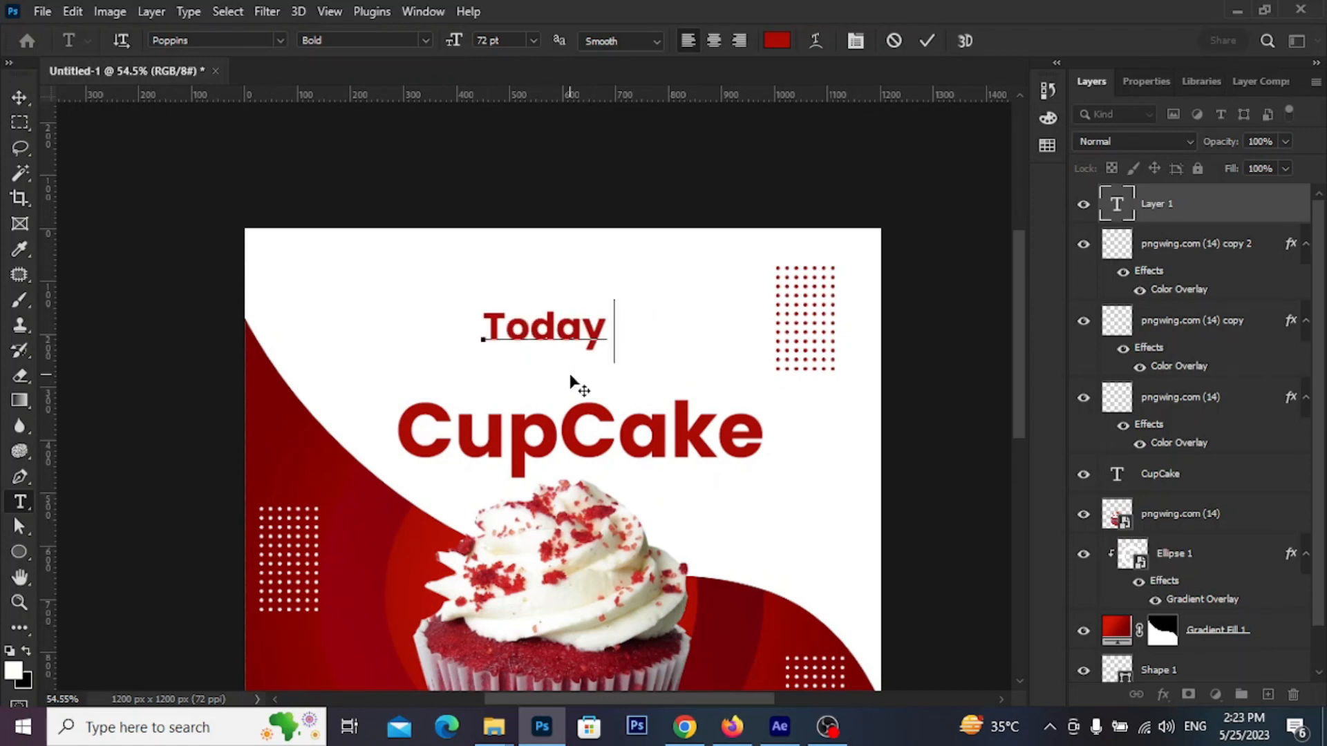
text('s)
text( cho)
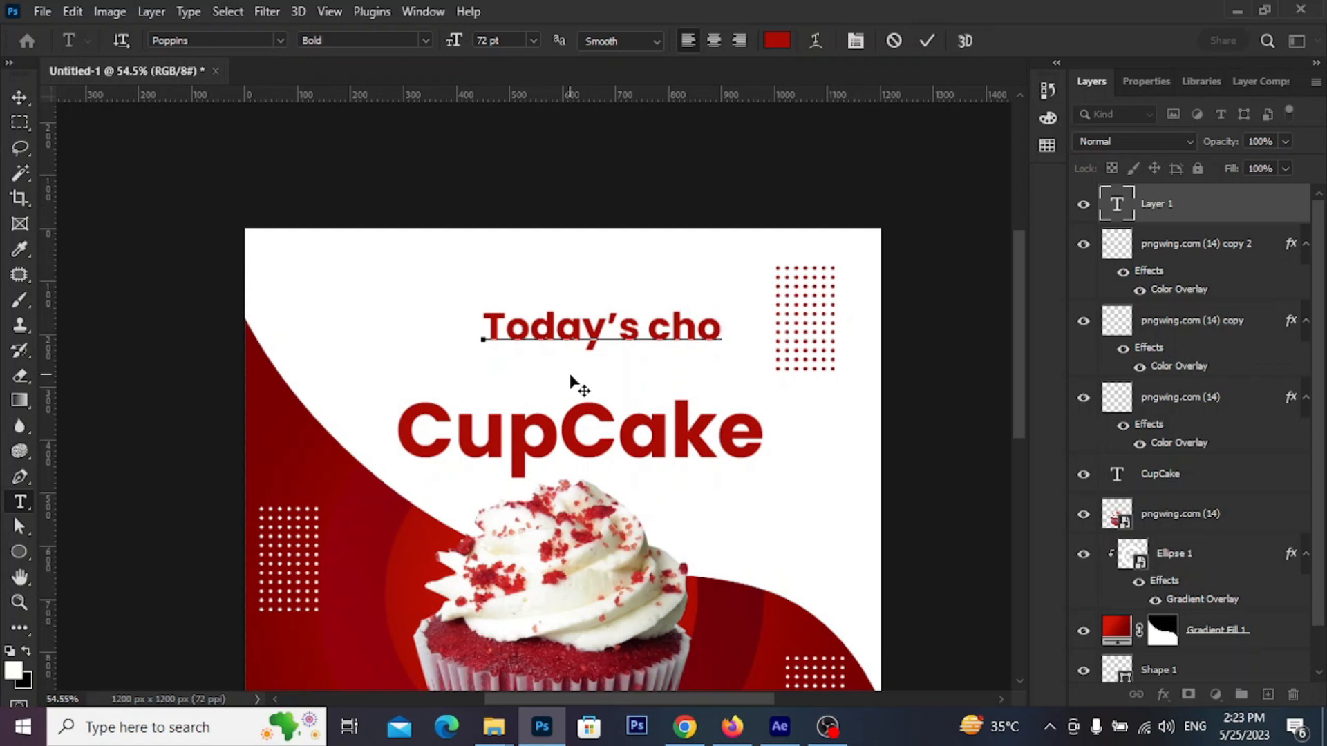
text(co)
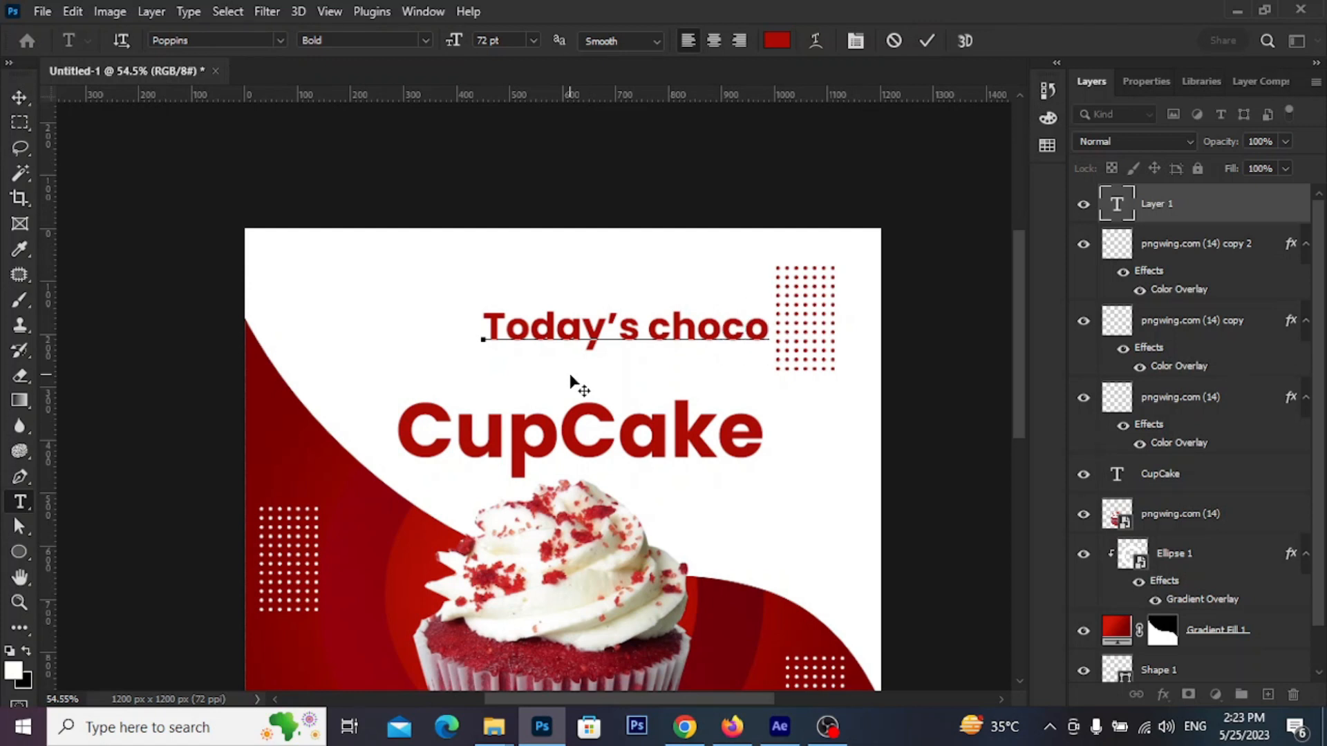
text(lat)
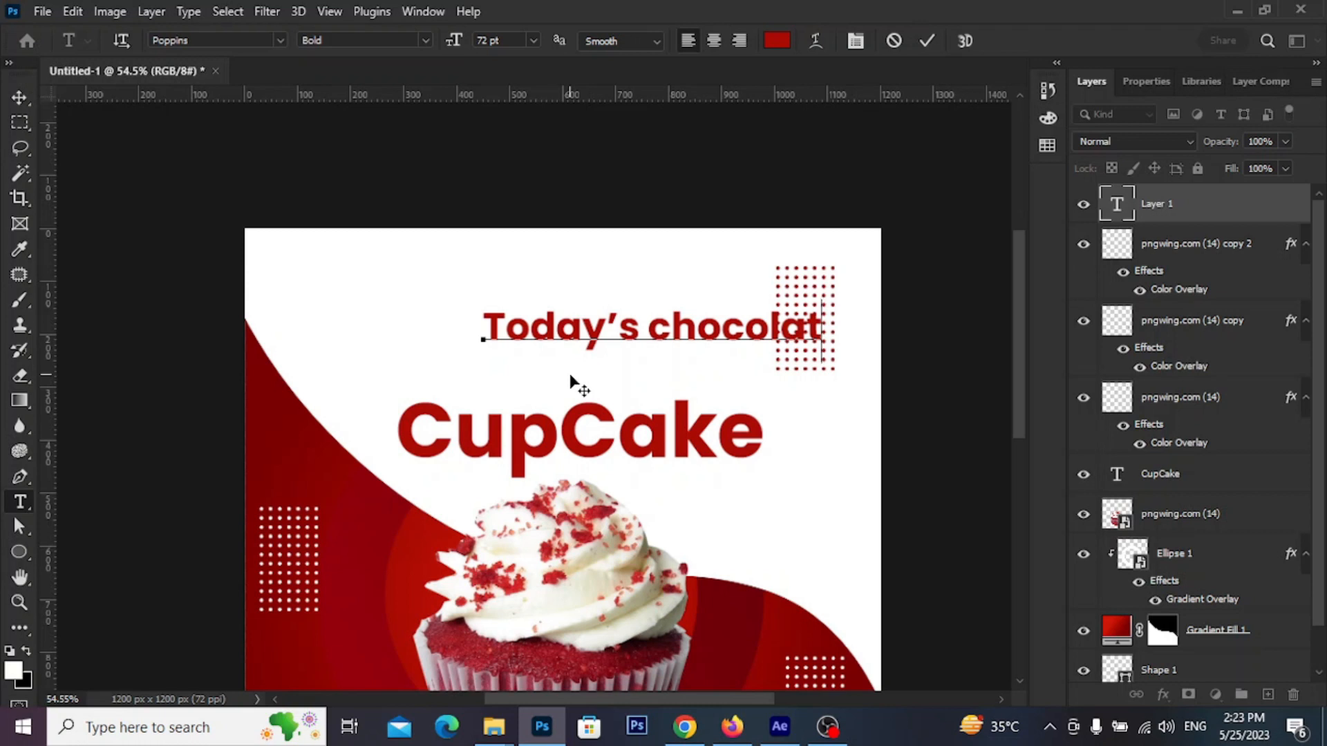
text(e)
click(927, 42)
- Move the "Today's chocolate" text just above the CupCake title and set its font to Back to Black Demo
click(19, 96)
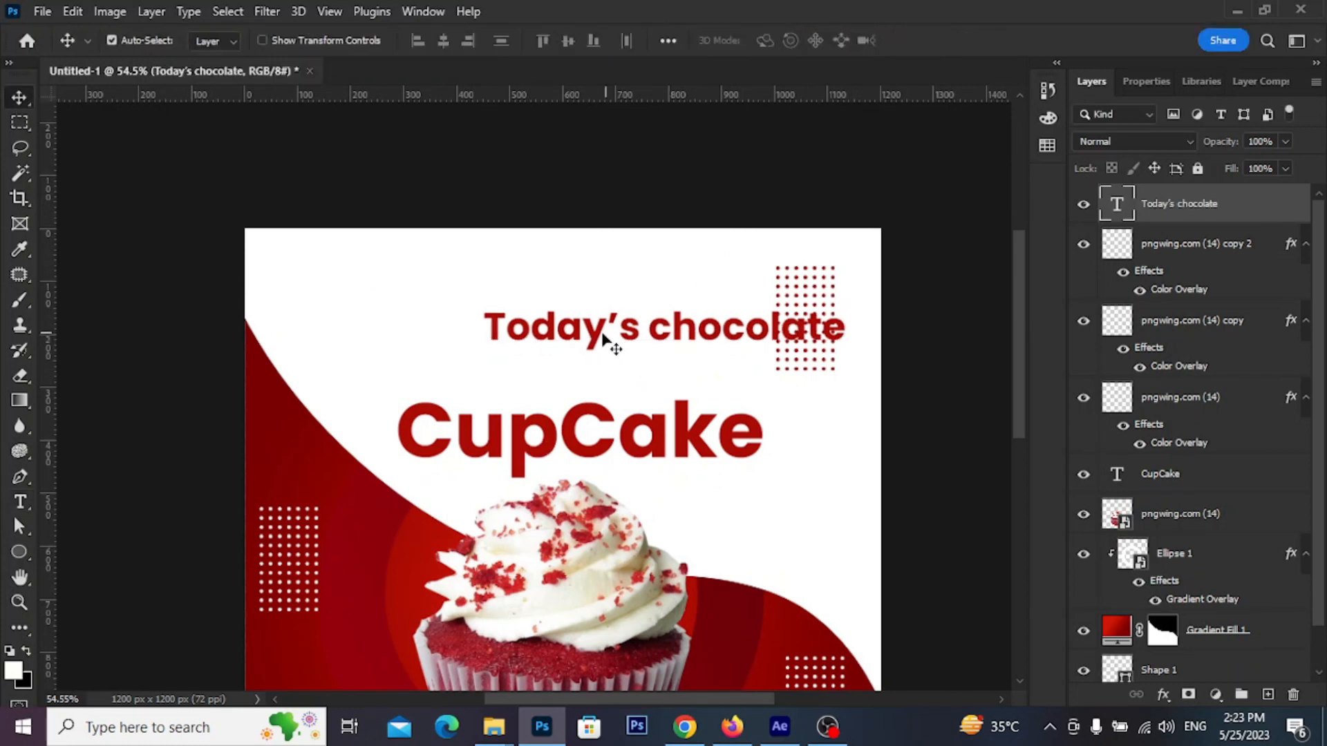
drag(602, 336, 501, 376)
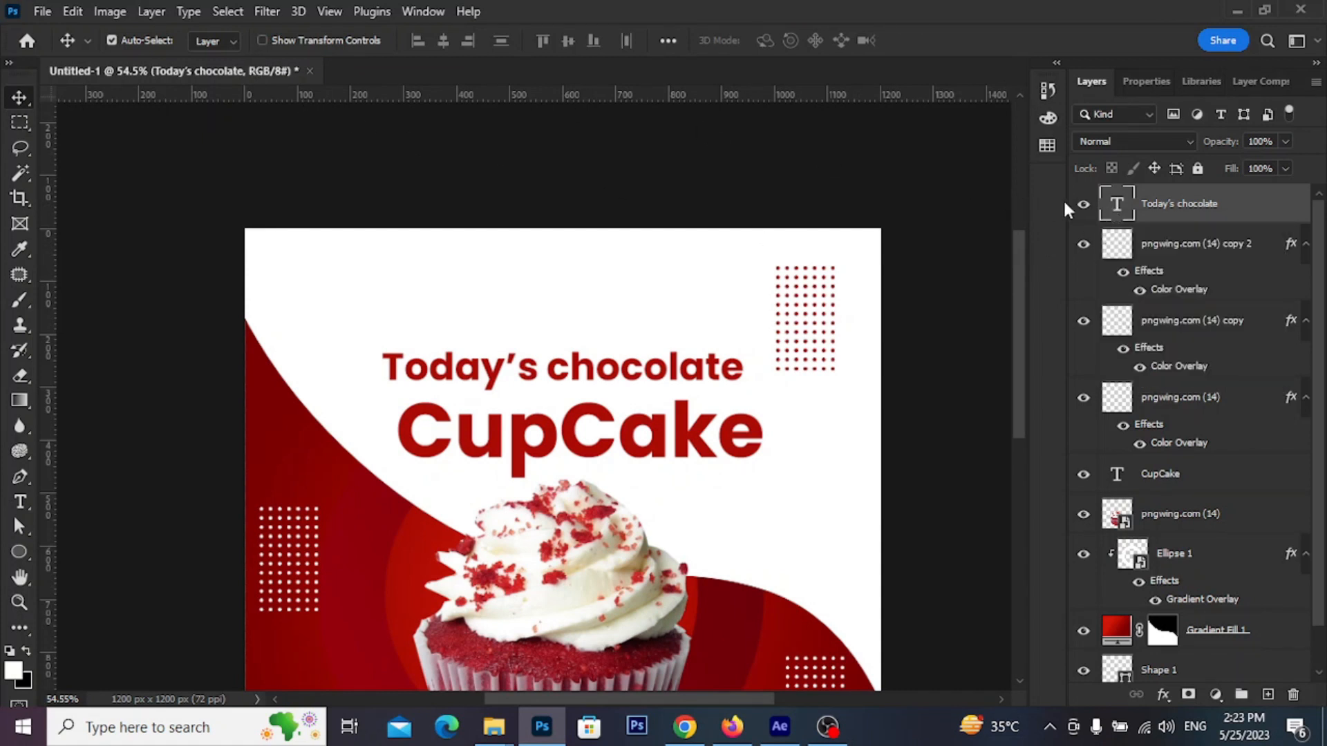
double_click(1118, 204)
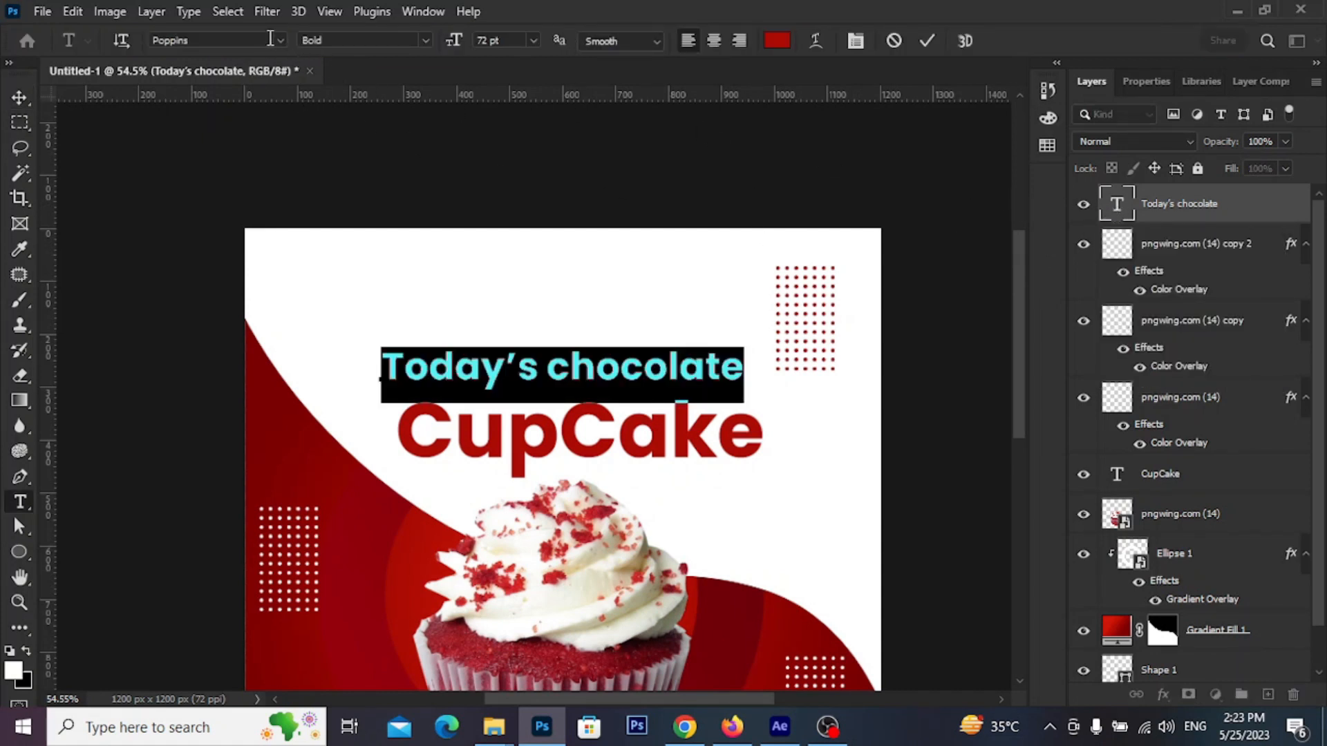
click(279, 40)
click(289, 114)
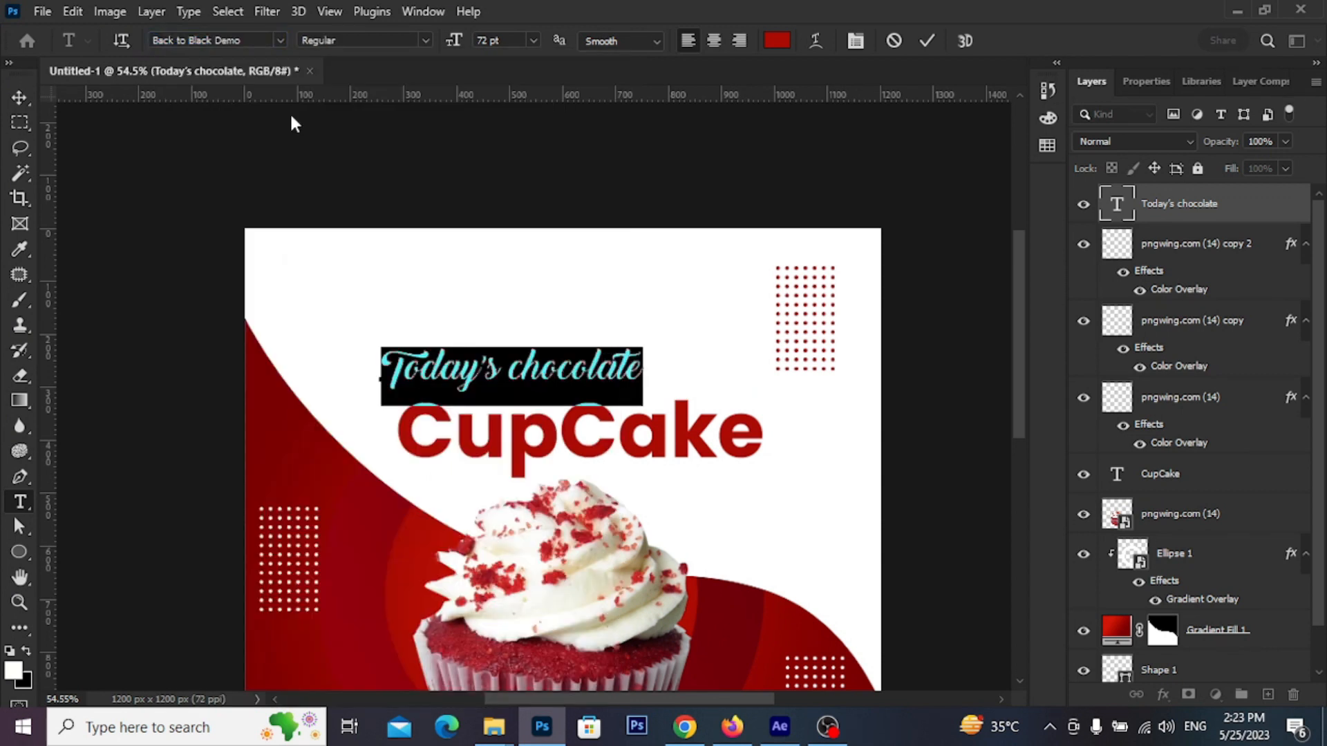
click(927, 40)
- Shift the "Today's chocolate" text right to centre it over the CupCake title and enlarge it to about 90 pt
key(v)
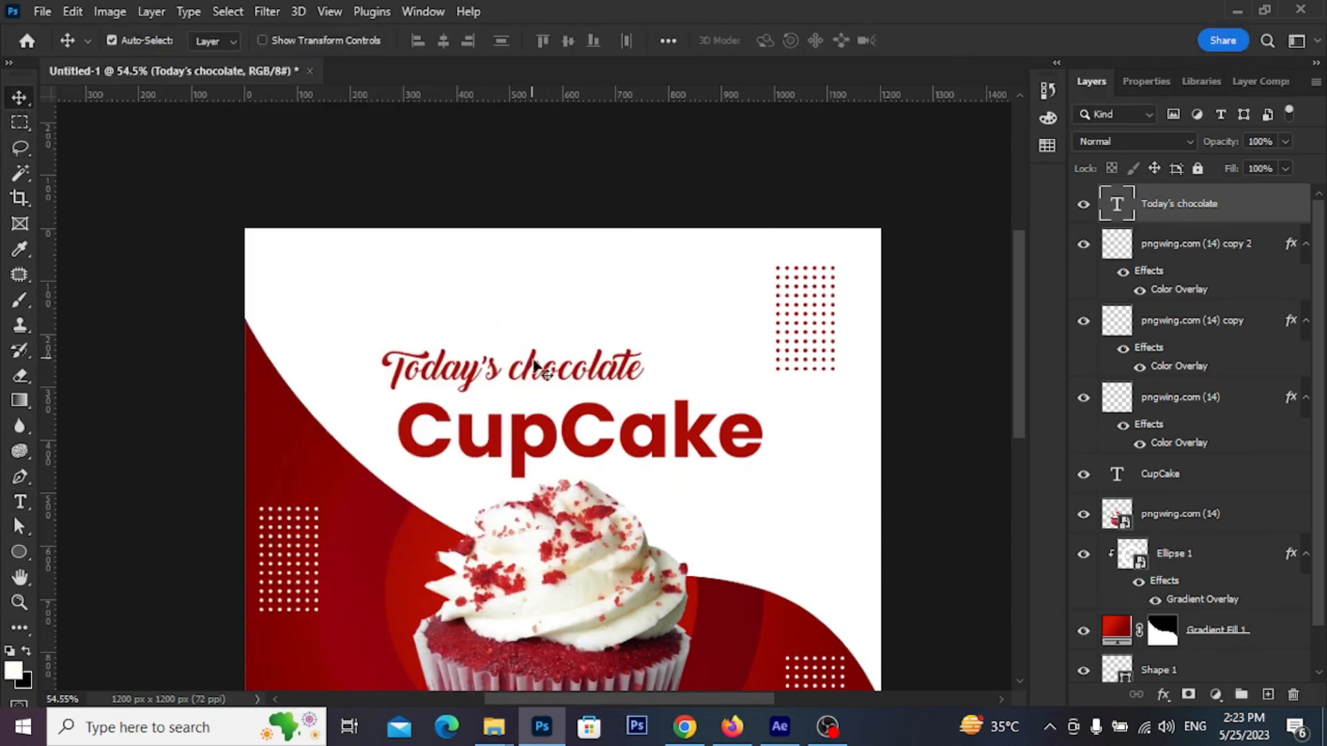
drag(535, 370, 568, 371)
key(ctrl+t)
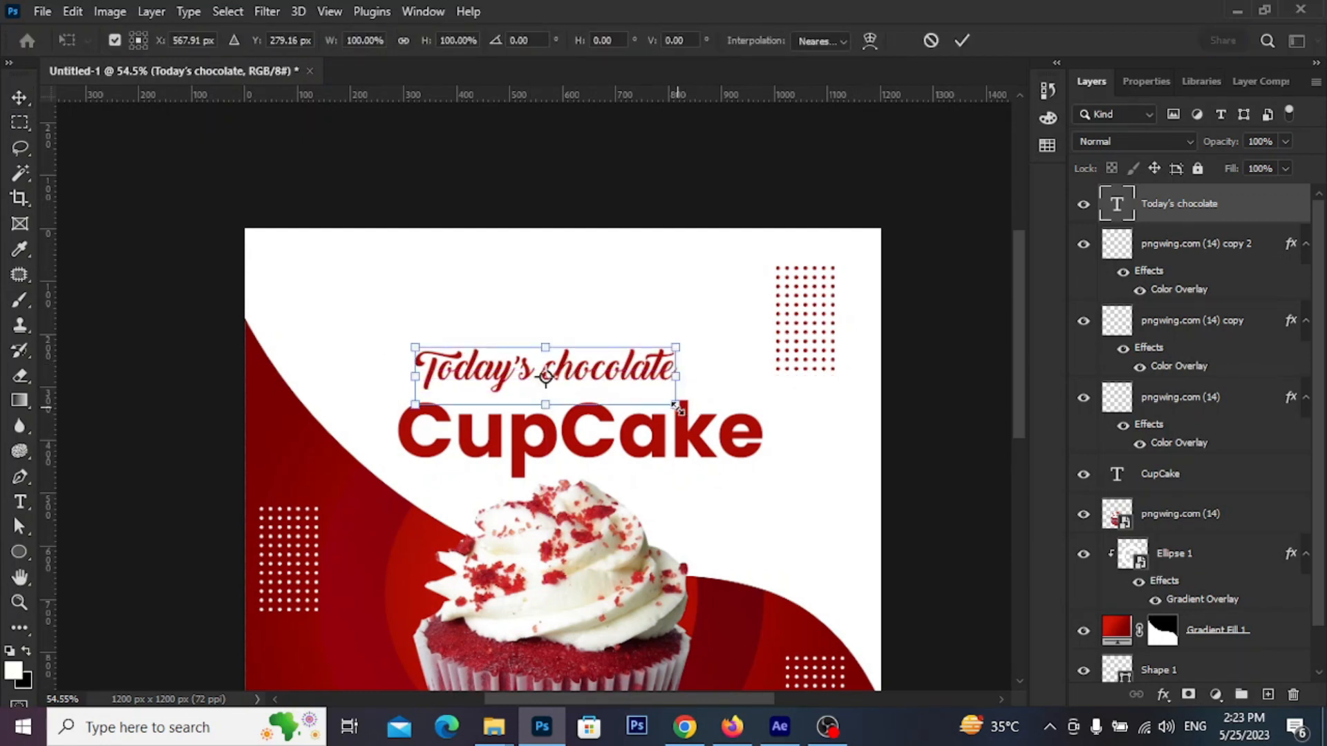
drag(677, 406, 710, 392)
click(962, 40)
- Draw a white strokeless rectangle about 211 x 56 px with 90 px corner radius near the design's lower-left corner and shift it slightly down
scroll(618, 446, down, 3)
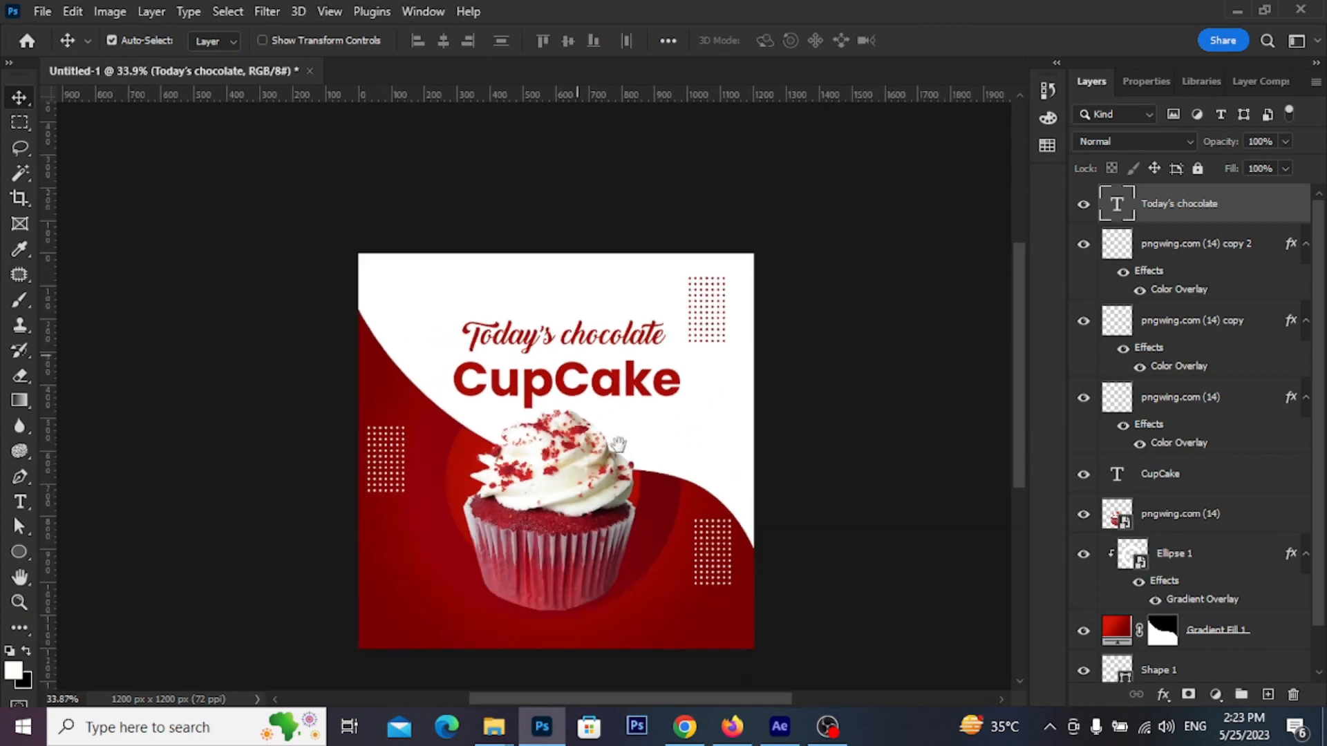
drag(618, 442, 641, 383)
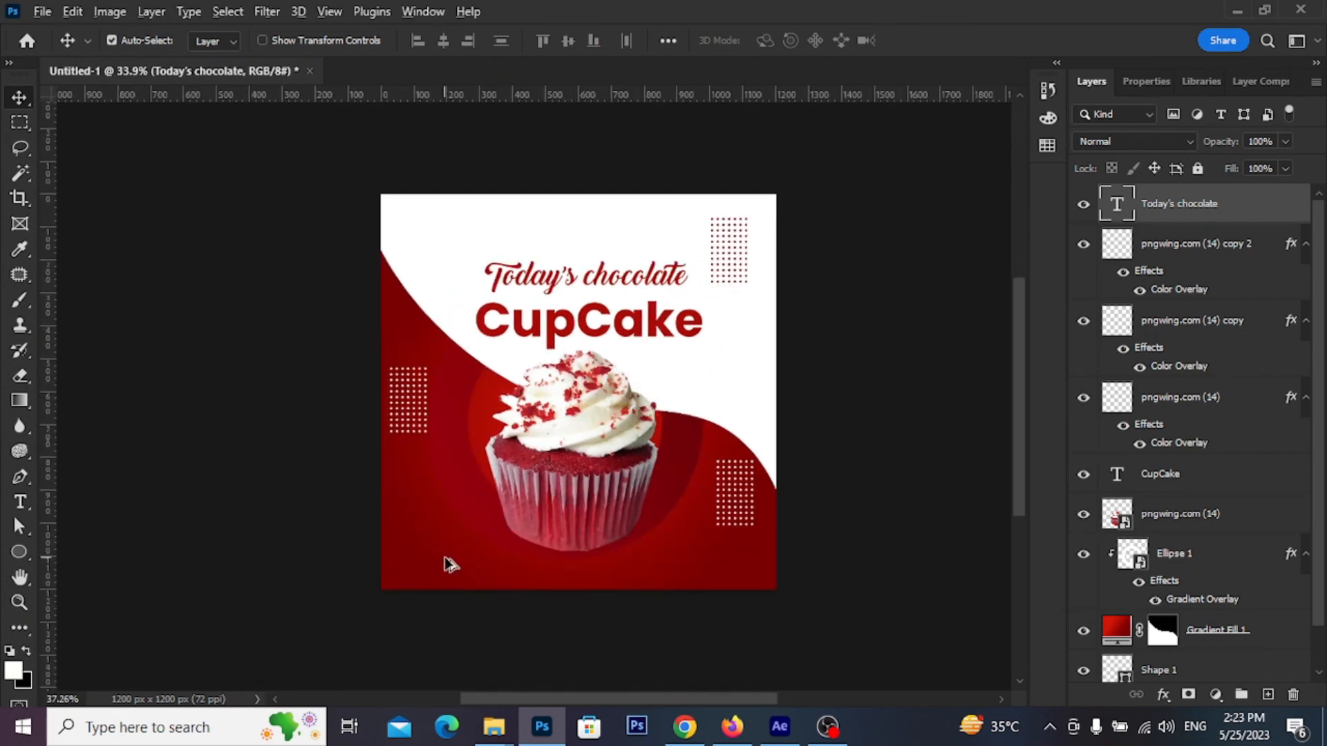
scroll(447, 562, up, 2)
drag(541, 446, 564, 378)
scroll(507, 409, up, 4)
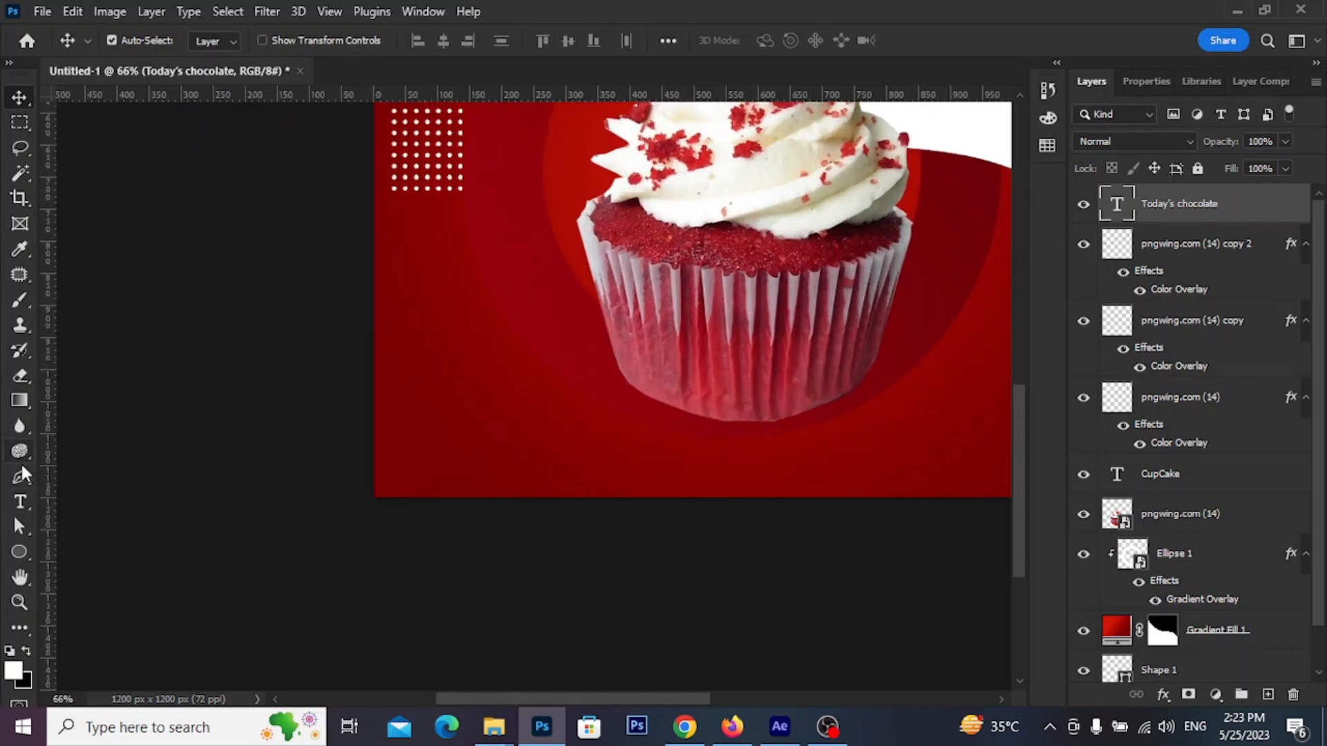
drag(20, 546, 74, 550)
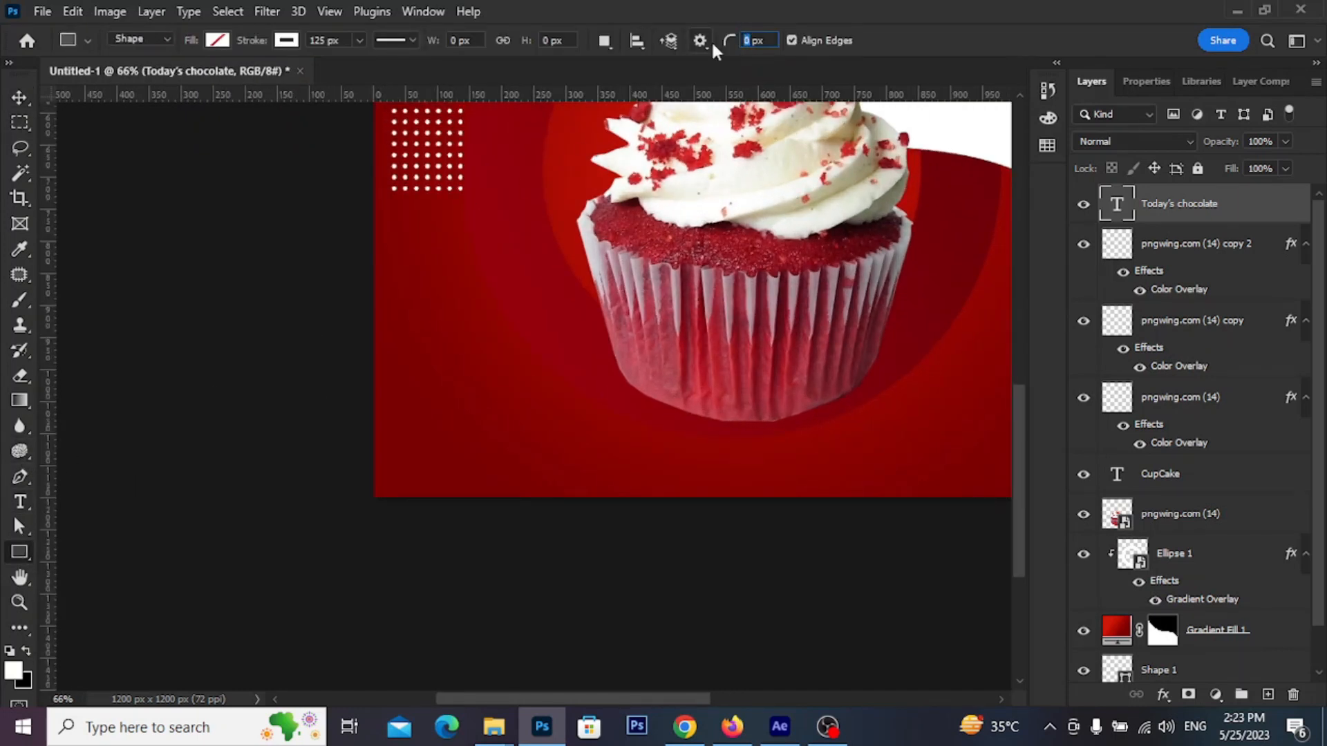
text(90)
click(280, 42)
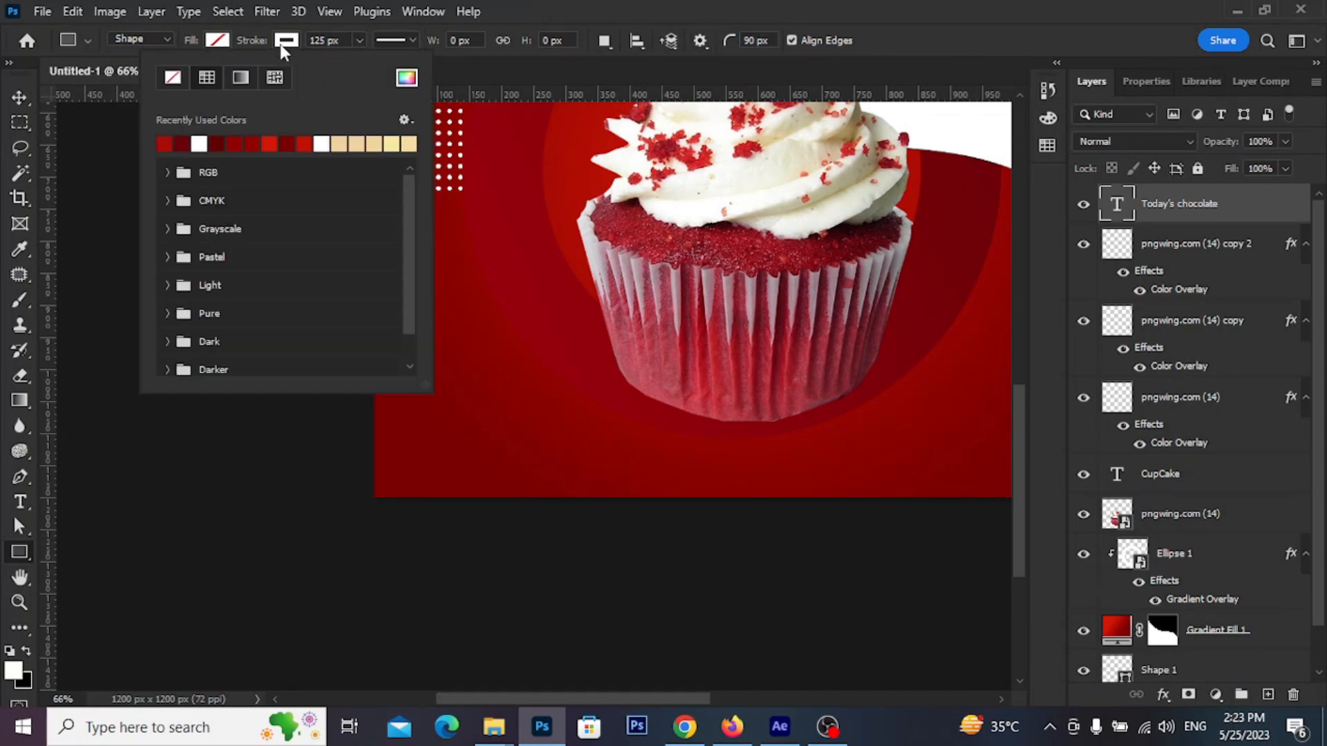
click(179, 78)
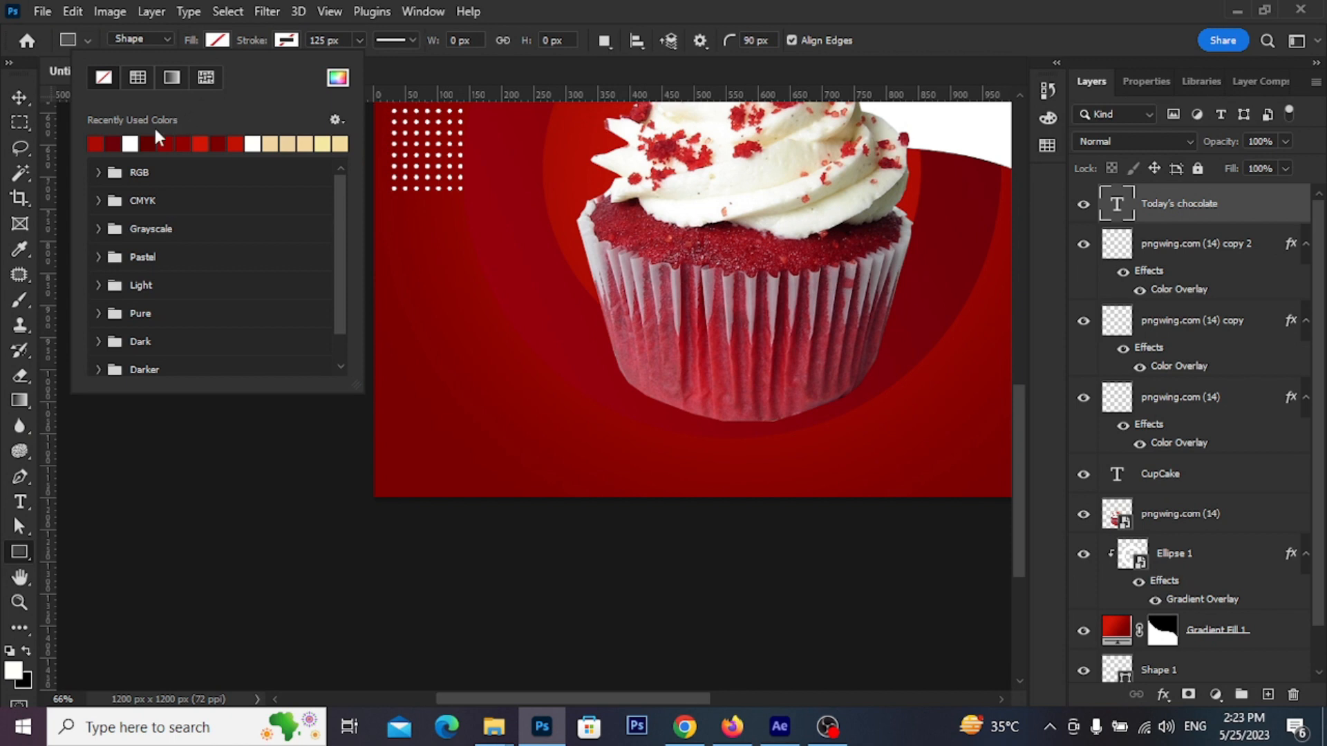
click(132, 142)
drag(414, 385, 548, 419)
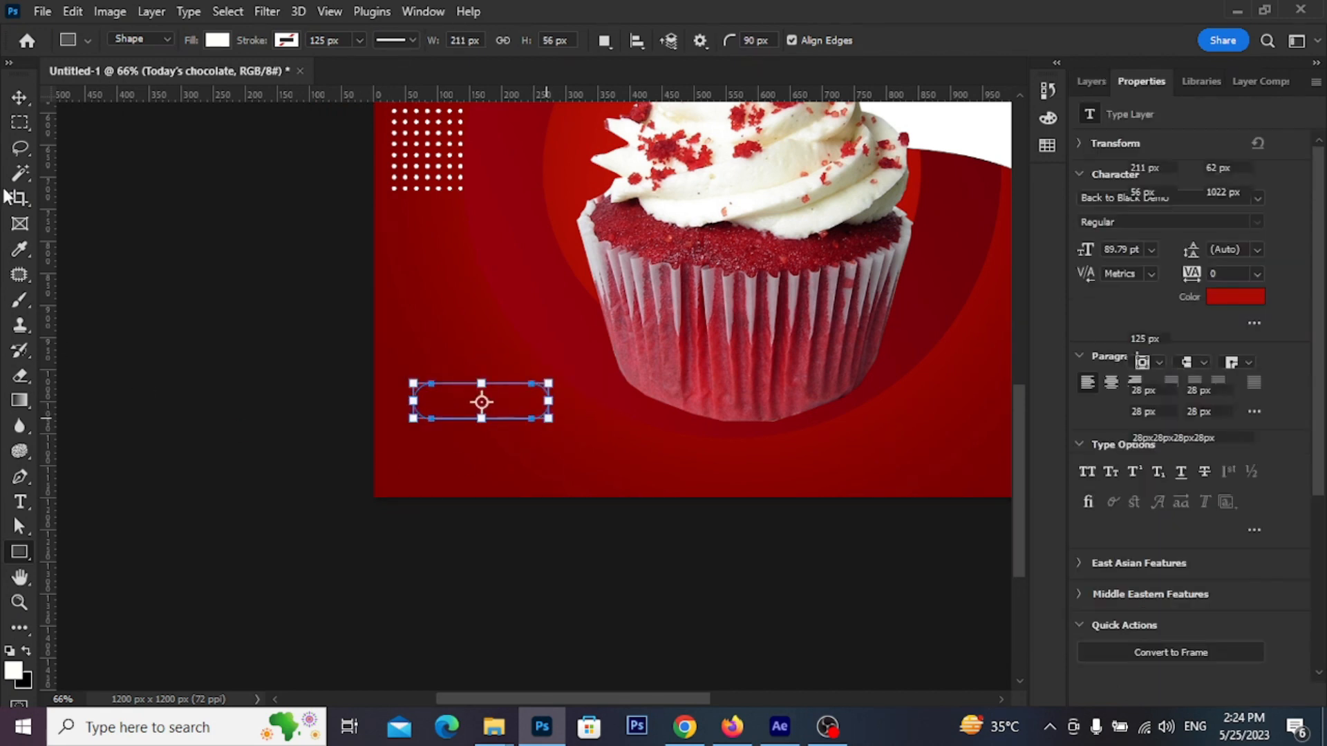
key(v)
scroll(415, 419, up, 3)
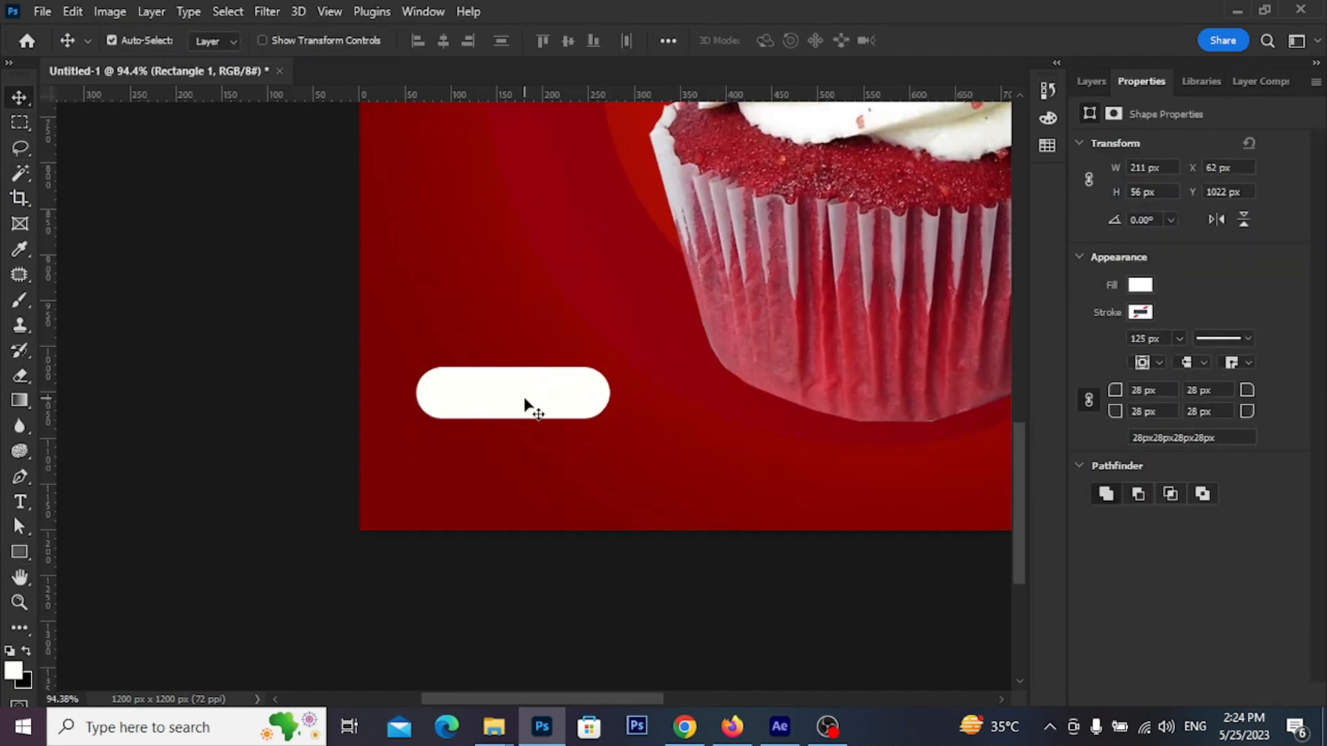
mouse_move(524, 398)
mouse_down()
mouse_move(518, 388)
mouse_move(523, 416)
mouse_up()
- Add white 24 pt text reading "ORDER NOW" below the white rounded rectangle
scroll(487, 432, up, 2)
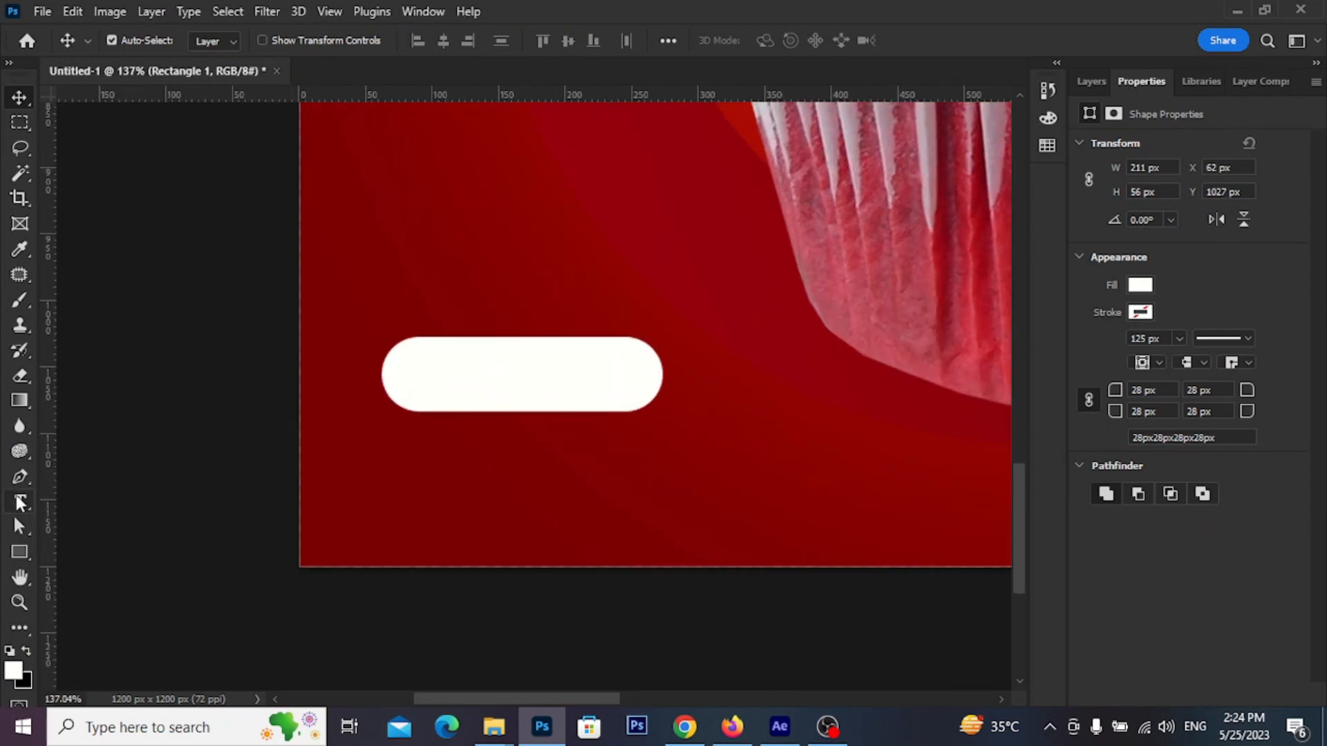
click(19, 502)
click(519, 491)
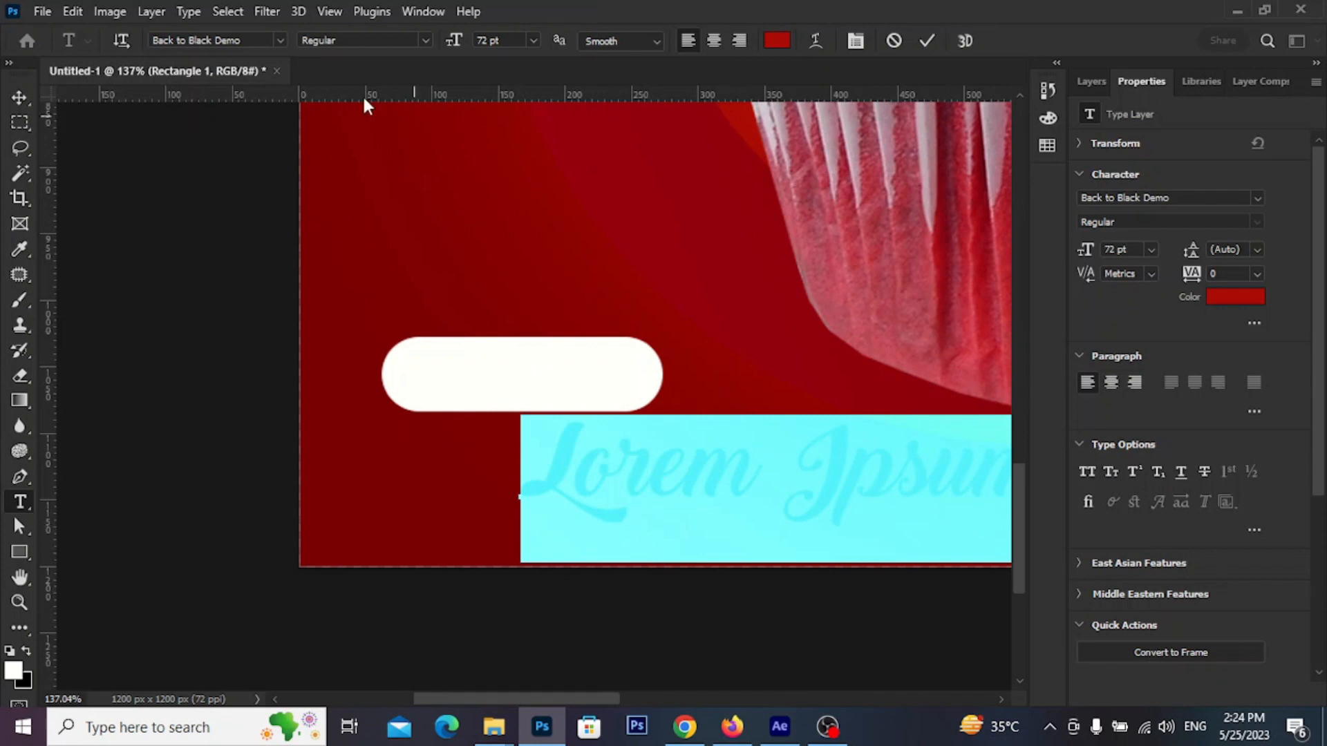
click(777, 42)
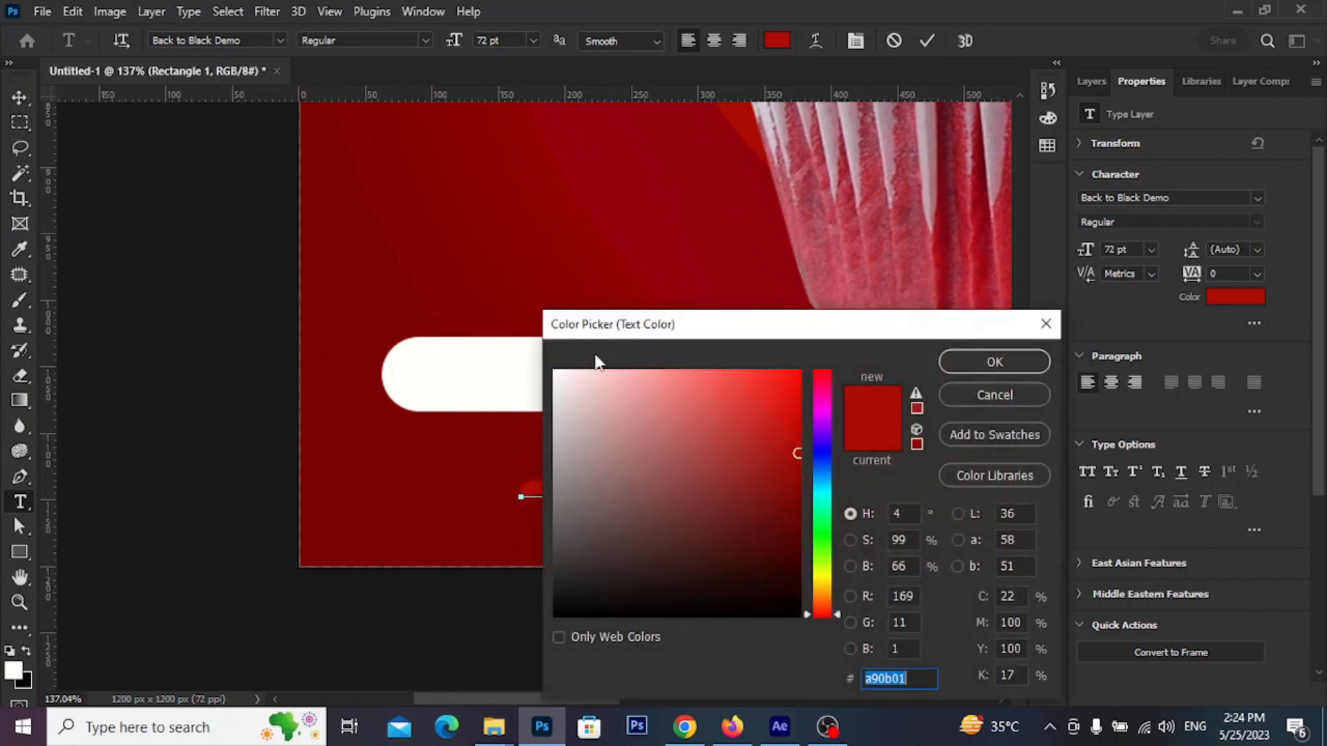
click(555, 372)
click(976, 365)
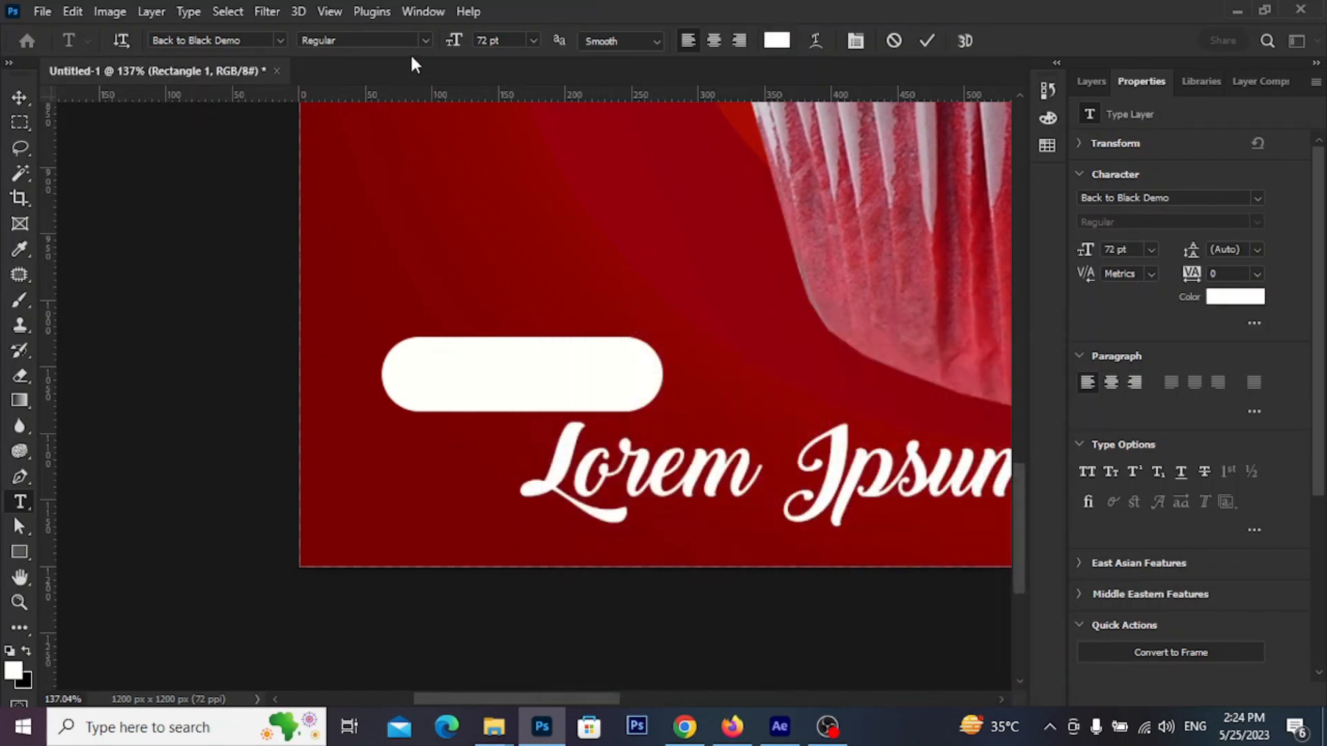
click(533, 40)
click(520, 212)
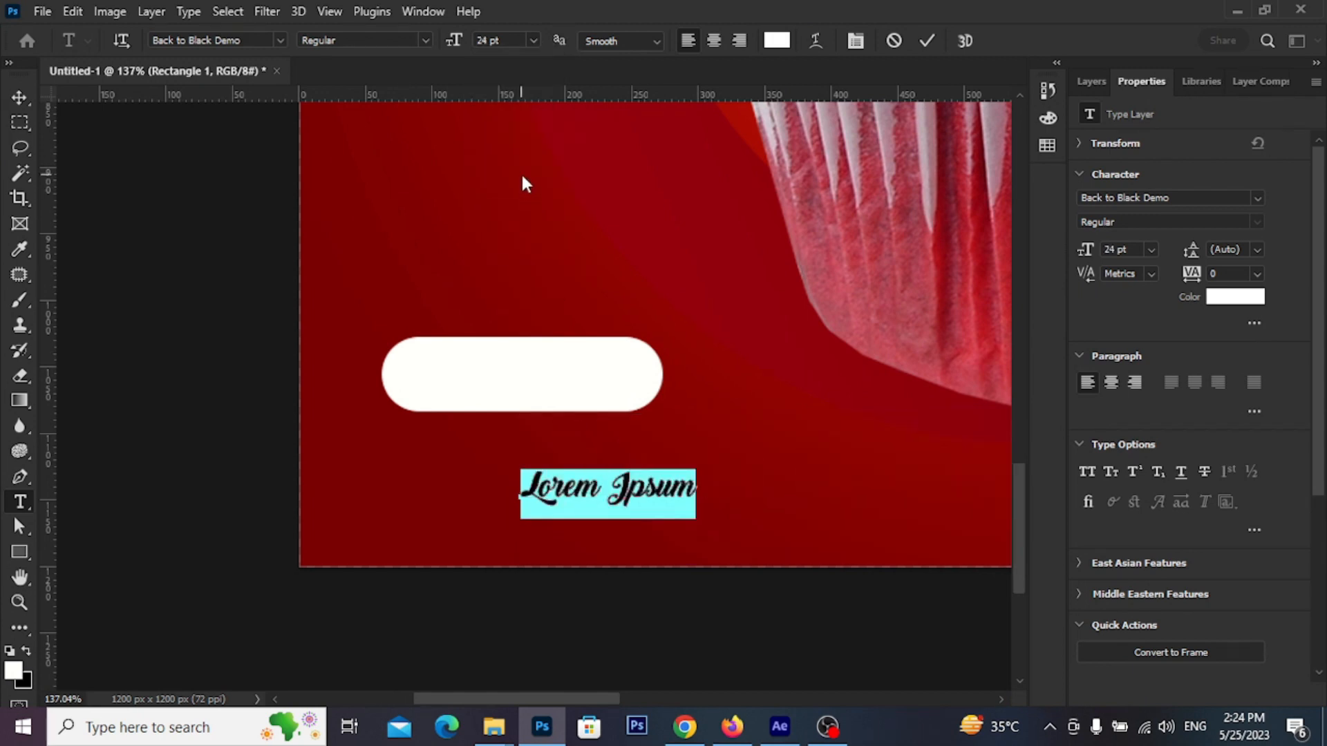
text(ORDER )
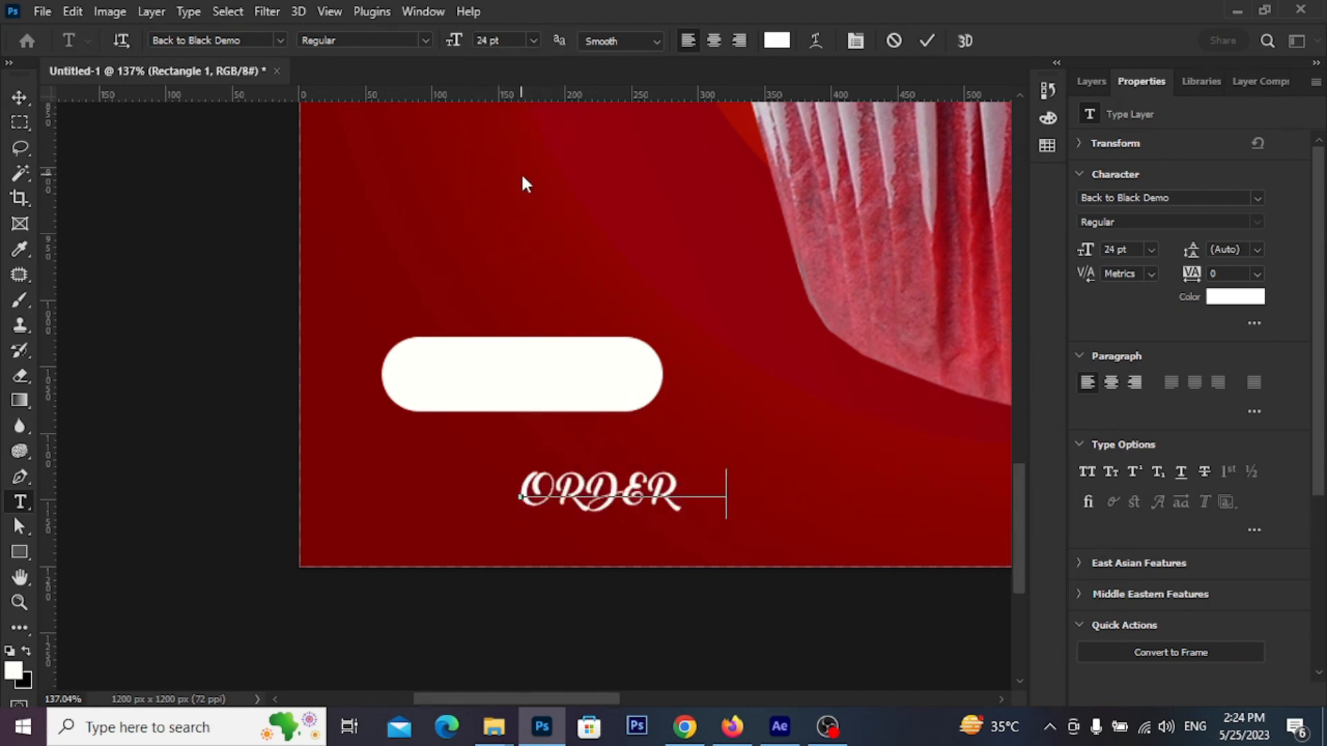
text(NOW)
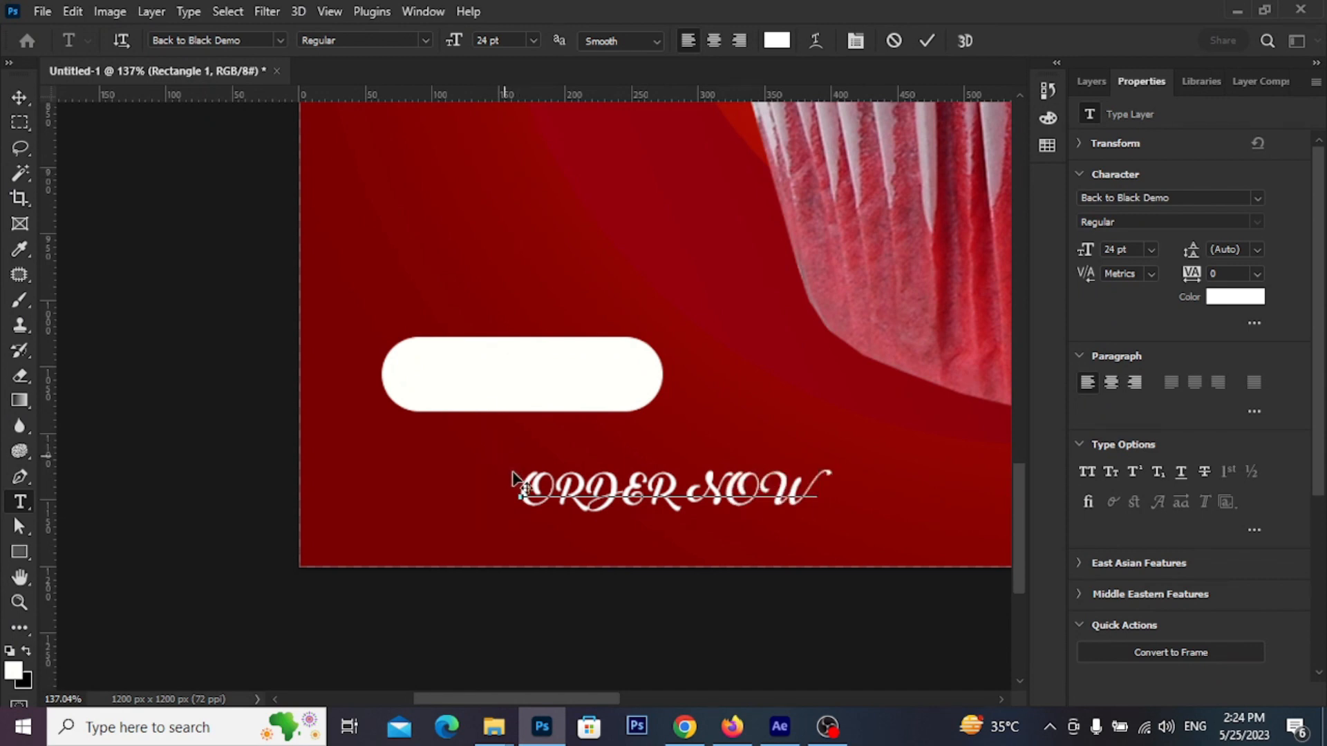
- Set the ORDER NOW text to Poppins Bold at 16 pt and move it onto the white rounded rectangle
drag(518, 487, 877, 458)
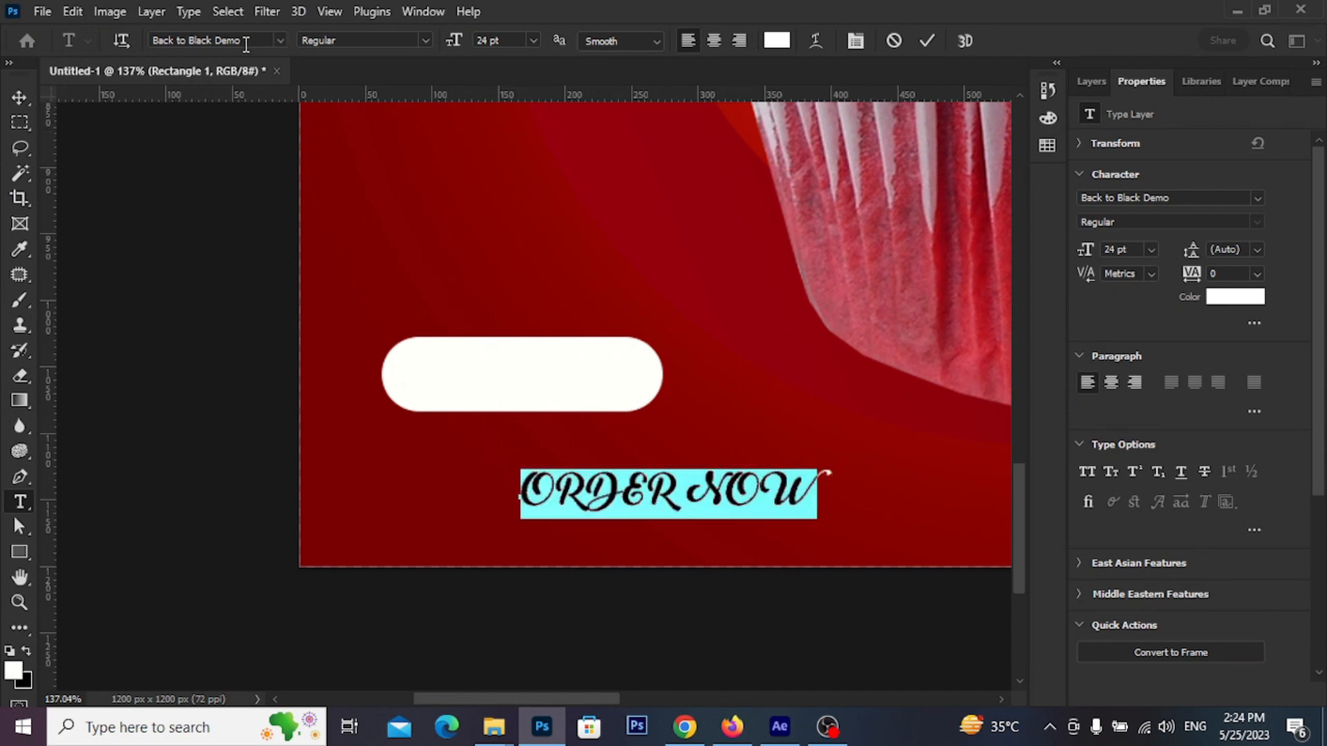
click(282, 41)
click(256, 122)
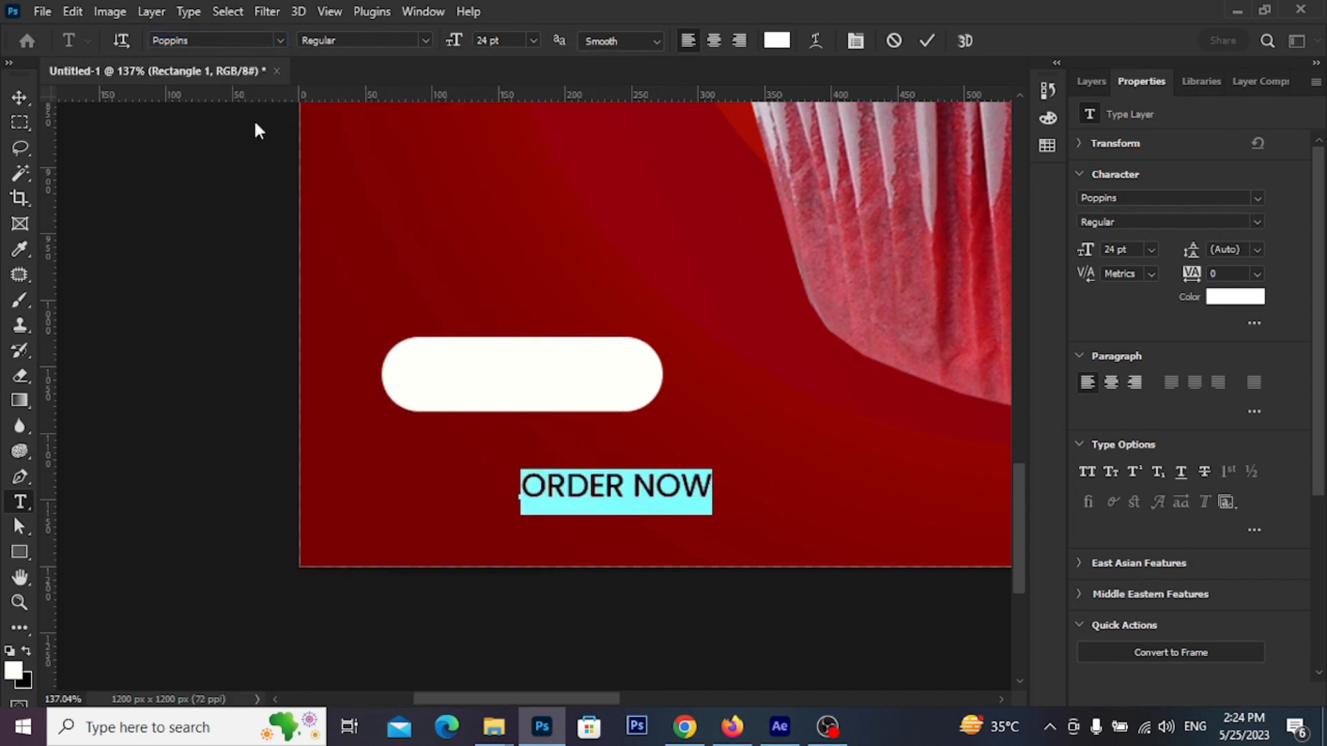
click(425, 40)
click(414, 199)
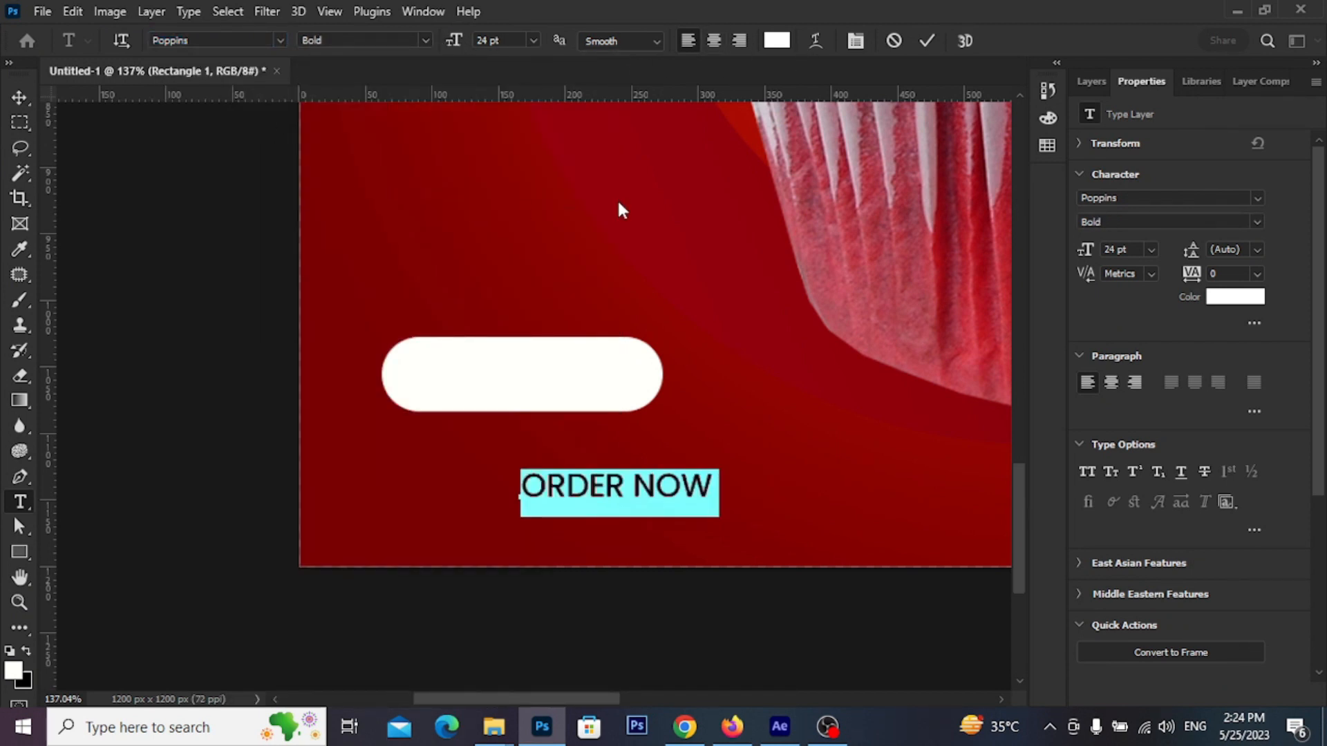
click(533, 43)
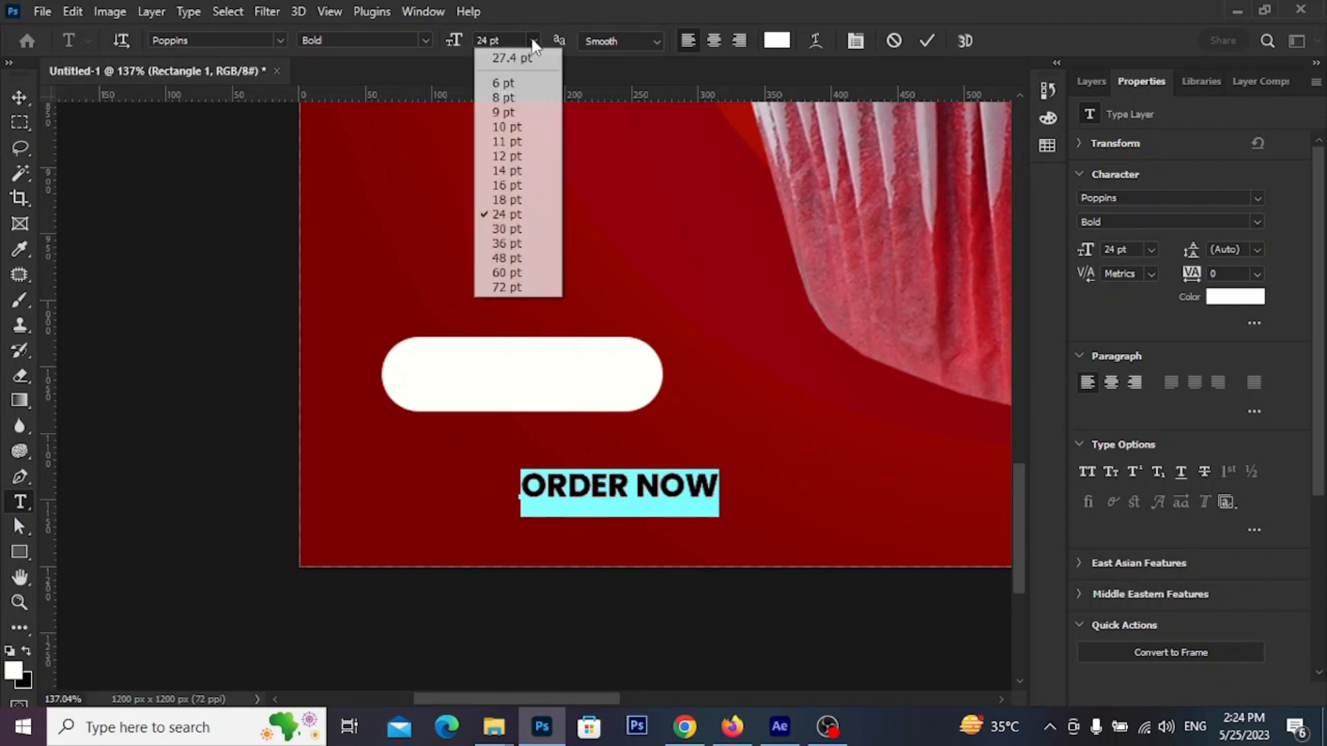
click(517, 183)
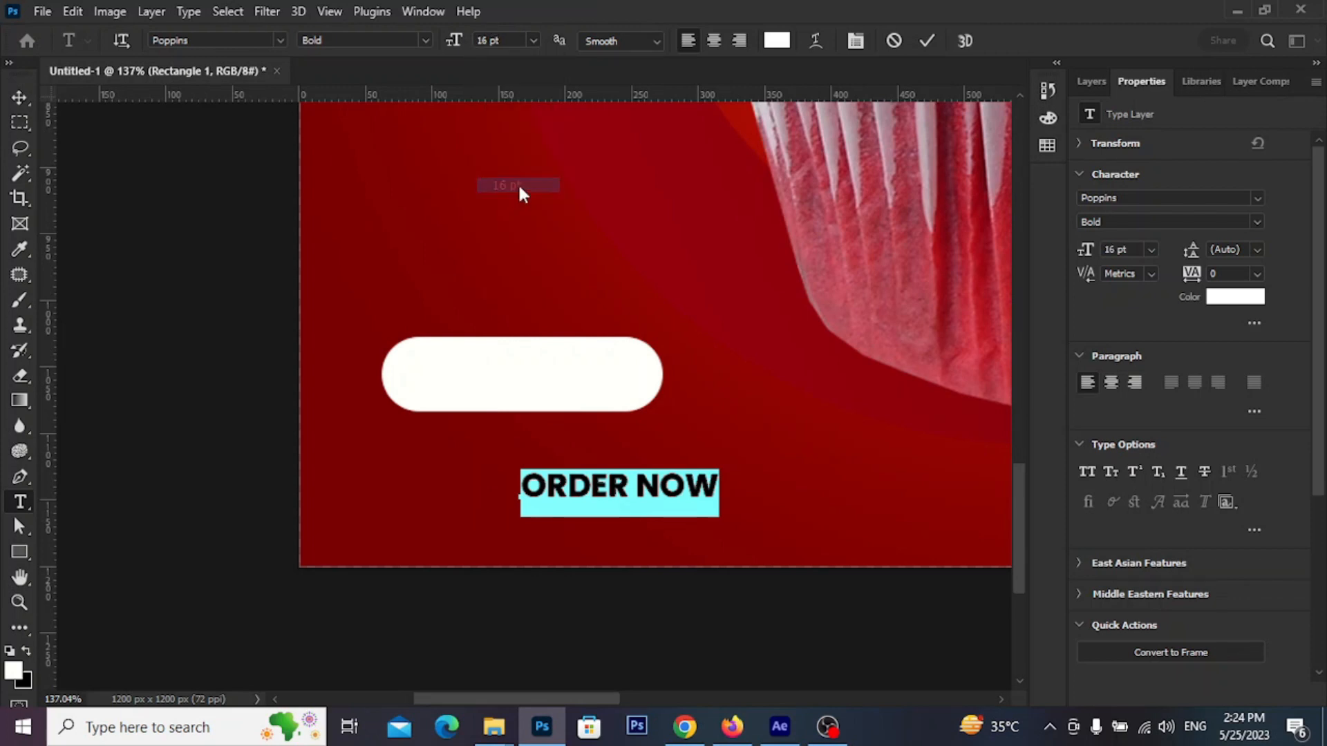
click(927, 42)
click(20, 98)
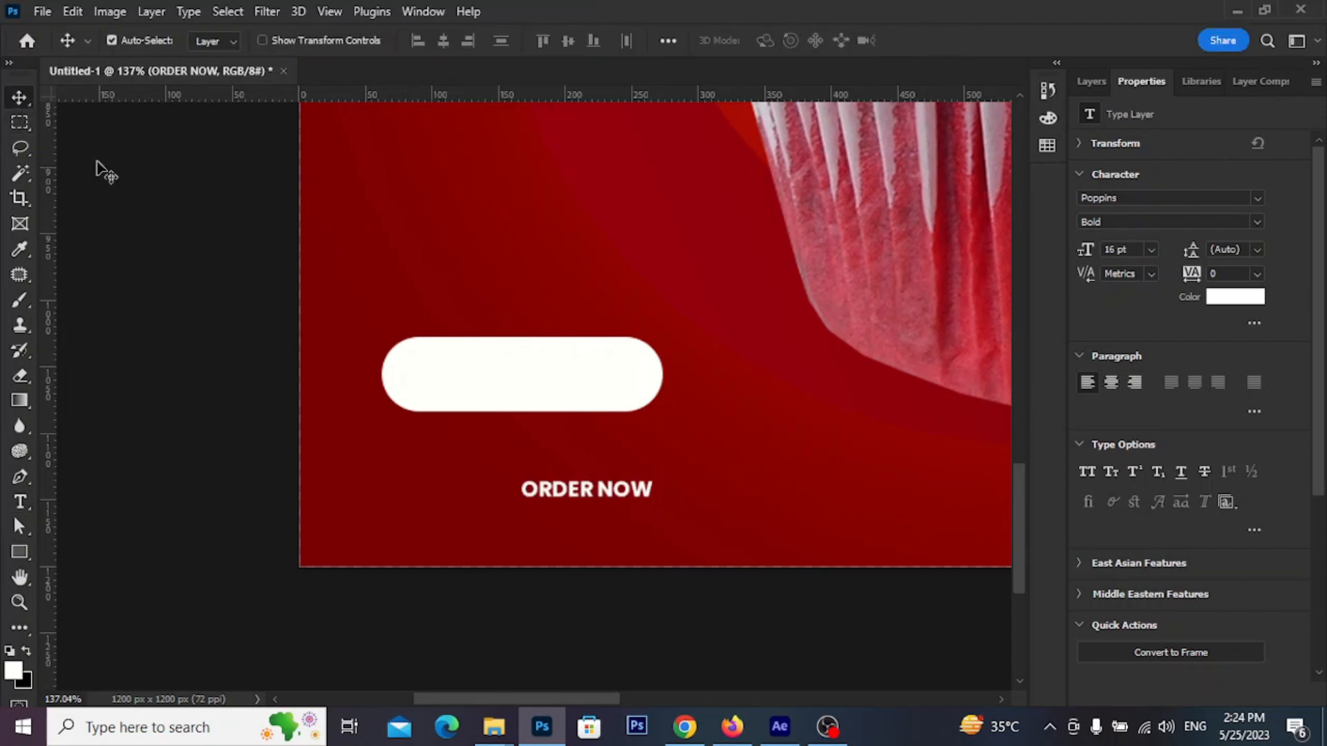
drag(613, 498, 537, 377)
- Recolour the ORDER NOW text dark red, 790000, sampled from the design's background
click(1093, 80)
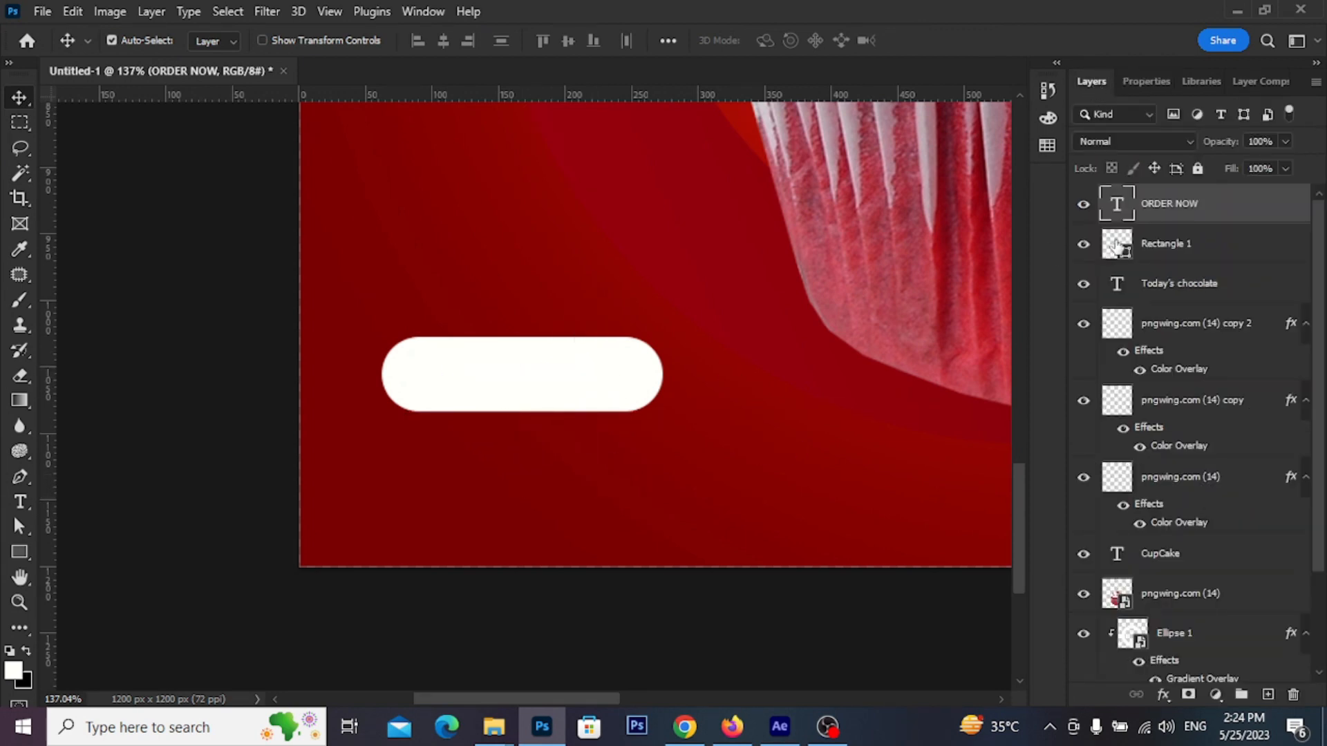
double_click(1117, 204)
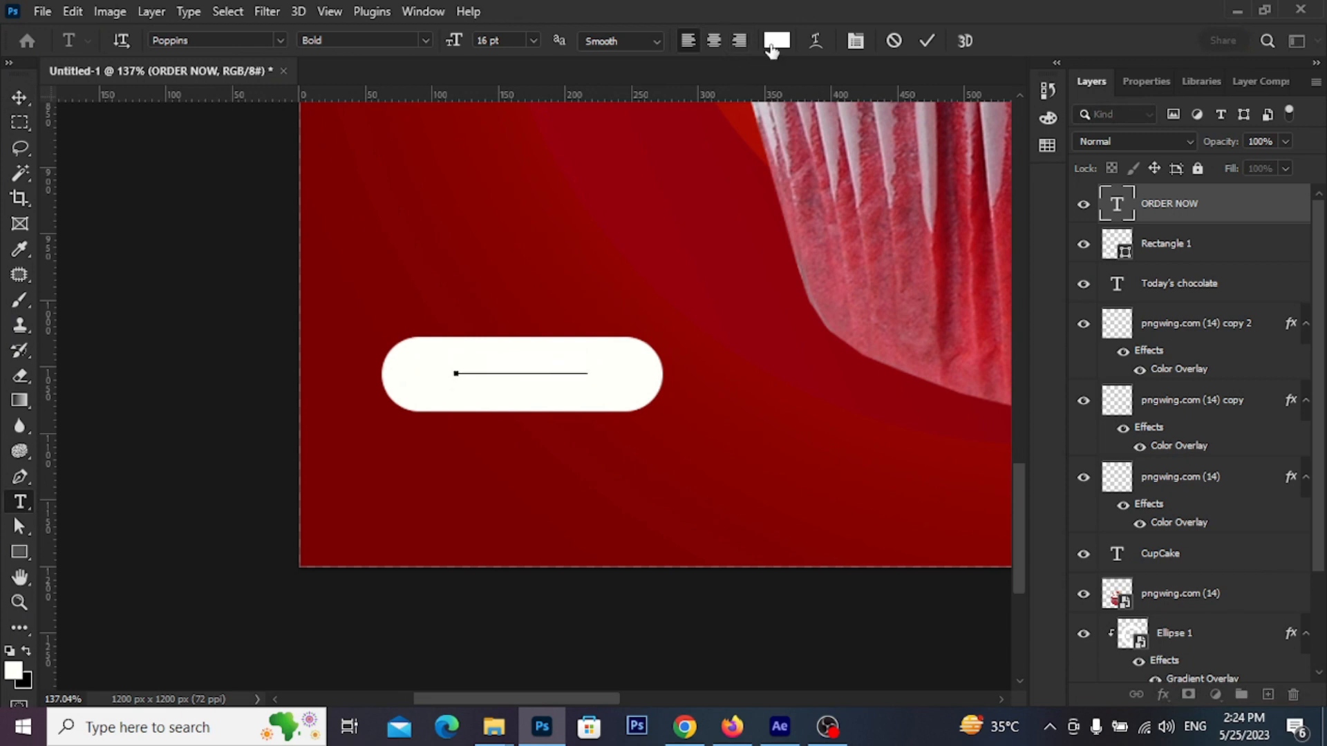
click(775, 41)
click(377, 331)
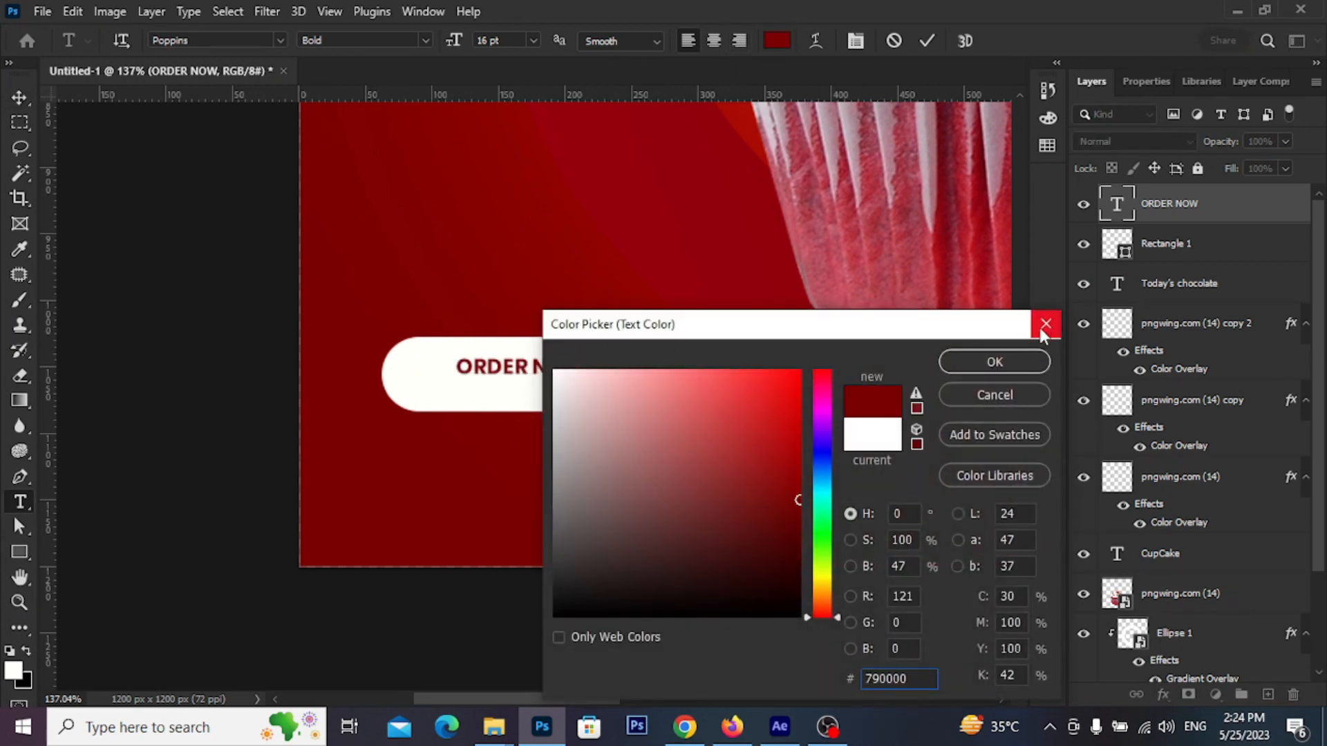
click(995, 361)
click(924, 46)
- Scale the ORDER NOW text to about 133% and centre it on the white rounded button
scroll(546, 381, up, 5)
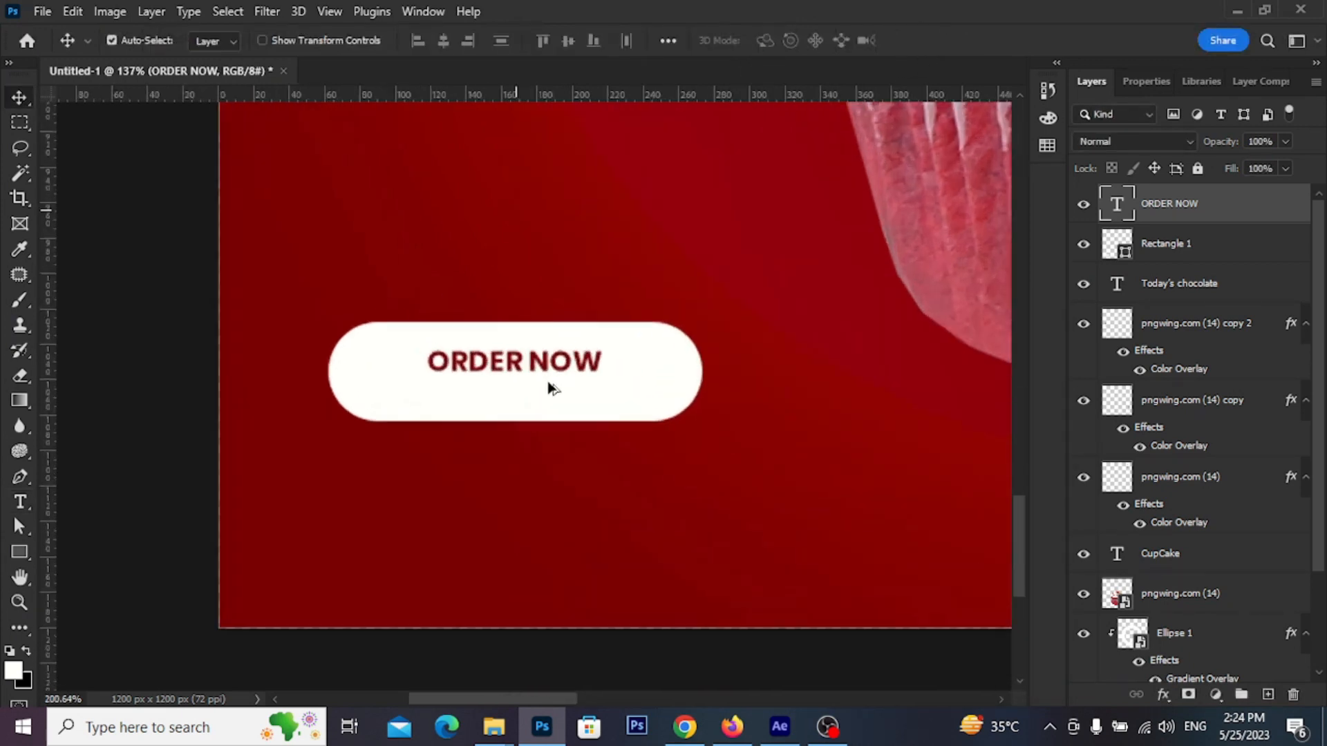
mouse_move(599, 363)
mouse_down()
mouse_move(586, 377)
mouse_move(637, 419)
mouse_move(607, 373)
mouse_up()
key(ctrl+t)
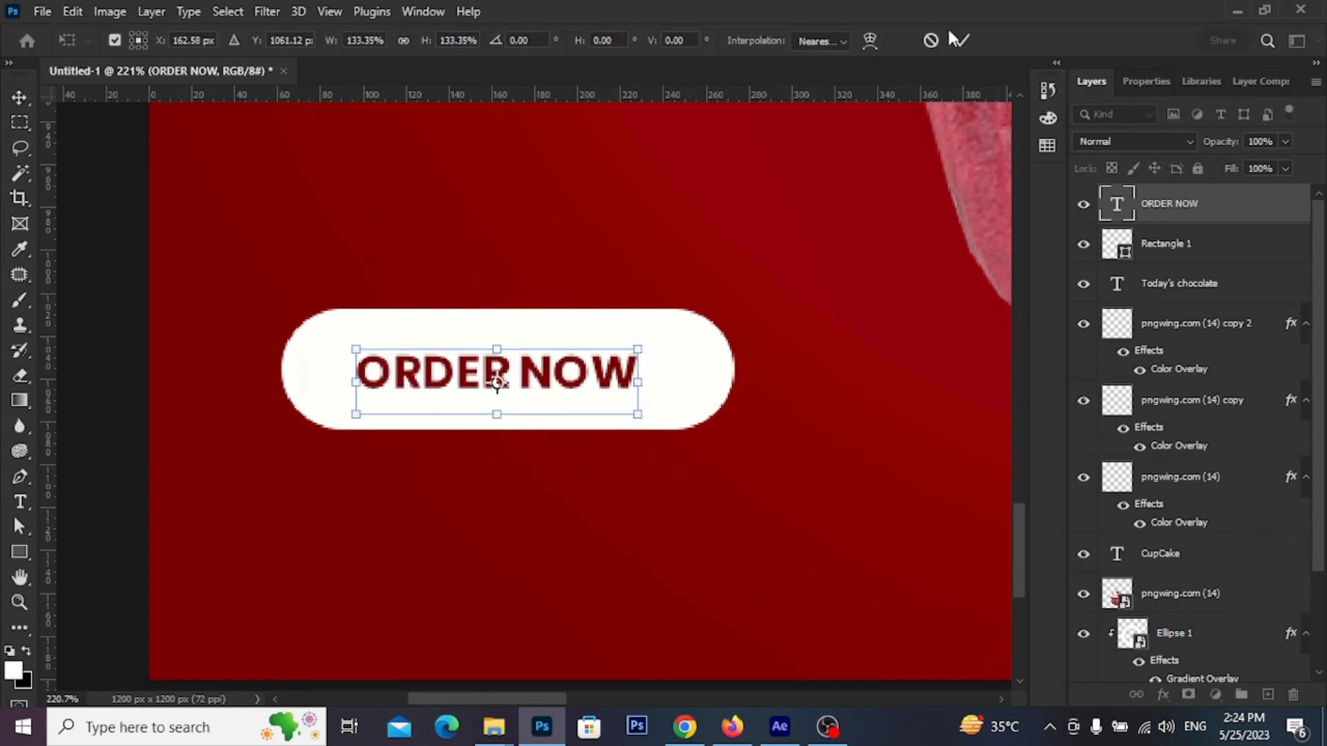
click(966, 39)
scroll(543, 380, down, 3)
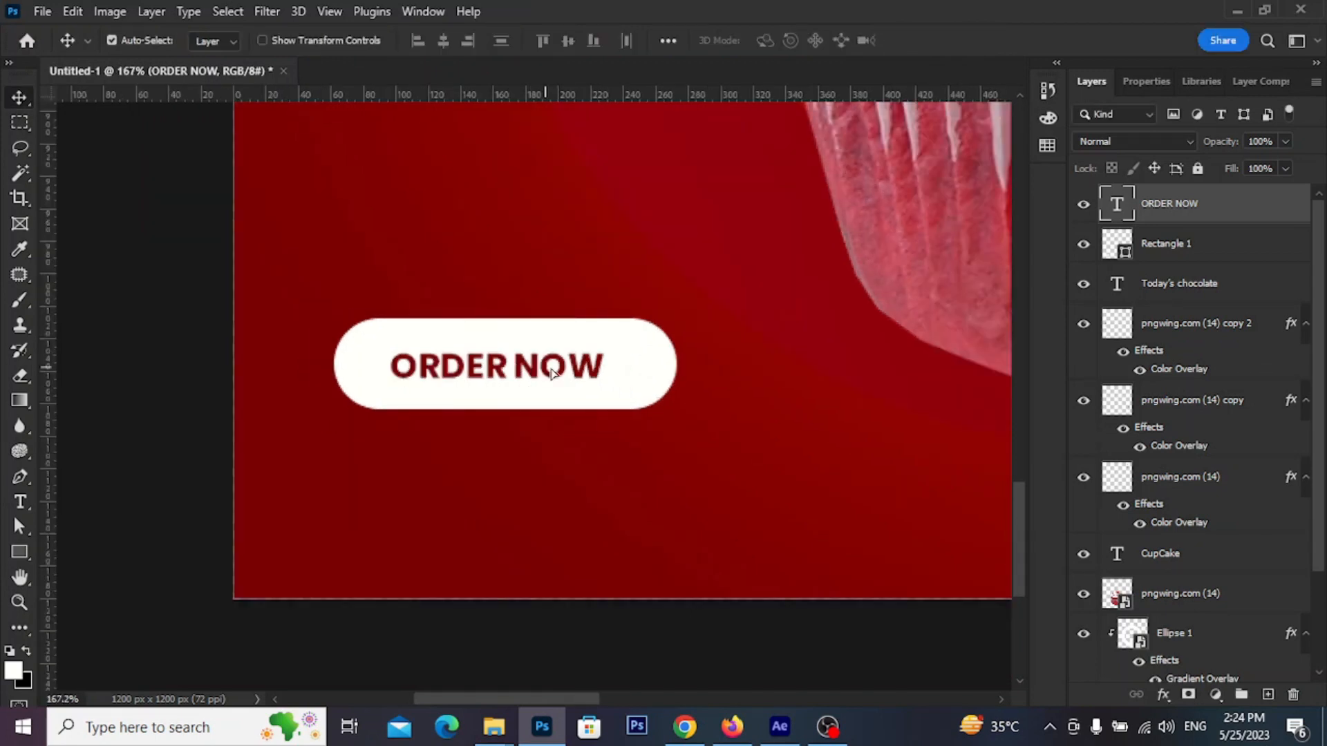
drag(550, 374, 549, 371)
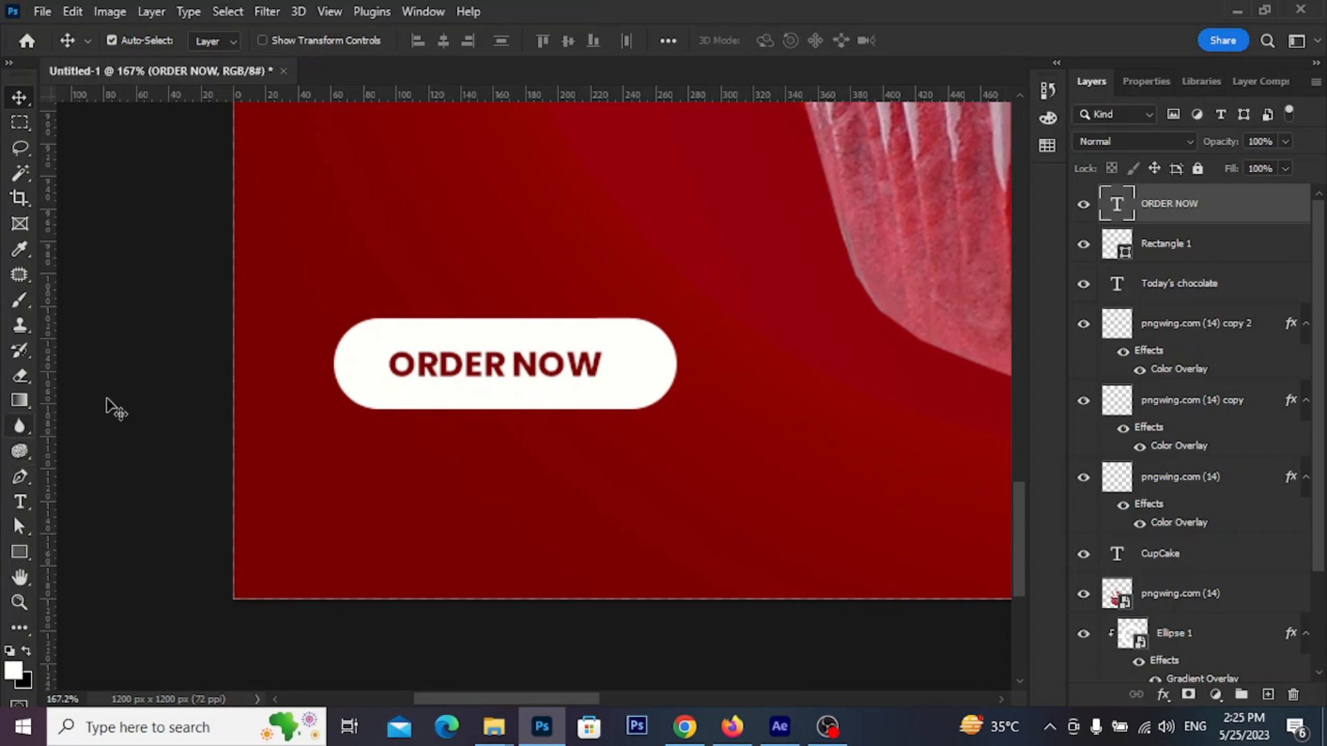
- Duplicate the ORDER NOW text just below the button and colour the copy white, ffffff
drag(430, 367, 411, 452)
double_click(1117, 205)
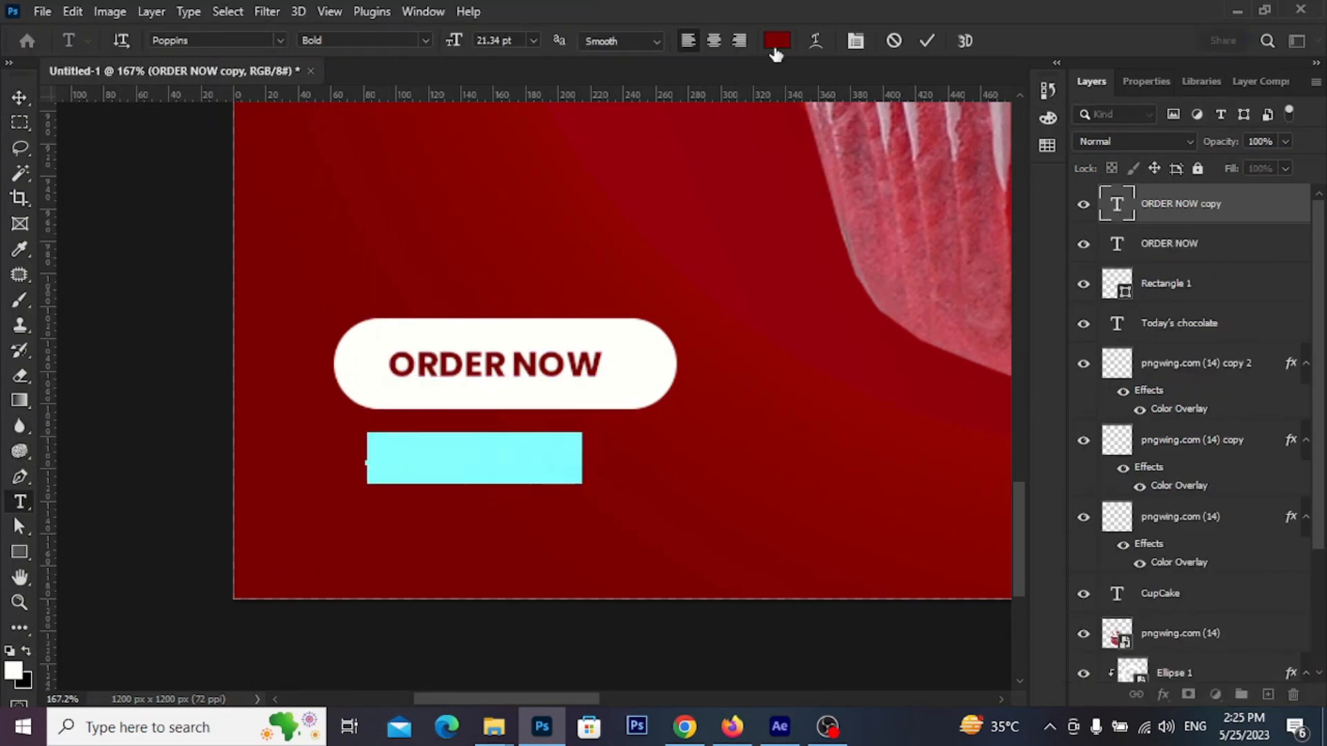
click(777, 40)
drag(552, 368, 550, 366)
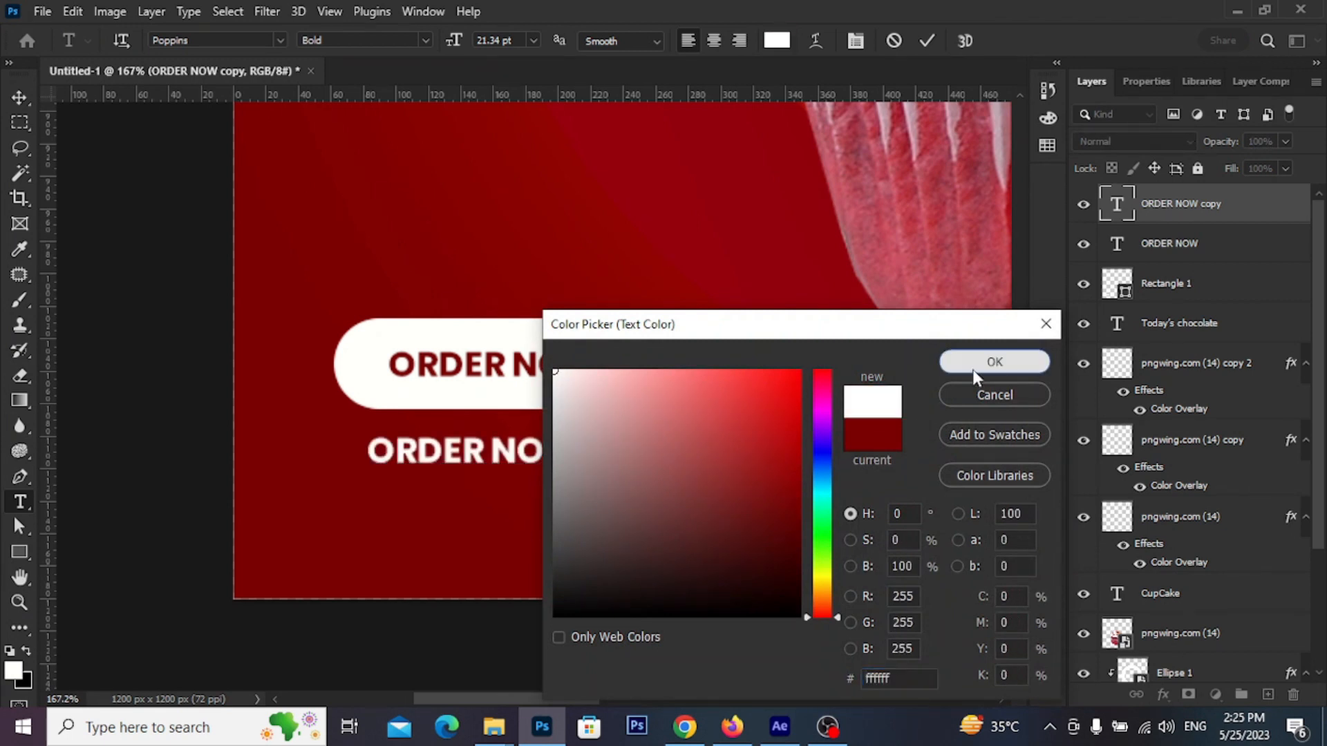
click(994, 361)
text(ww)
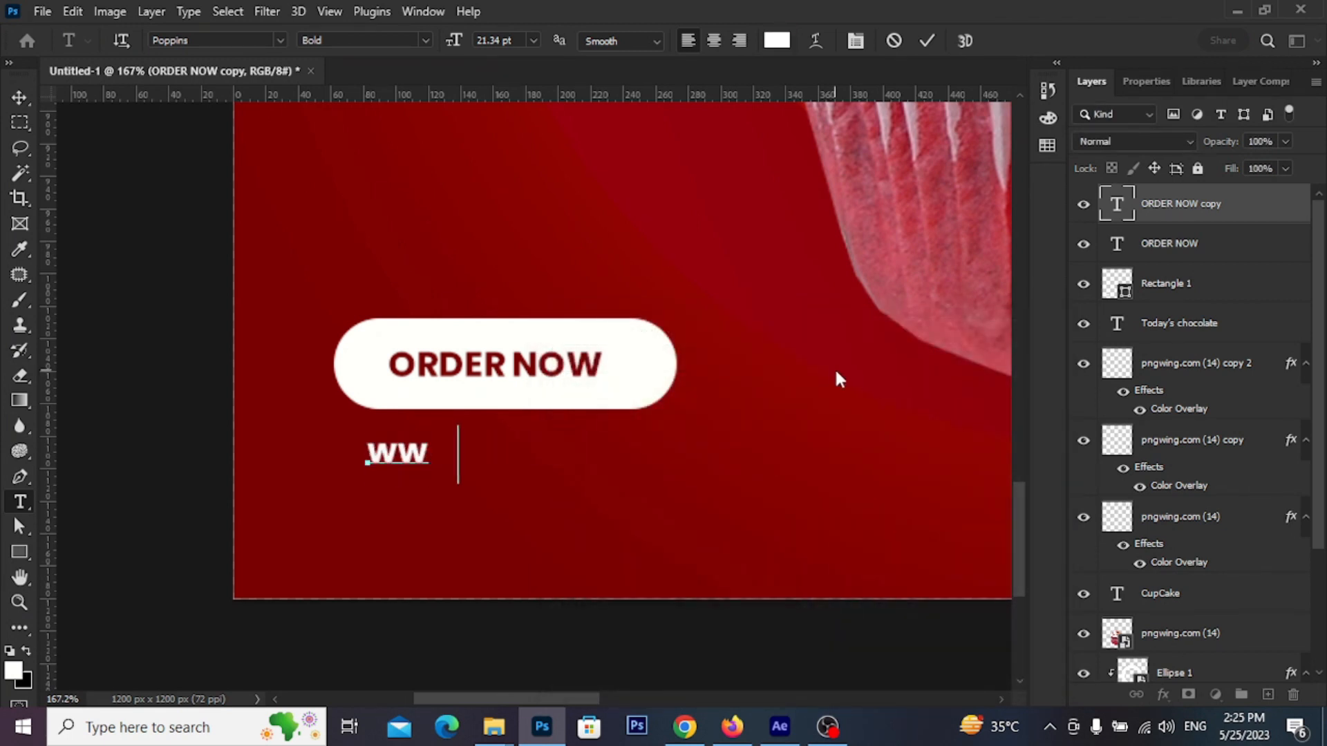
text(w.cr)
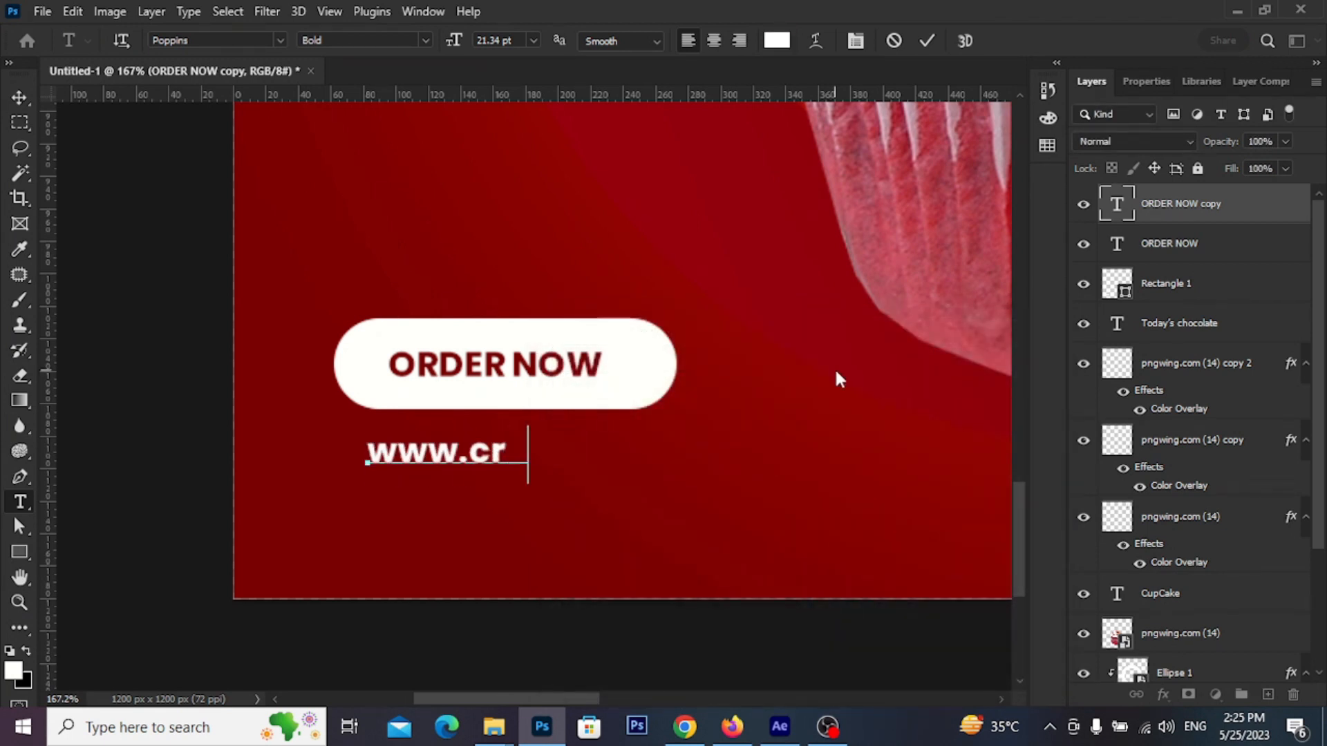
text(eati e)
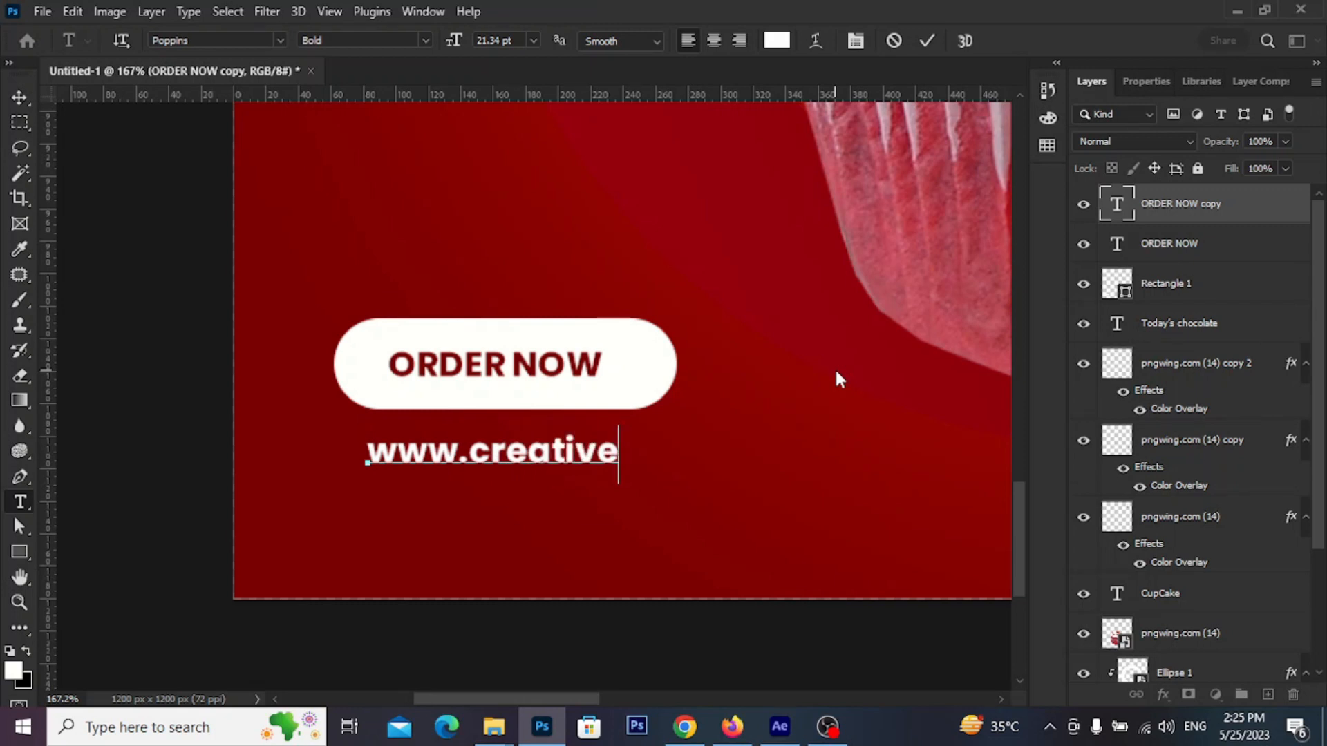
text(world)
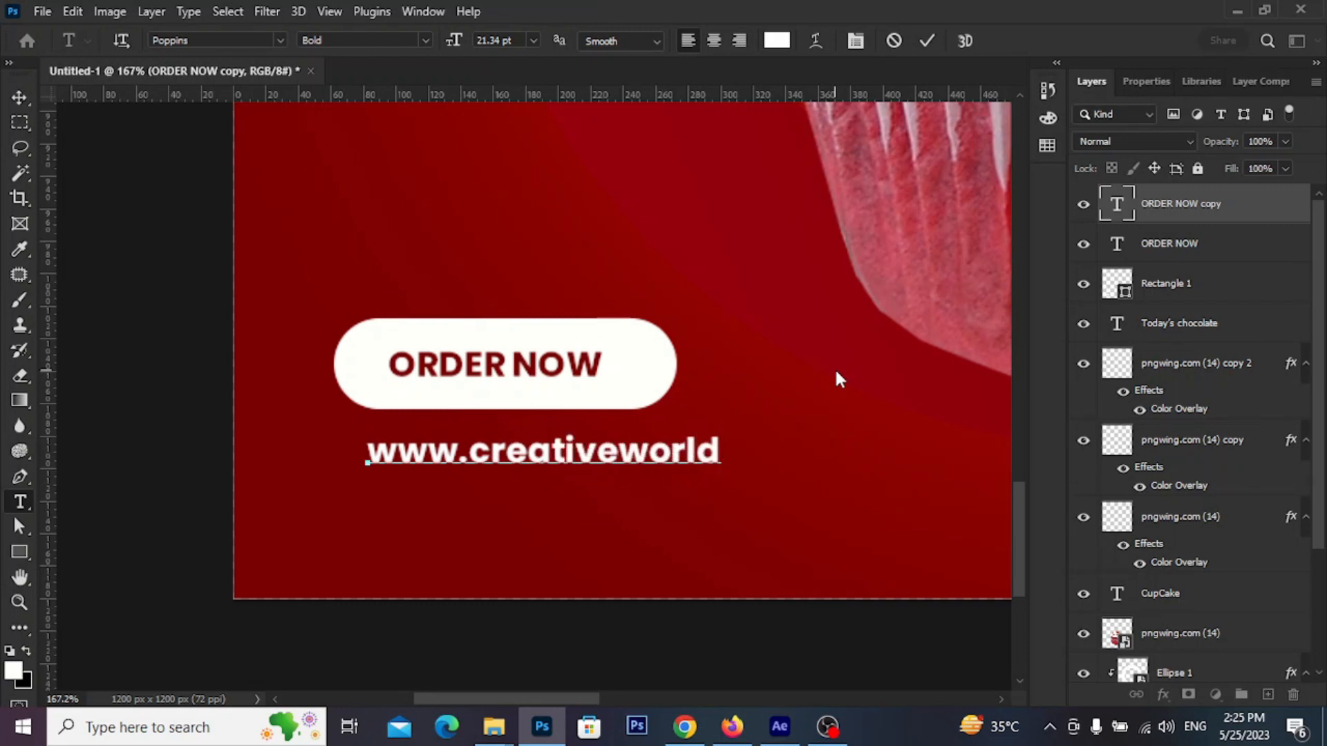
text(.com)
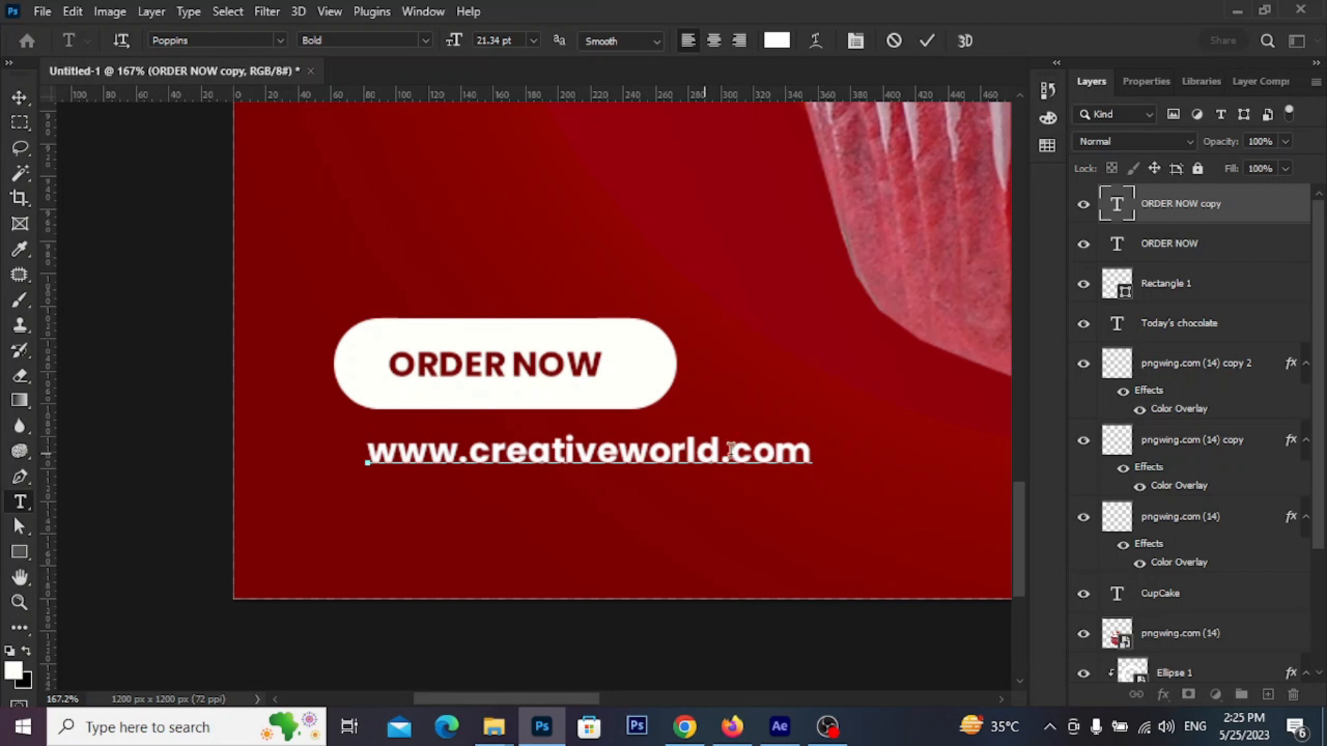
- Set the web address text to Poppins SemiBold and shift it slightly left beneath the ORDER NOW button
drag(817, 453, 269, 454)
click(425, 40)
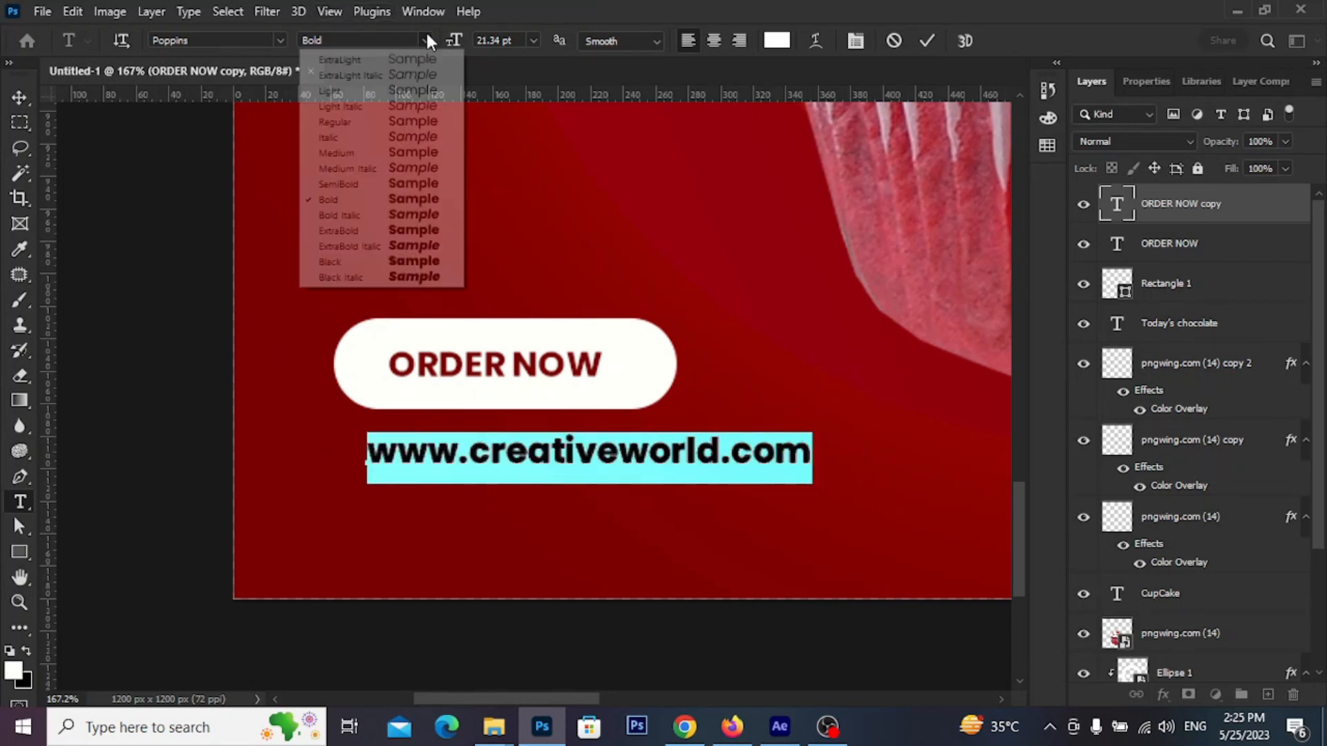
click(396, 184)
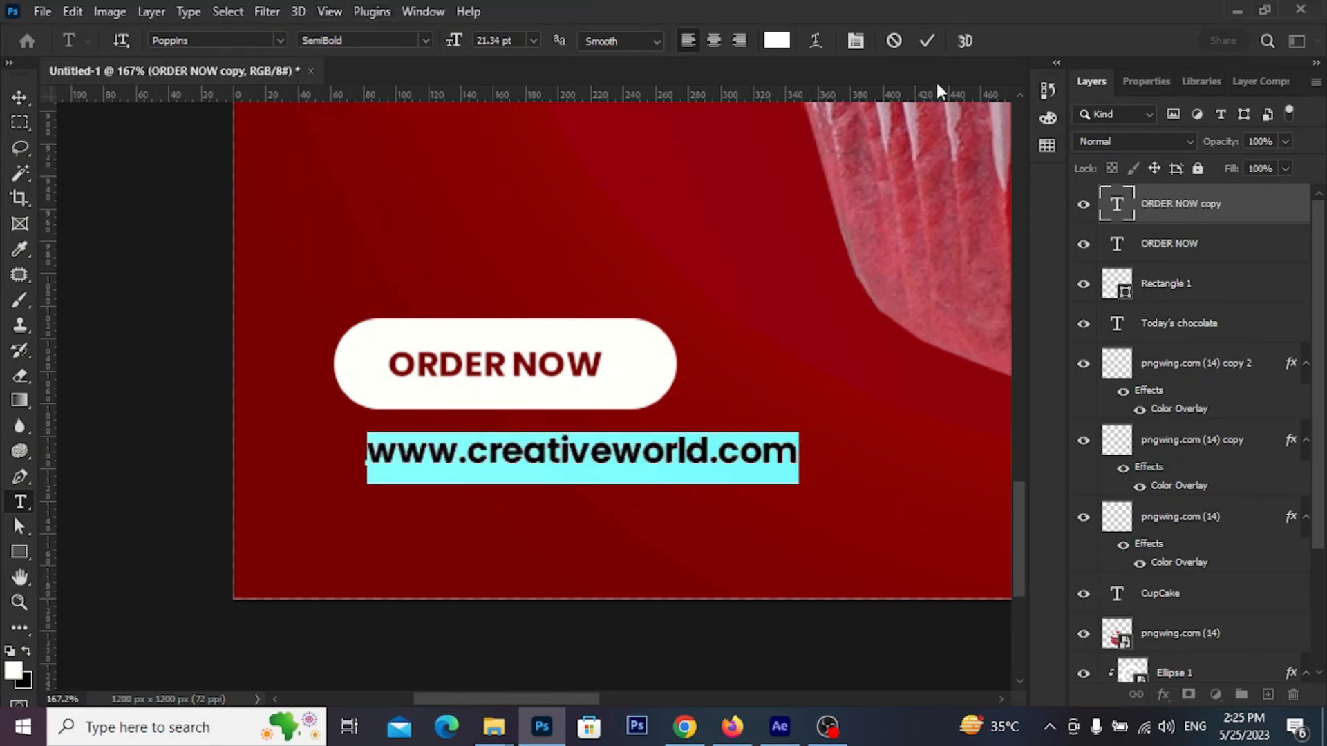
click(933, 41)
key(v)
drag(723, 462, 438, 572)
scroll(389, 375, down, 5)
drag(629, 566, 413, 519)
- Duplicate the web address below the lower-right dot grid and change the copy's text to "Call for free Delivery:-"
scroll(491, 529, down, 2)
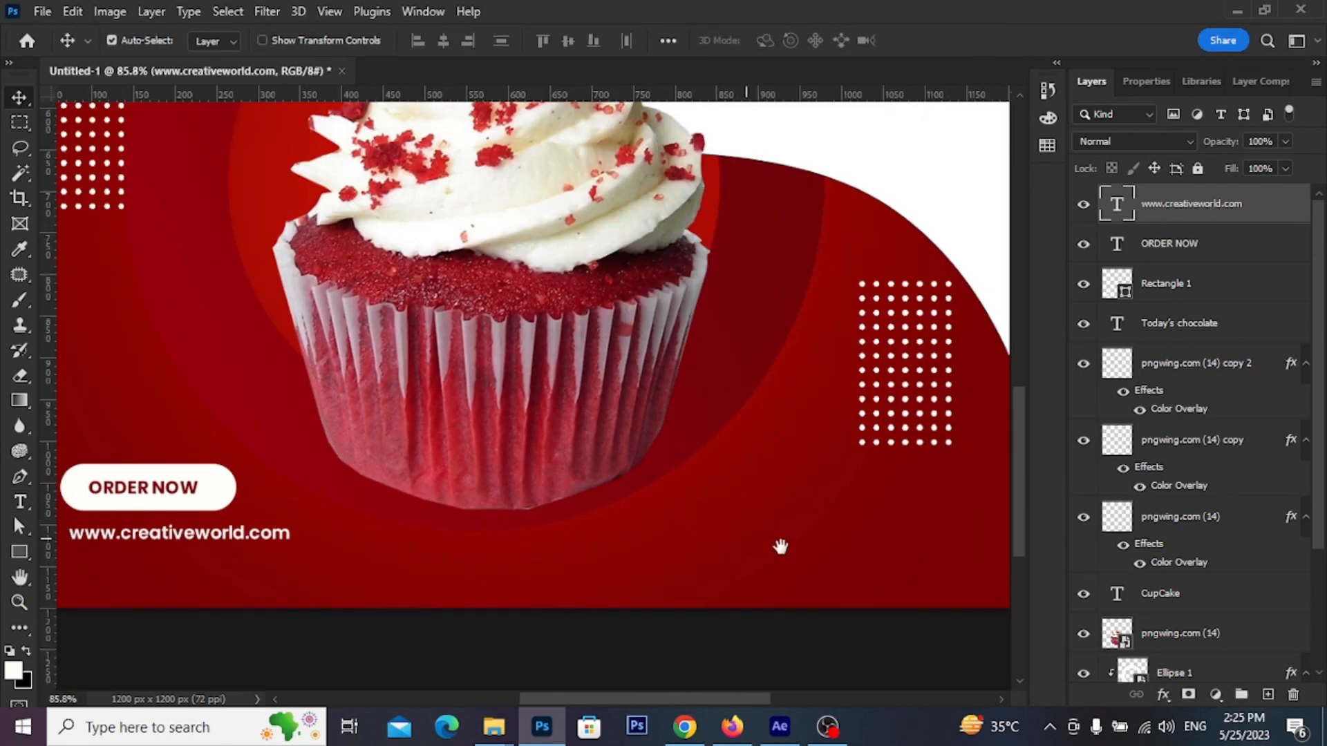
drag(780, 546, 658, 502)
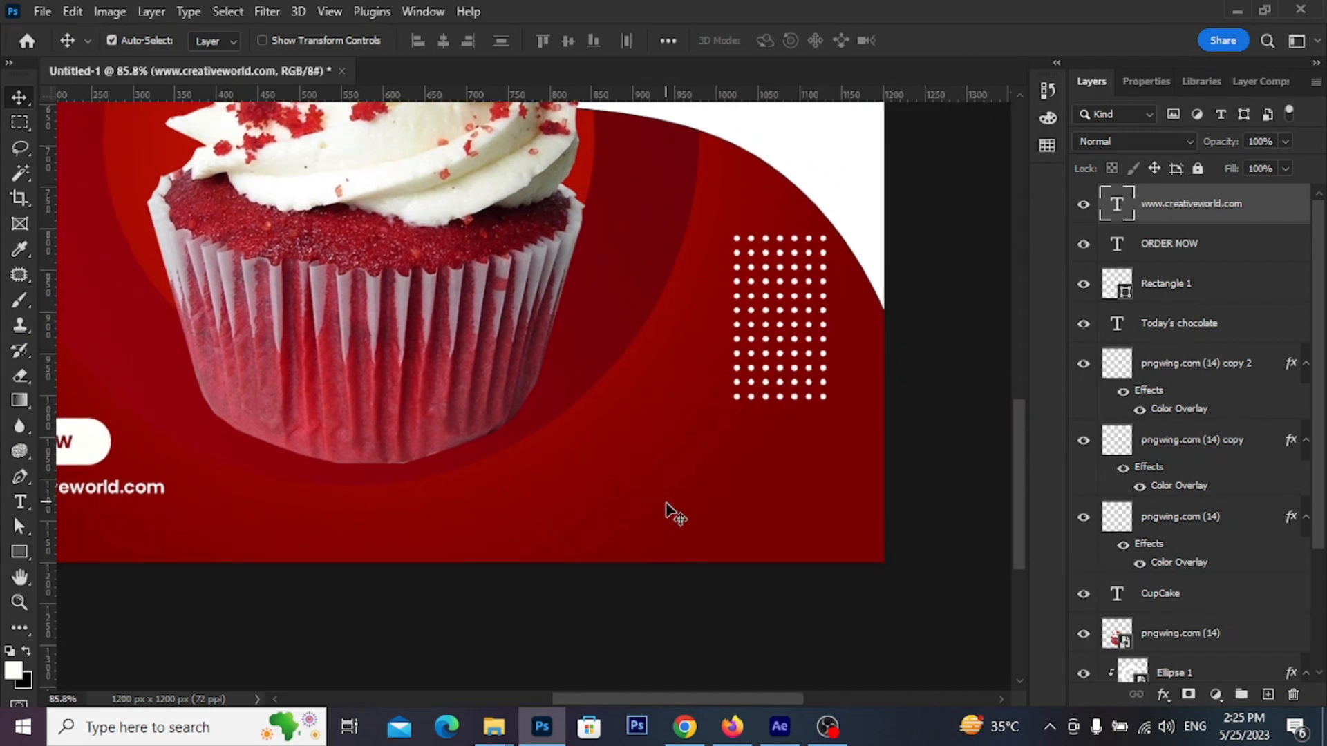
drag(147, 487, 816, 491)
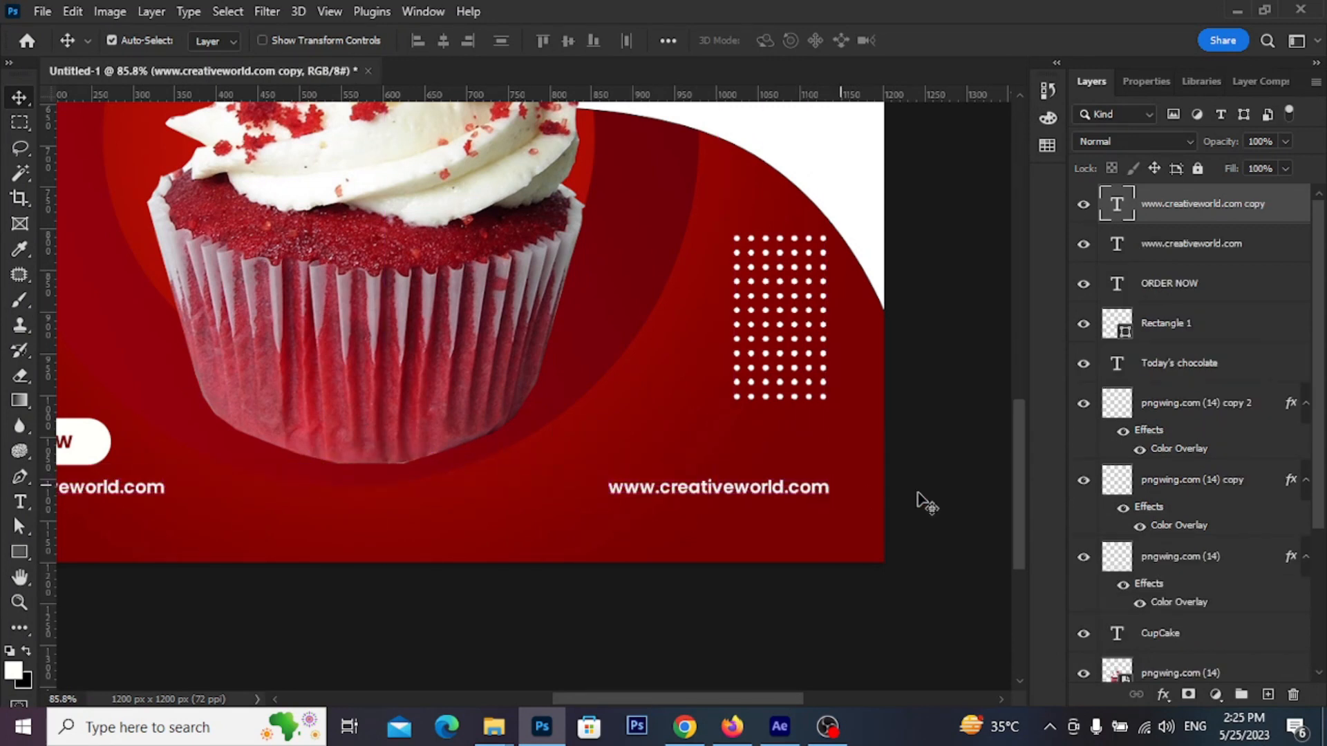
double_click(1119, 206)
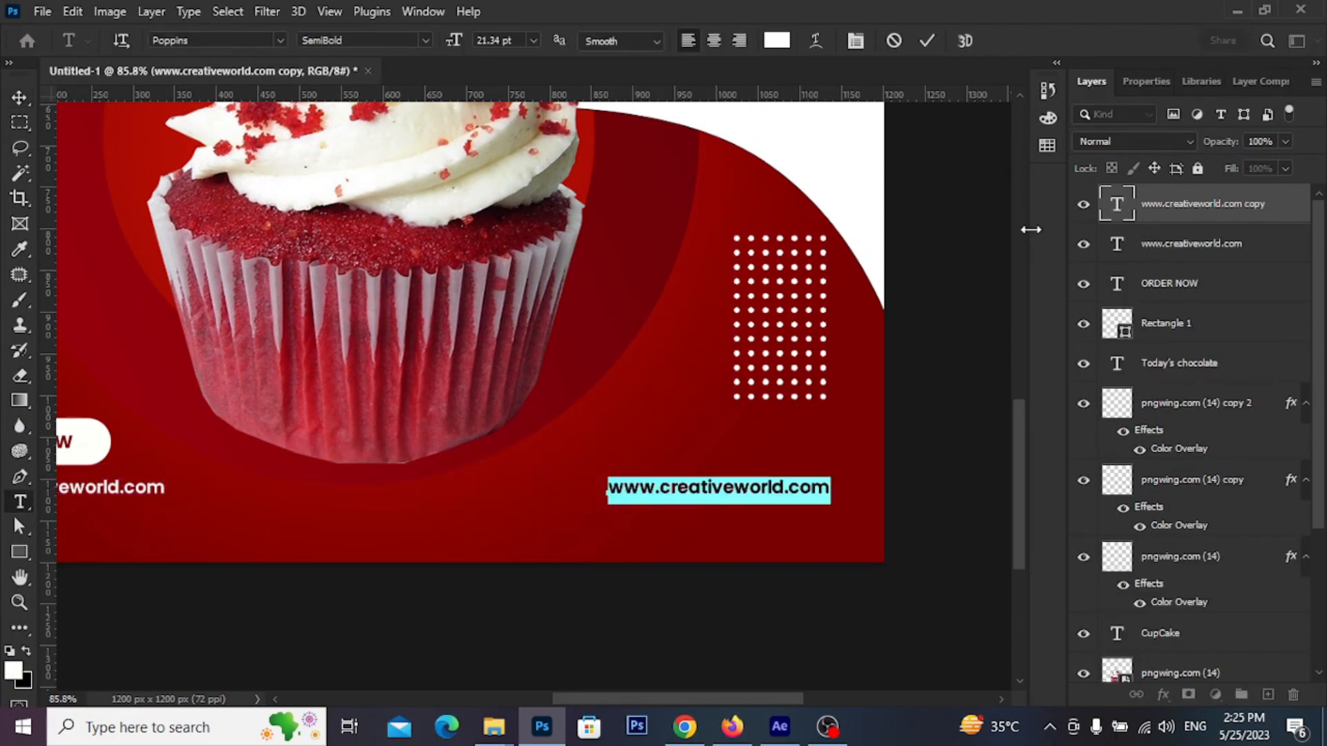
text(Call for free Delivery)
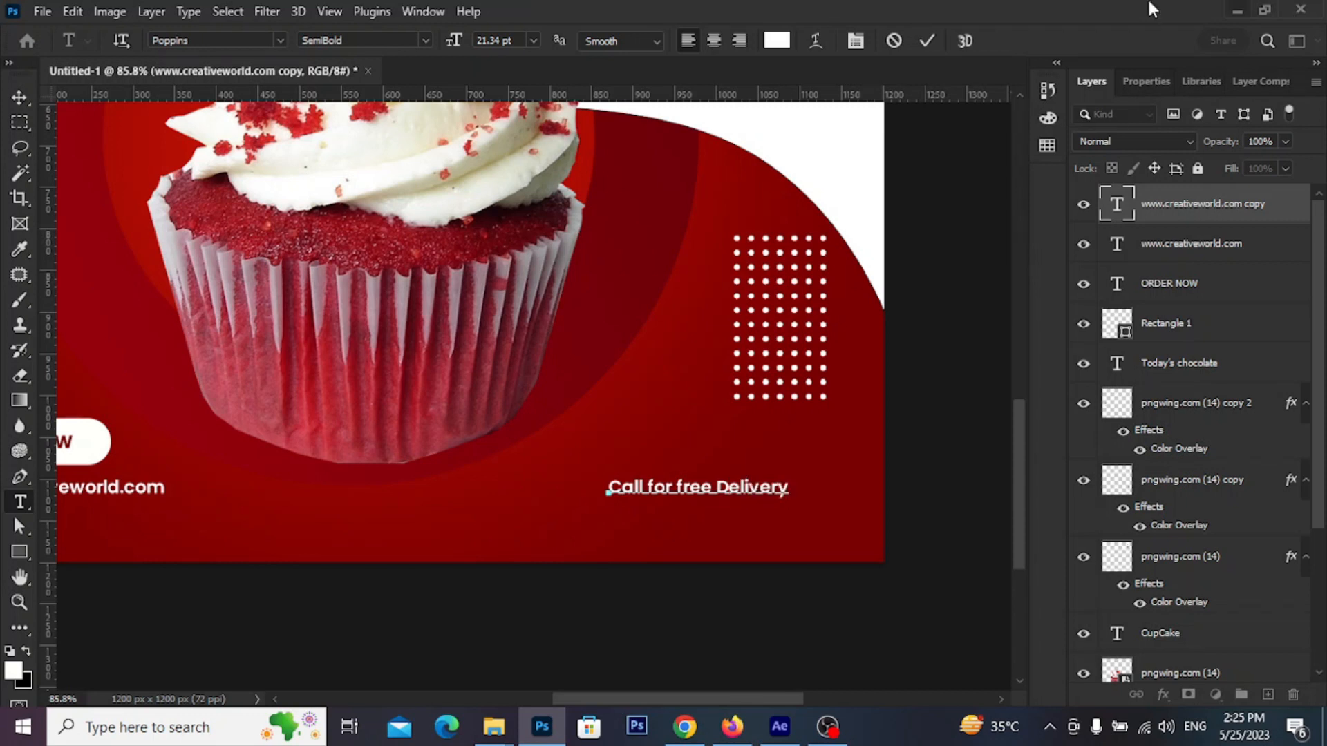
text(-)
click(927, 41)
key(v)
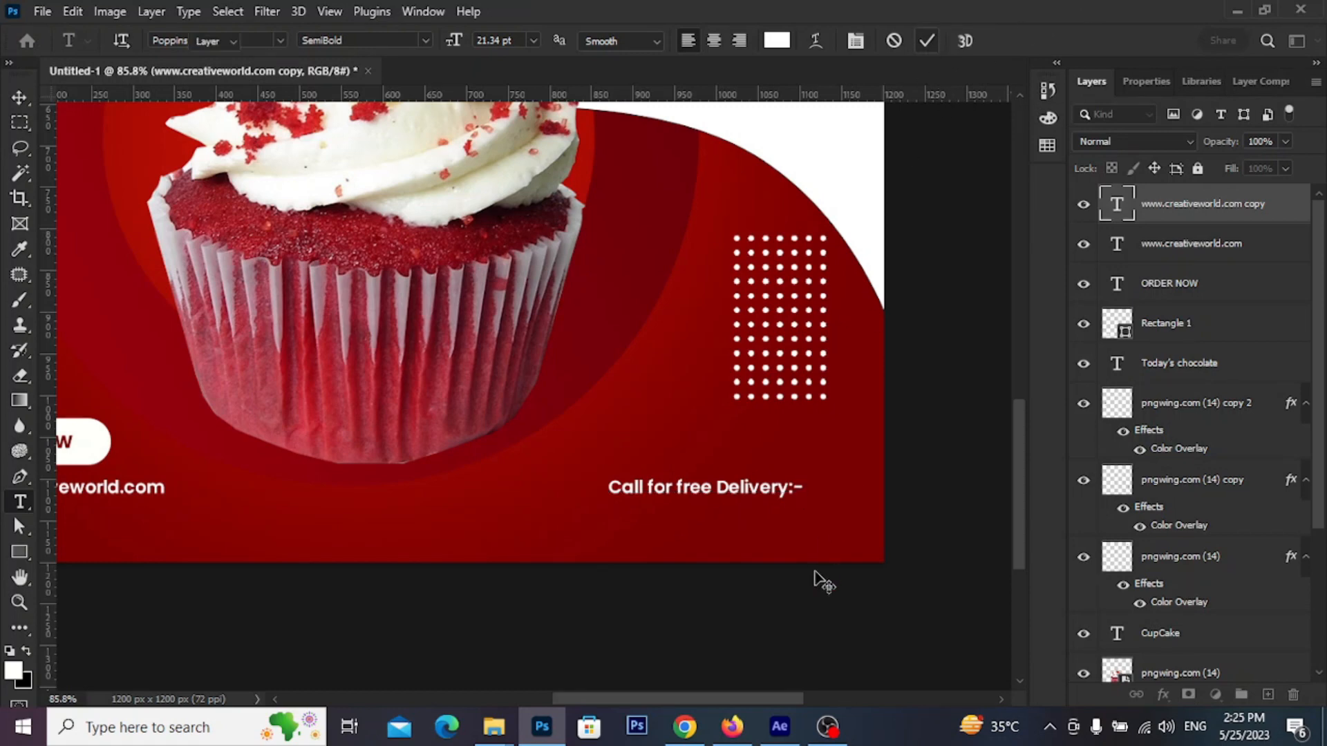
- Duplicate the "Call for free Delivery:-" line directly beneath itself and replace the copy's text with the contact phone number
scroll(781, 497, up, 2)
drag(778, 477, 775, 506)
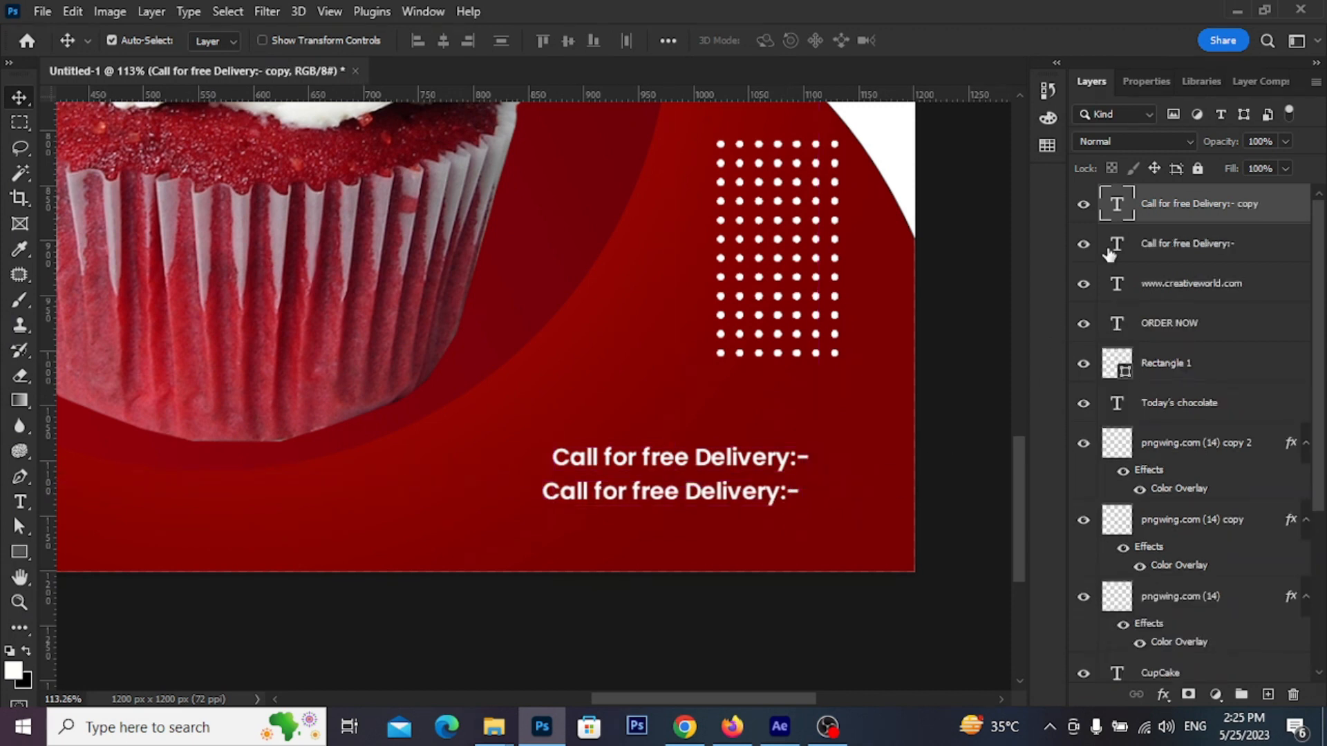
double_click(1120, 207)
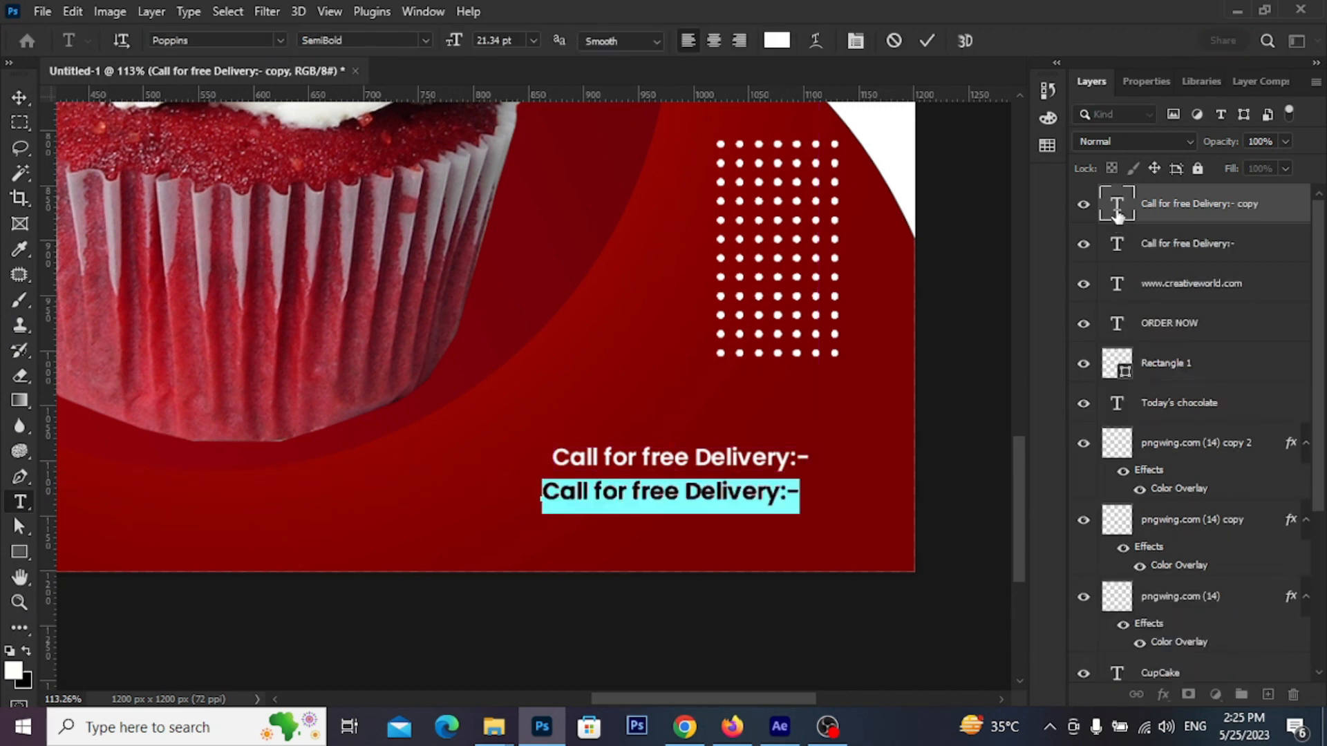
key(BackSpace)
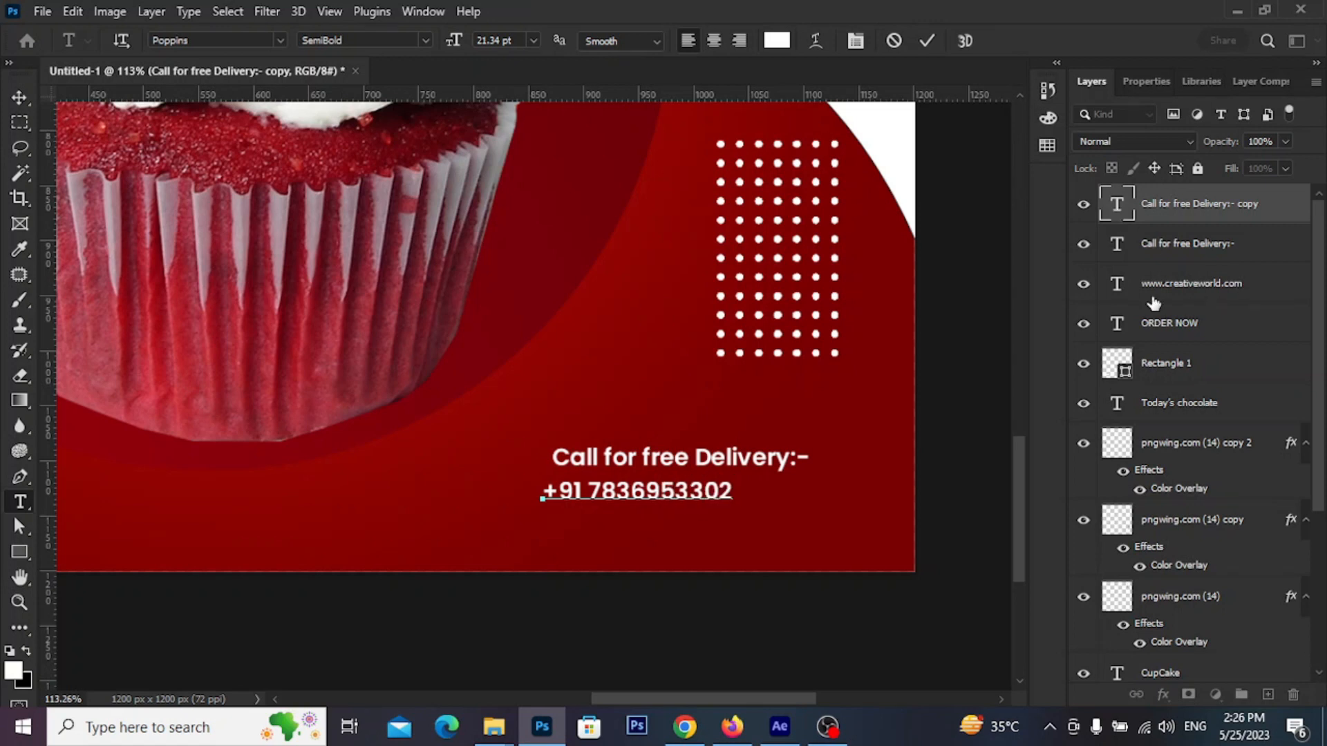
- Set the phone number text to 24 pt
key(ctrl+a)
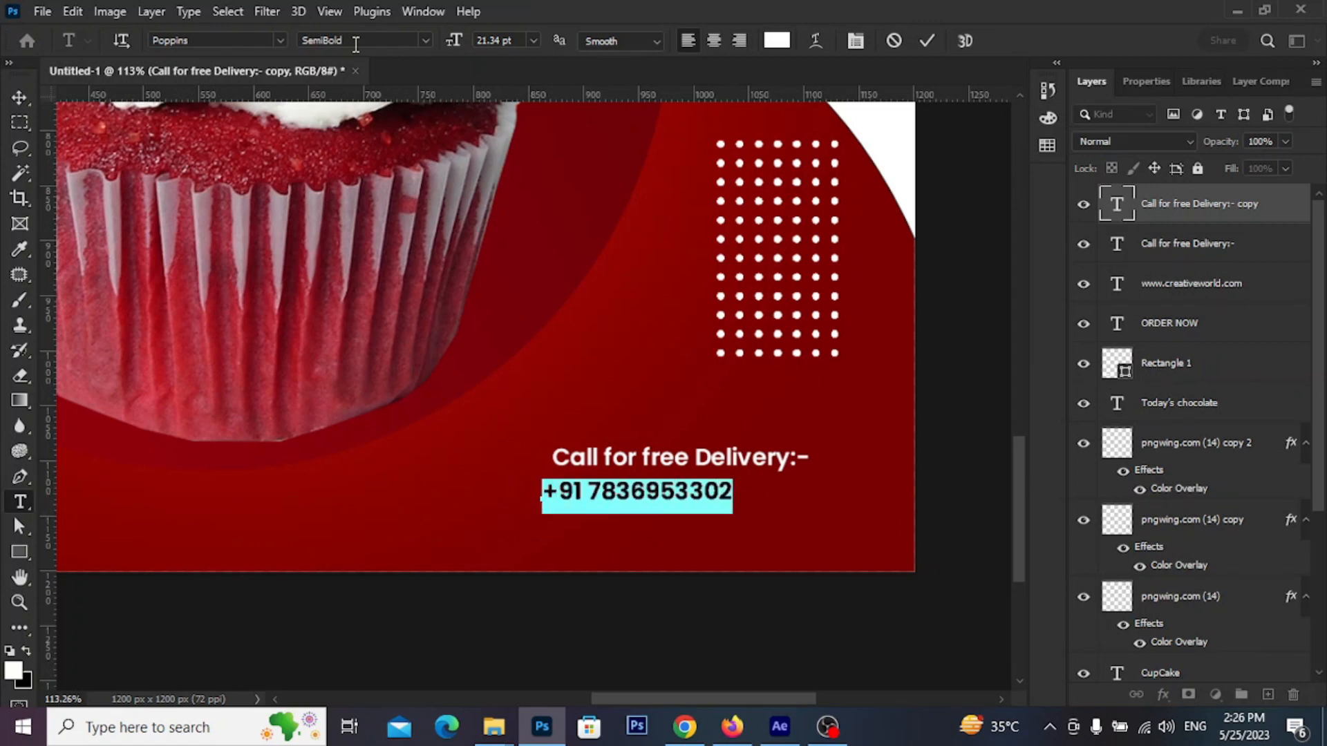
click(535, 41)
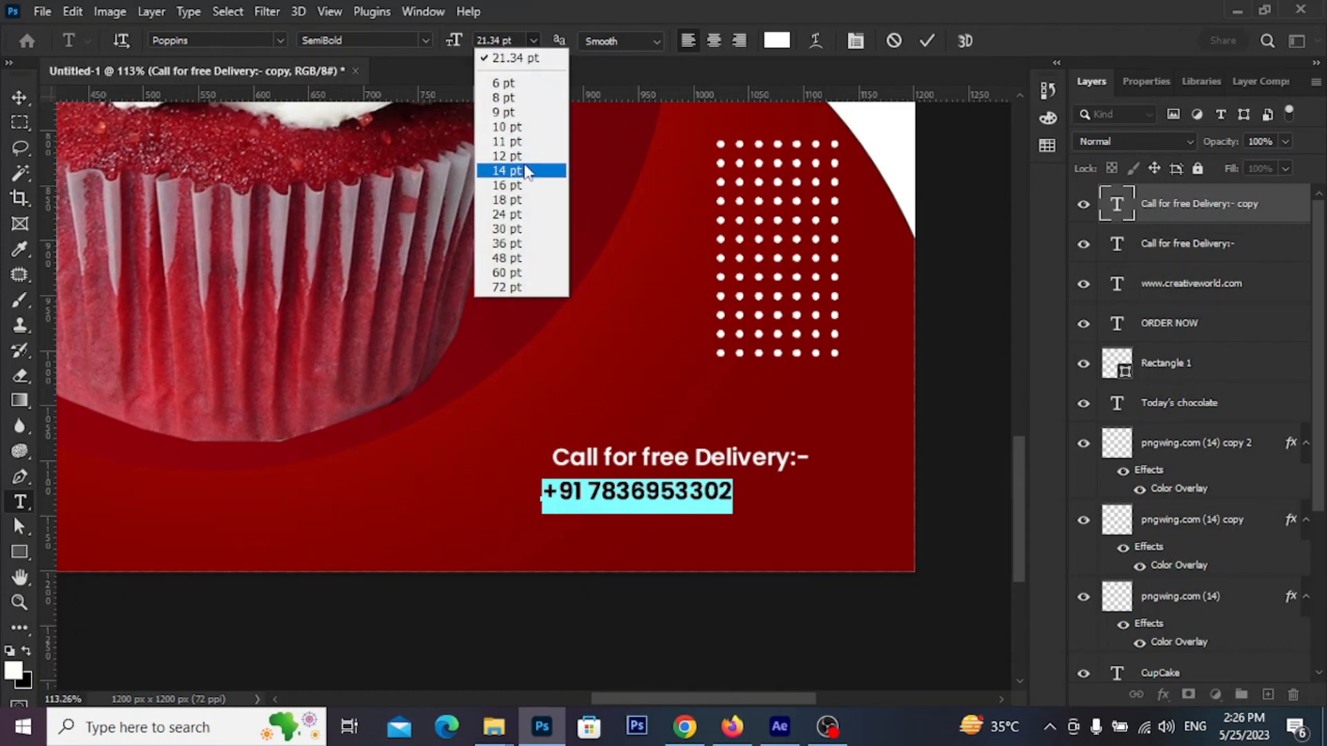
click(515, 214)
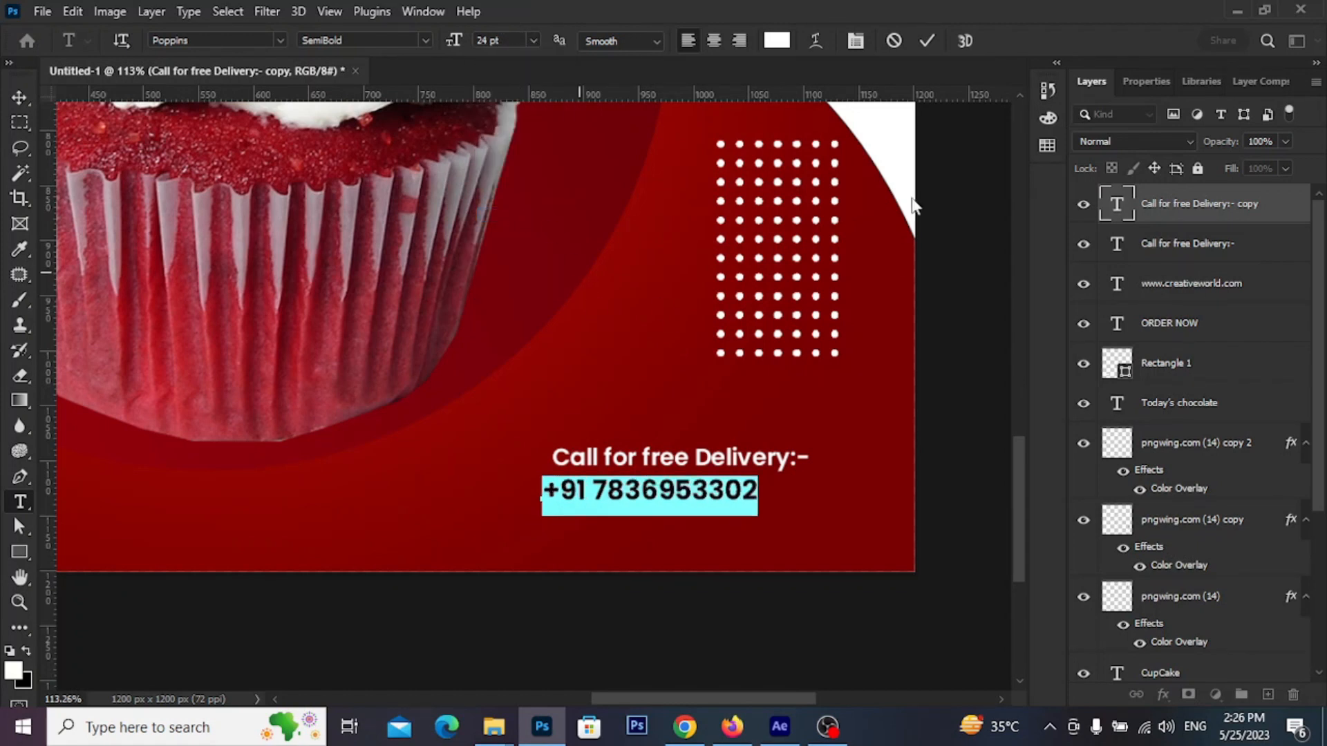
click(926, 43)
- Move the phone number right and slightly down so its right end aligns with the "Call for free Delivery:-" line above
key(v)
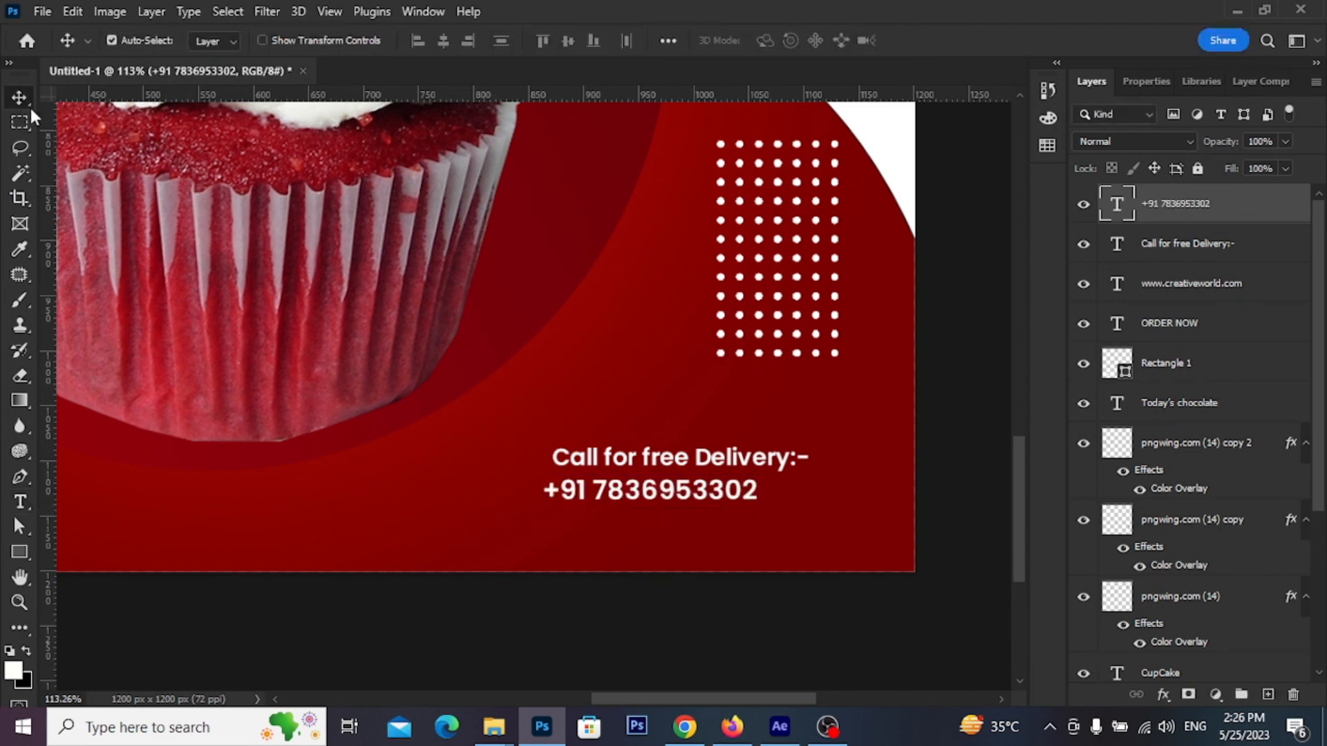
drag(745, 492, 787, 498)
key(Up)
key(Up)
key(Up)
key(Up)
key(Up)
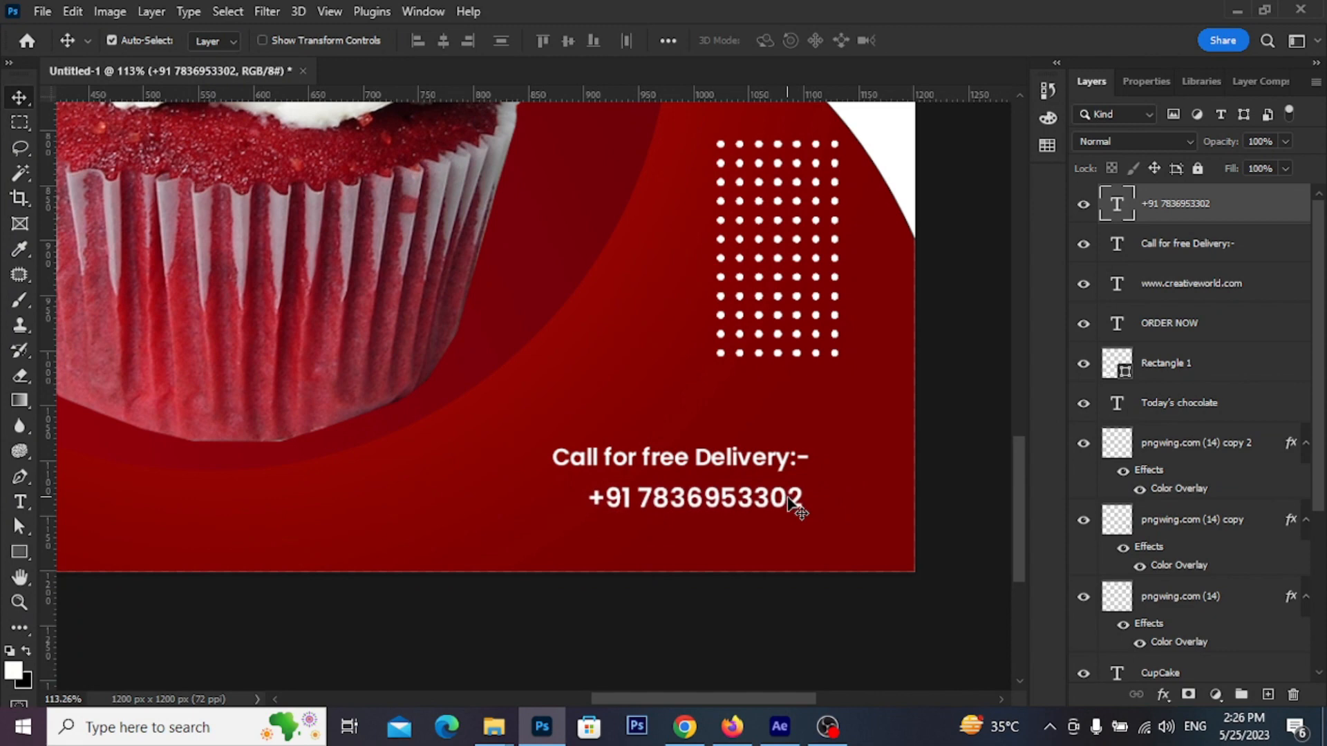
key(Right)
key(Right)
key(Right)
key(Right)
key(Right)
key(Right)
key(Right)
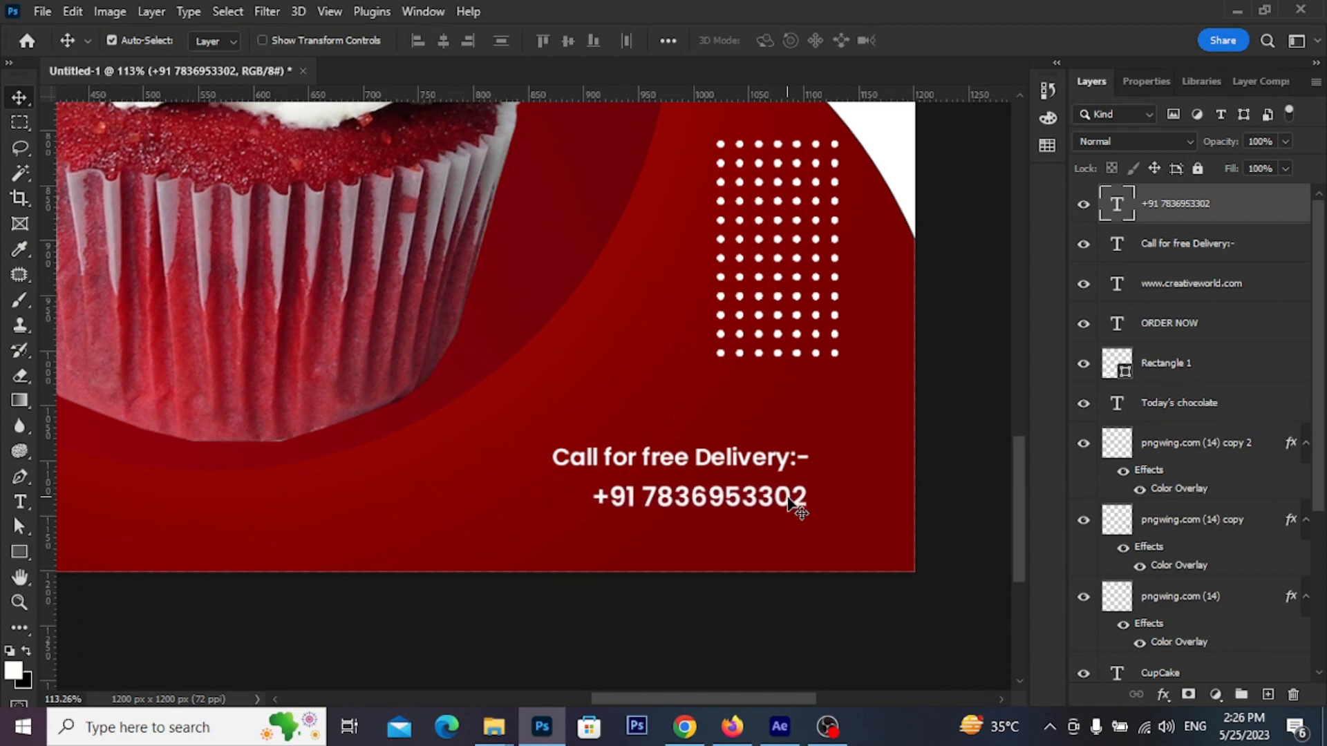
- Select the cupcake image layer and ready the Pen tool in Shape mode with a white fill beside the cupcake
scroll(773, 493, down, 4)
drag(623, 311, 658, 429)
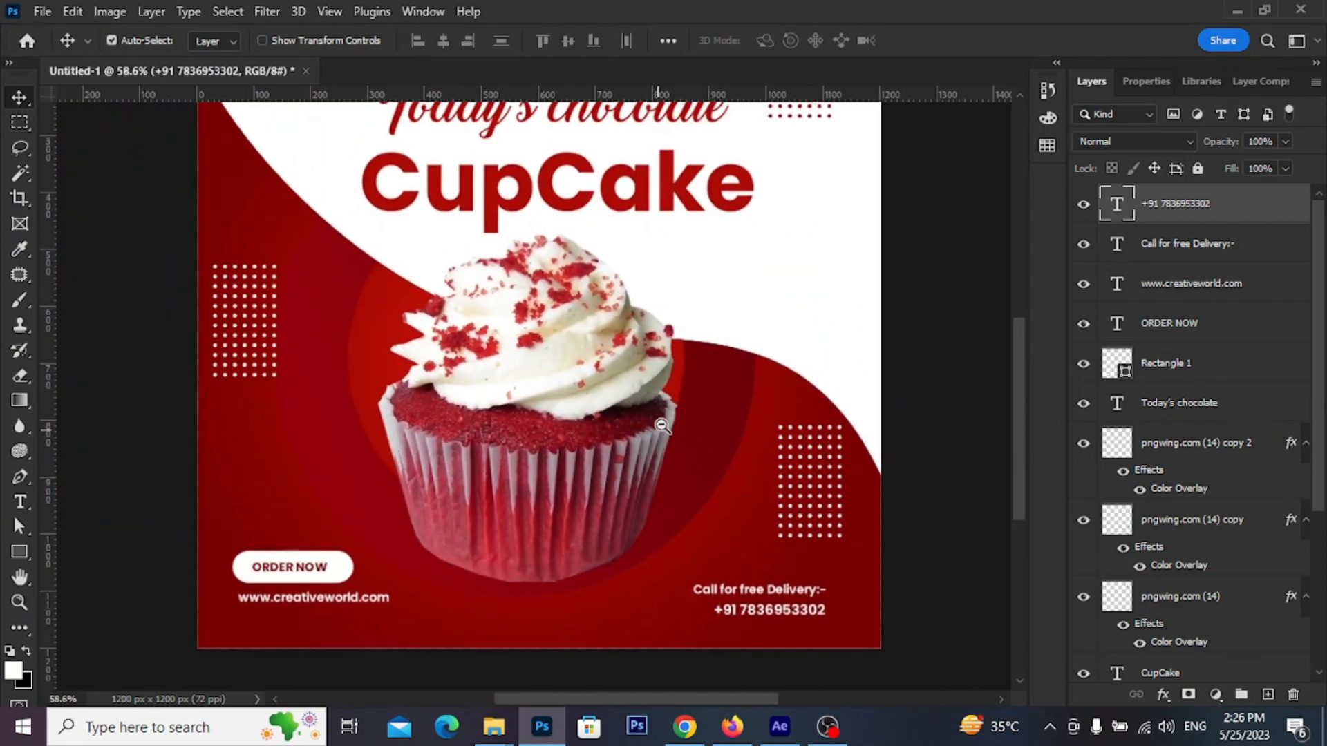
scroll(662, 426, down, 2)
click(572, 452)
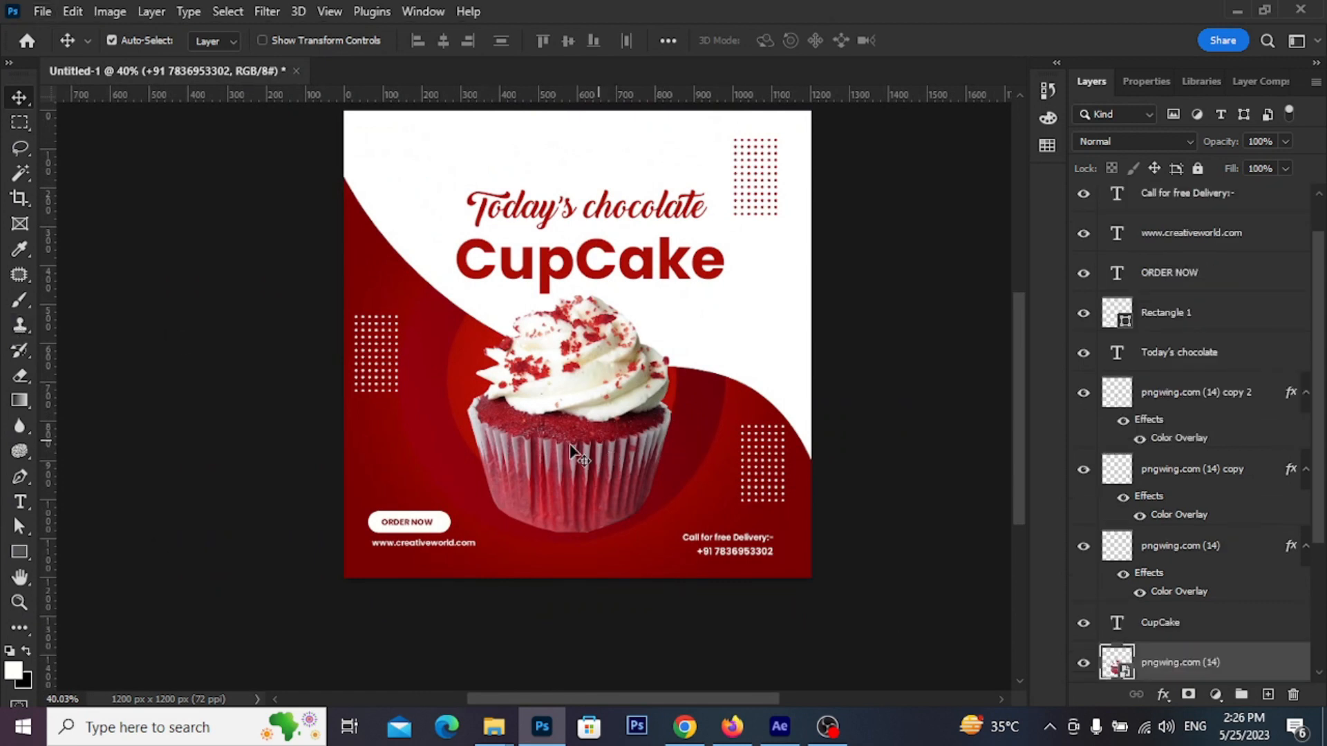
click(19, 477)
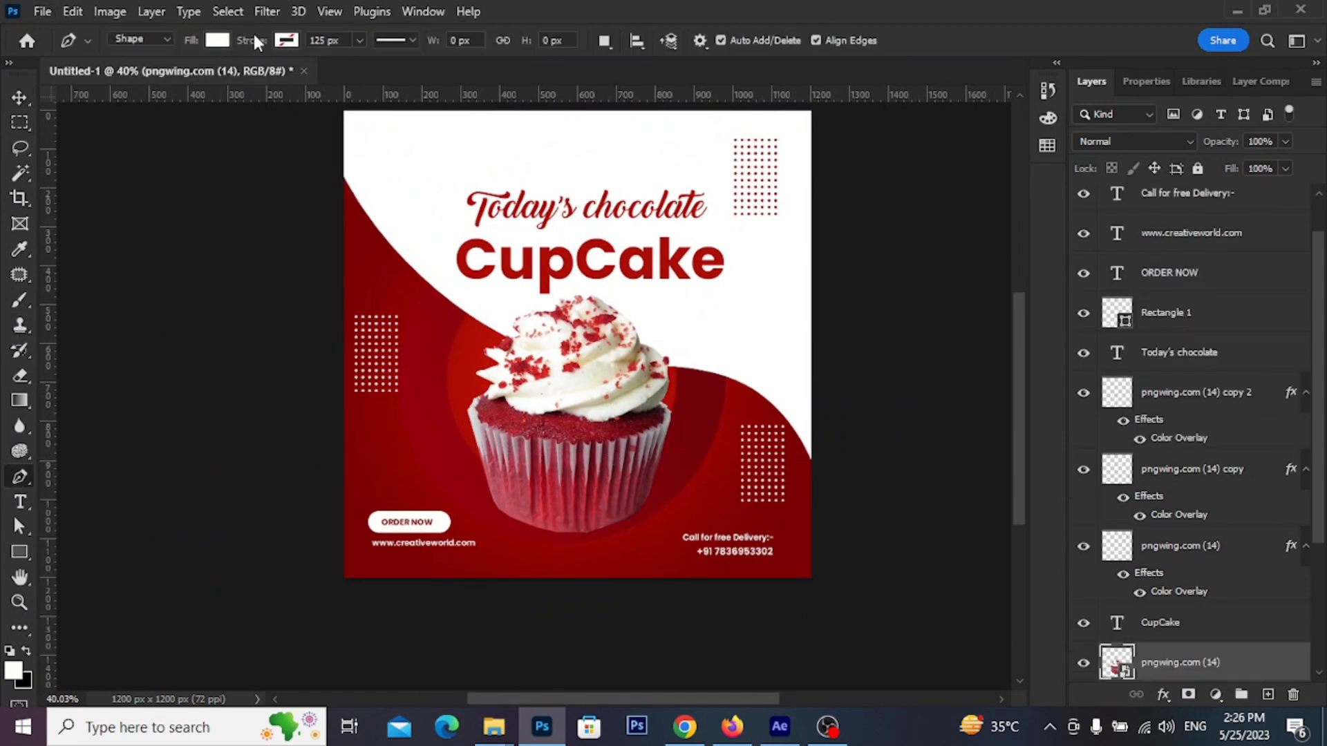
click(217, 40)
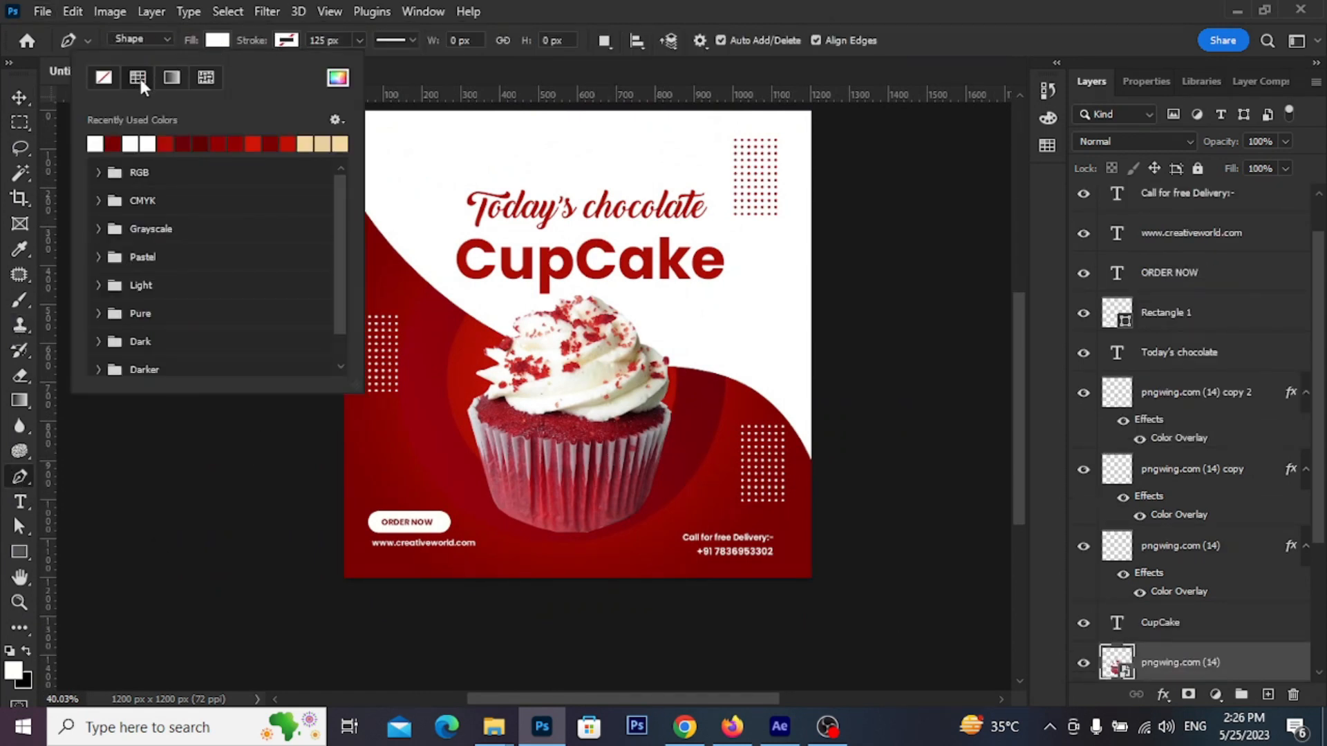
click(344, 171)
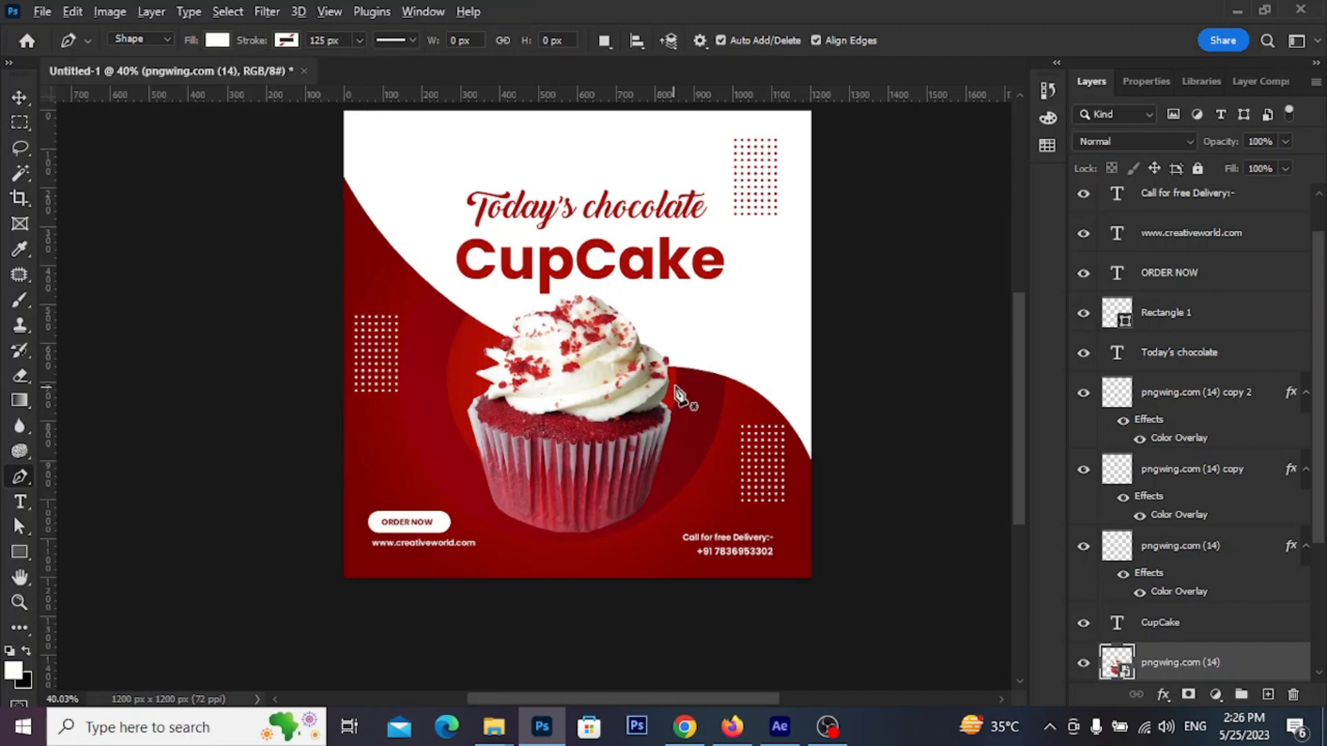
scroll(686, 401, up, 5)
scroll(599, 373, up, 4)
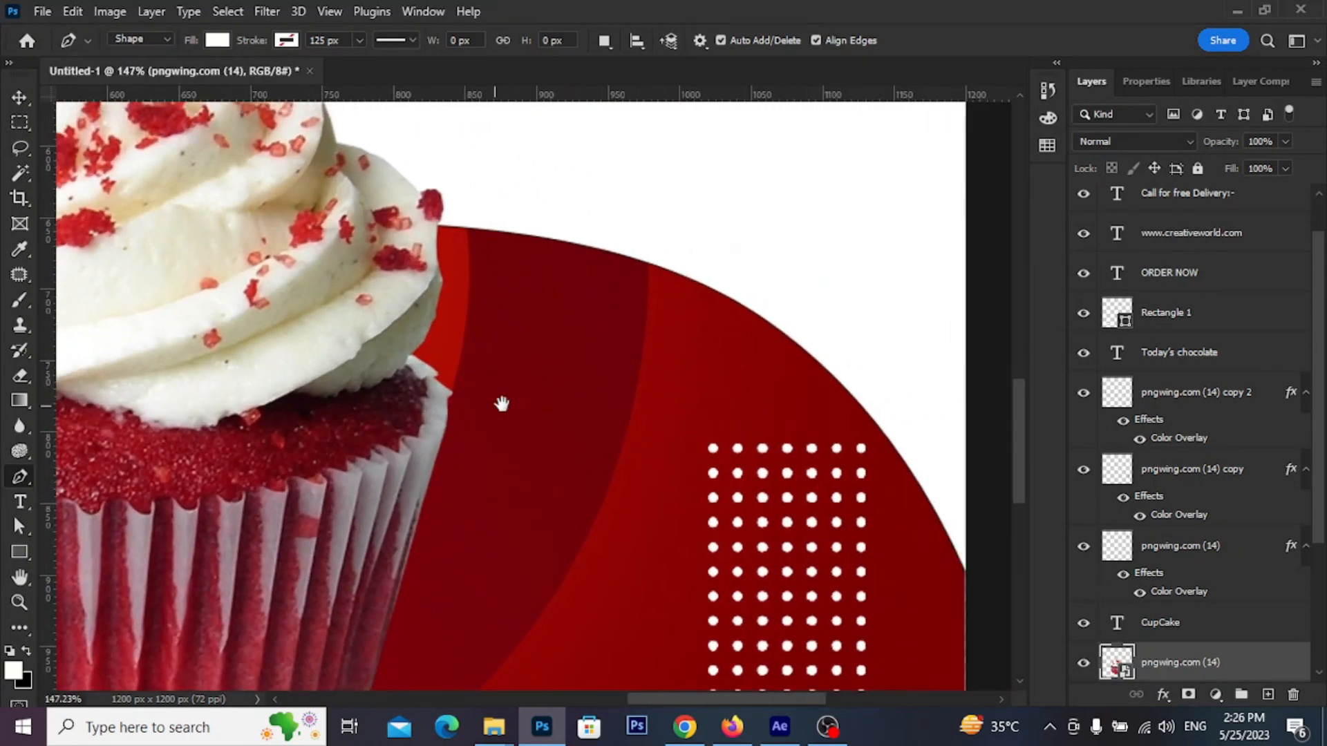
click(443, 384)
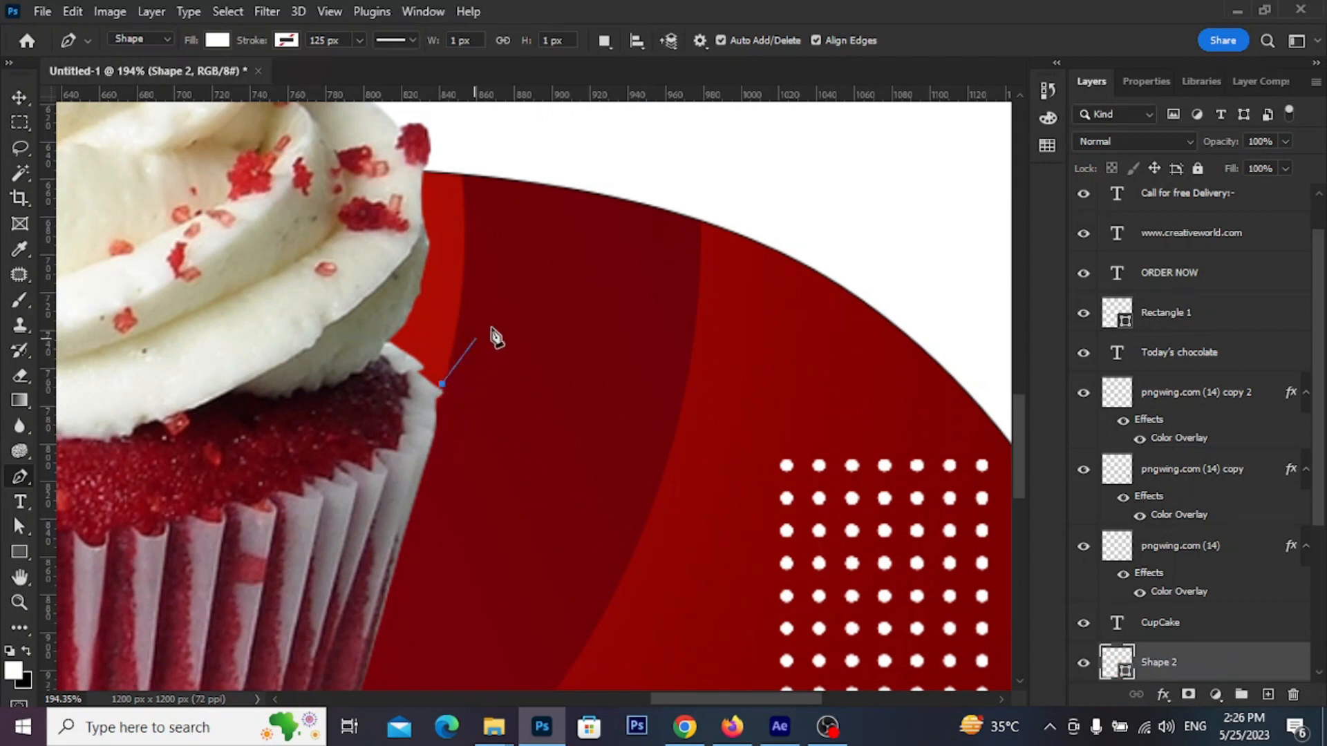
drag(512, 302, 456, 398)
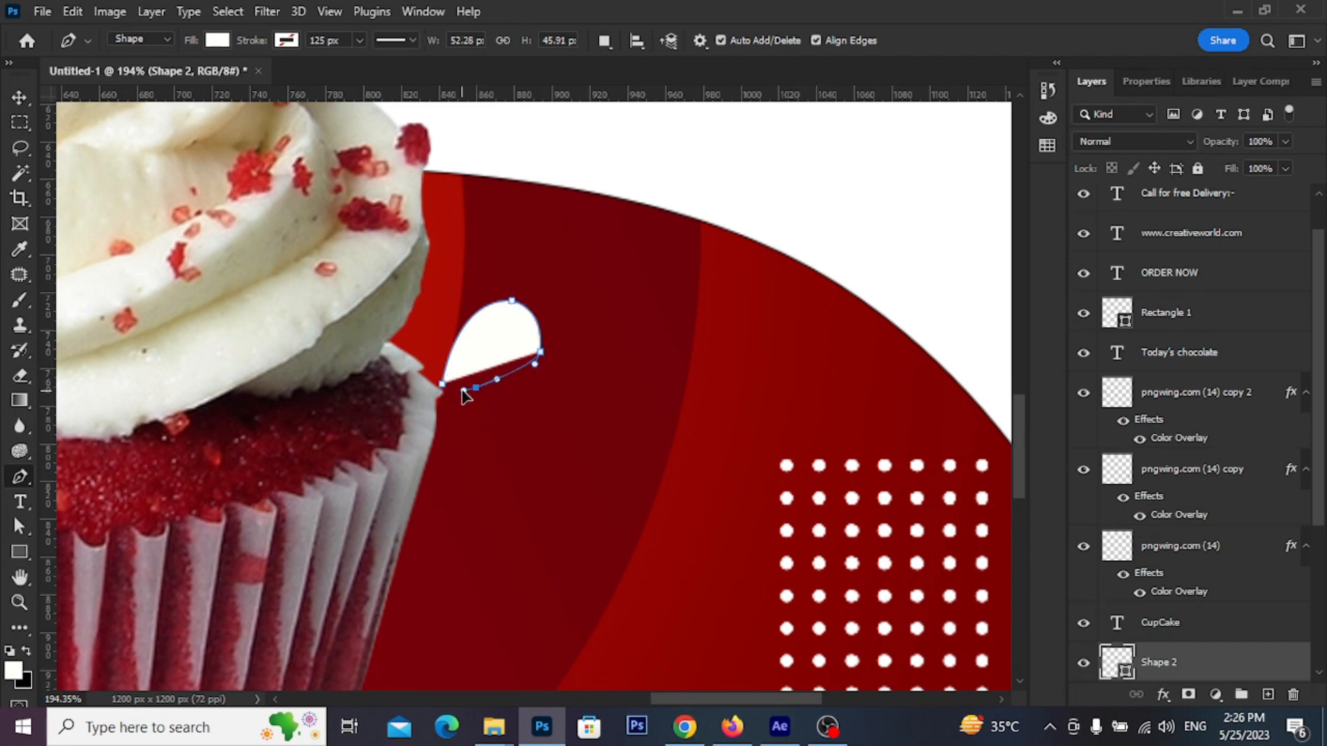
click(443, 383)
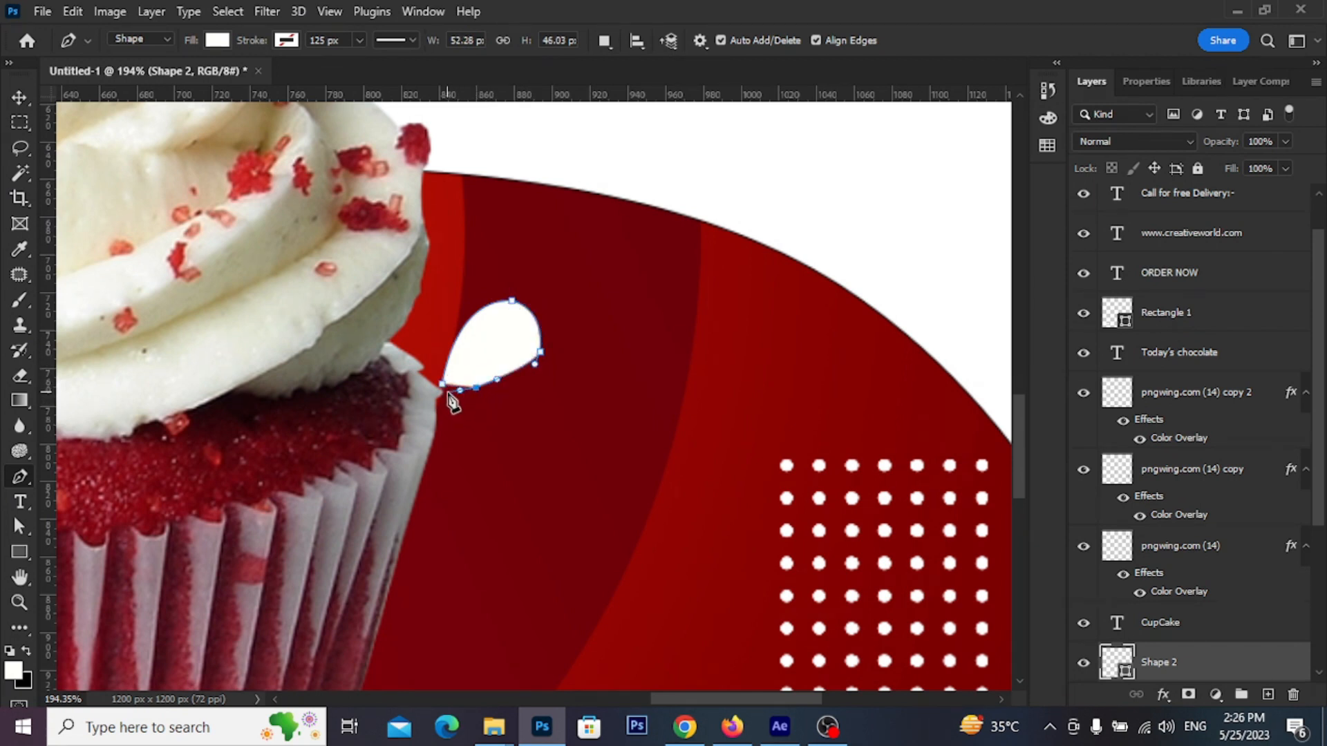
click(448, 391)
key(v)
click(520, 377)
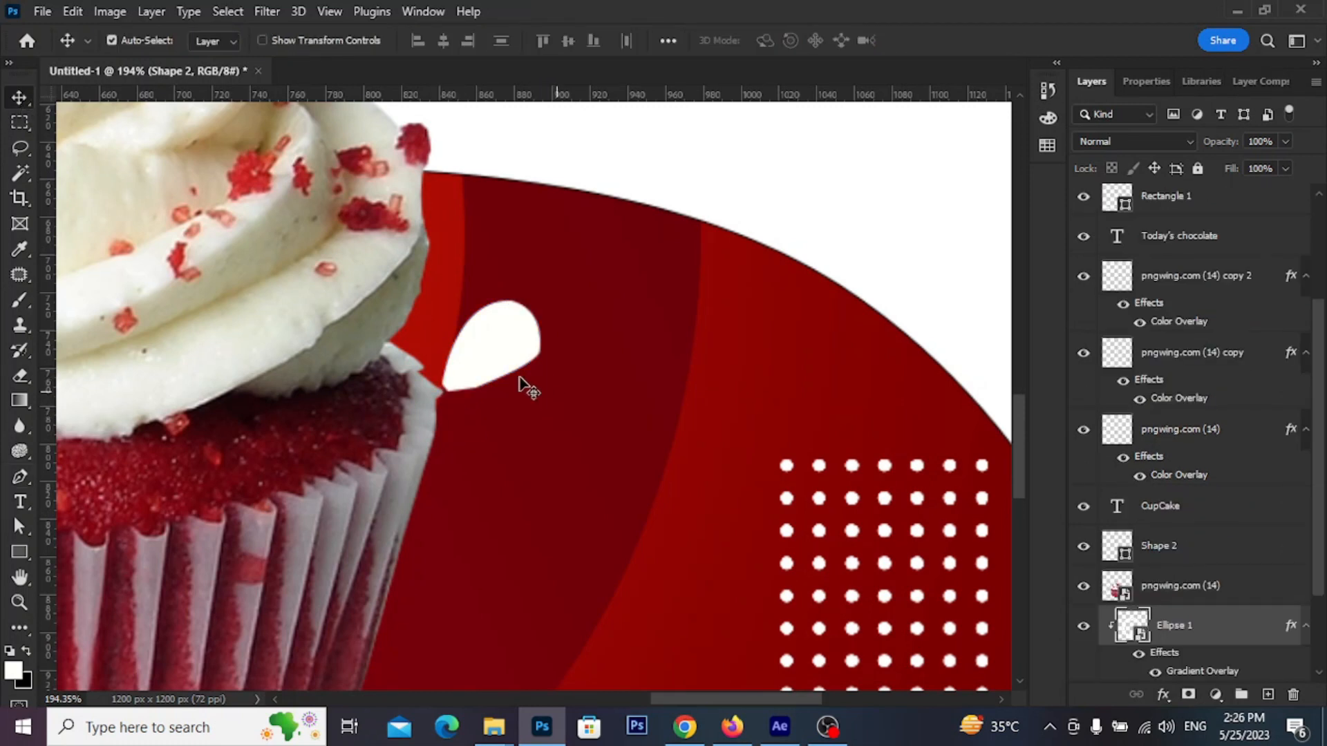
drag(520, 377, 544, 372)
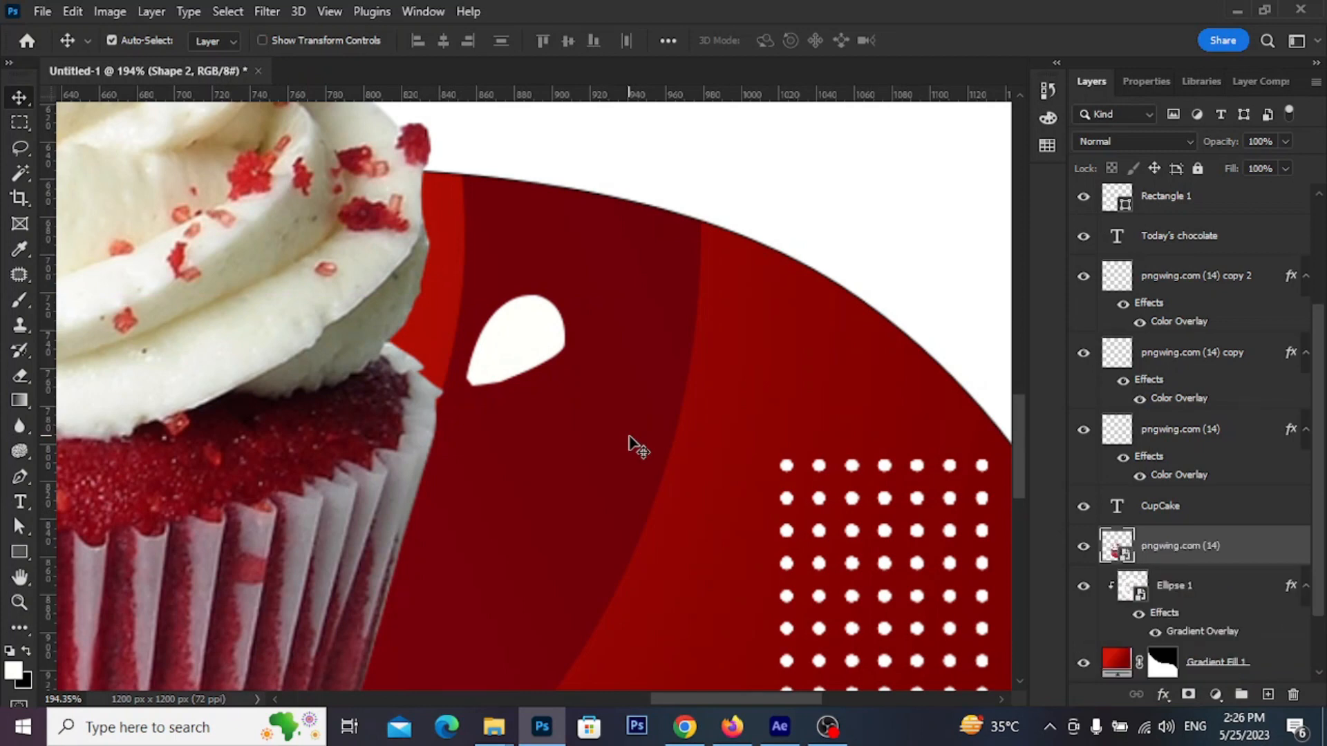
key(Delete)
- Draw a white teardrop about 45 x 39 px just right of the cupcake wrapper's top edge, its tip pointing down toward the cupcake
click(21, 478)
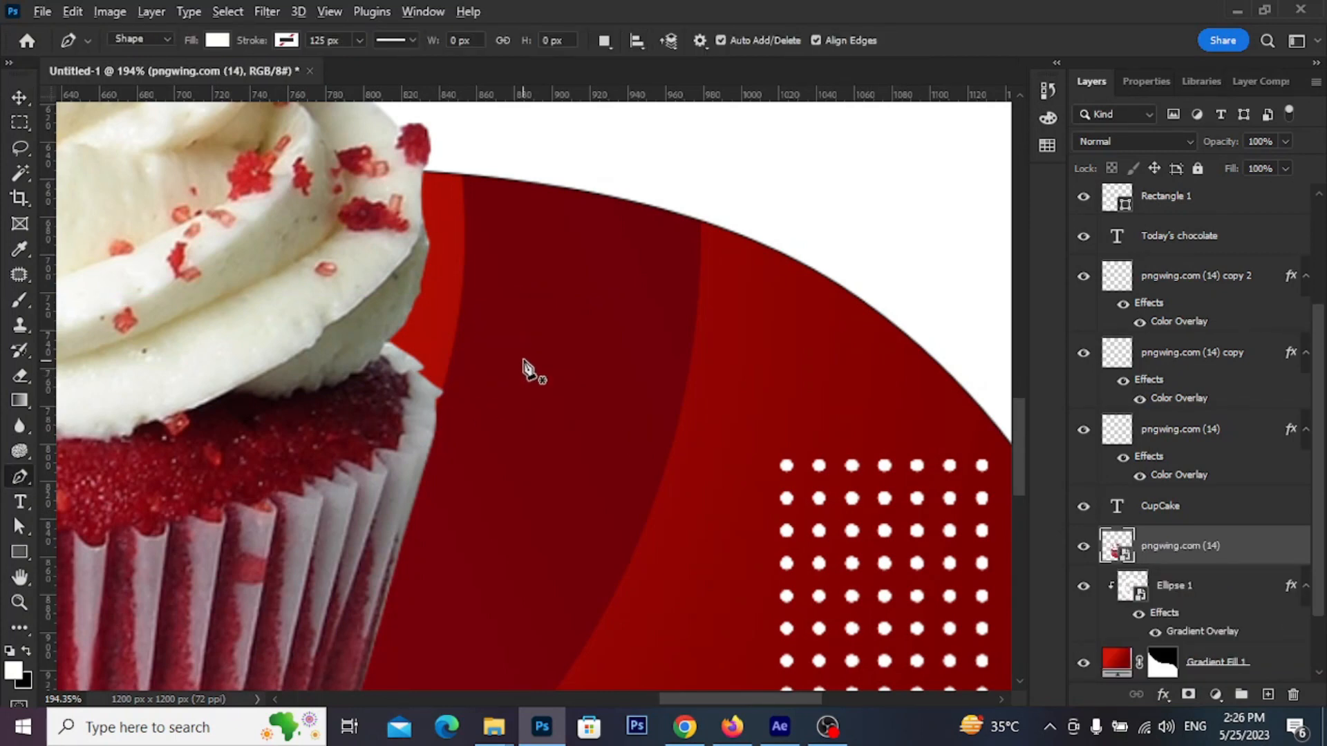
scroll(521, 367, up, 1)
click(460, 376)
scroll(509, 346, up, 1)
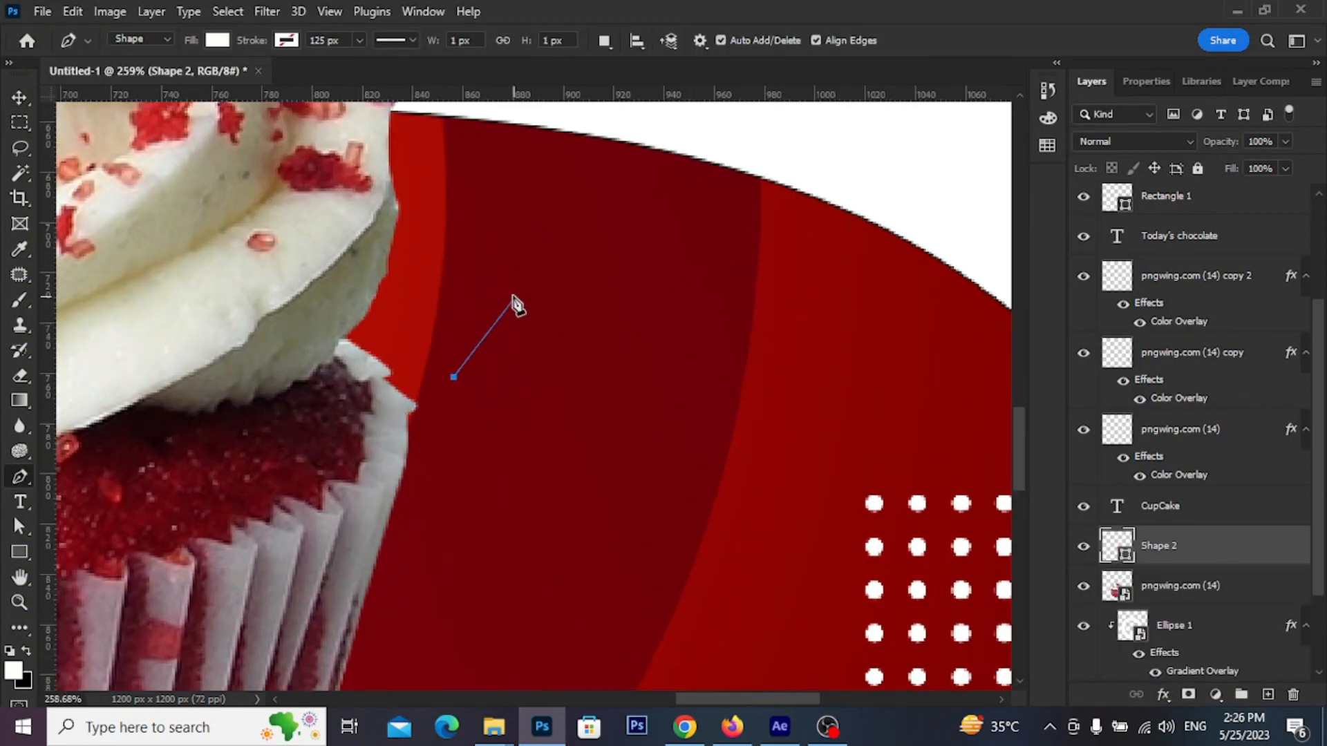
drag(510, 295, 564, 379)
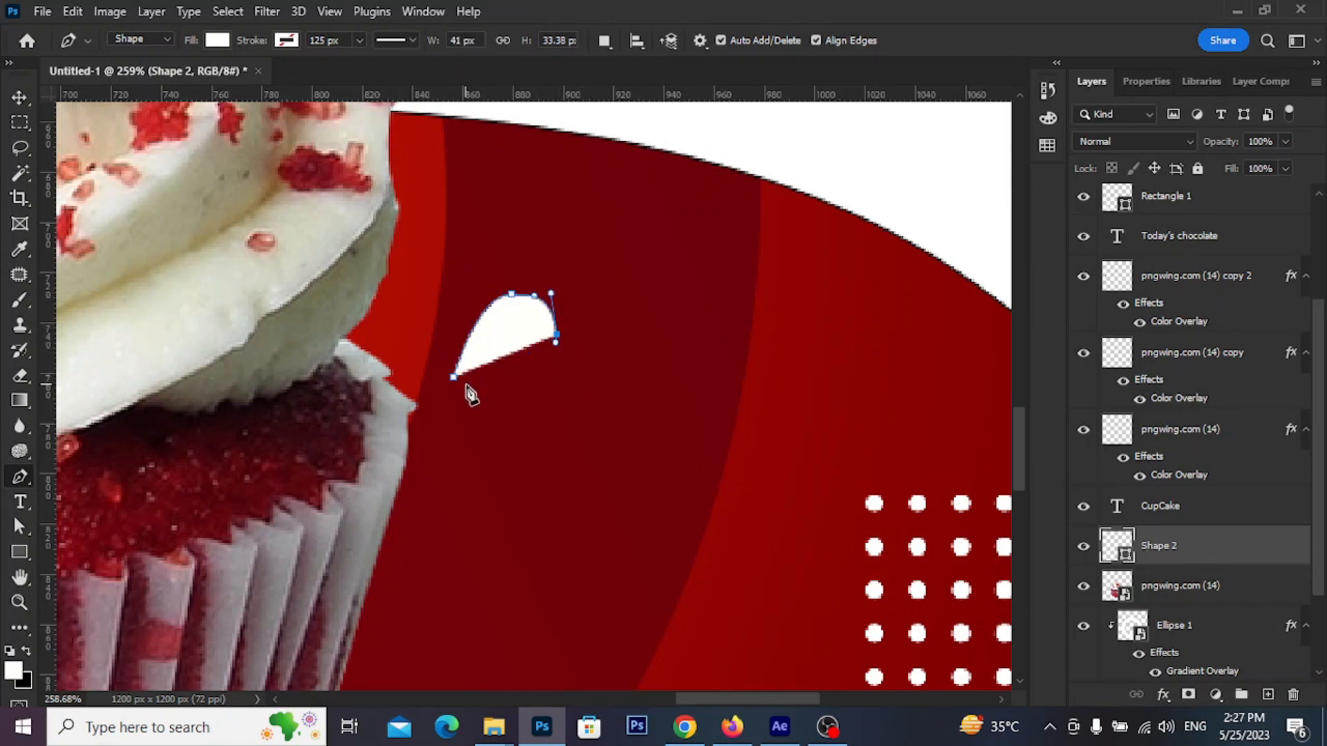
mouse_move(463, 381)
mouse_down()
mouse_move(417, 393)
mouse_move(405, 416)
mouse_move(397, 397)
mouse_move(456, 387)
mouse_up()
scroll(445, 392, up, 5)
scroll(450, 391, up, 1)
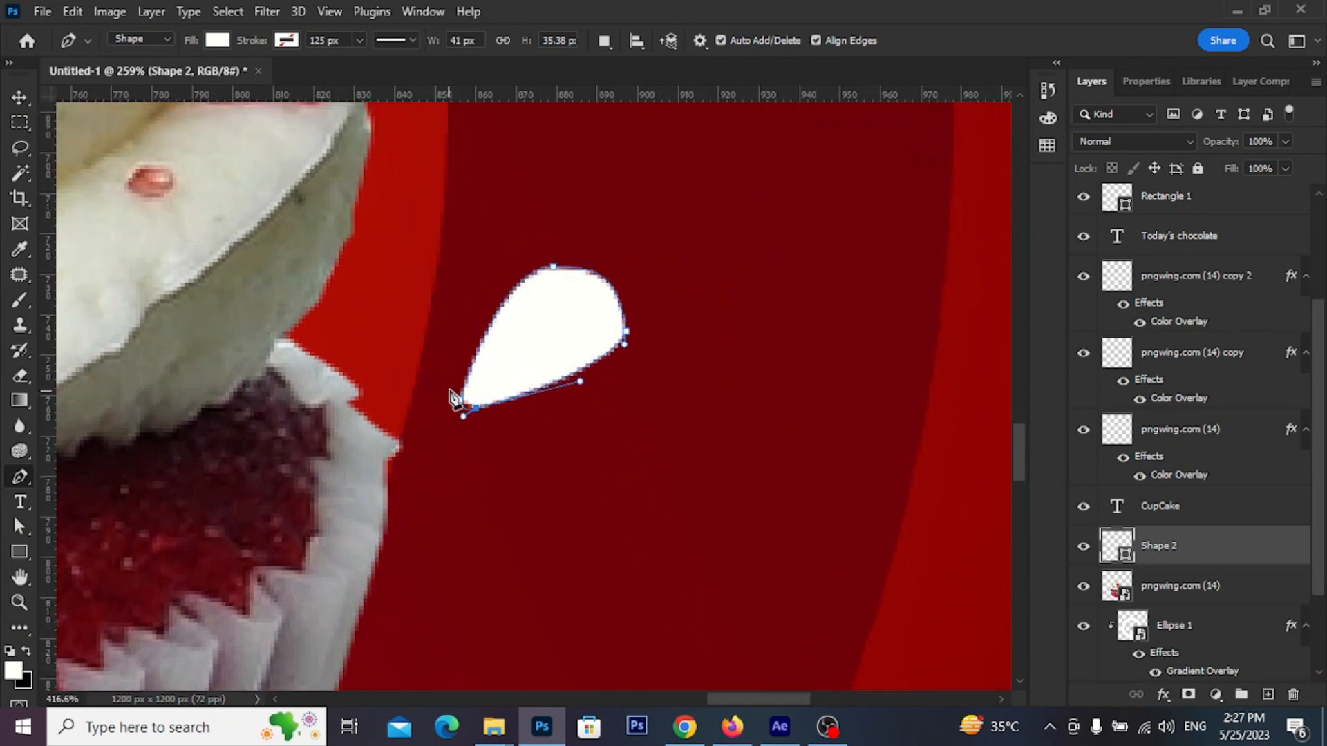
scroll(449, 428, up, 1)
click(444, 455)
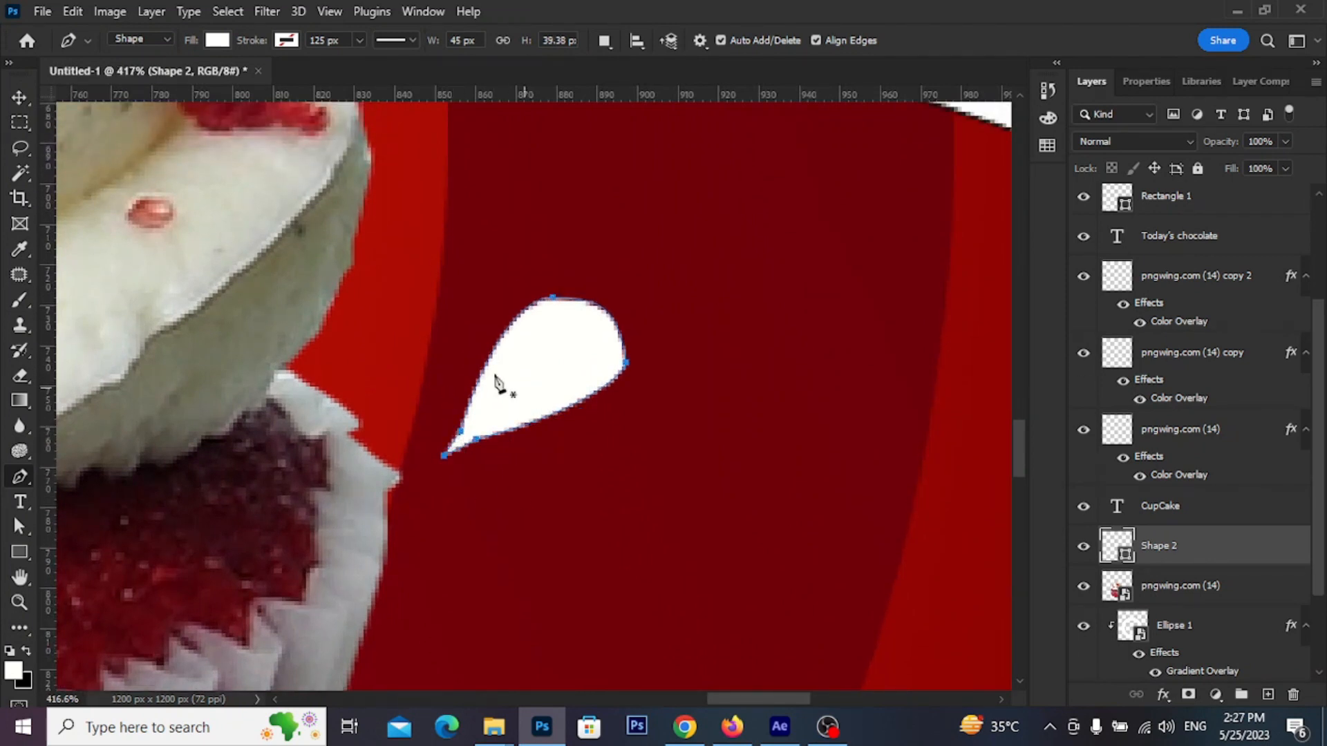
click(22, 95)
- Duplicate the white teardrop beneath itself and flip the copy vertically so both tips point toward the cupcake's edge
scroll(567, 353, down, 3)
click(616, 447)
scroll(610, 398, down, 3)
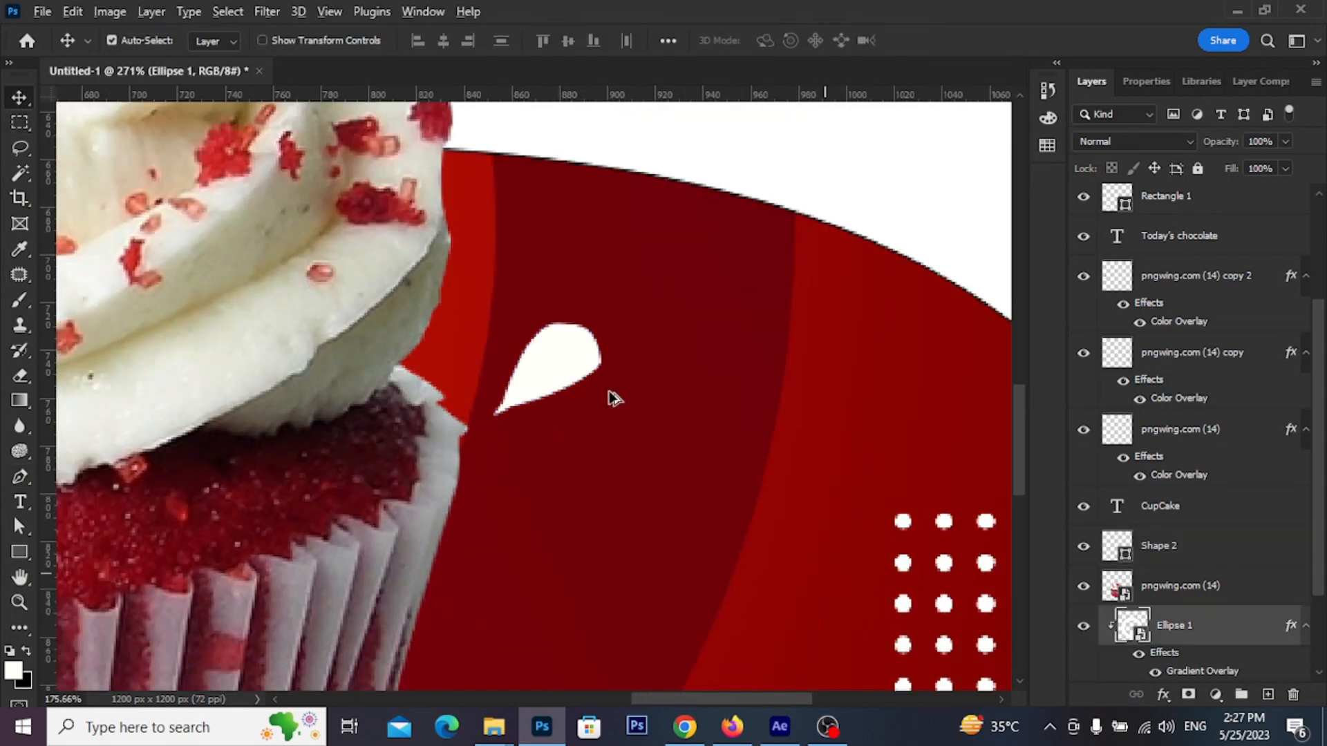
drag(556, 505, 551, 395)
drag(579, 270, 638, 455)
key(ctrl+t)
click(956, 47)
scroll(644, 262, down, 5)
drag(652, 496, 643, 450)
scroll(655, 352, down, 1)
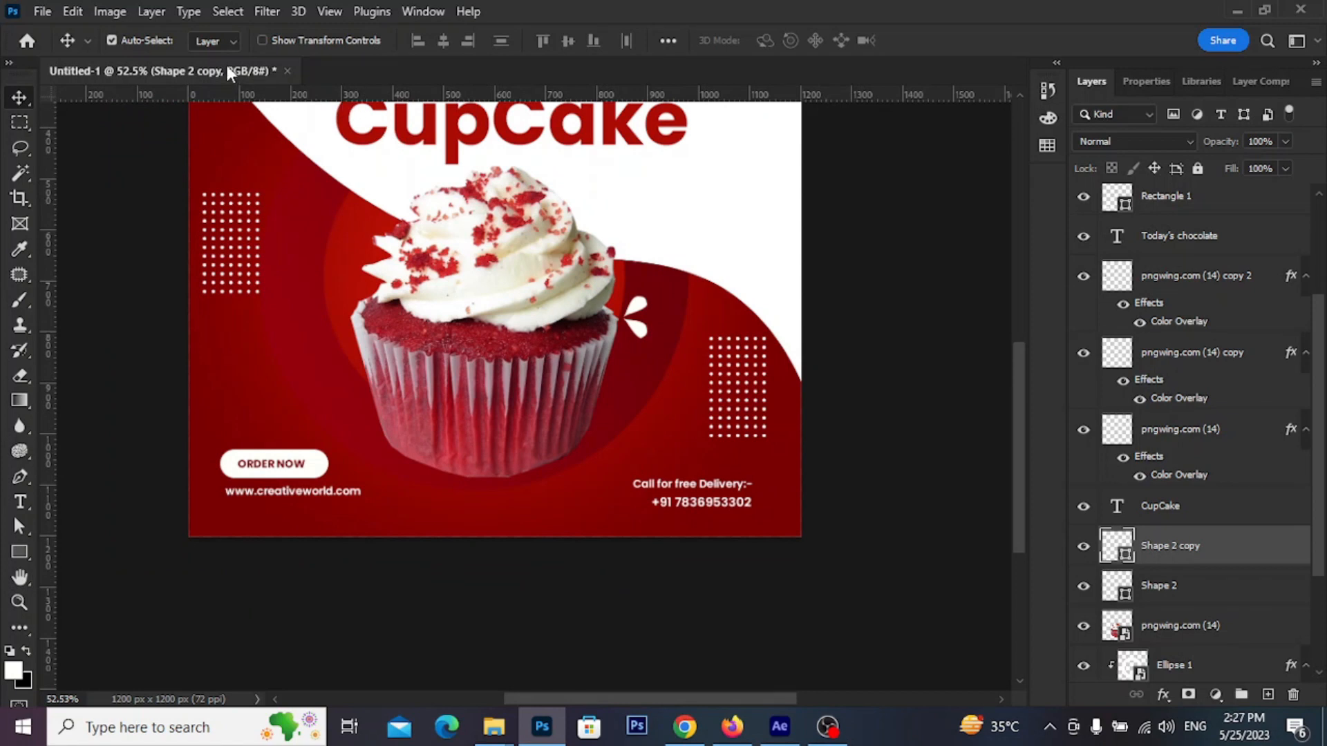
- Remove the lower teardrop's fill and give it a 2 px white stroke
click(28, 557)
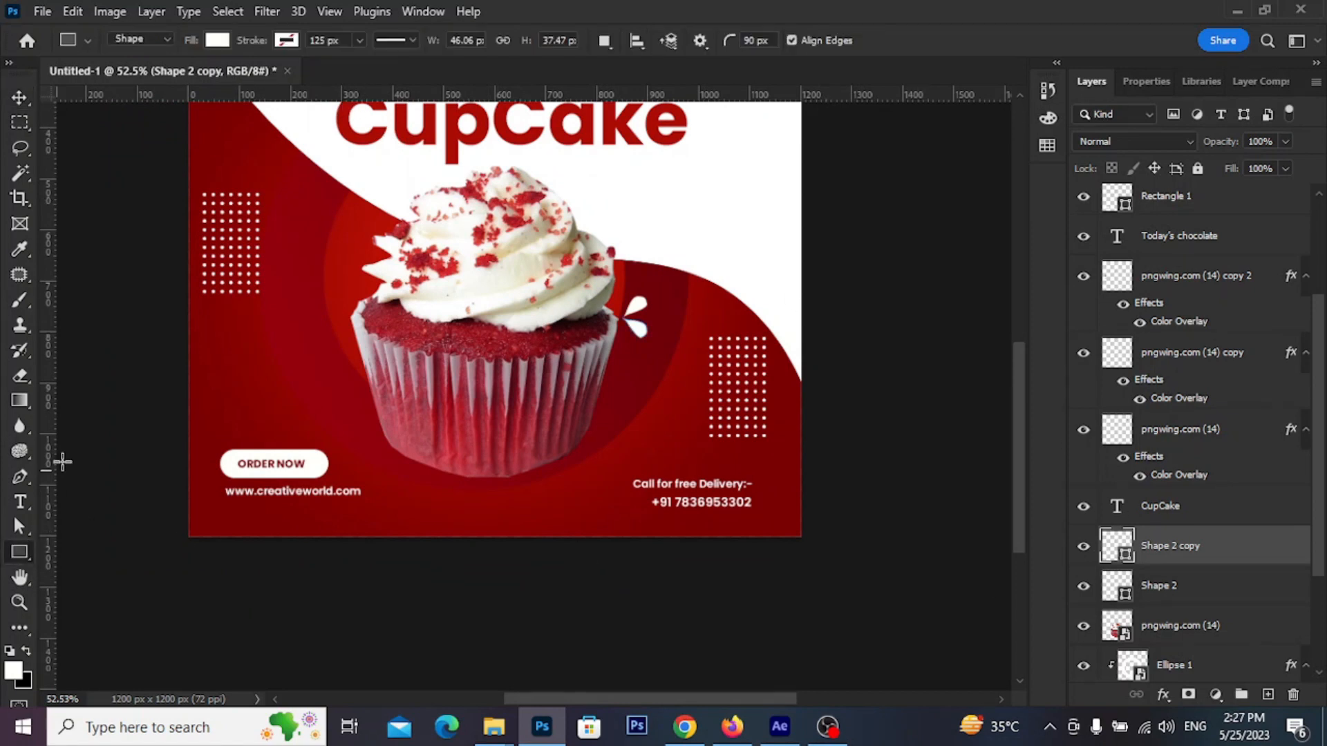
click(219, 42)
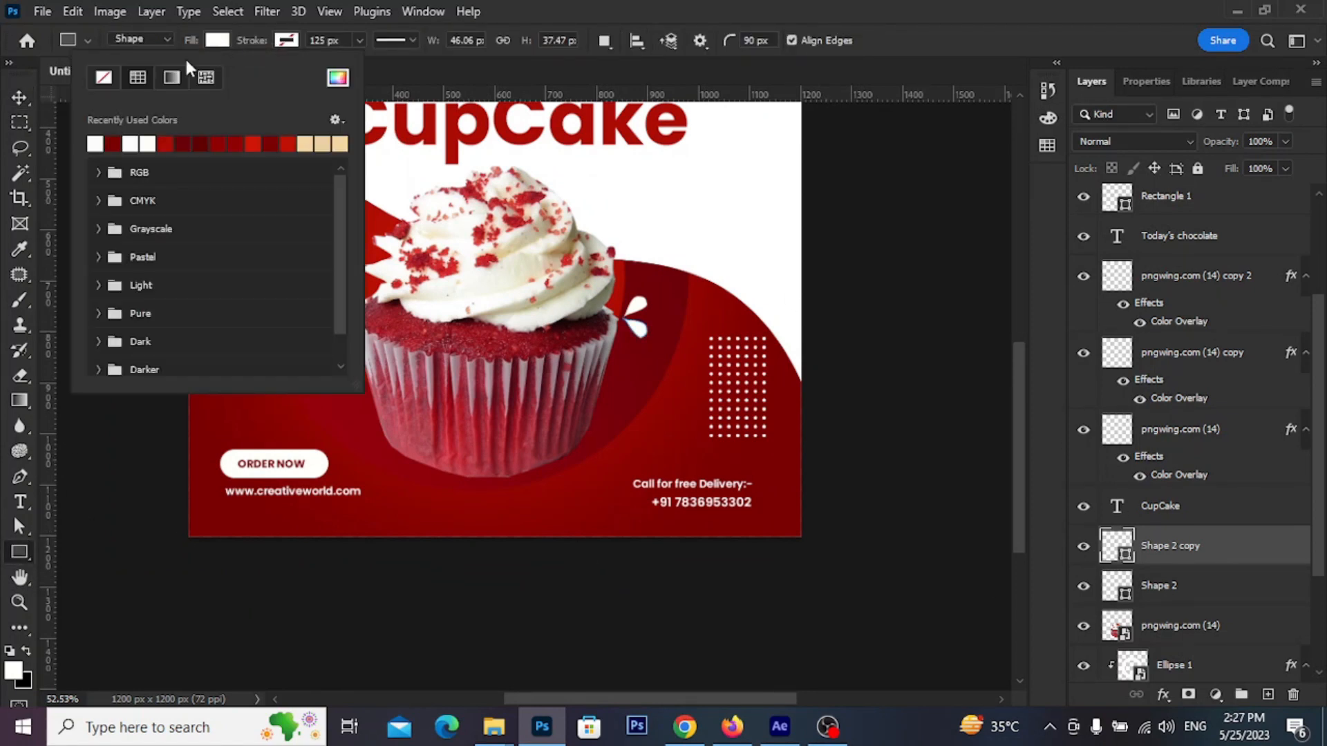
click(102, 79)
click(285, 43)
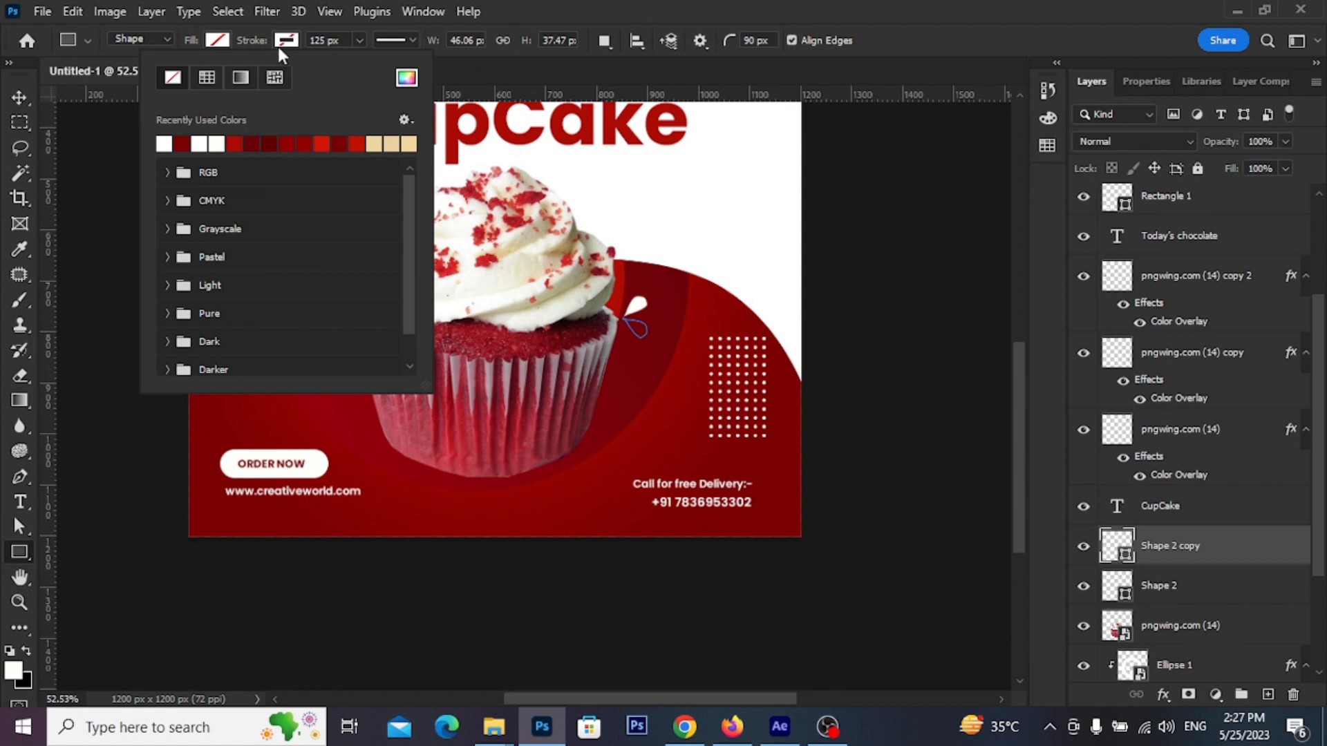
click(328, 43)
drag(328, 42, 308, 43)
text(2)
key(Return)
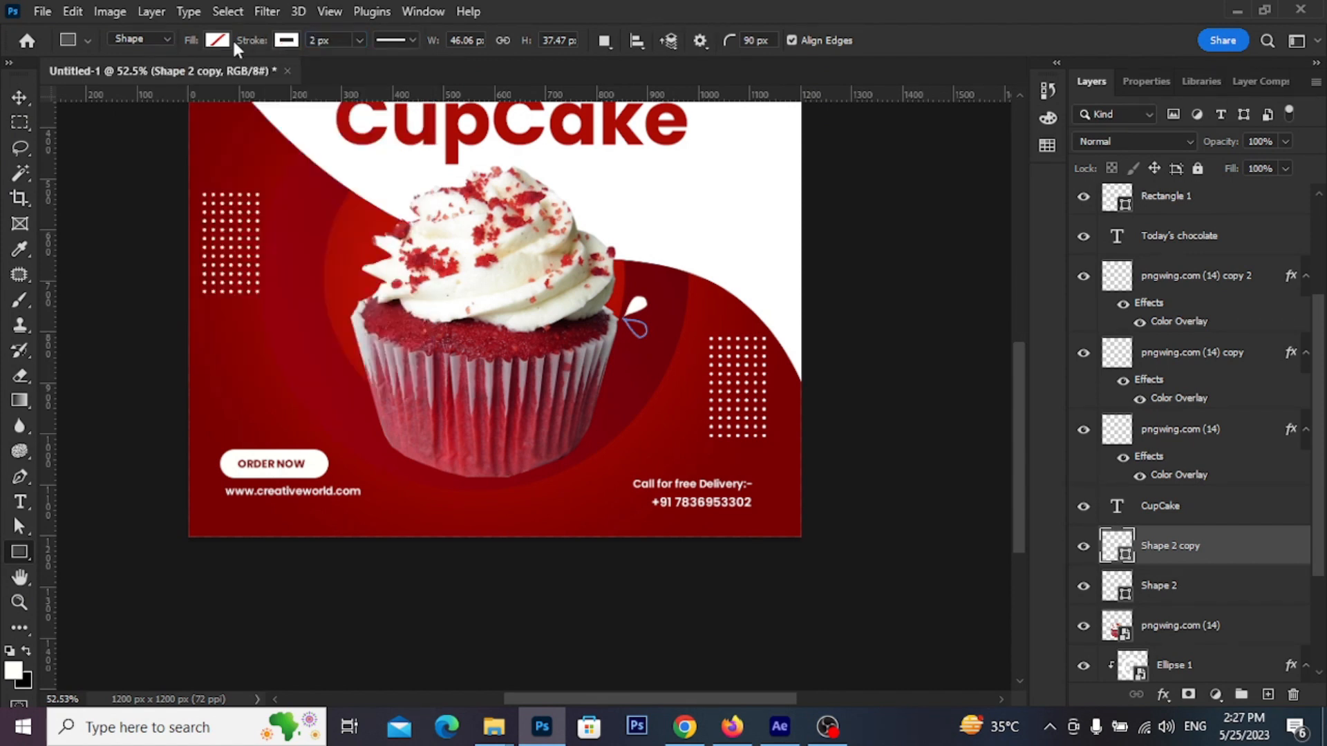
click(18, 97)
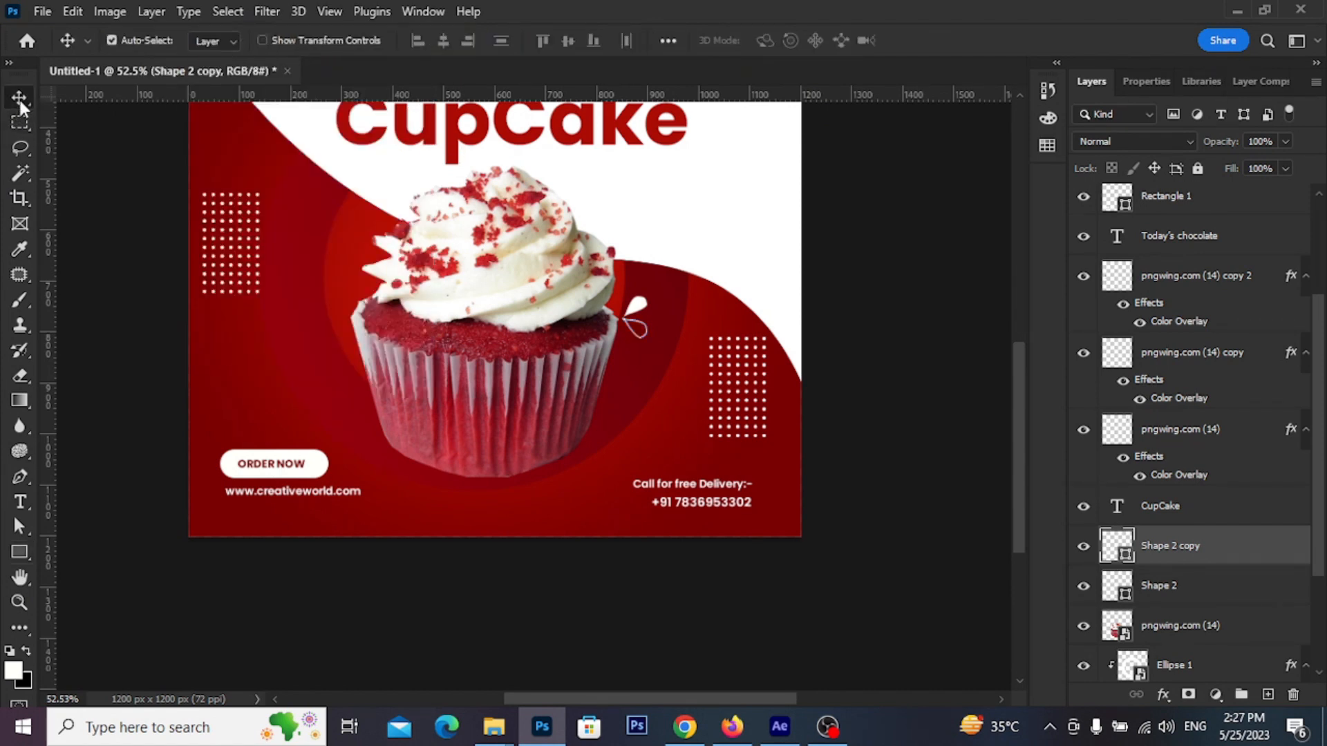
- Enlarge the upper, filled teardrop to about 173% of its size, extending it up and away from the cupcake
scroll(525, 251, down, 3)
scroll(498, 325, down, 2)
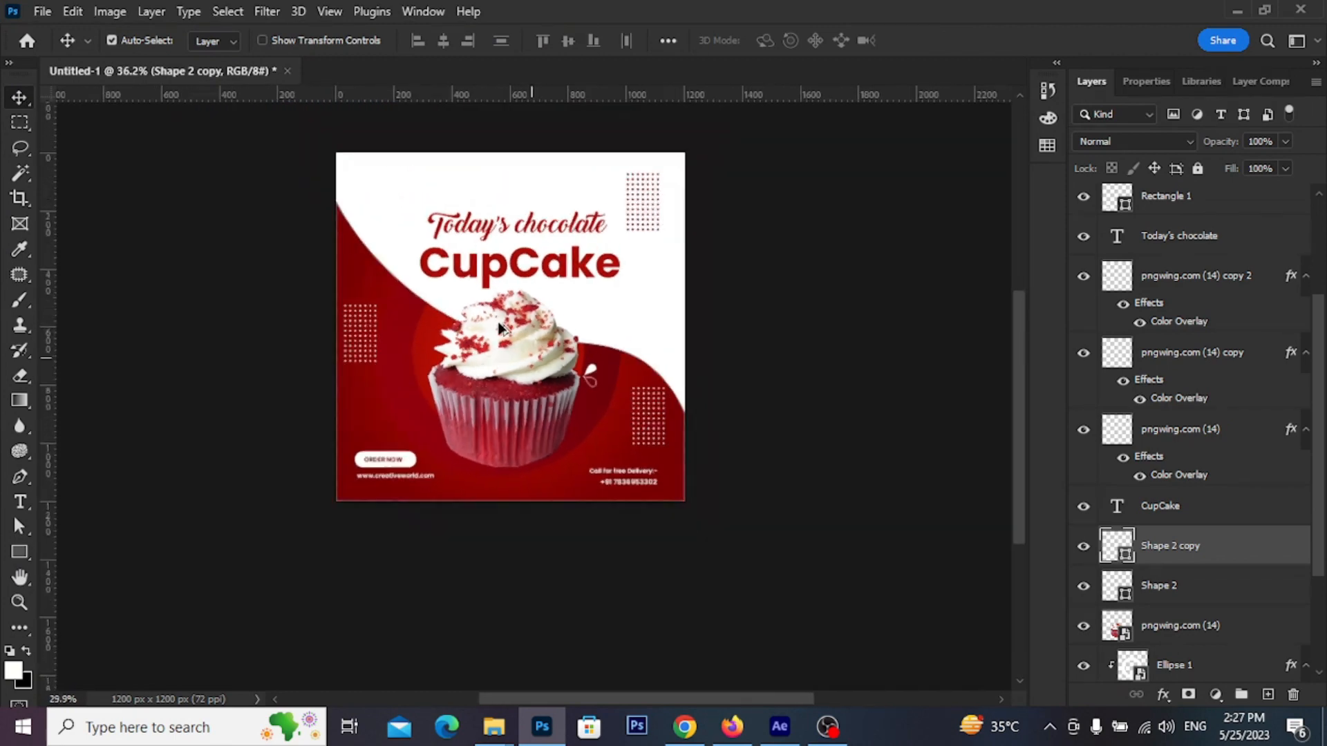
scroll(641, 451, up, 5)
scroll(642, 451, up, 3)
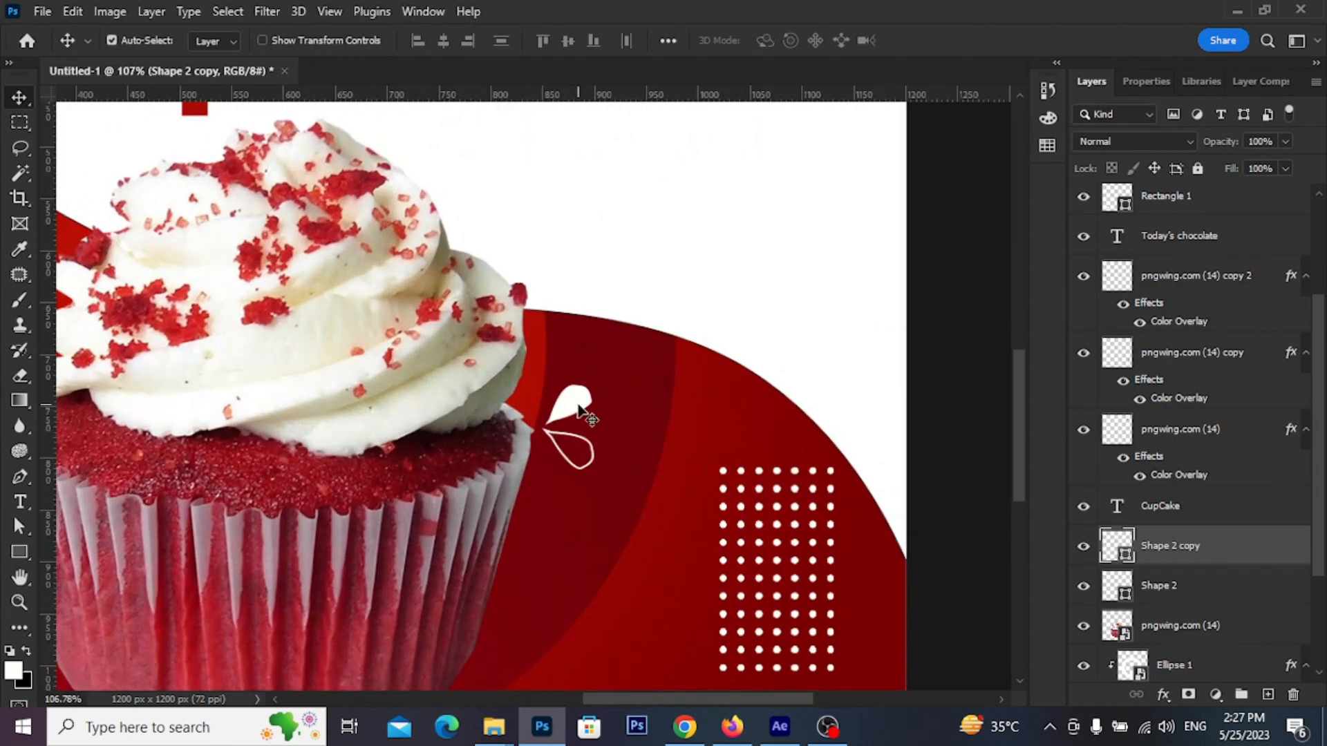
click(581, 410)
key(ctrl+t)
drag(592, 424, 608, 397)
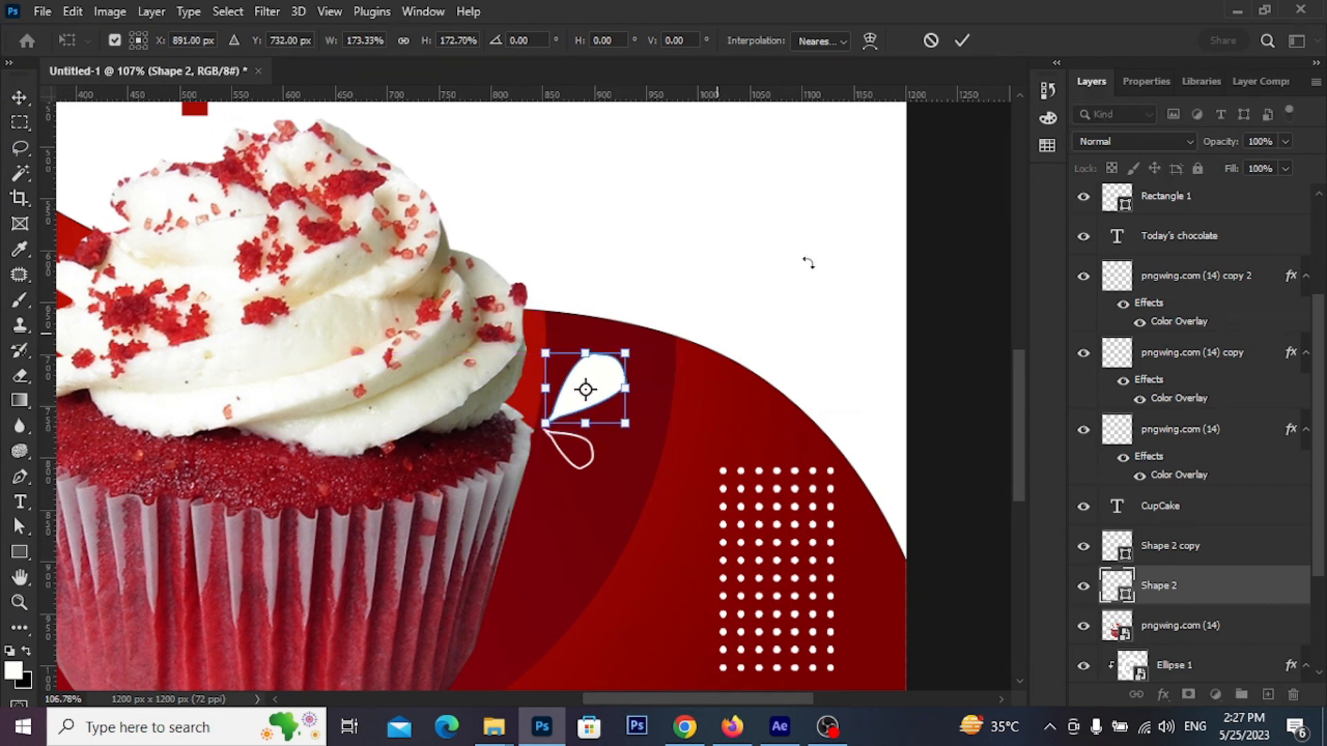
click(962, 40)
- Add the two-line text "LOGO HERE" in the design's upper-left white area, coloured dark red 8c010b sampled from the background
scroll(743, 229, down, 5)
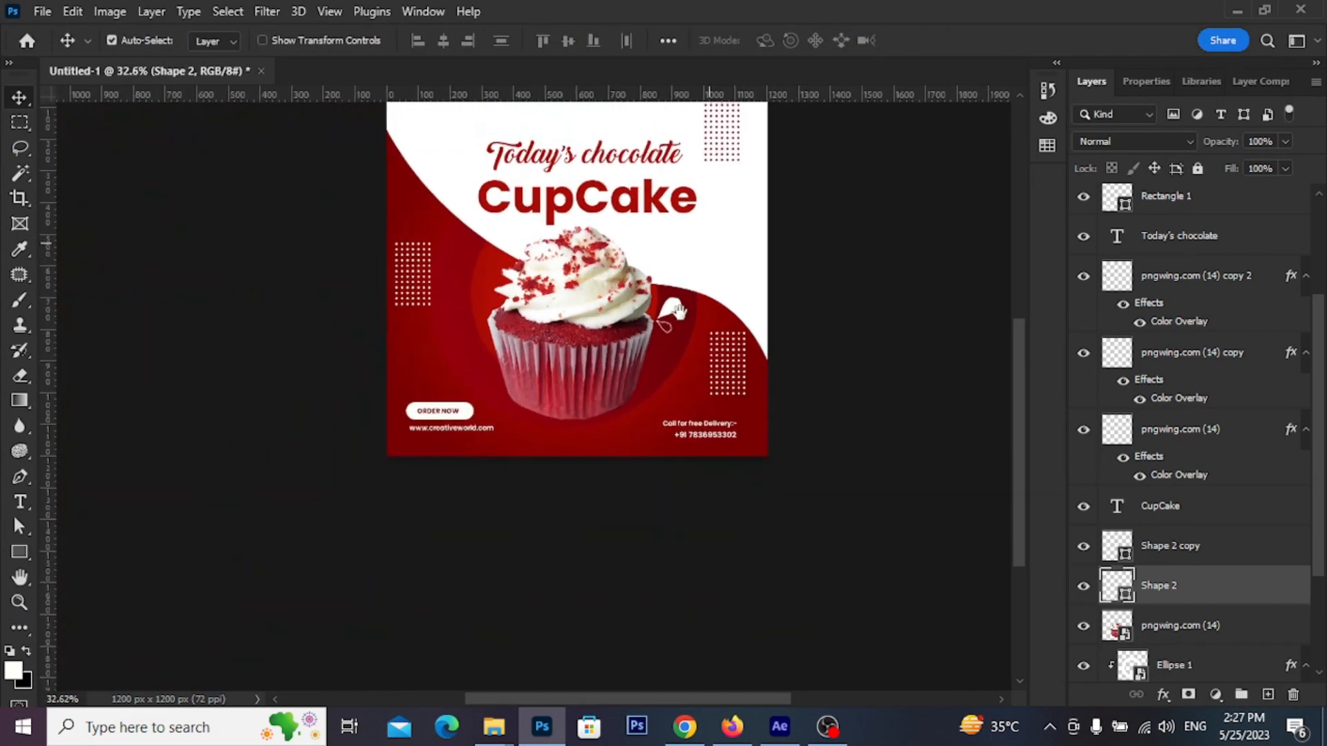
scroll(643, 391, up, 2)
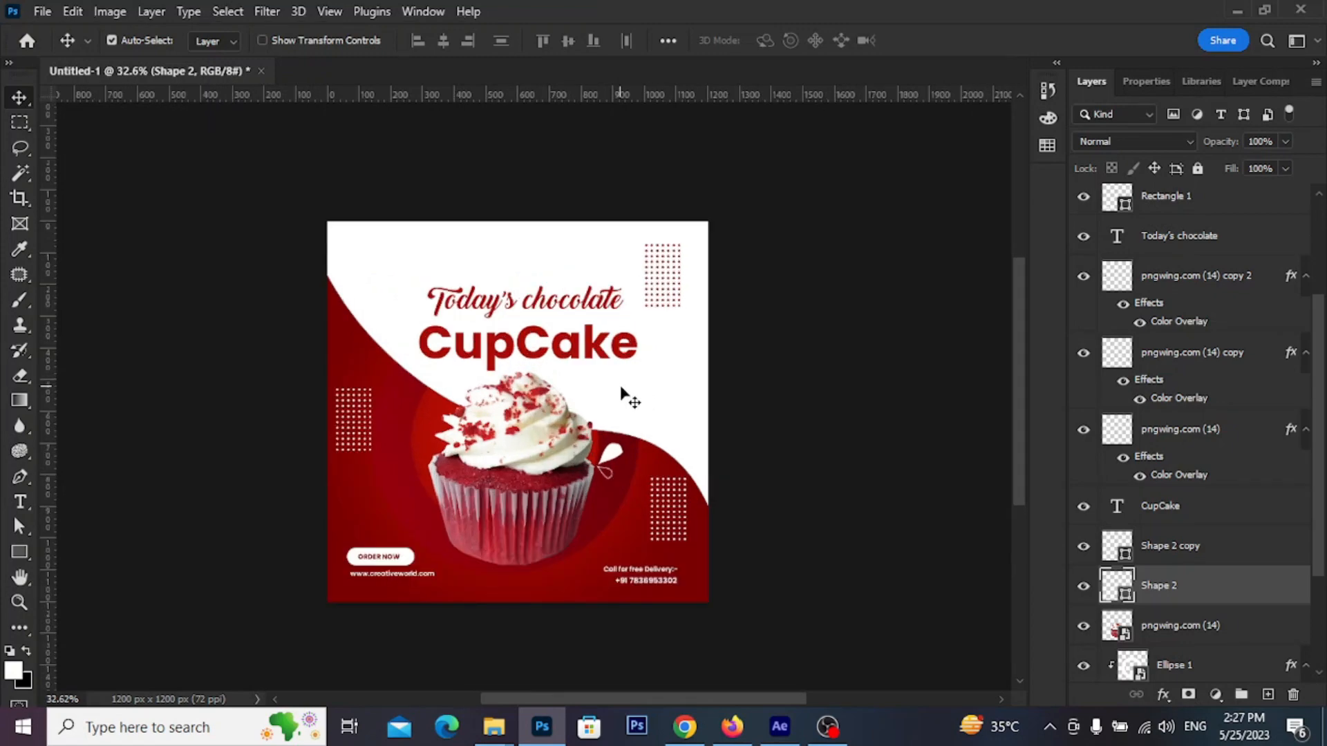
click(359, 260)
scroll(329, 286, up, 3)
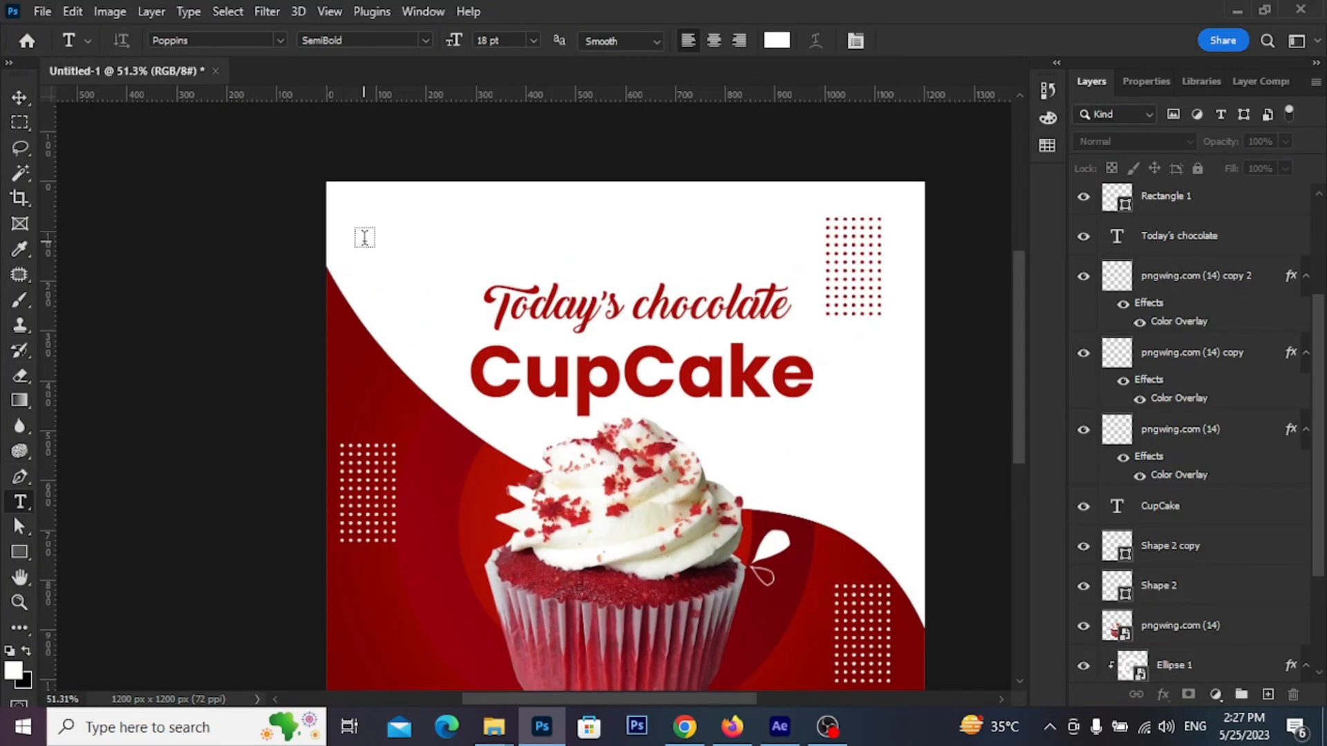
click(360, 239)
click(778, 42)
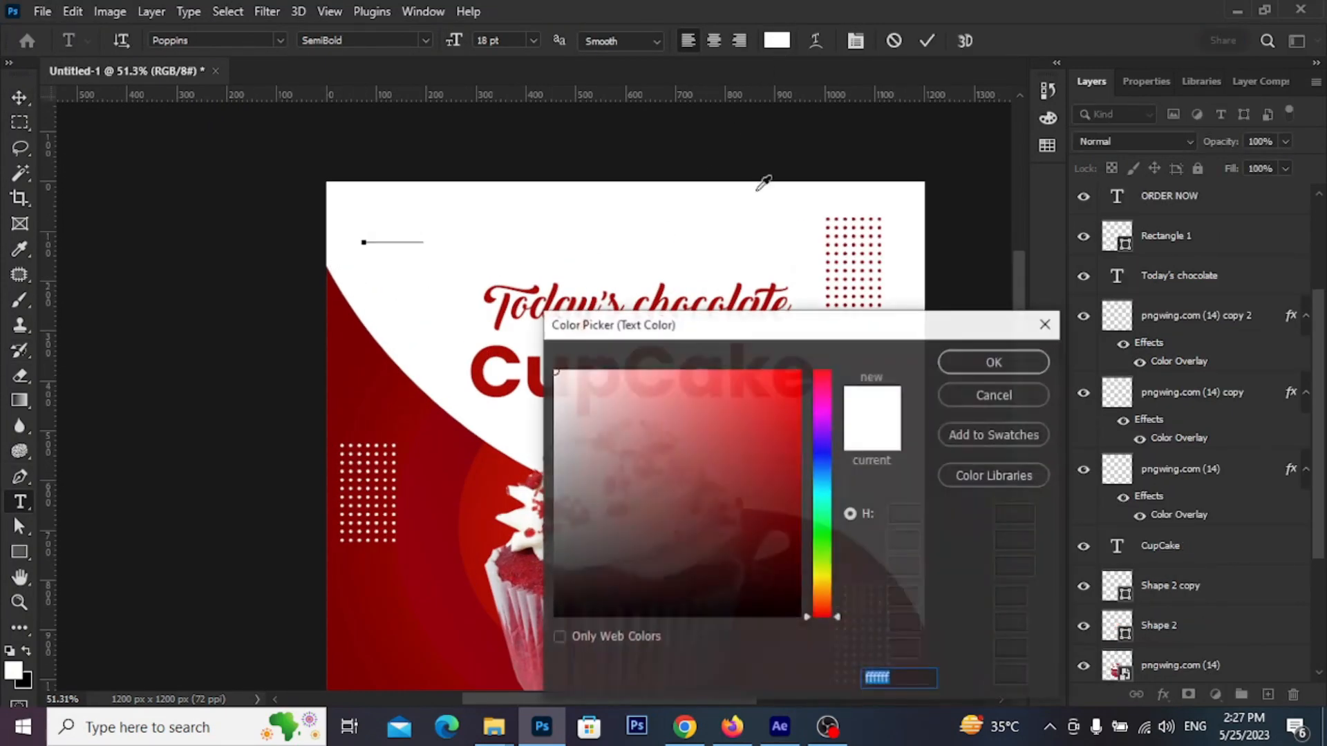
click(557, 556)
click(459, 456)
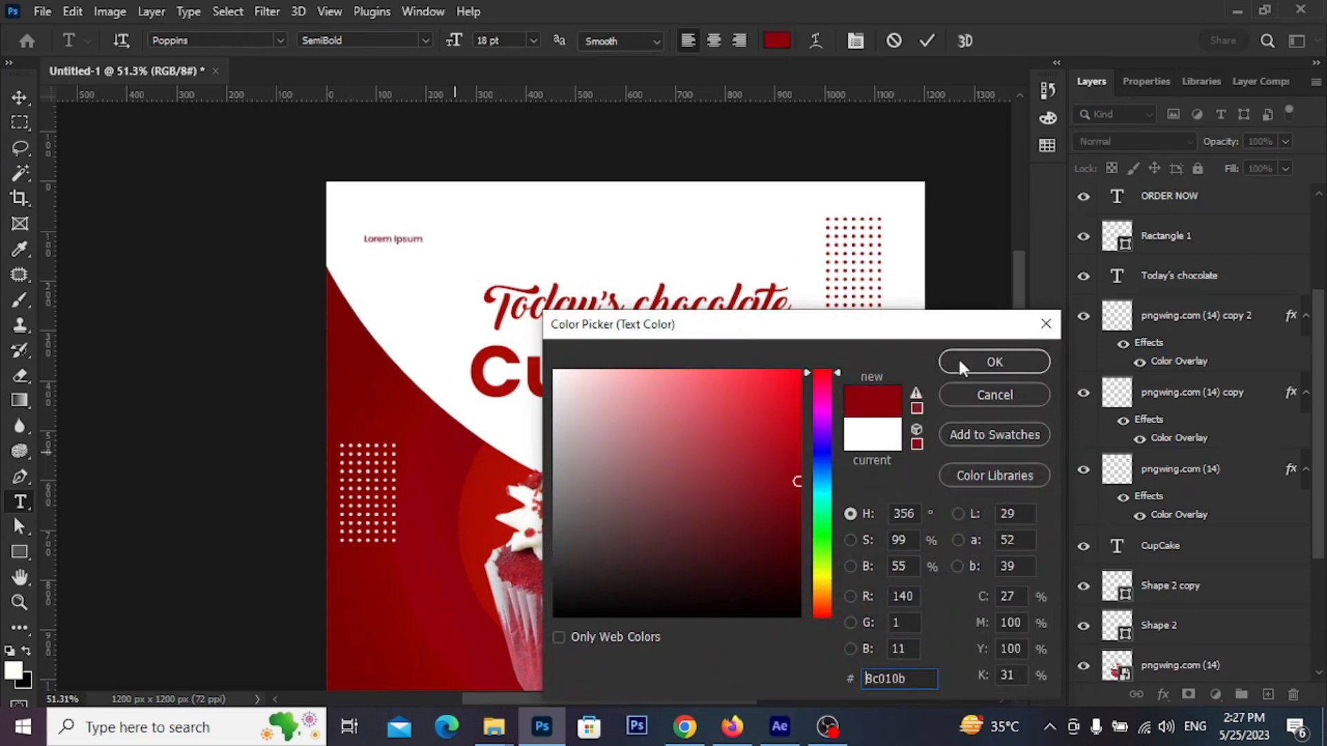
click(1024, 362)
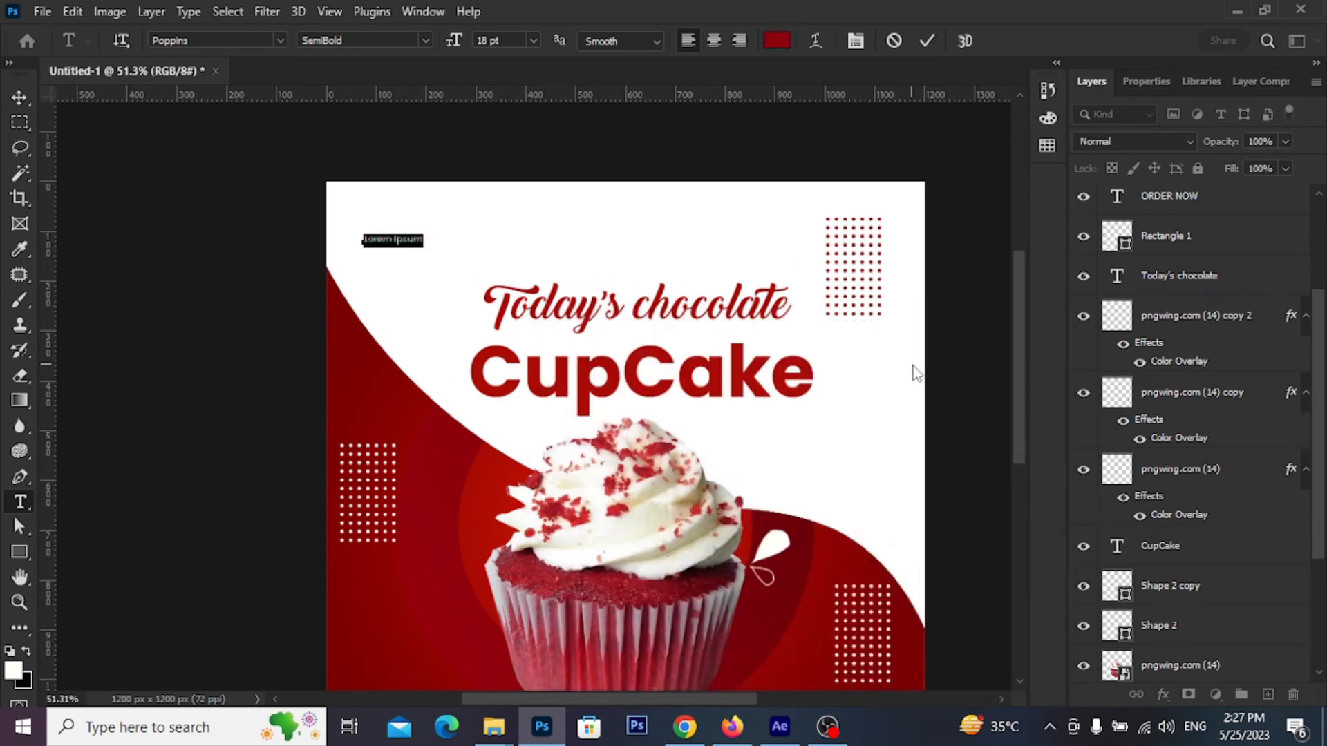
text(Lo)
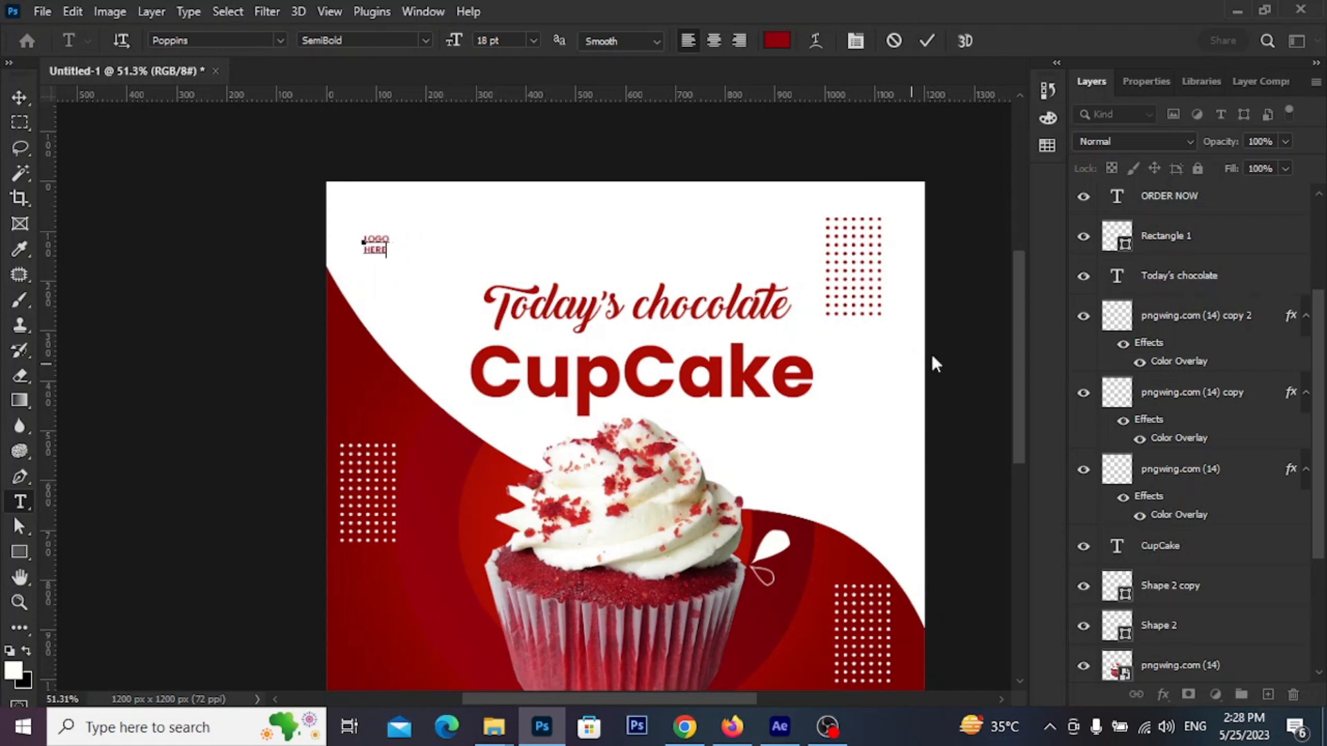
- Set the "LOGO HERE" text to 30 pt and commit the text edit
drag(385, 251, 363, 200)
click(533, 40)
click(532, 223)
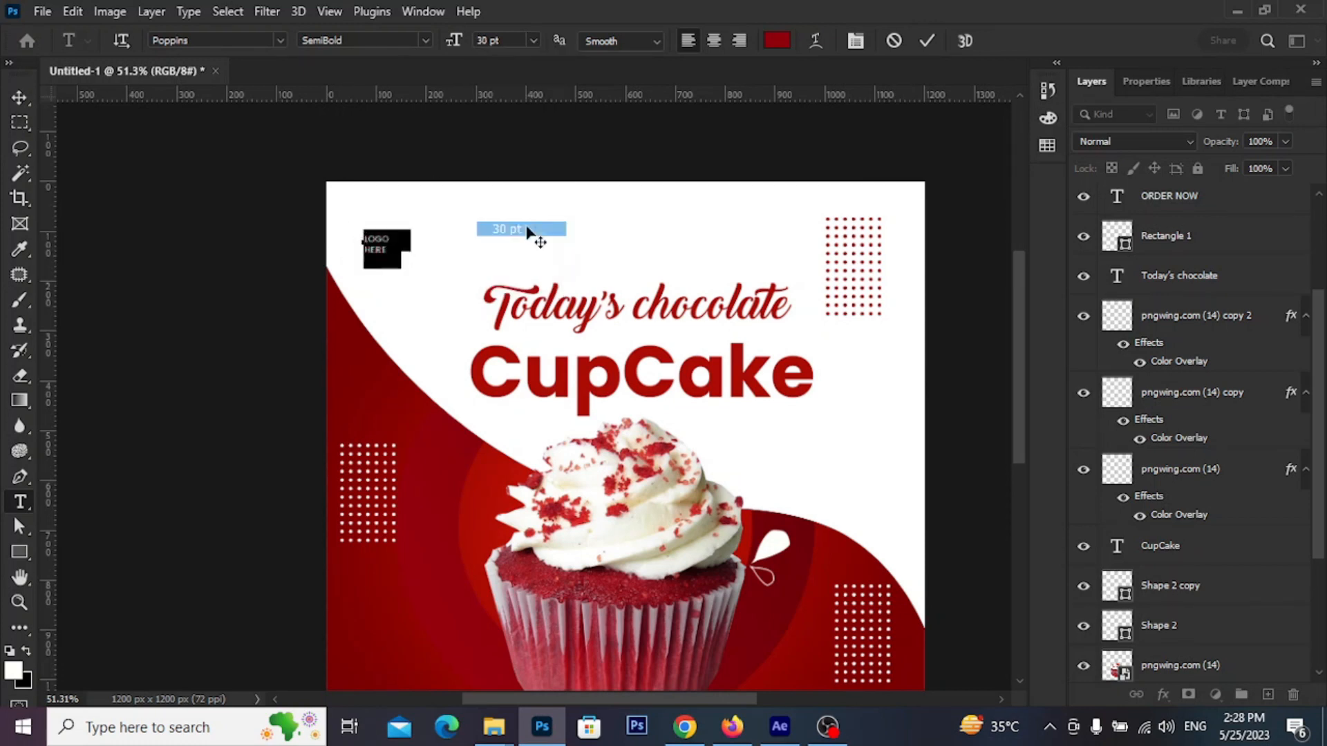
click(928, 41)
key(v)
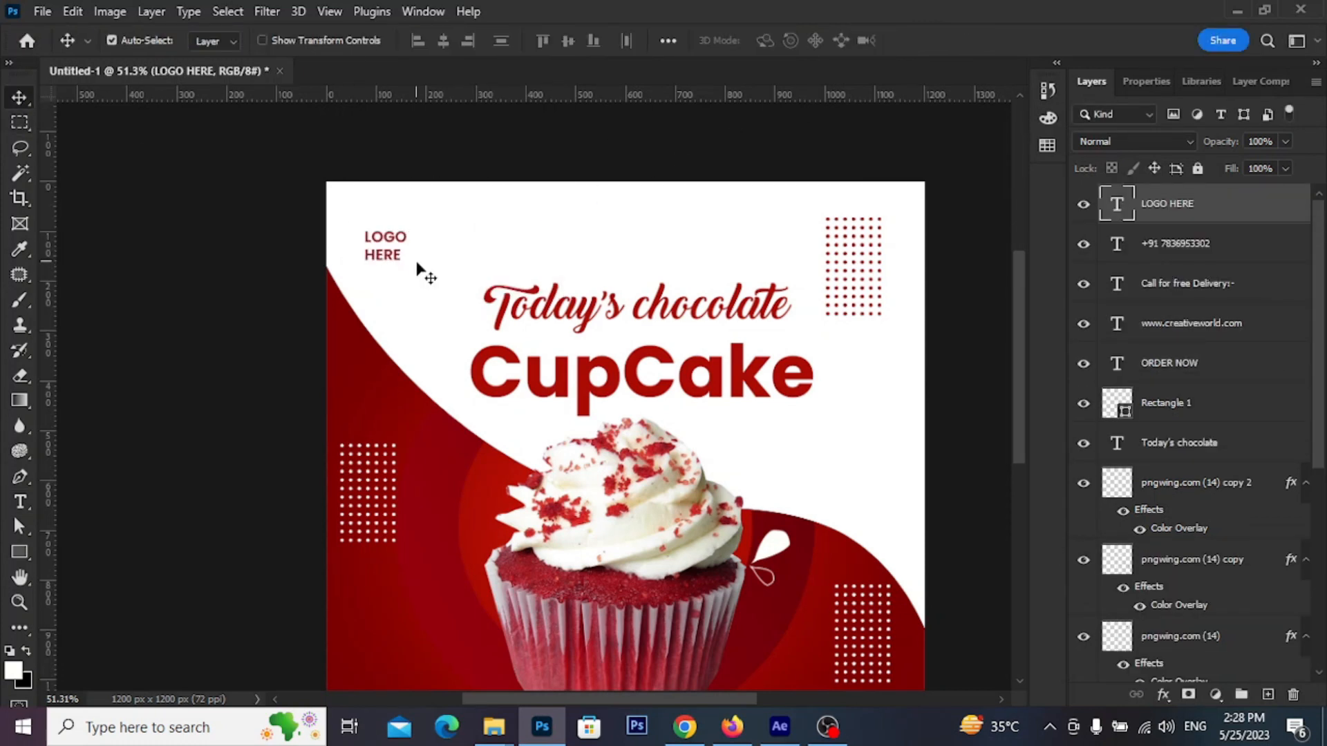
- Move the "LOGO HERE" text slightly up in the design's upper-left white area
drag(395, 253, 396, 239)
scroll(378, 259, down, 3)
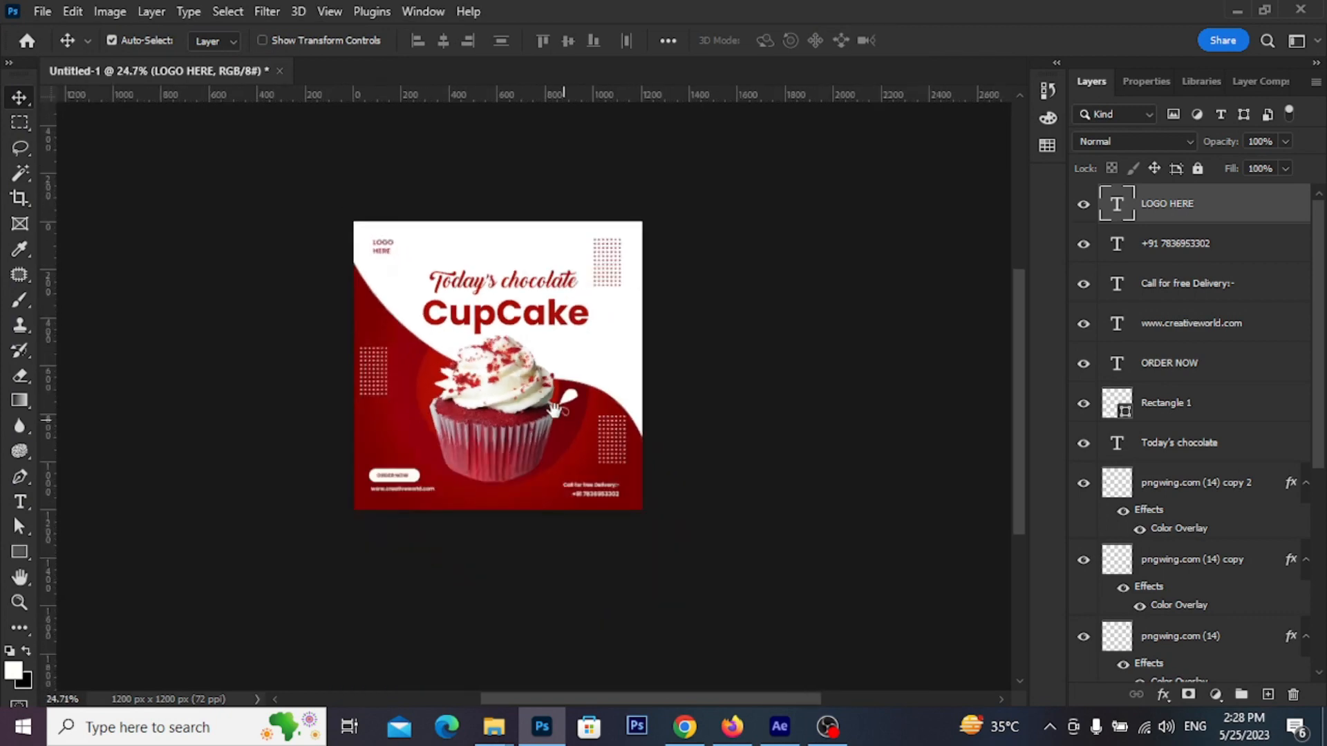
scroll(424, 354, up, 2)
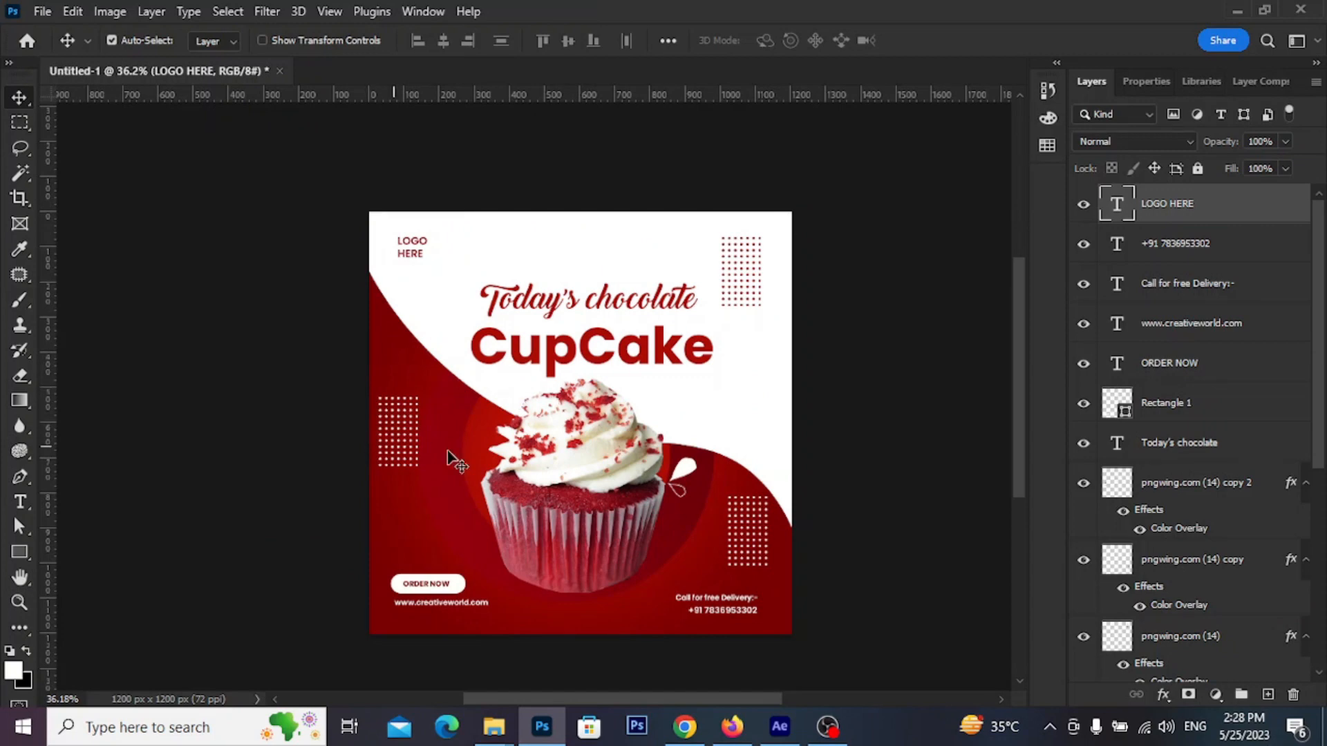
- Draw a circle about 182 px wide beside the cupcake frosting with the Rectangle tool, using no fill and a 4 px red stroke
scroll(456, 458, up, 3)
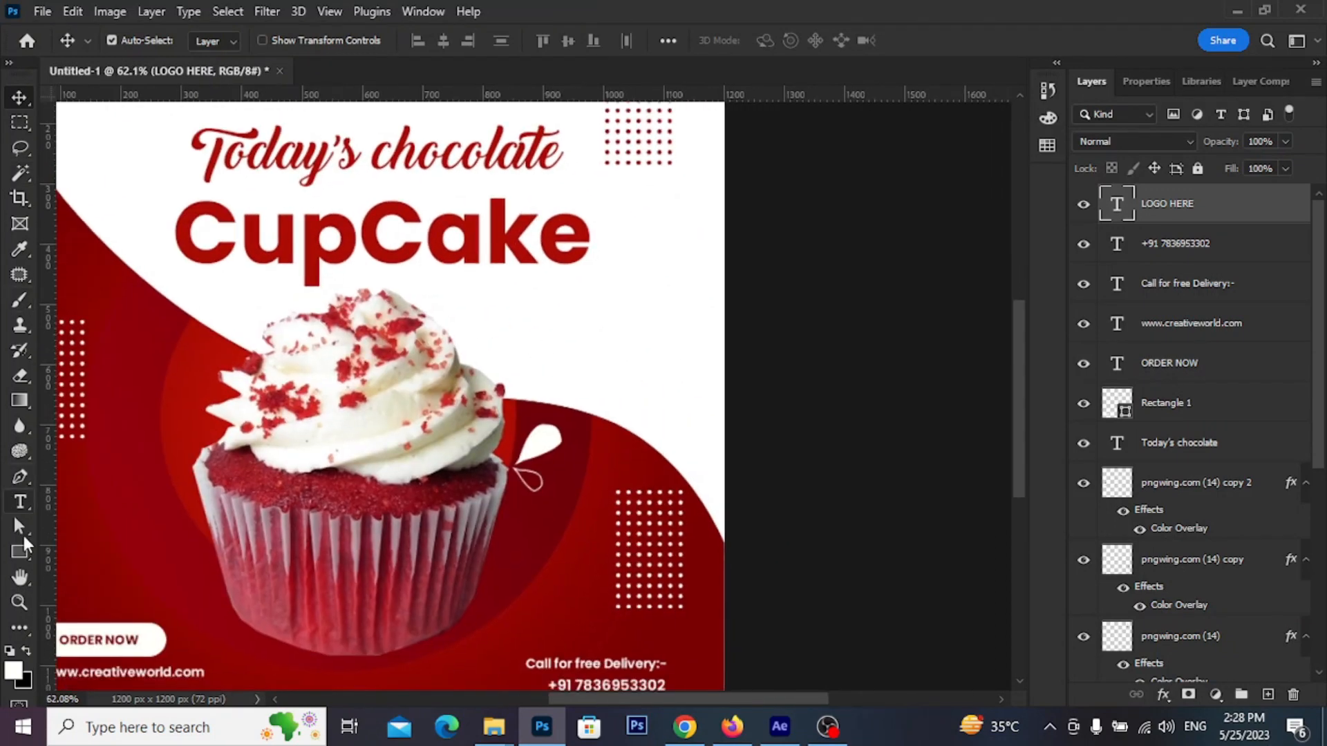
click(19, 551)
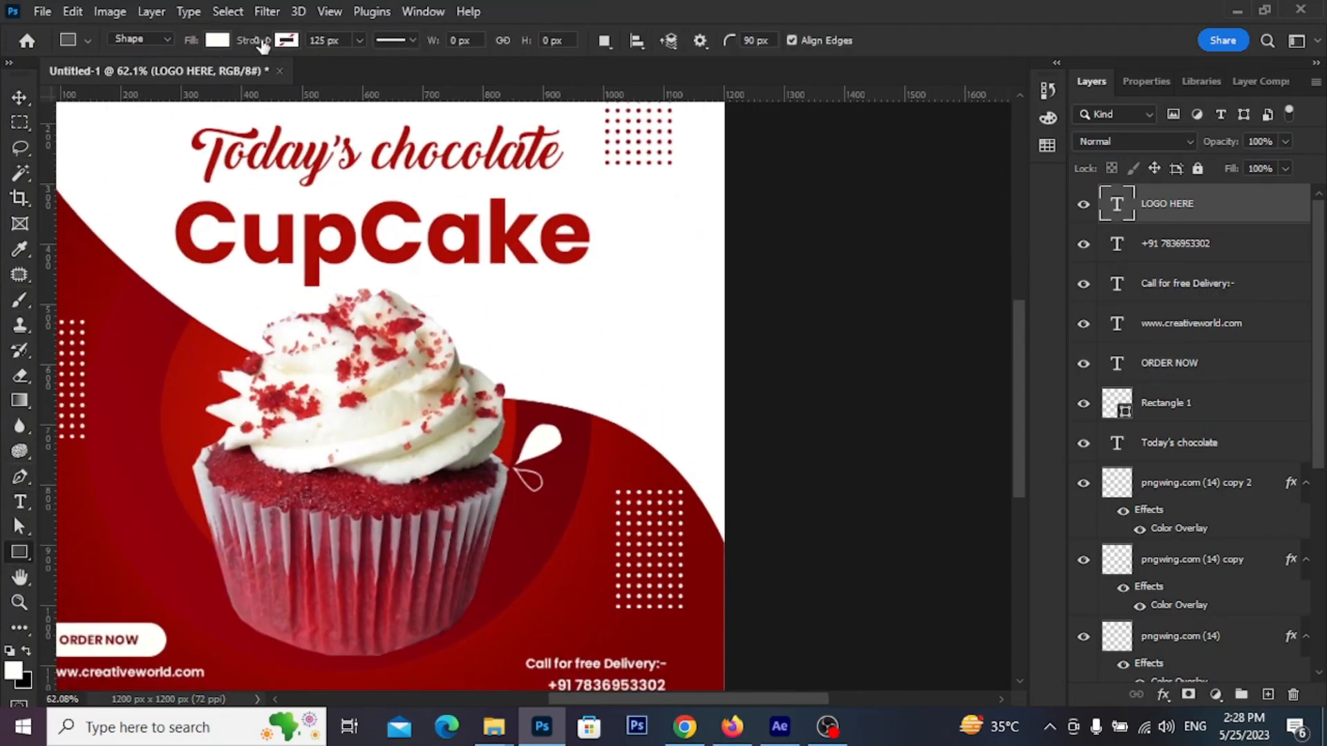
click(217, 40)
click(286, 41)
click(286, 40)
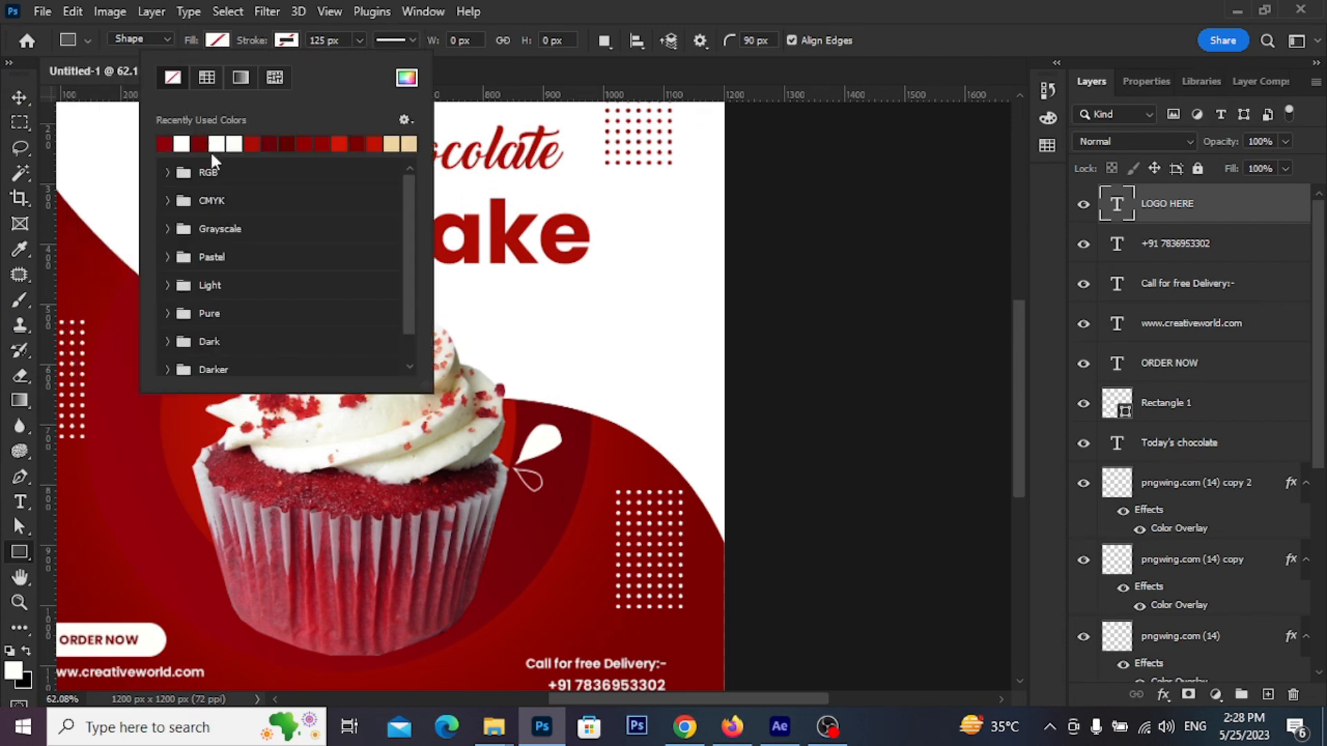
click(253, 141)
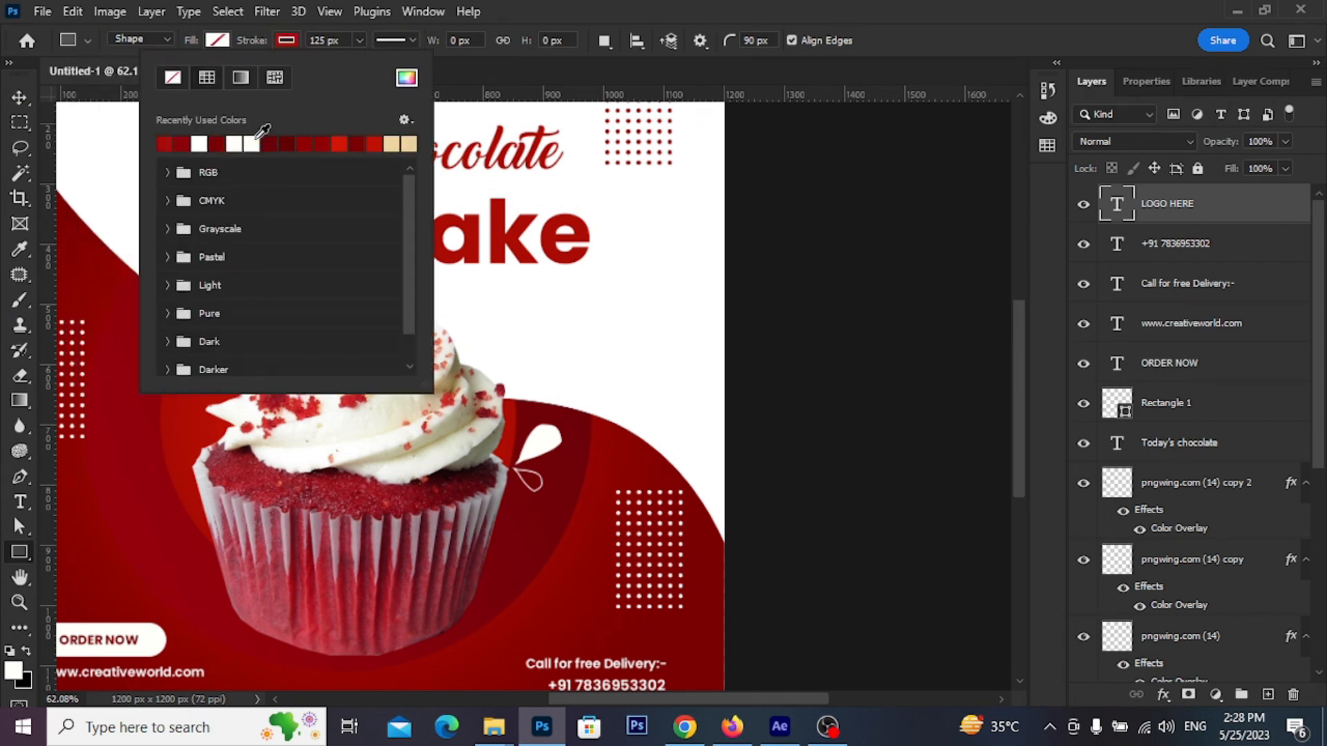
click(325, 40)
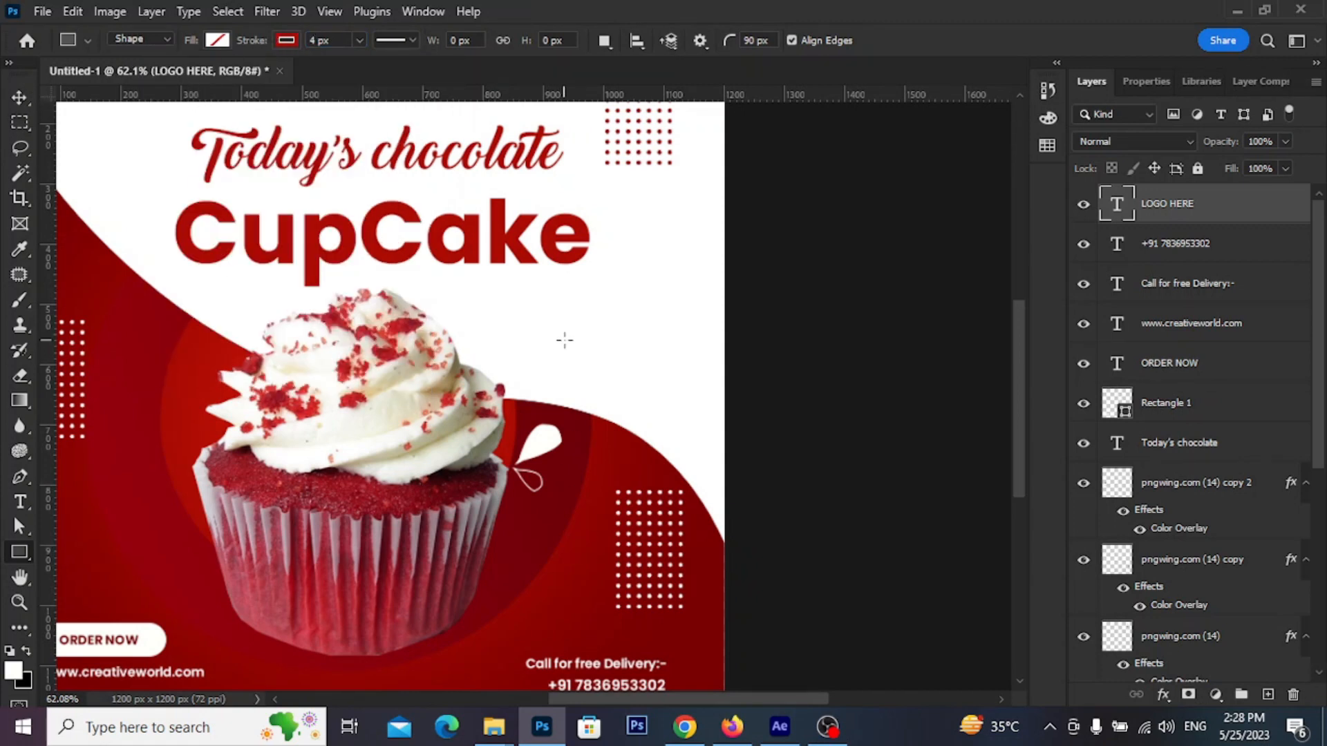
drag(548, 314, 684, 423)
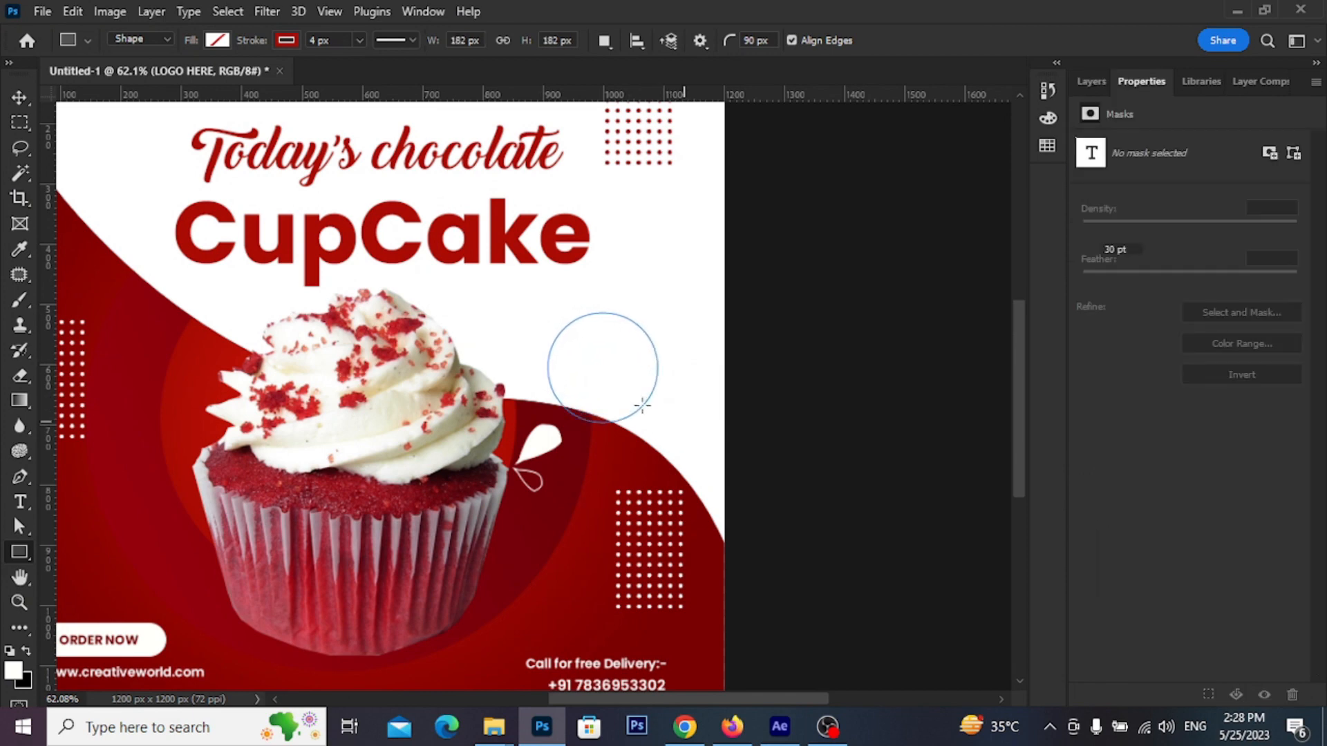
- Move the red outlined circle up and closer to the frosting, just above the red curve
click(21, 96)
scroll(576, 296, up, 3)
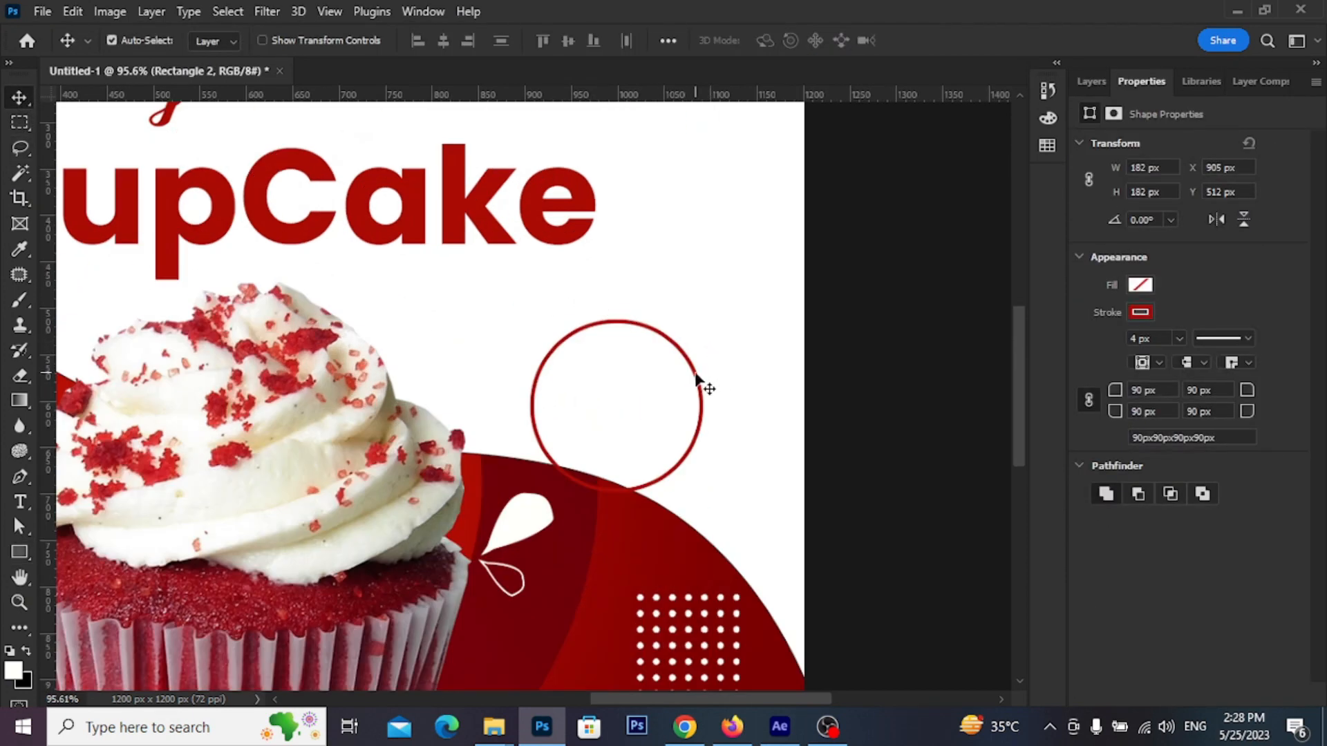
drag(696, 376, 655, 354)
scroll(650, 360, down, 2)
- Add the text "ONLY" in dark red 30 pt Poppins Bold on the white area beside the circle
click(21, 503)
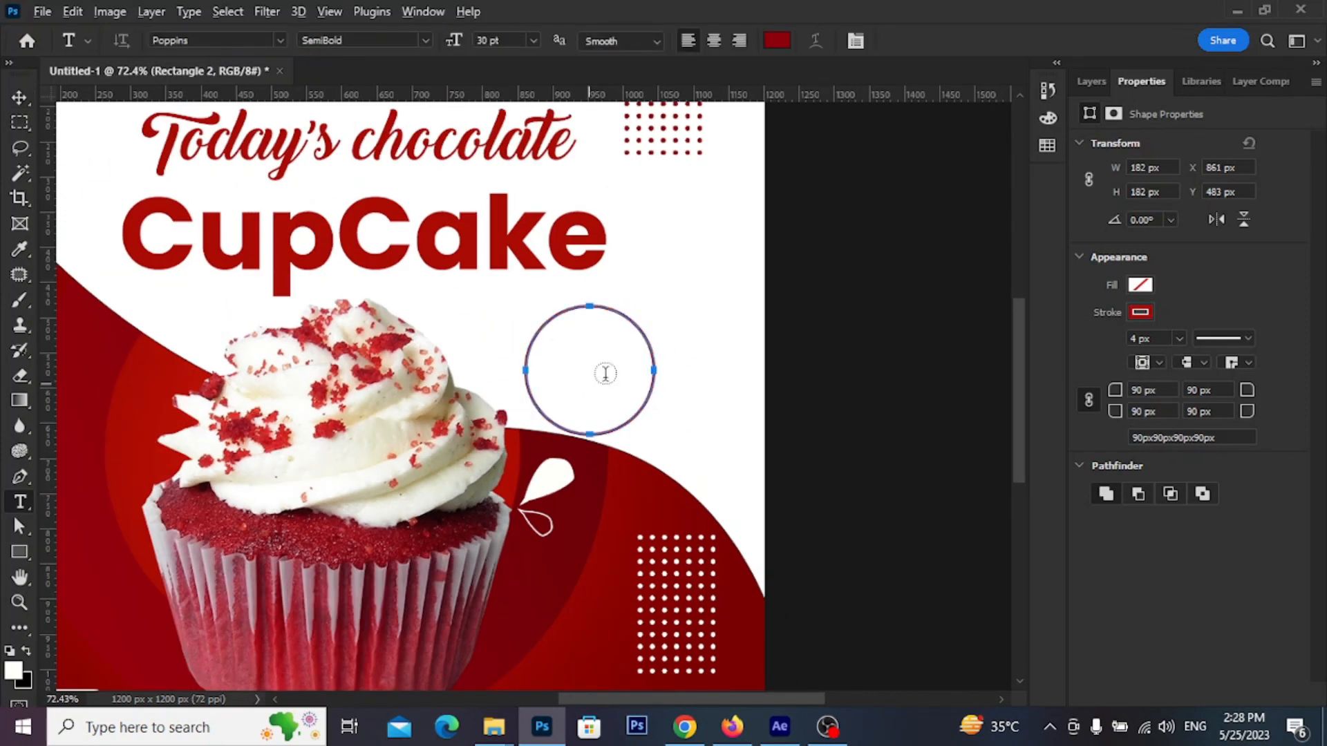
scroll(604, 370, up, 2)
click(683, 248)
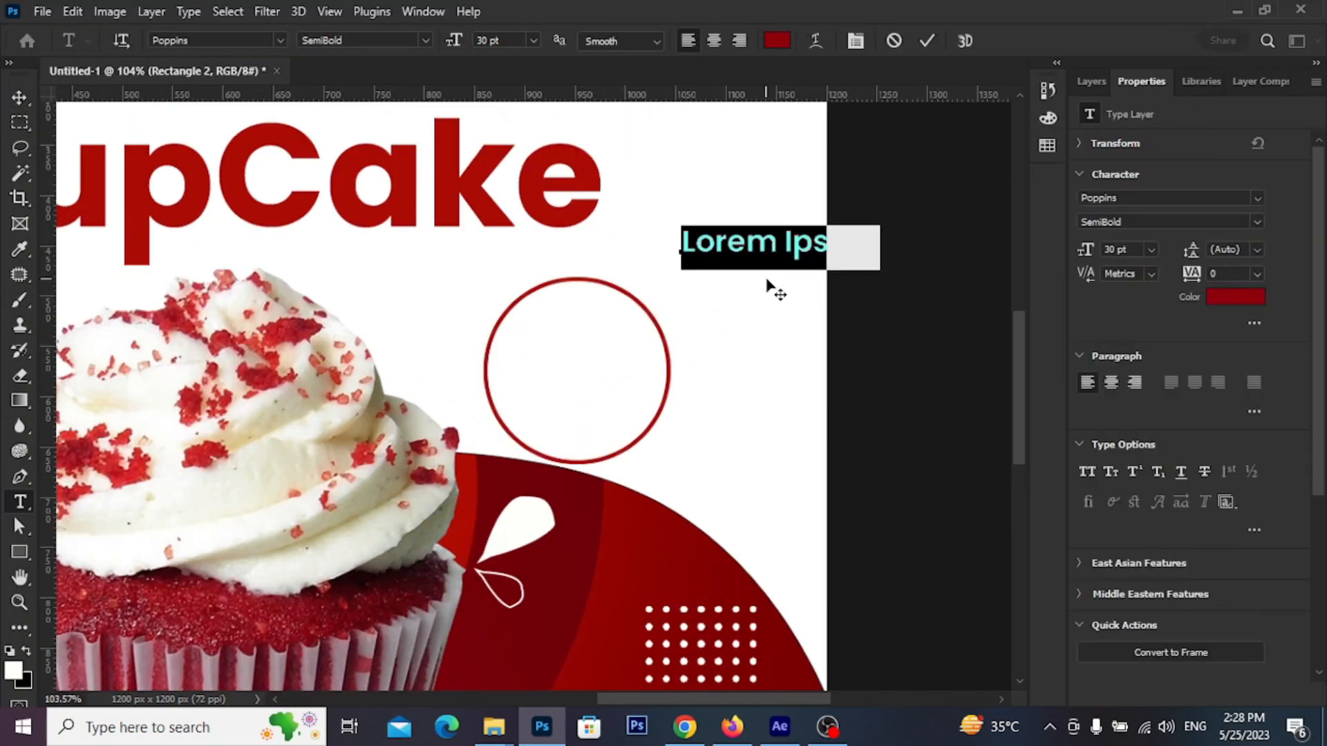
text(ON )
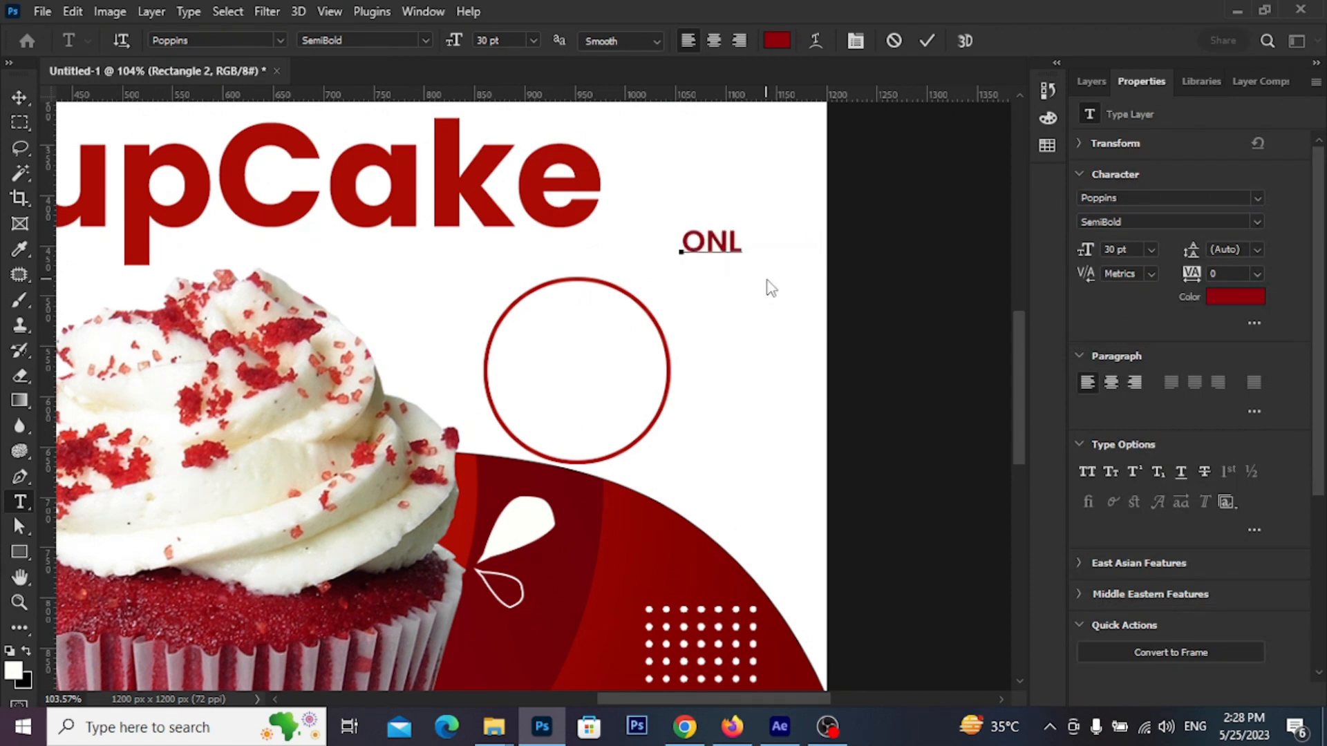
text(LY)
drag(768, 258, 609, 245)
click(434, 42)
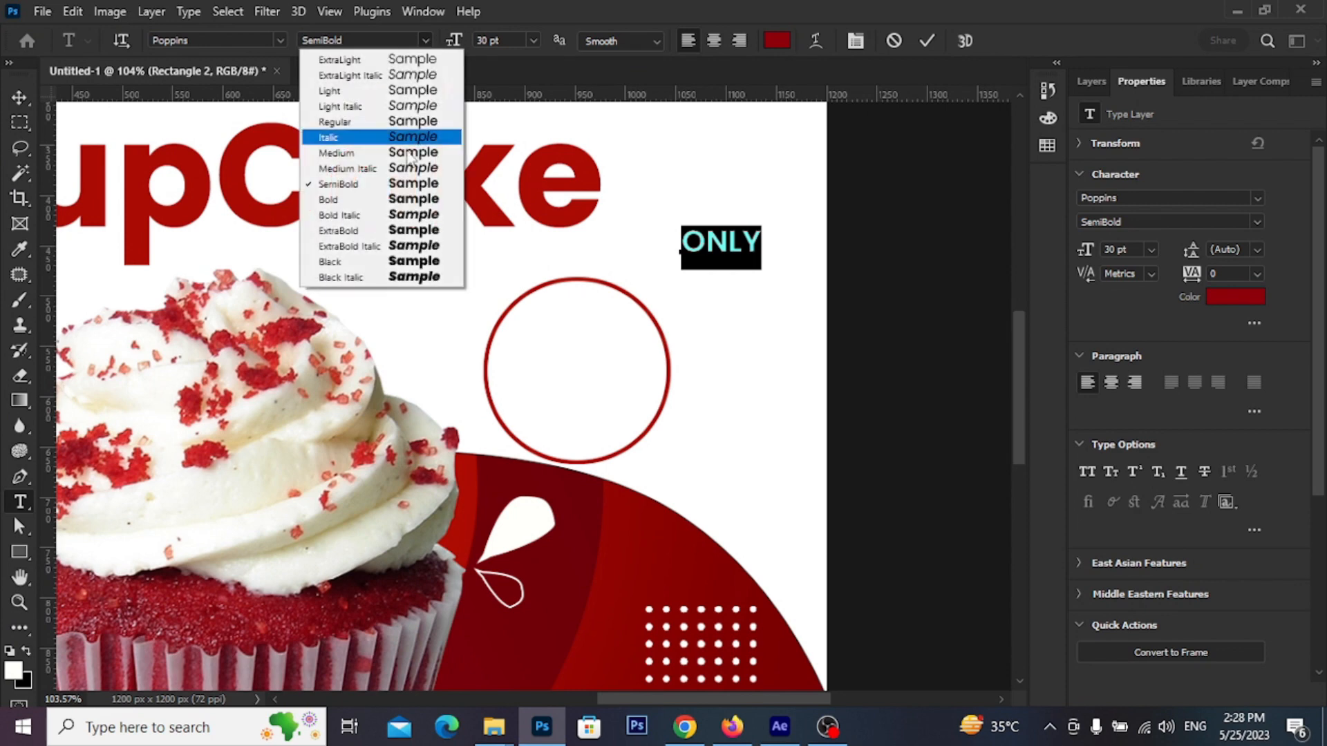
click(359, 200)
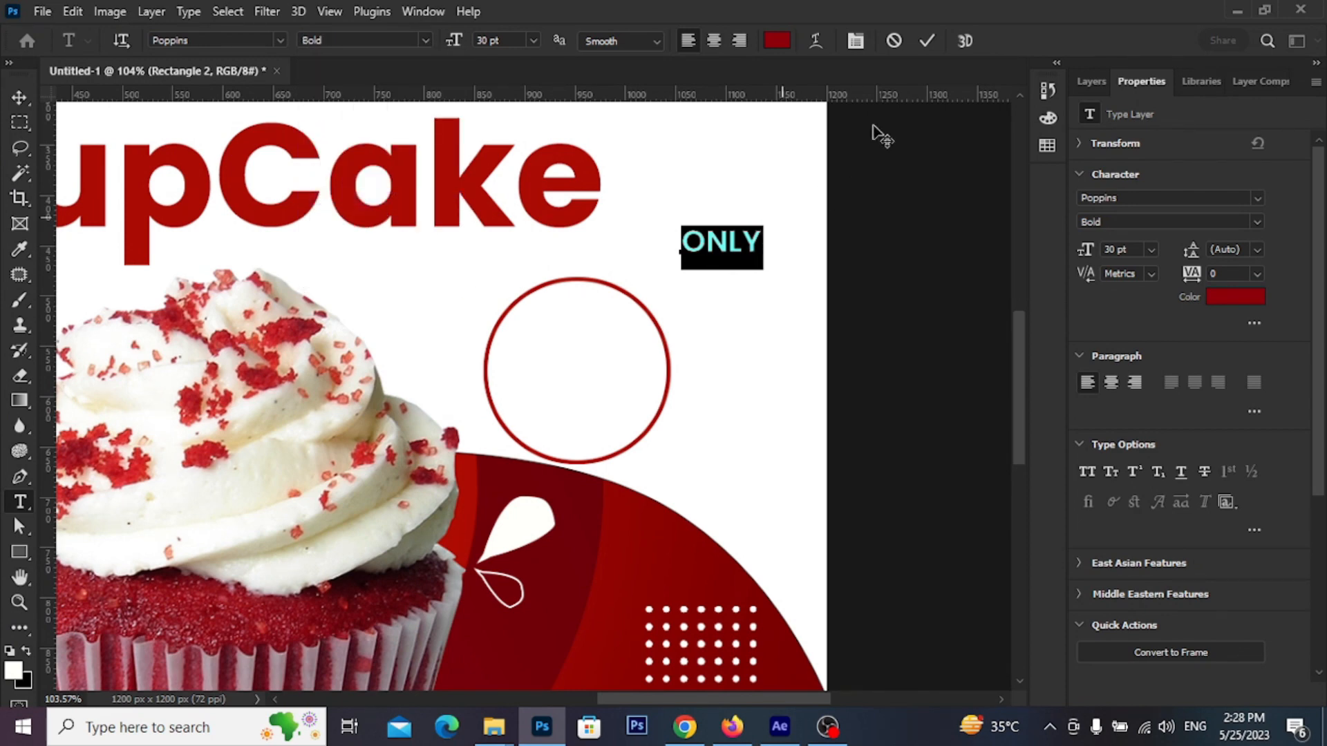
click(925, 40)
- Move the "ONLY" text inside the circle and enlarge it to about 133%
click(20, 96)
scroll(707, 289, up, 3)
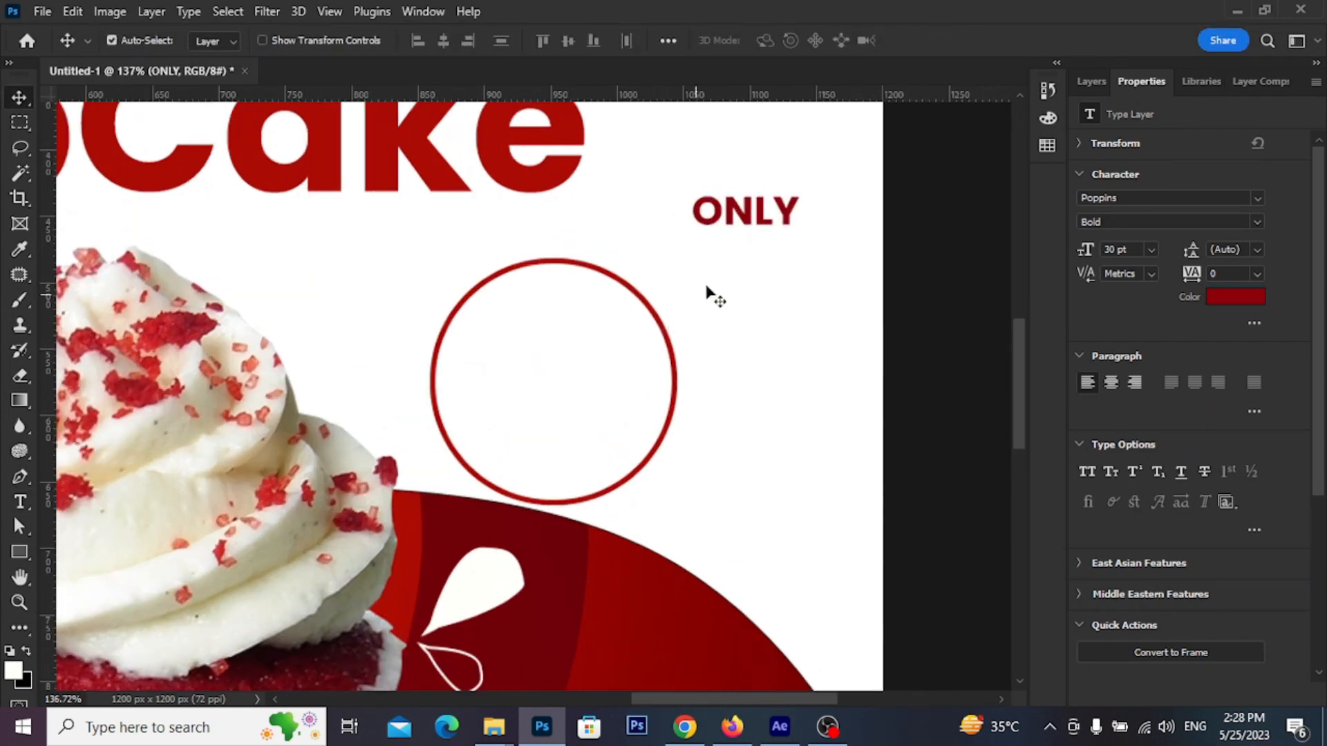
drag(765, 223, 617, 316)
key(ctrl+t)
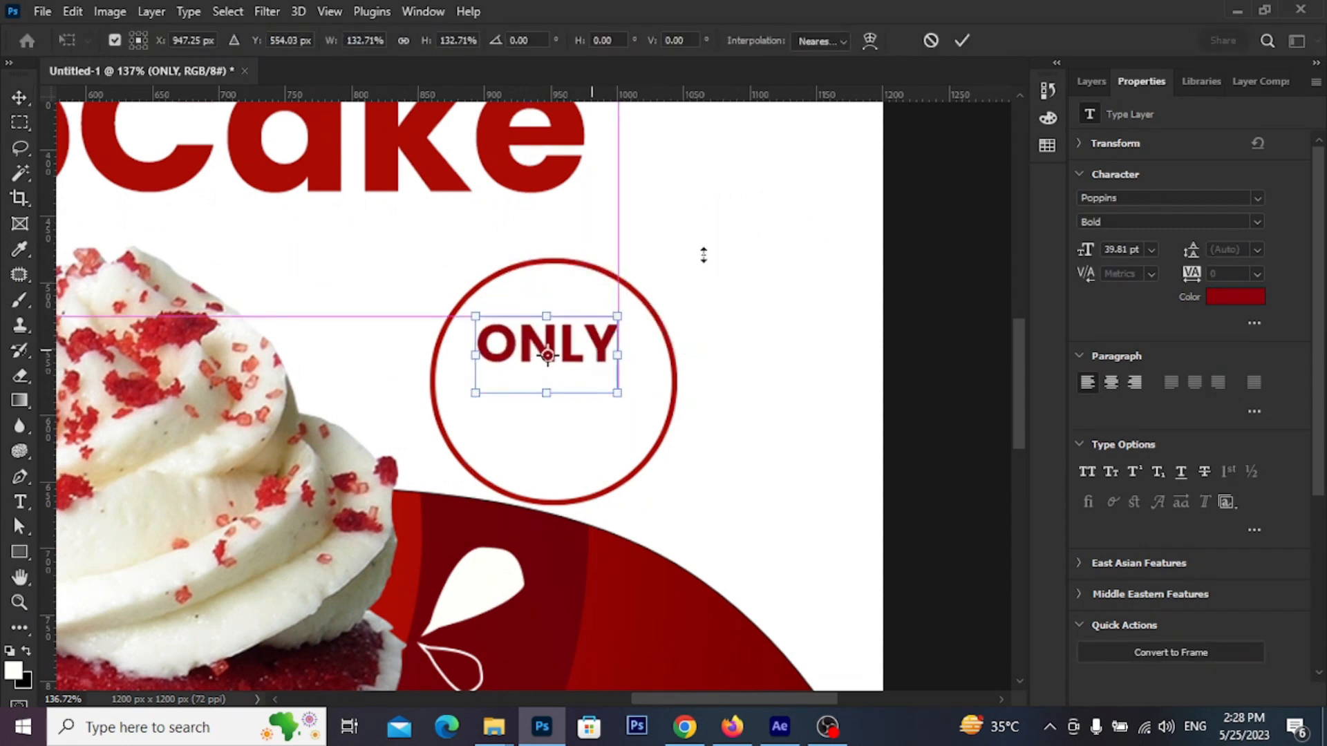
click(962, 40)
- Duplicate the "ONLY" text directly below itself and change the copy to "$3.60"
drag(553, 371, 553, 429)
click(1082, 78)
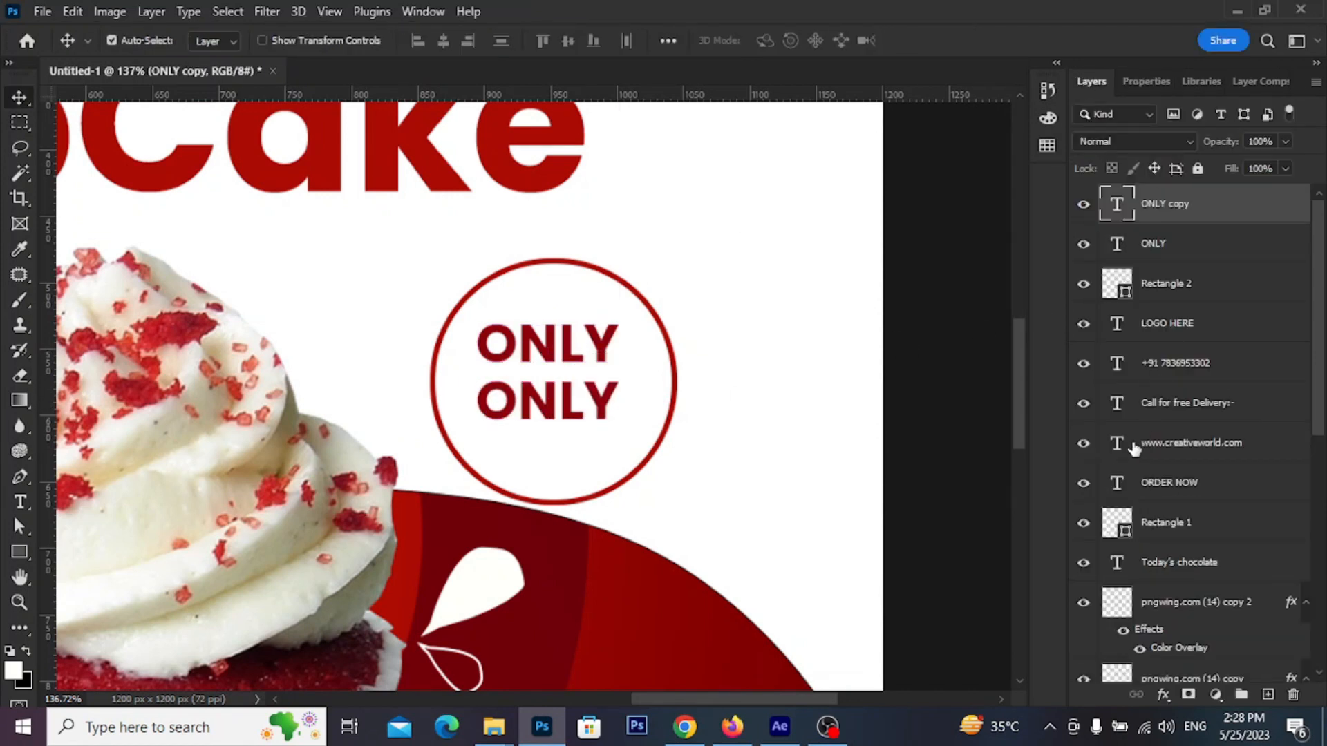
double_click(1112, 205)
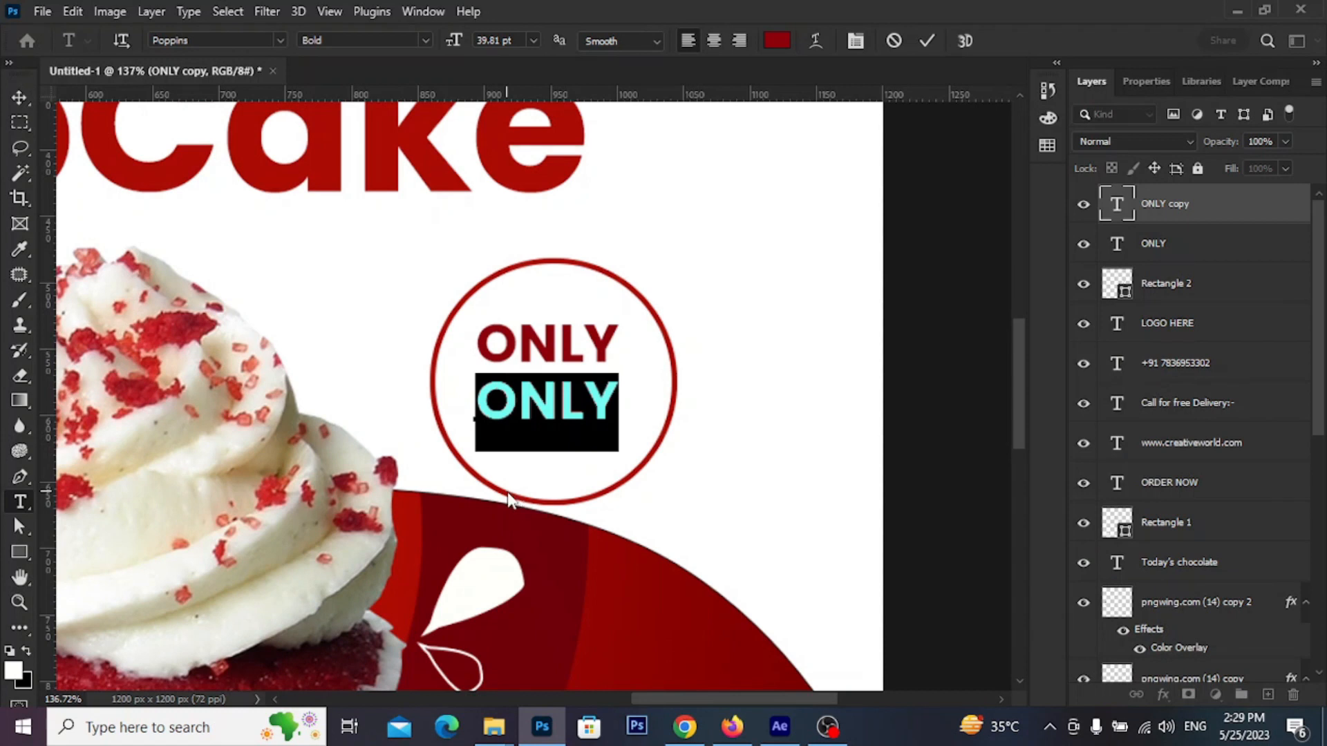
text($)
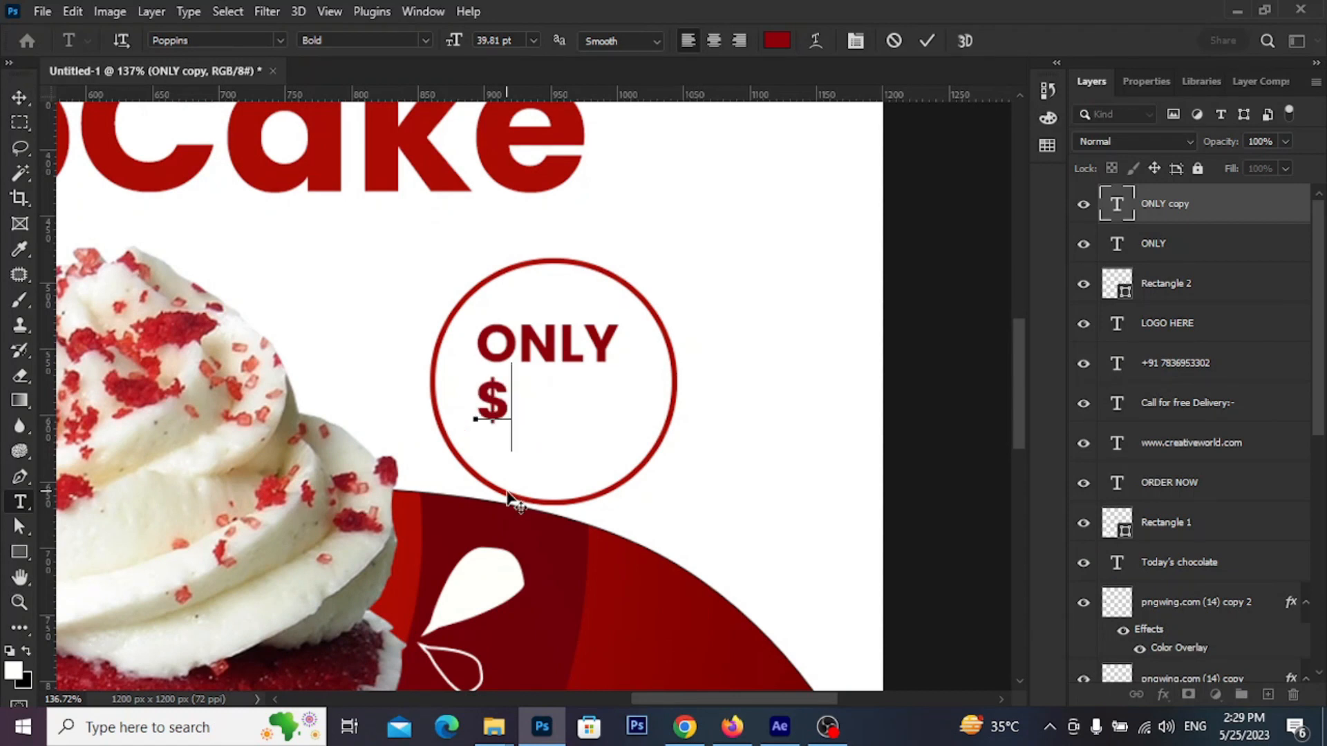
text(3.)
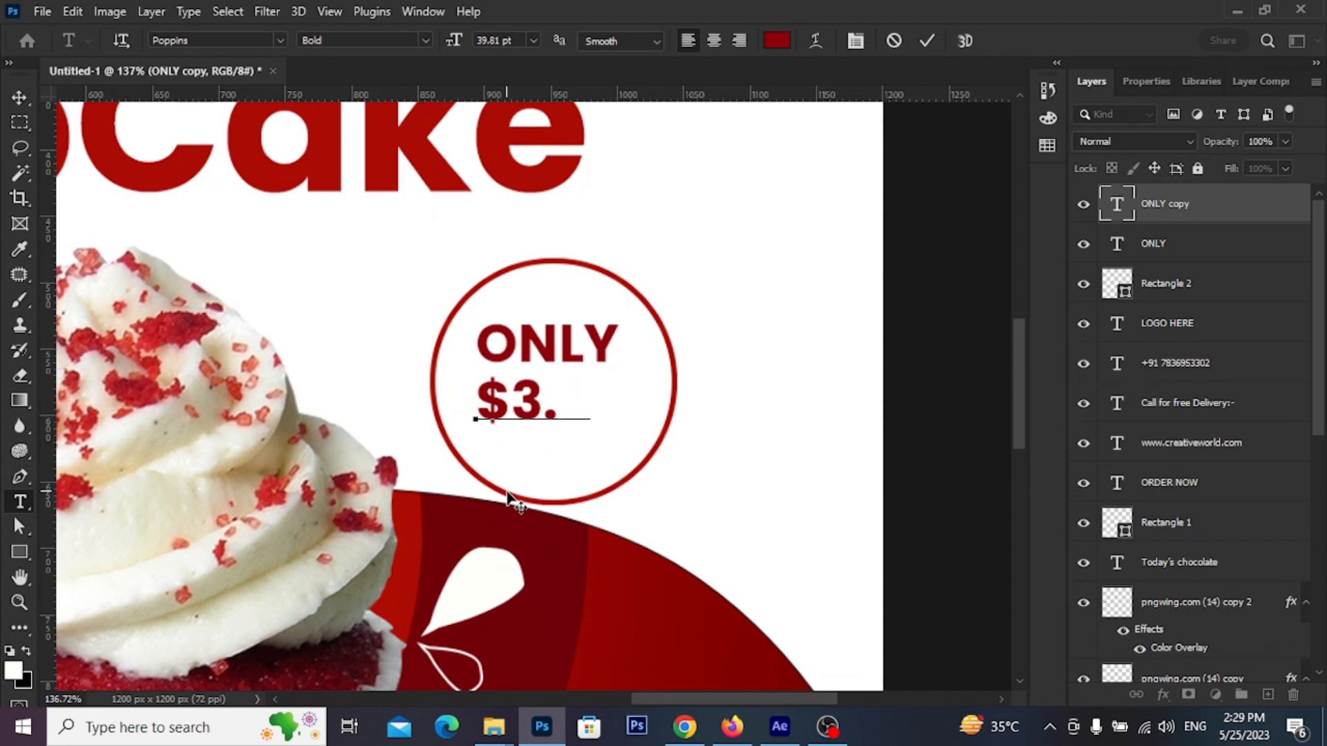
text(60)
click(926, 41)
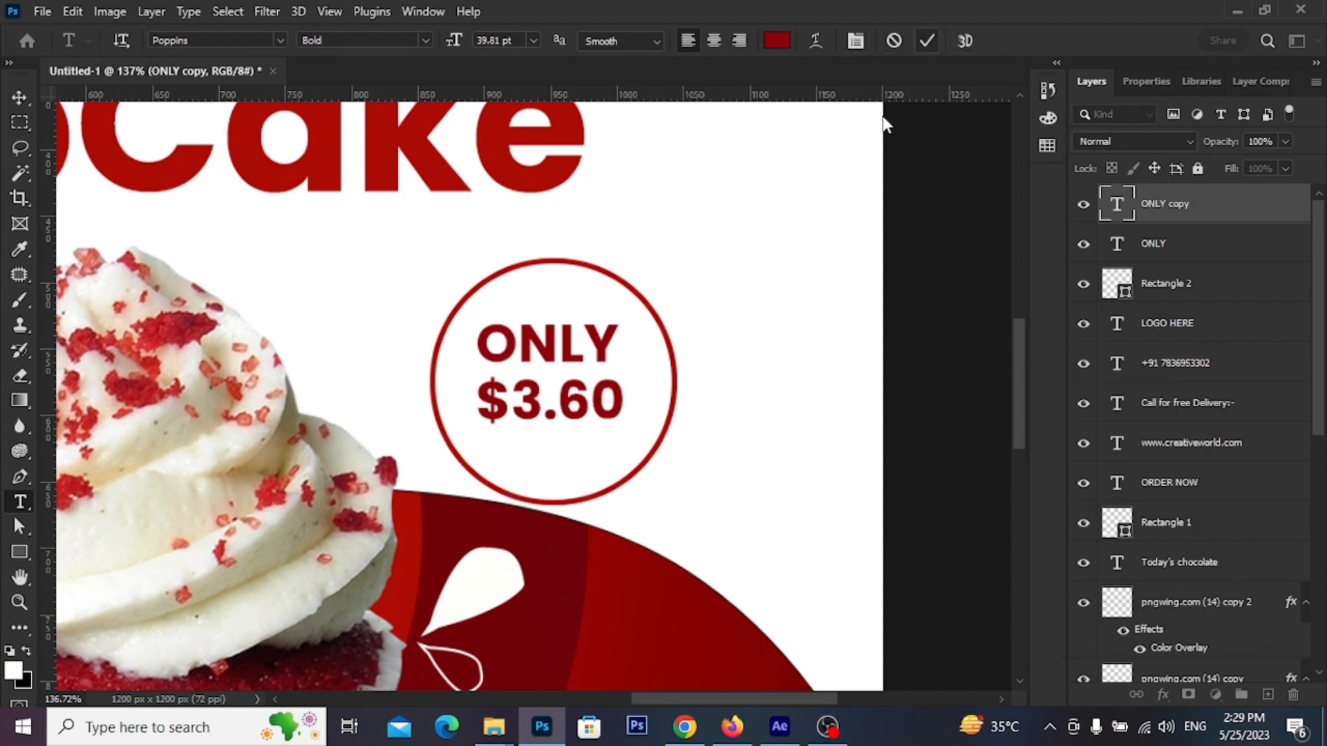
- Shift the "$3.60" and "ONLY" texts slightly down to balance them inside the circle
key(v)
drag(605, 416, 607, 433)
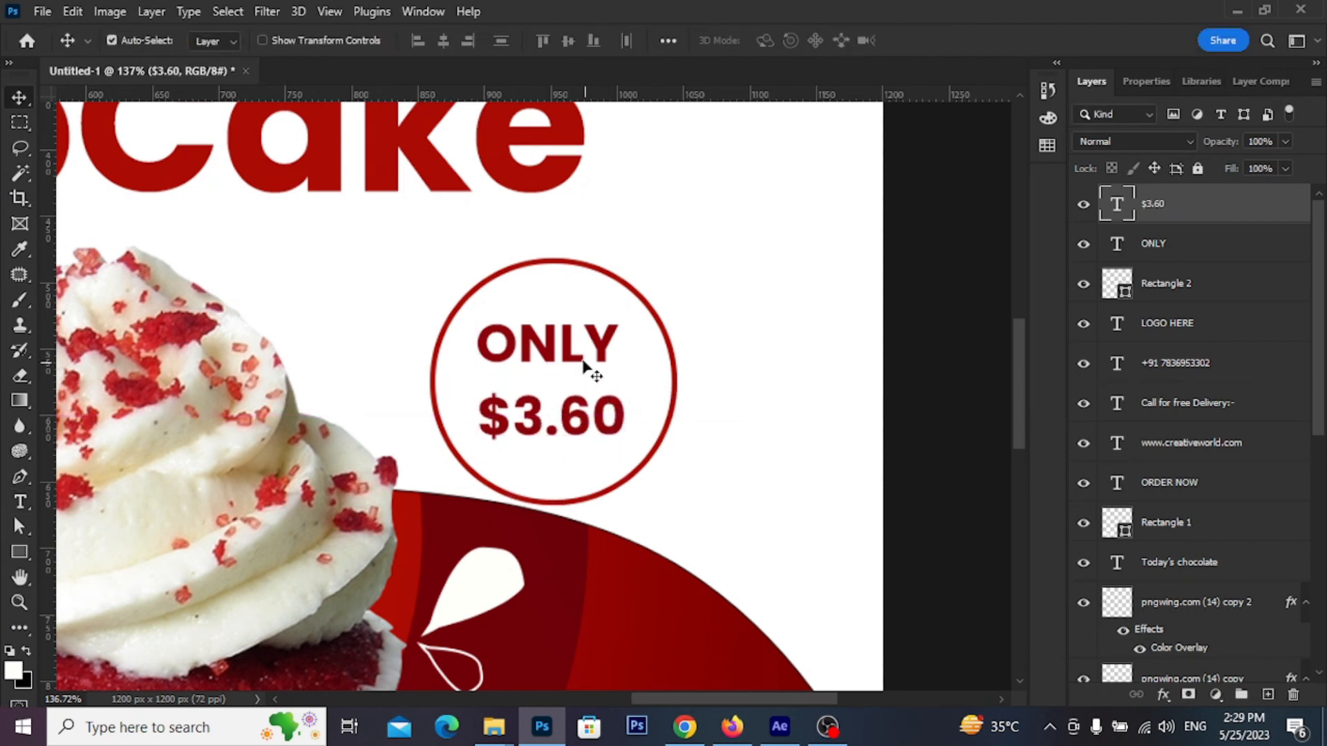
drag(584, 358, 580, 369)
scroll(581, 370, down, 10)
scroll(541, 396, down, 2)
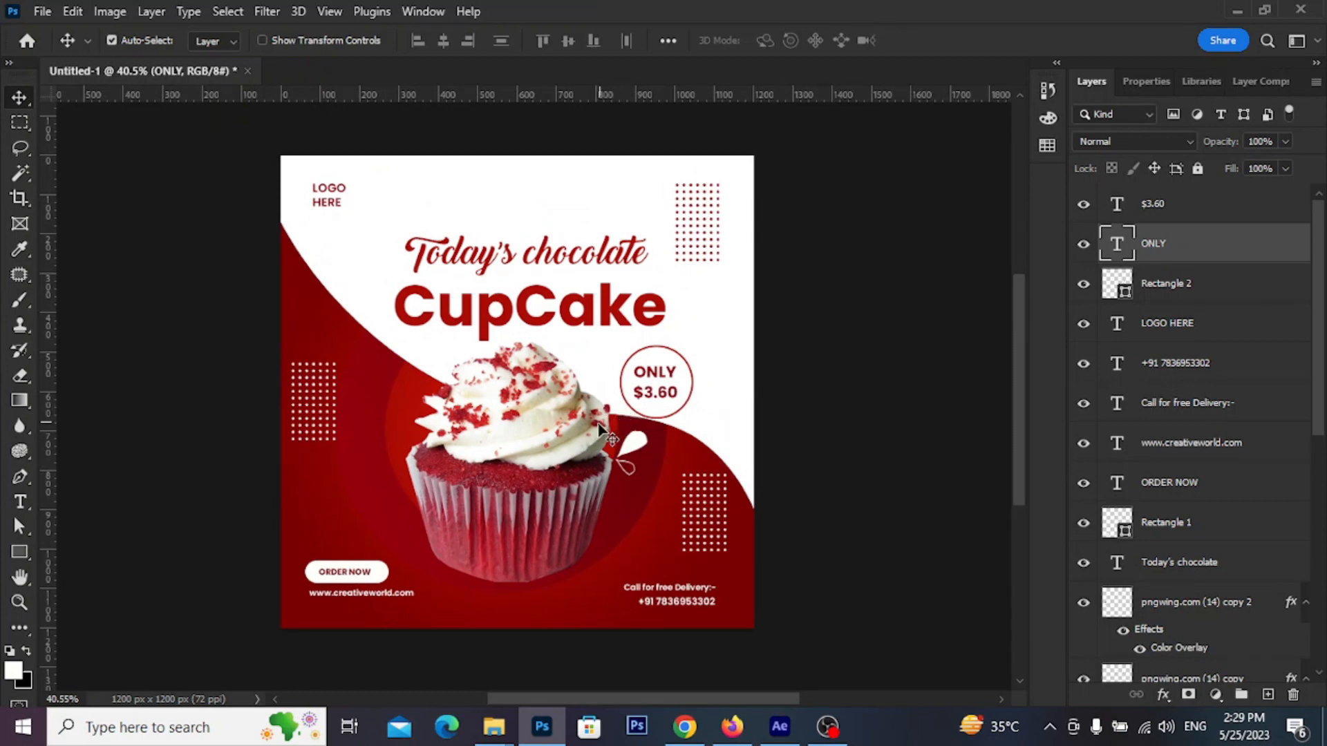
- Select the red Gradient Fill 1 background layer and lock it
scroll(470, 577, up, 2)
drag(432, 599, 498, 423)
scroll(352, 442, up, 2)
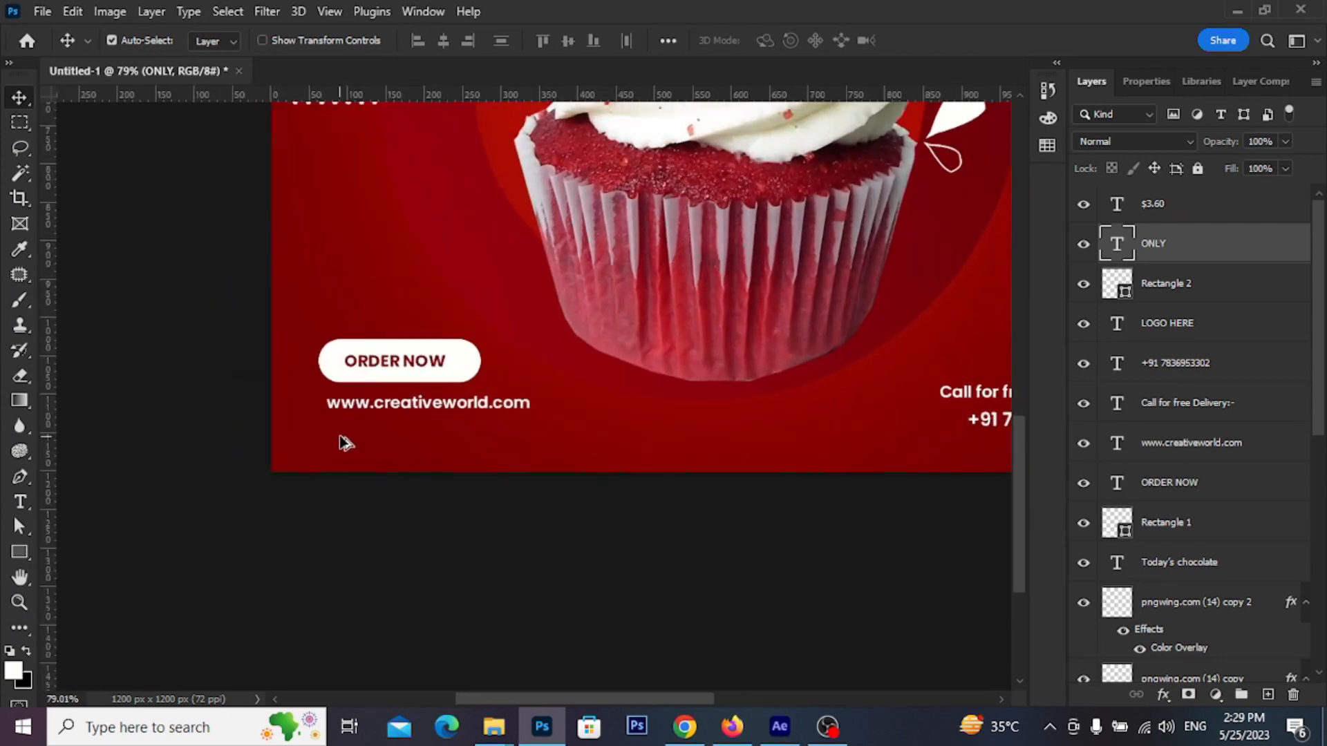
click(272, 367)
scroll(414, 380, up, 1)
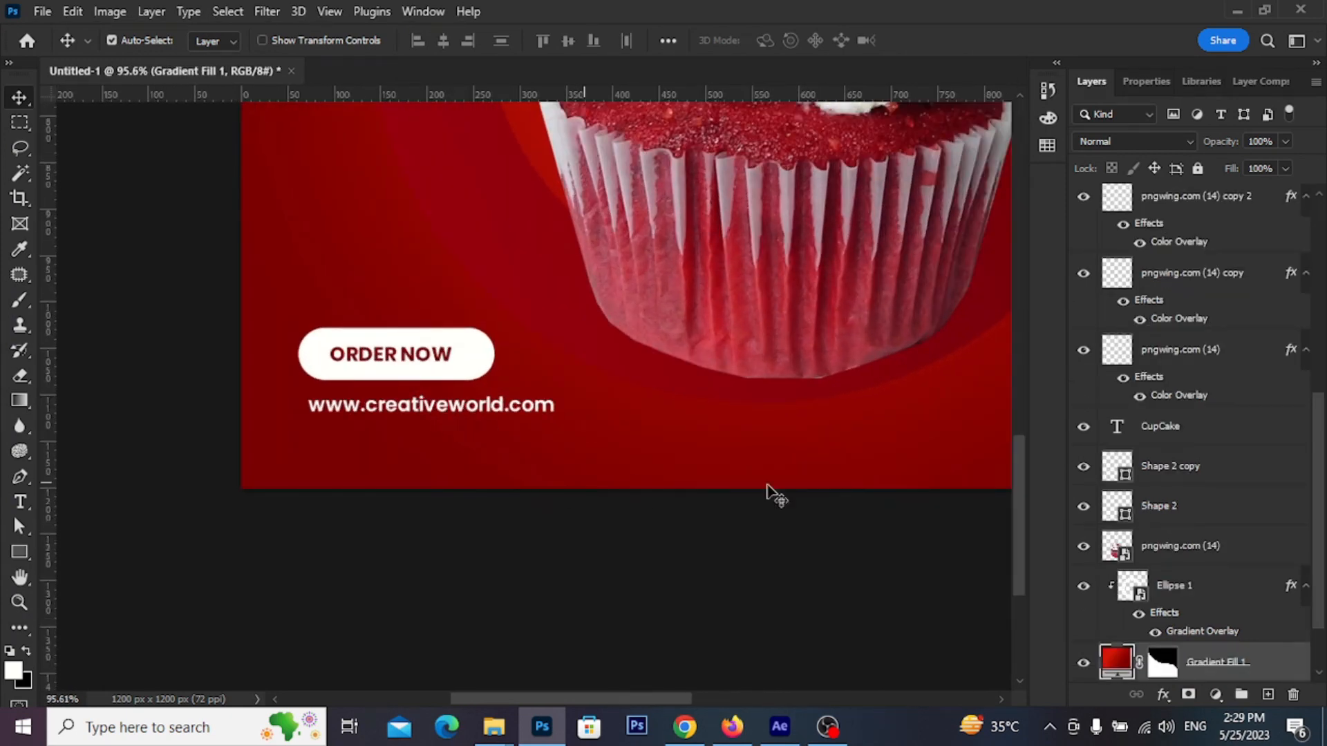
click(1196, 171)
- Move the ORDER NOW button, its label and the website address together slightly down, and deselect them
drag(286, 353, 371, 406)
drag(401, 355, 395, 379)
scroll(581, 400, down, 4)
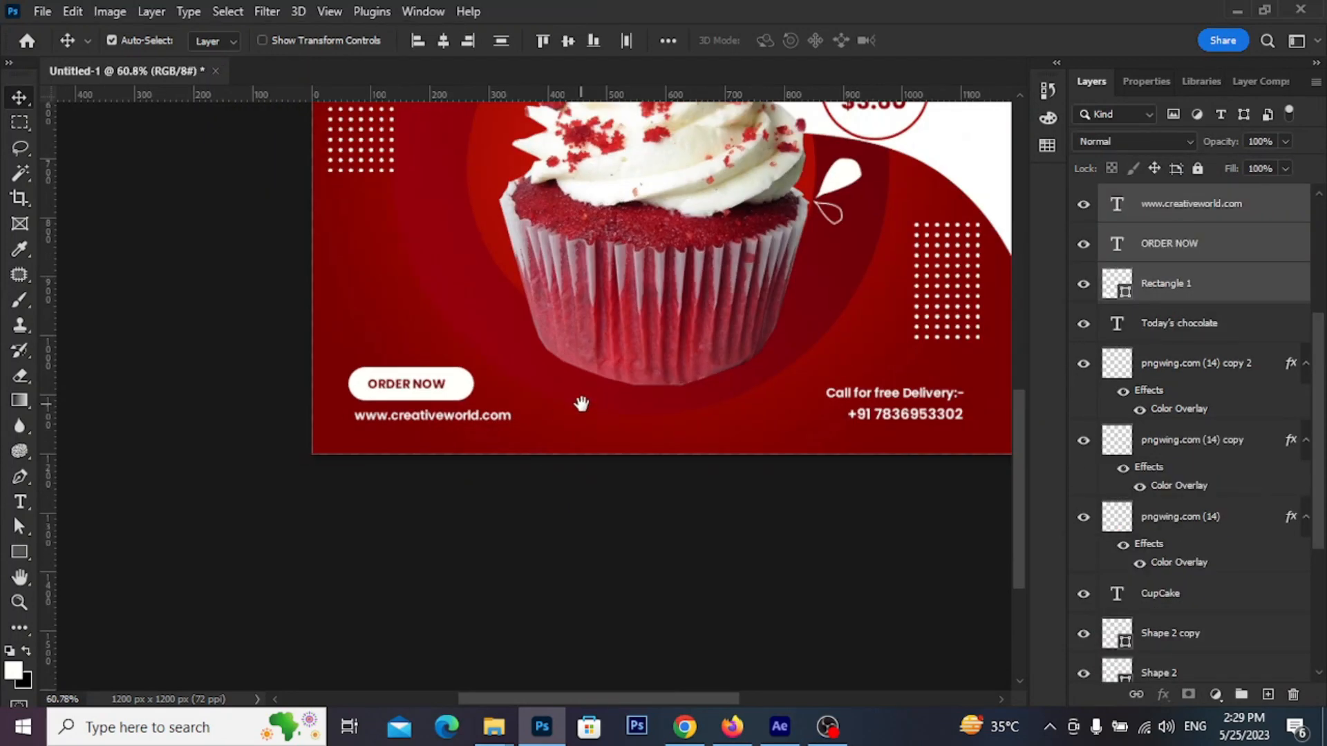
click(367, 438)
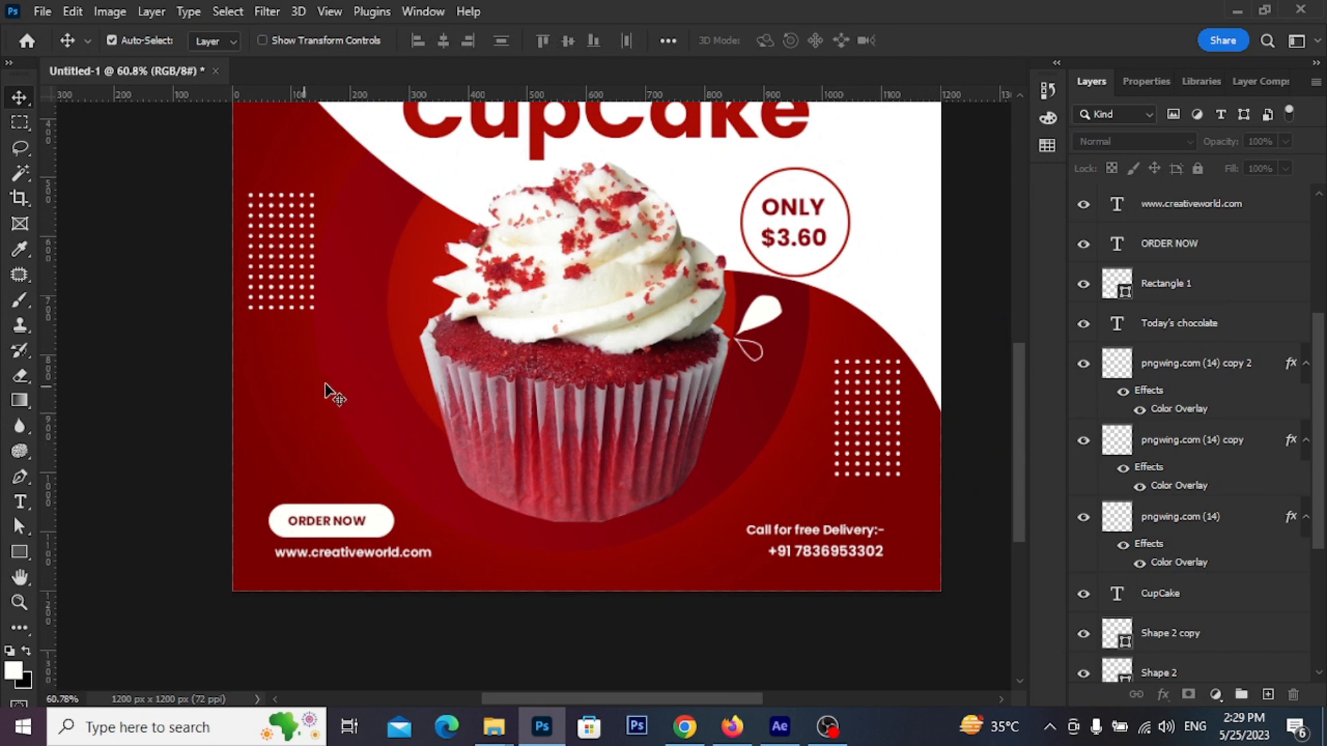
drag(352, 382, 386, 356)
scroll(377, 385, down, 3)
scroll(385, 392, down, 2)
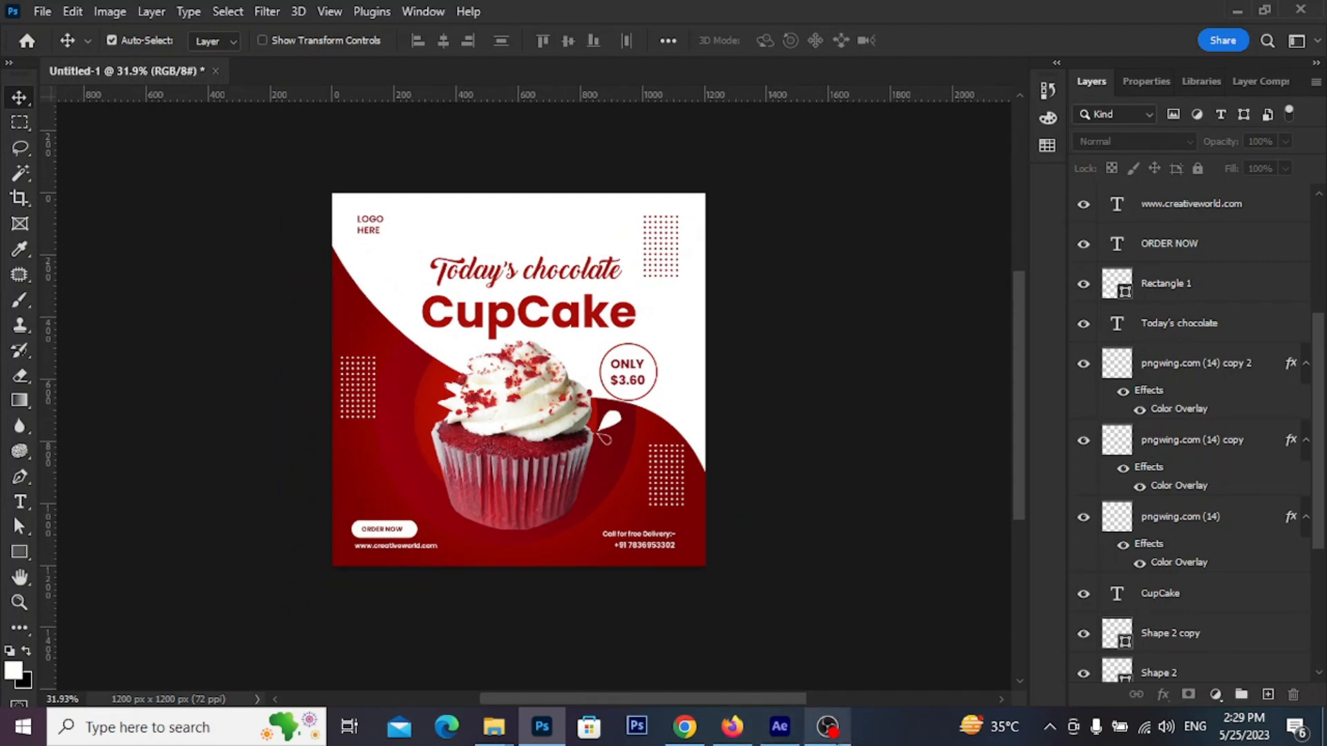
click(827, 726)
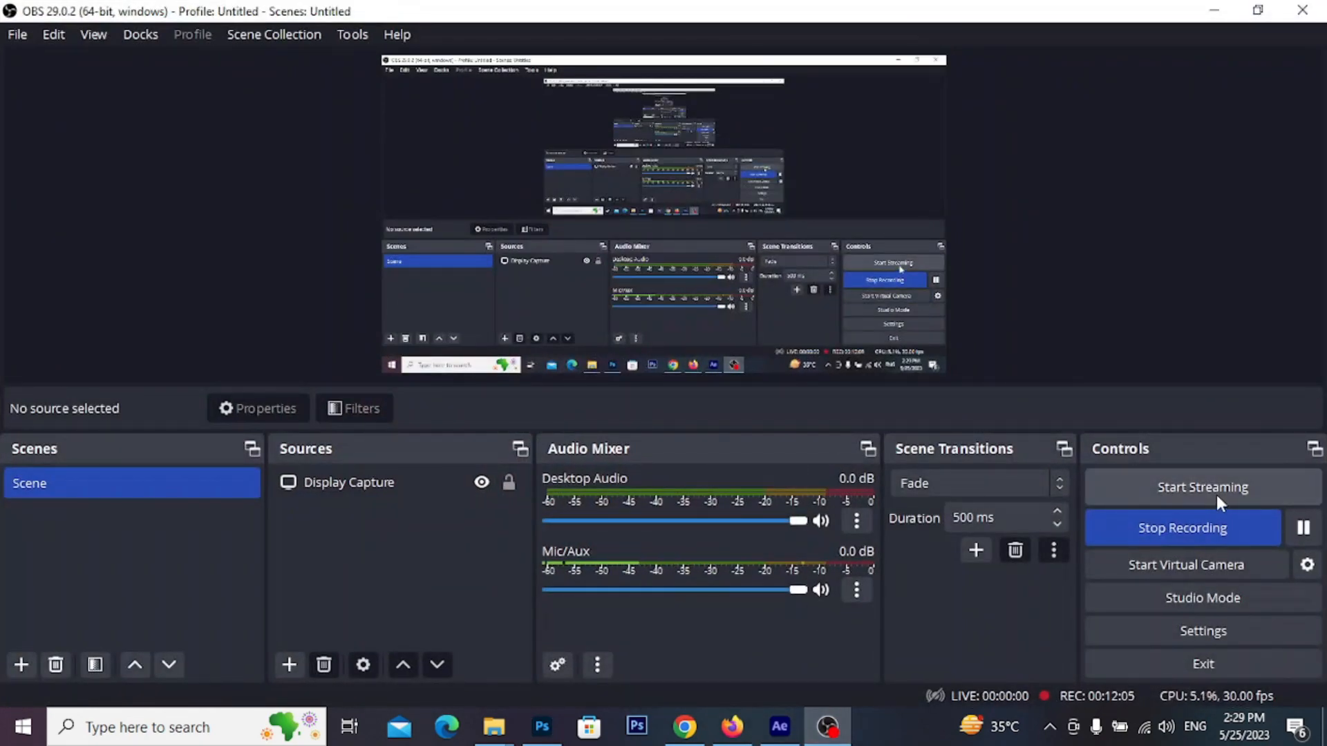